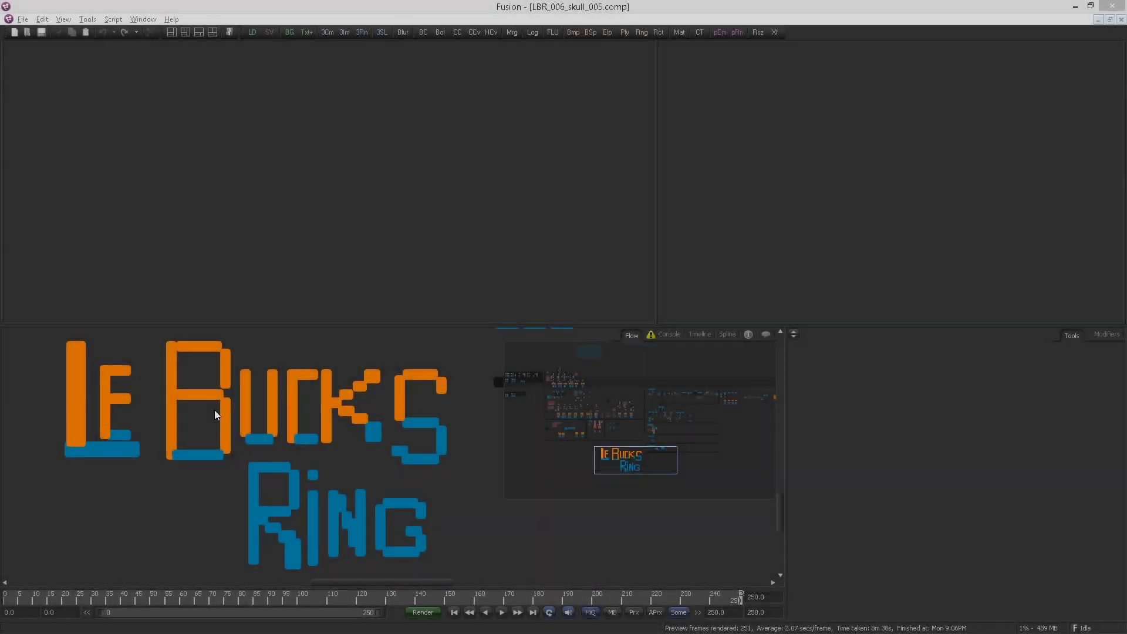
Locate the leafs_Scene and Ground_Matte_Objects underlays in the flow.
{"action": "scroll", "coordinate": [170, 418], "scroll_direction": "down", "scroll_amount": 3}
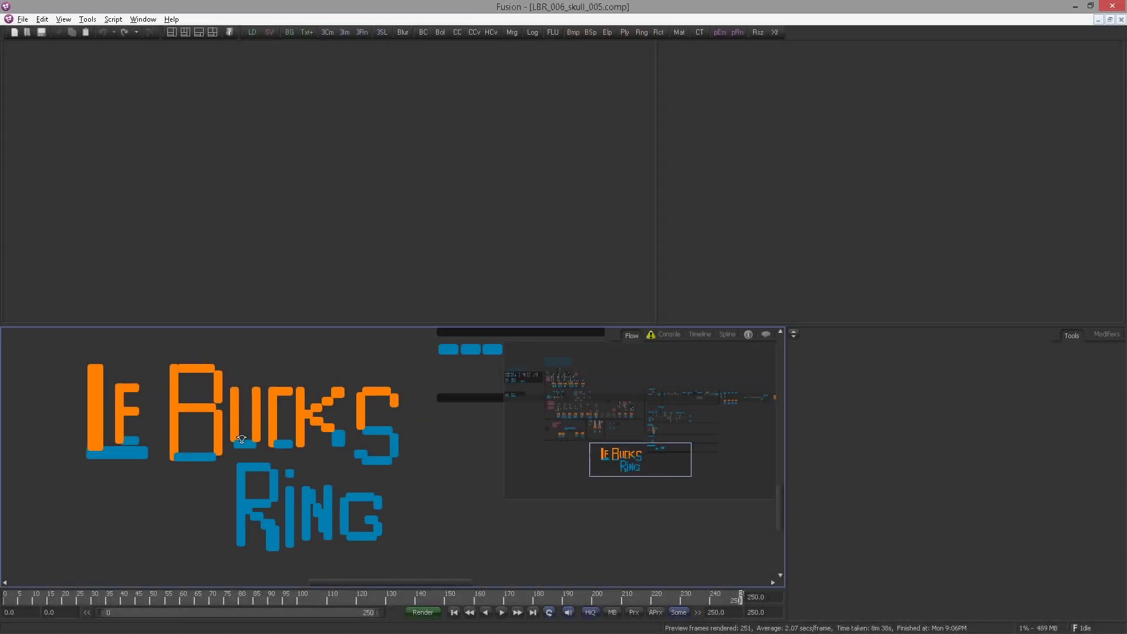
{"action": "left_click_drag", "start_coordinate": [126, 409], "coordinate": [244, 541]}
{"action": "left_click_drag", "start_coordinate": [57, 409], "coordinate": [240, 460]}
{"action": "scroll", "coordinate": [240, 460], "scroll_direction": "up", "scroll_amount": 10}
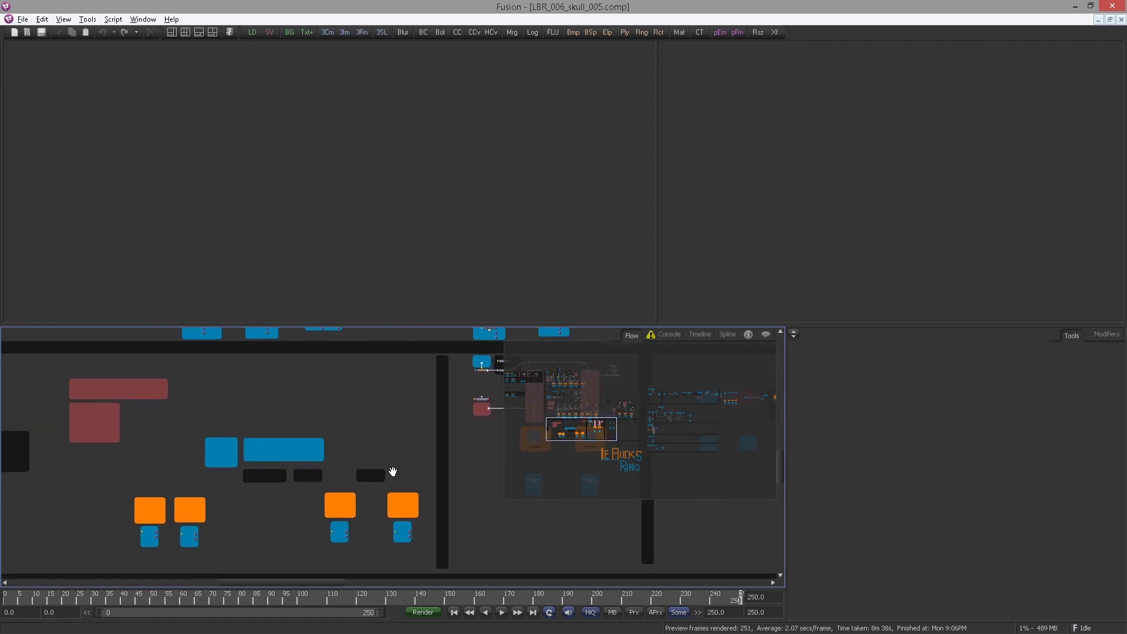
{"action": "scroll", "coordinate": [330, 509], "scroll_direction": "up", "scroll_amount": 3}
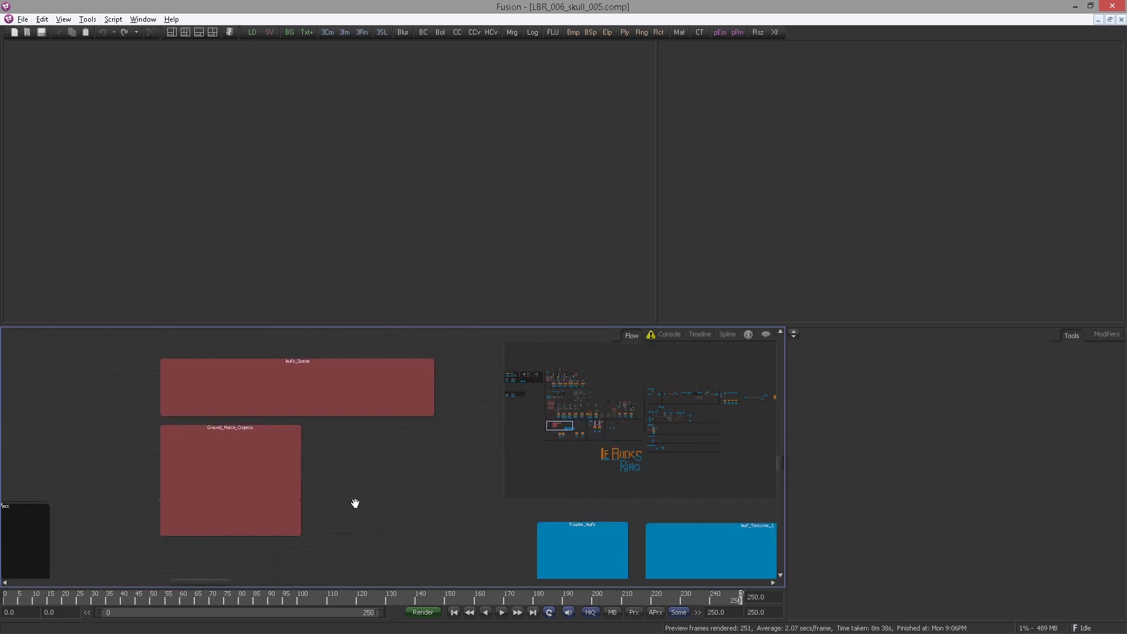
{"action": "scroll", "coordinate": [347, 496], "scroll_direction": "up", "scroll_amount": 2}
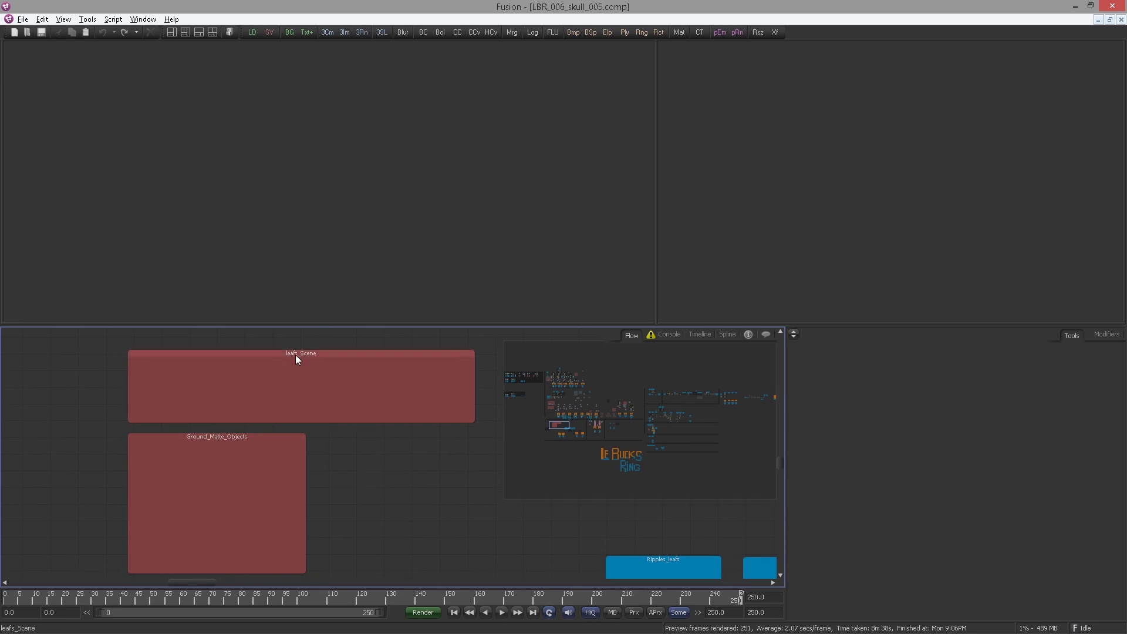
Copy the IN_Camera_OUT, IN_leafs_Scatter_OUT and IN_leafs_Animate_OUT nodes and paste them as instances beside the leafs_Scene underlay.
{"action": "left_click_drag", "start_coordinate": [545, 437], "coordinate": [530, 378]}
{"action": "left_click_drag", "start_coordinate": [219, 478], "coordinate": [262, 457]}
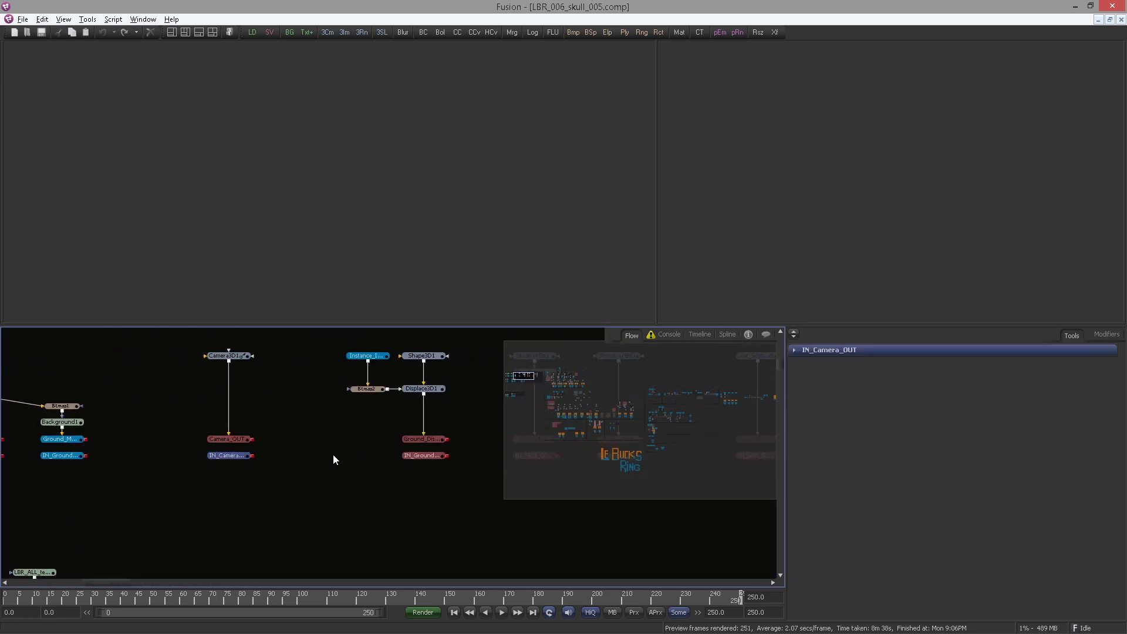
{"action": "left_click_drag", "start_coordinate": [538, 450], "coordinate": [196, 446]}
{"action": "left_click_drag", "start_coordinate": [413, 458], "coordinate": [247, 461]}
{"action": "left_click_drag", "start_coordinate": [241, 475], "coordinate": [261, 455]}
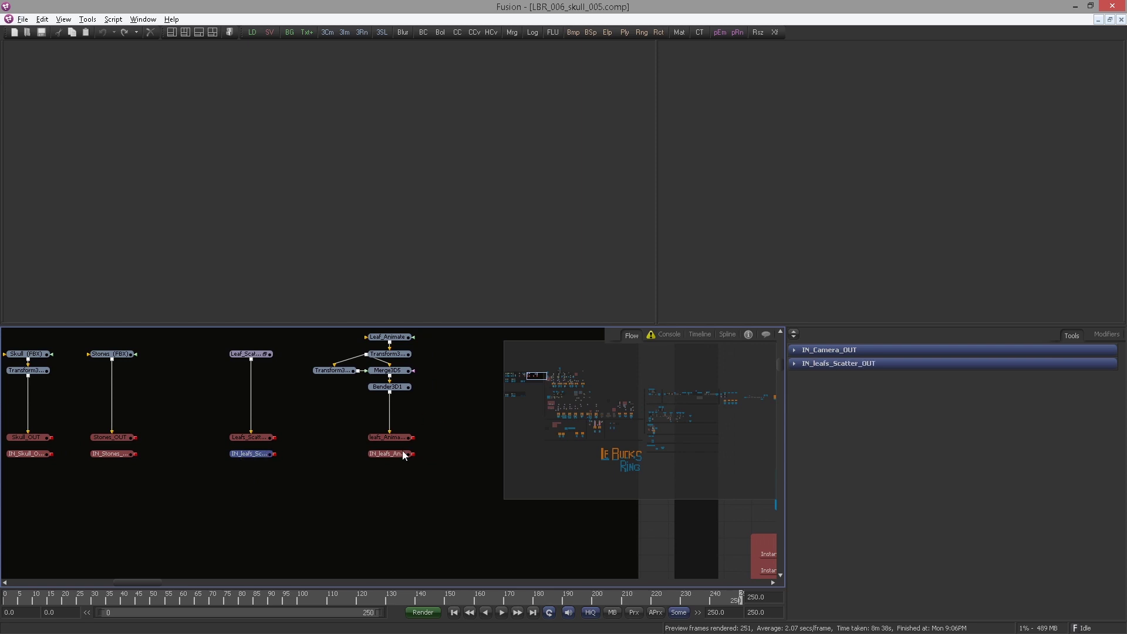
{"action": "left_click", "coordinate": [410, 455], "text": "ctrl"}
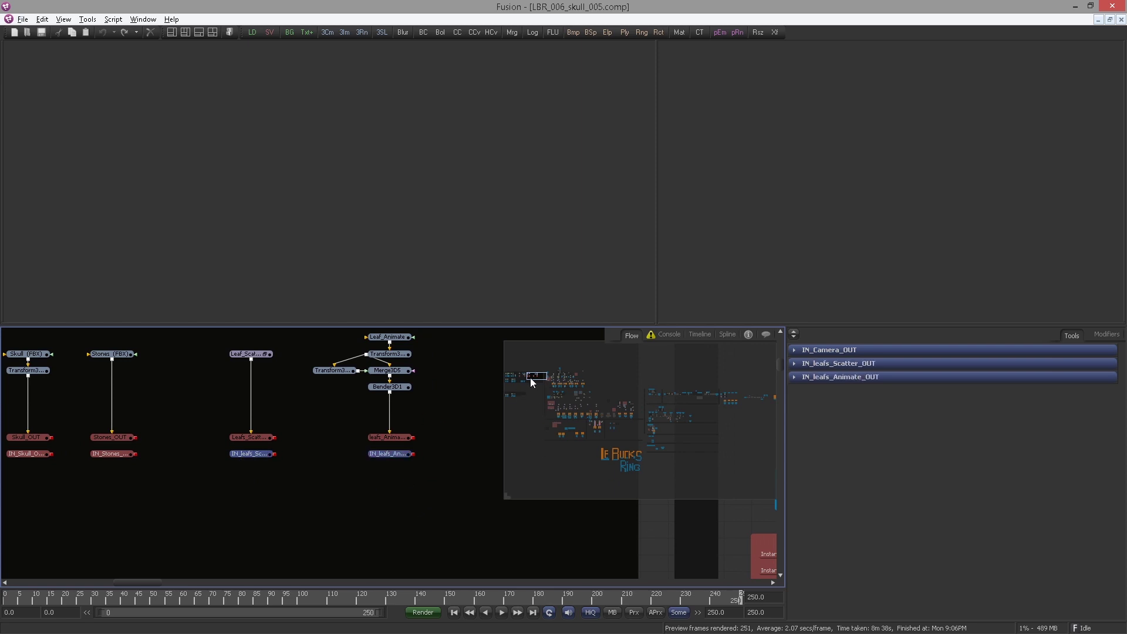
{"action": "left_click_drag", "start_coordinate": [530, 378], "coordinate": [562, 429]}
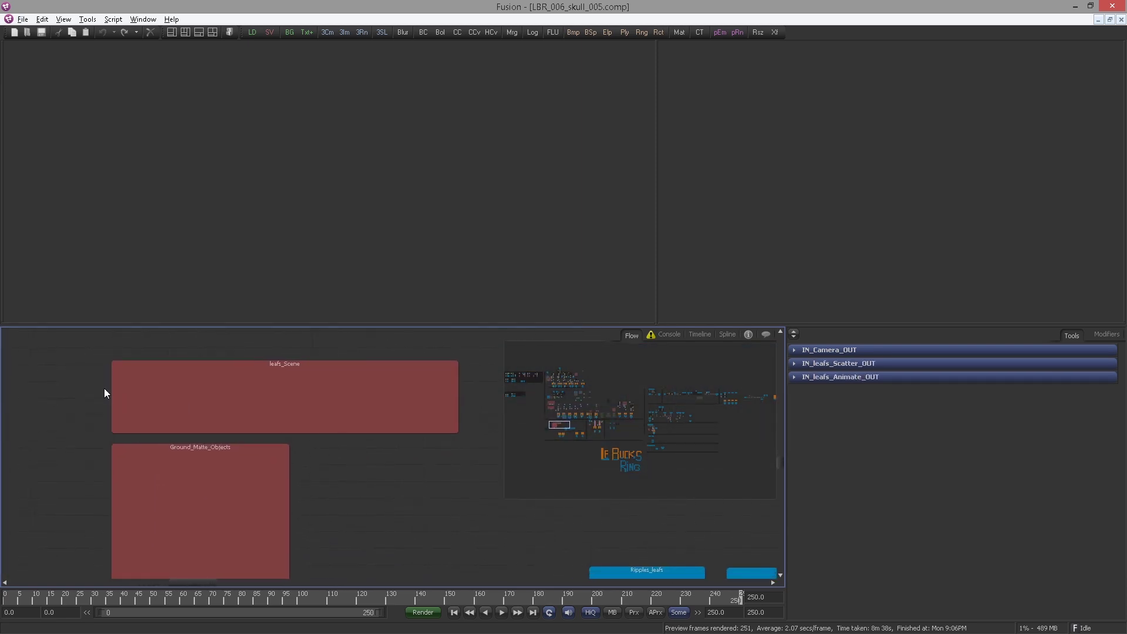
{"action": "key", "text": "ctrl+shift+v"}
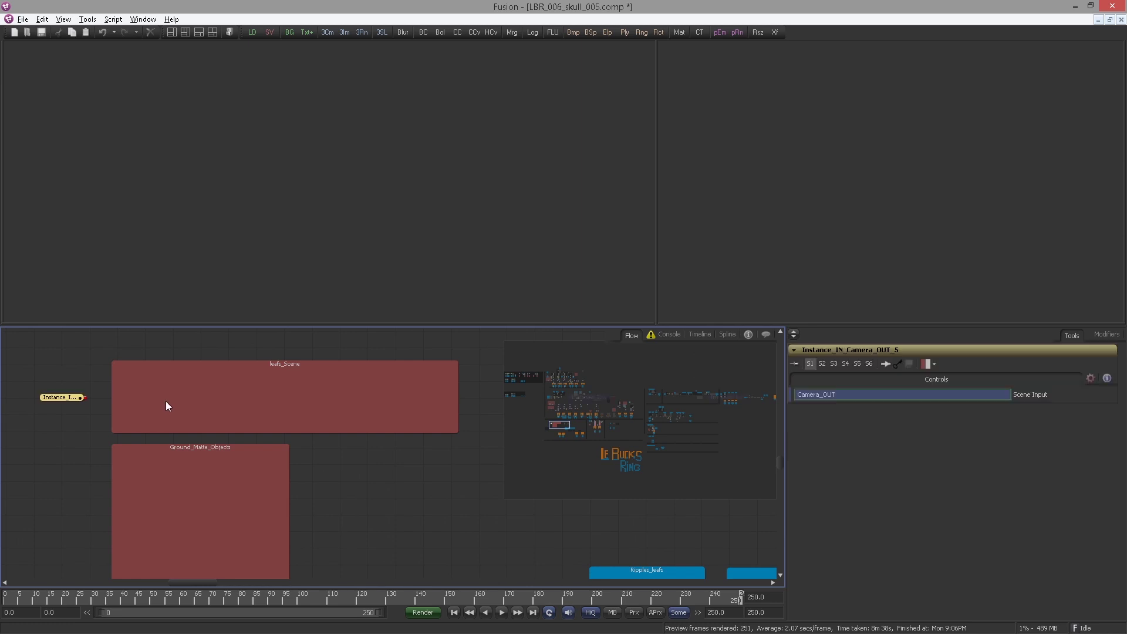
Move the pasted camera, leaf scatter and leaf animation instances into the leafs_Scene underlay.
{"action": "left_click_drag", "start_coordinate": [71, 397], "coordinate": [105, 397]}
{"action": "scroll", "coordinate": [180, 430], "scroll_direction": "down", "scroll_amount": 5}
{"action": "left_click", "coordinate": [153, 420], "text": "ctrl"}
{"action": "left_click_drag", "start_coordinate": [352, 422], "coordinate": [387, 443]}
{"action": "scroll", "coordinate": [219, 429], "scroll_direction": "up", "scroll_amount": 5}
{"action": "left_click_drag", "start_coordinate": [111, 419], "coordinate": [337, 428]}
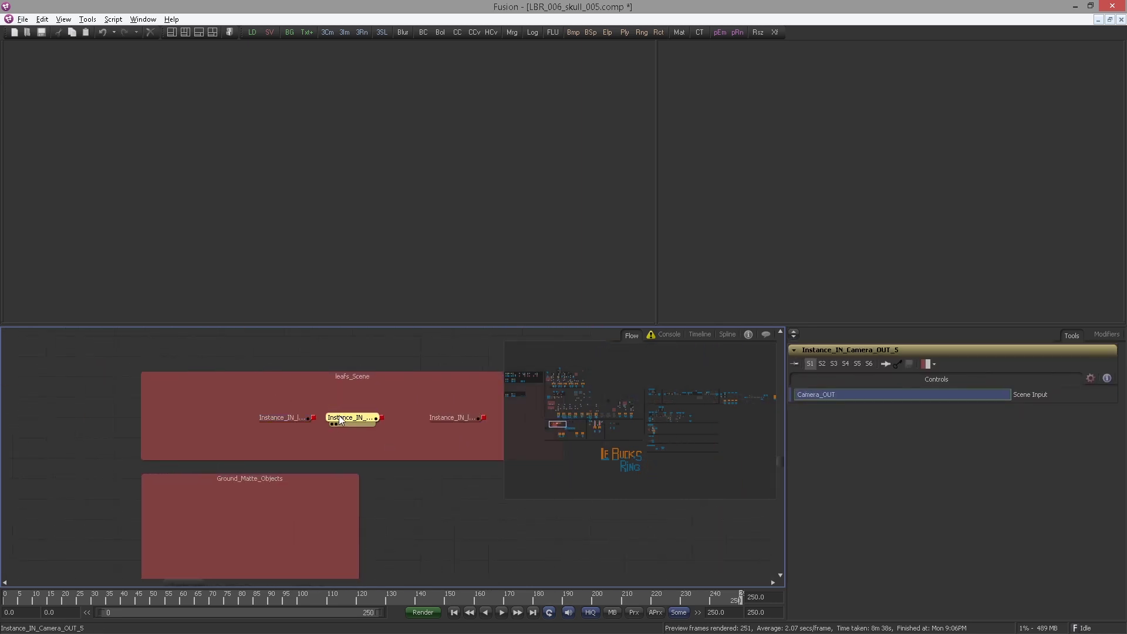
Arrange the leafs_Scene instances in a raised row, with leaf animation on the left, camera in the centre and leaf scatter on the right.
{"action": "left_click", "coordinate": [453, 421]}
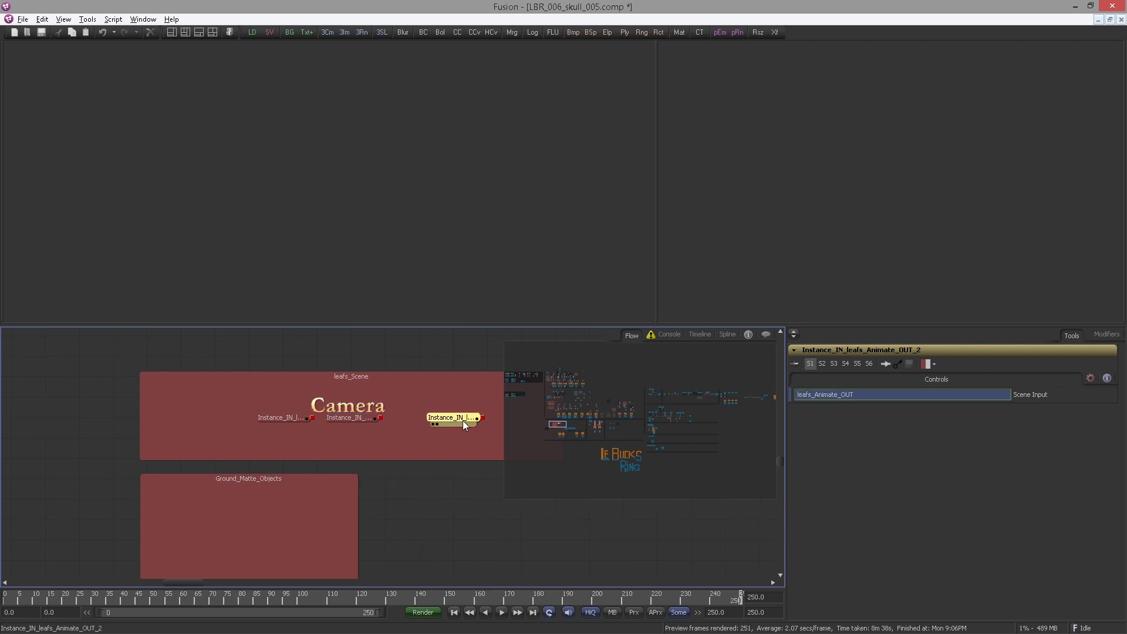
{"action": "left_click_drag", "start_coordinate": [462, 419], "coordinate": [428, 421]}
{"action": "left_click", "coordinate": [293, 420]}
{"action": "left_click_drag", "start_coordinate": [295, 424], "coordinate": [496, 424]}
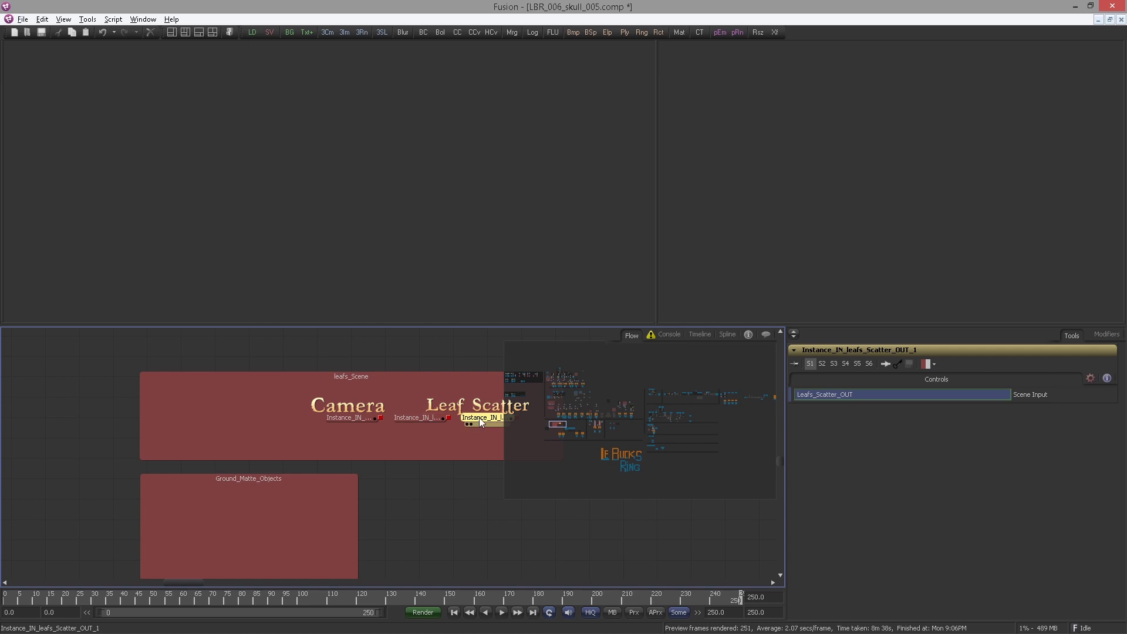
{"action": "left_click_drag", "start_coordinate": [420, 420], "coordinate": [232, 420]}
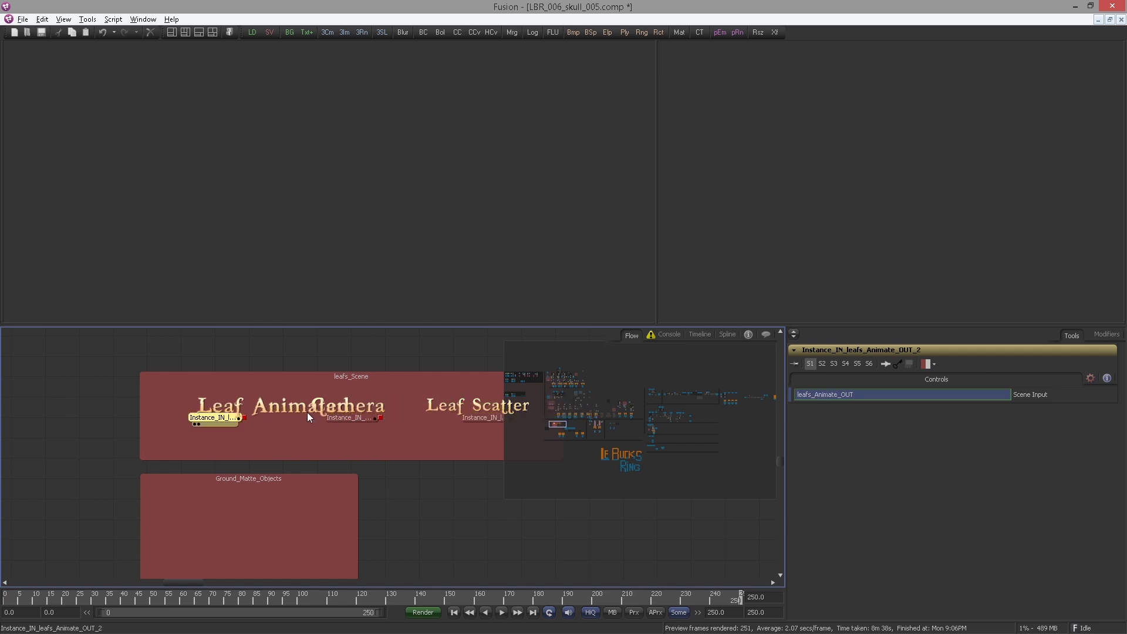
{"action": "left_click", "coordinate": [468, 419]}
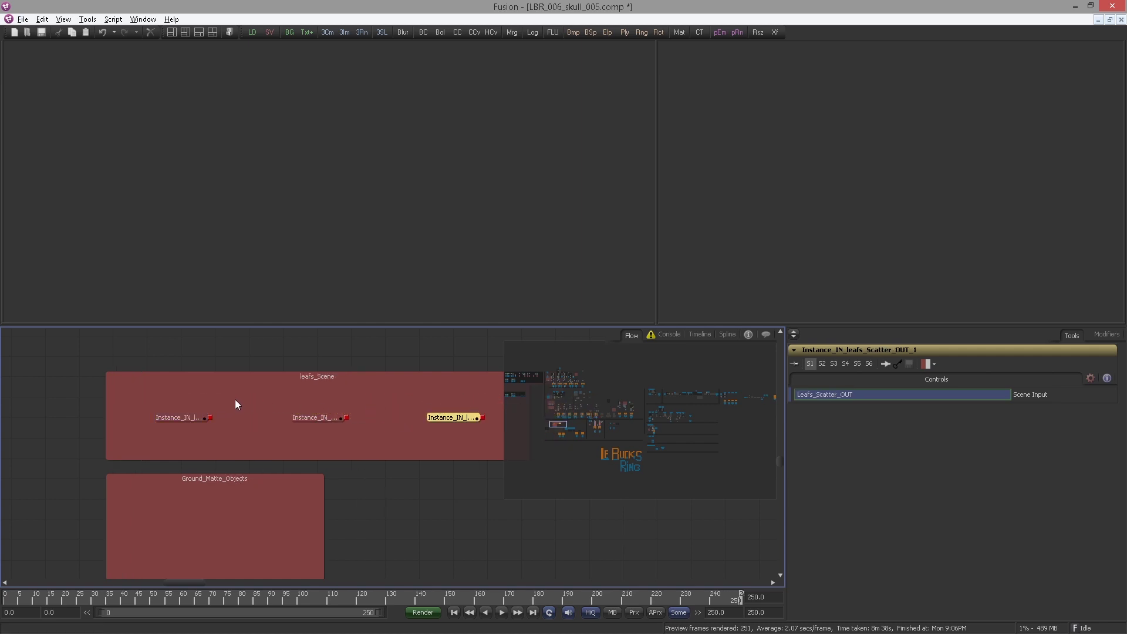
{"action": "left_click", "coordinate": [275, 356]}
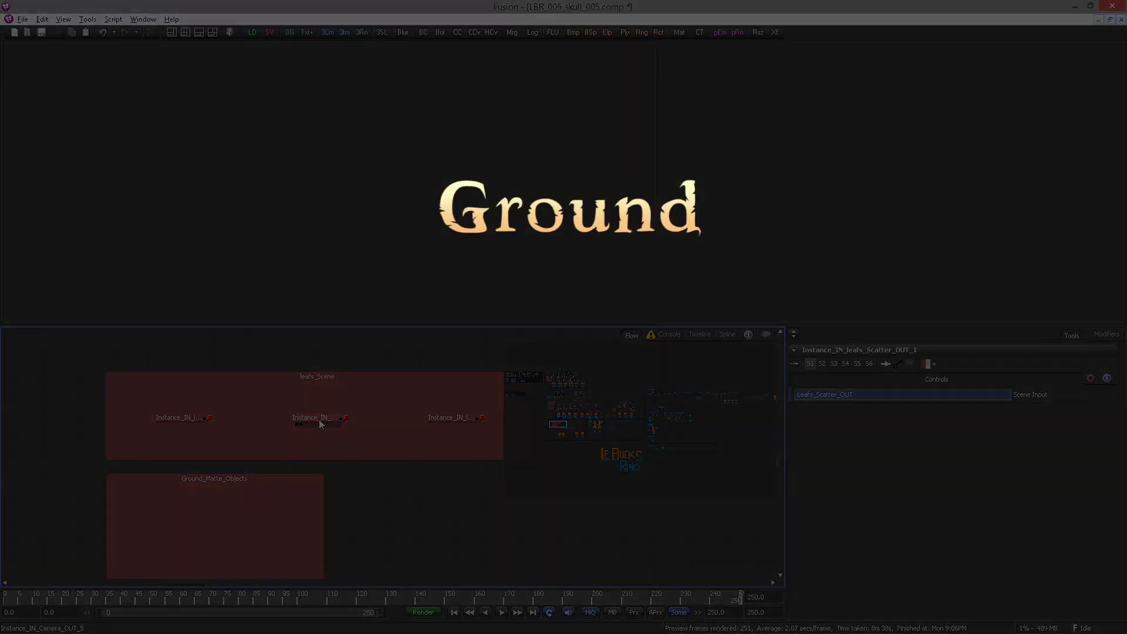
{"action": "left_click_drag", "start_coordinate": [319, 419], "coordinate": [319, 399]}
{"action": "left_click_drag", "start_coordinate": [456, 420], "coordinate": [445, 400]}
{"action": "left_click_drag", "start_coordinate": [181, 420], "coordinate": [182, 400]}
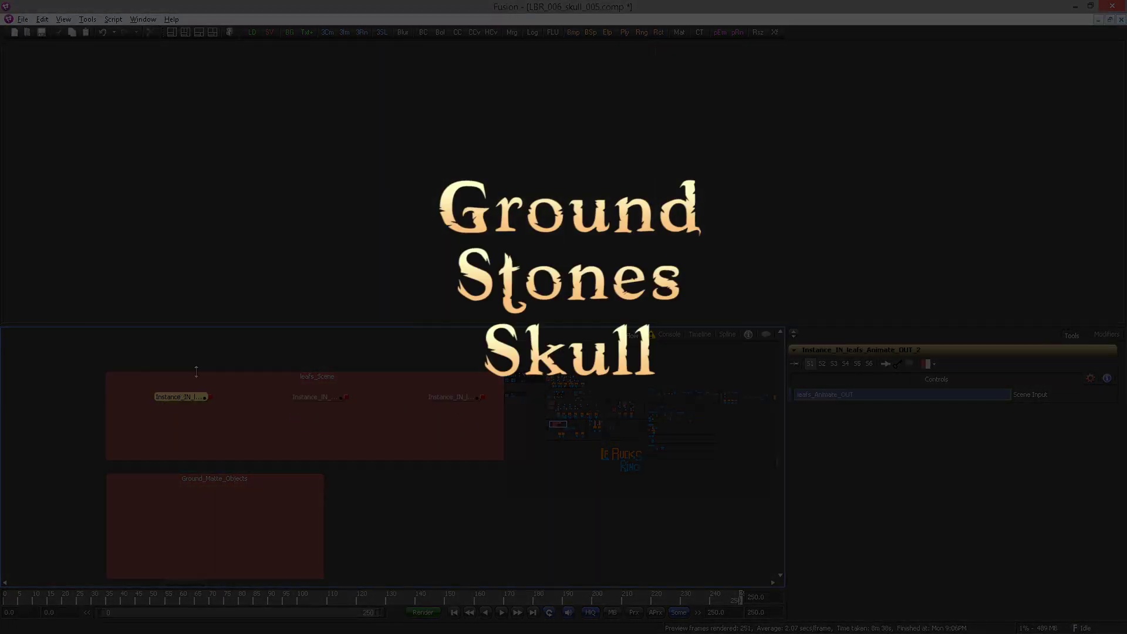
Copy the IN_Ground_Displaced_OUT, IN_Skull_OUT and IN_Stones_OUT nodes and paste them as instances at the Ground_Matte_Objects underlay.
{"action": "left_click_drag", "start_coordinate": [163, 486], "coordinate": [168, 387]}
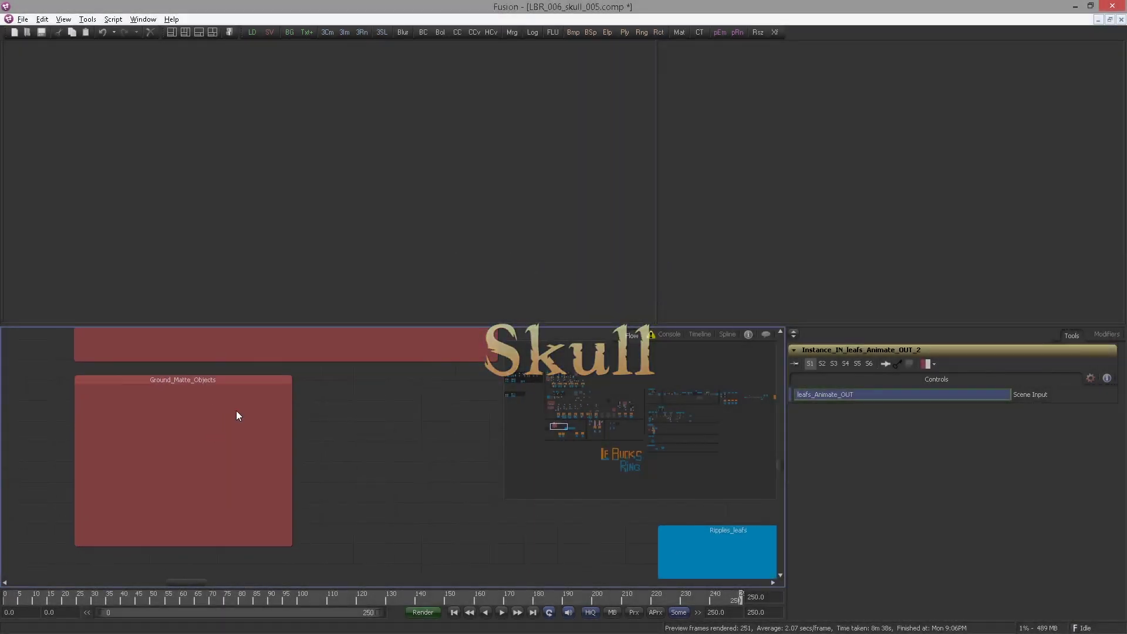
{"action": "left_click_drag", "start_coordinate": [573, 411], "coordinate": [533, 380]}
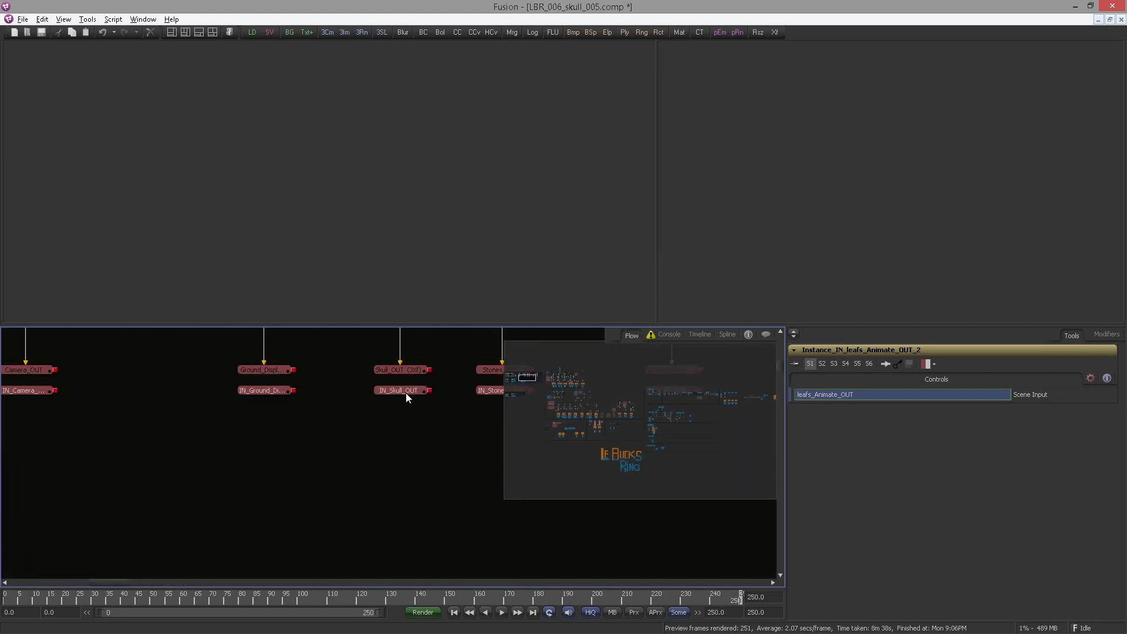
{"action": "left_click_drag", "start_coordinate": [178, 413], "coordinate": [291, 422]}
{"action": "left_click", "coordinate": [377, 398]}
{"action": "left_click_drag", "start_coordinate": [499, 429], "coordinate": [375, 422]}
{"action": "left_click", "coordinate": [197, 405], "text": "ctrl"}
{"action": "left_click", "coordinate": [254, 400], "text": "ctrl"}
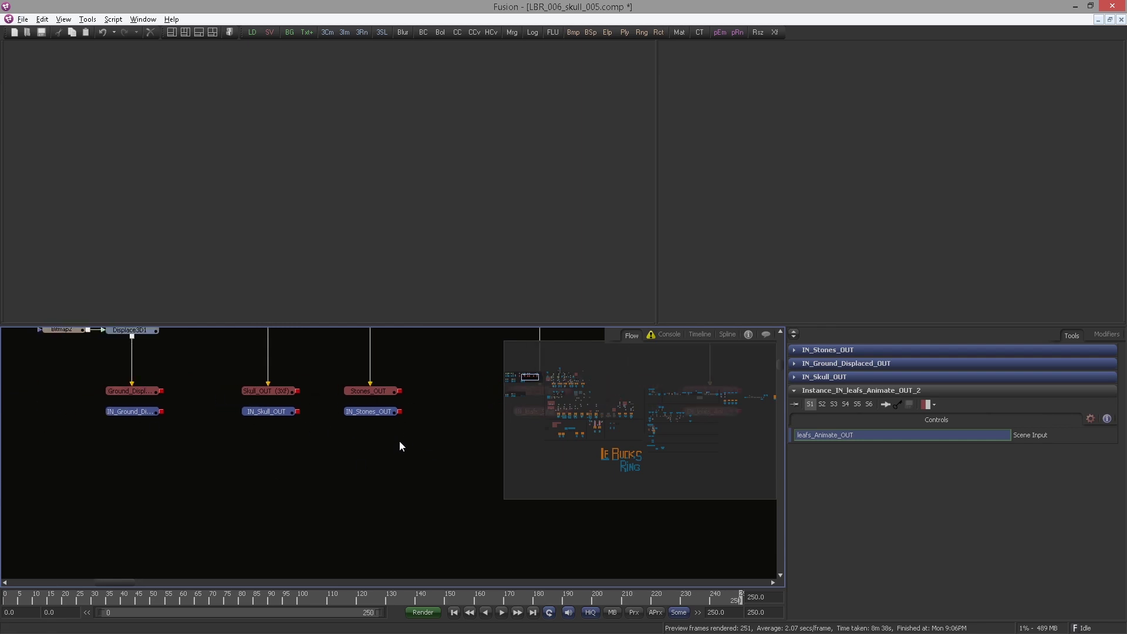
{"action": "left_click_drag", "start_coordinate": [565, 411], "coordinate": [556, 427]}
{"action": "left_click_drag", "start_coordinate": [342, 452], "coordinate": [313, 512]}
{"action": "left_click", "coordinate": [233, 430]}
{"action": "key", "text": "ctrl+shift+v"}
Arrange the instances inside Ground_Matte_Objects with skull on the left, stones above the middle and ground on the right.
{"action": "left_click_drag", "start_coordinate": [341, 423], "coordinate": [273, 426]}
{"action": "left_click_drag", "start_coordinate": [461, 426], "coordinate": [358, 426]}
{"action": "mouse_move", "coordinate": [210, 427]}
{"action": "left_mouse_down"}
{"action": "mouse_move", "coordinate": [347, 406]}
{"action": "mouse_move", "coordinate": [273, 406]}
{"action": "mouse_move", "coordinate": [216, 429]}
{"action": "left_mouse_up"}
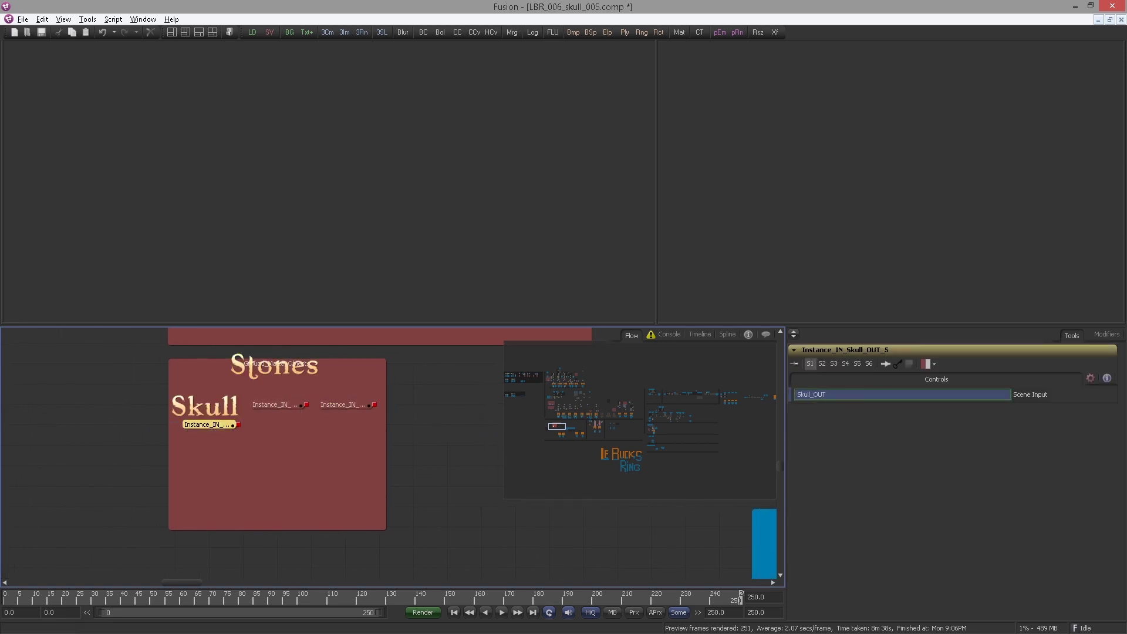
{"action": "left_click", "coordinate": [290, 408]}
{"action": "left_click", "coordinate": [344, 407]}
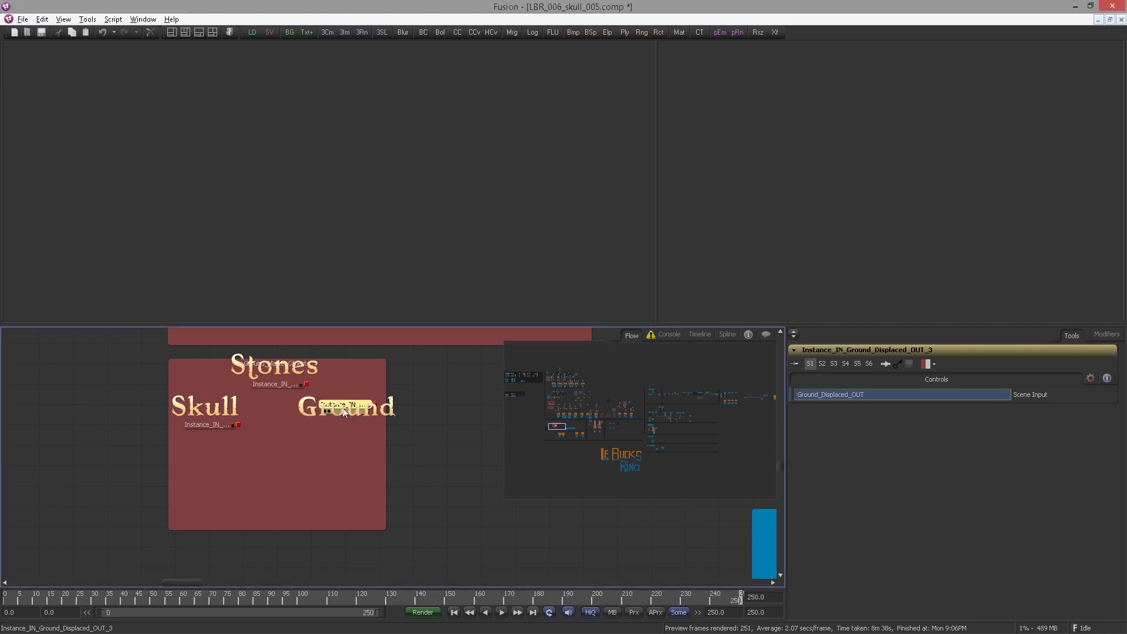
{"action": "left_click", "coordinate": [330, 477]}
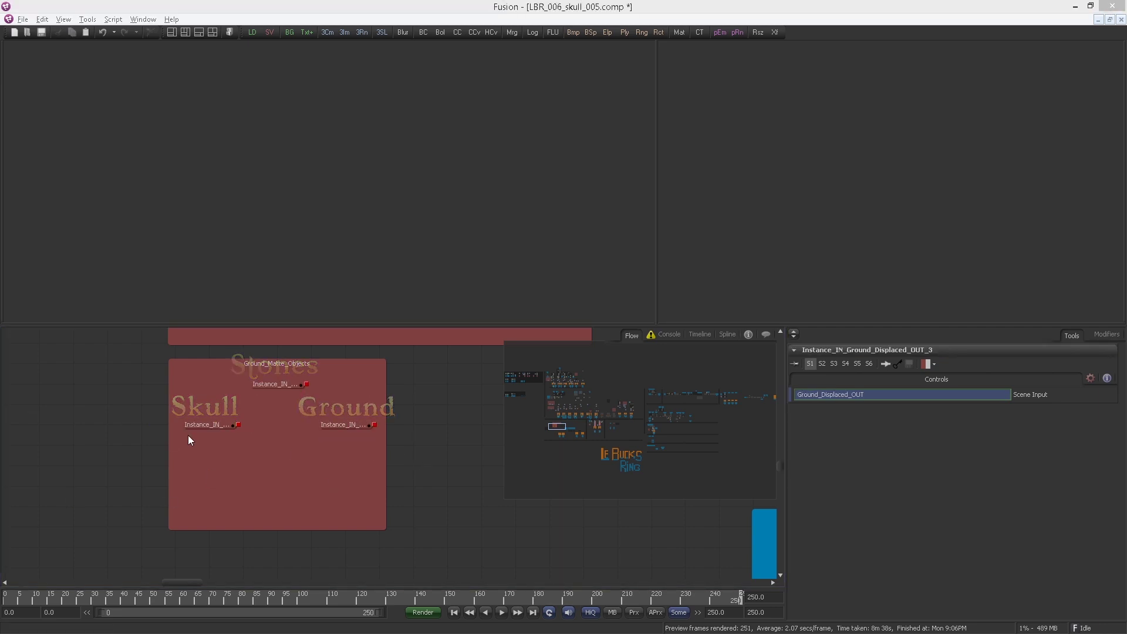
Add a Merge 3D tool inside leafs_Scene and connect the camera and leaf animation instances to it.
{"action": "left_click_drag", "start_coordinate": [413, 435], "coordinate": [251, 489]}
{"action": "scroll", "coordinate": [251, 489], "scroll_direction": "up", "scroll_amount": 1}
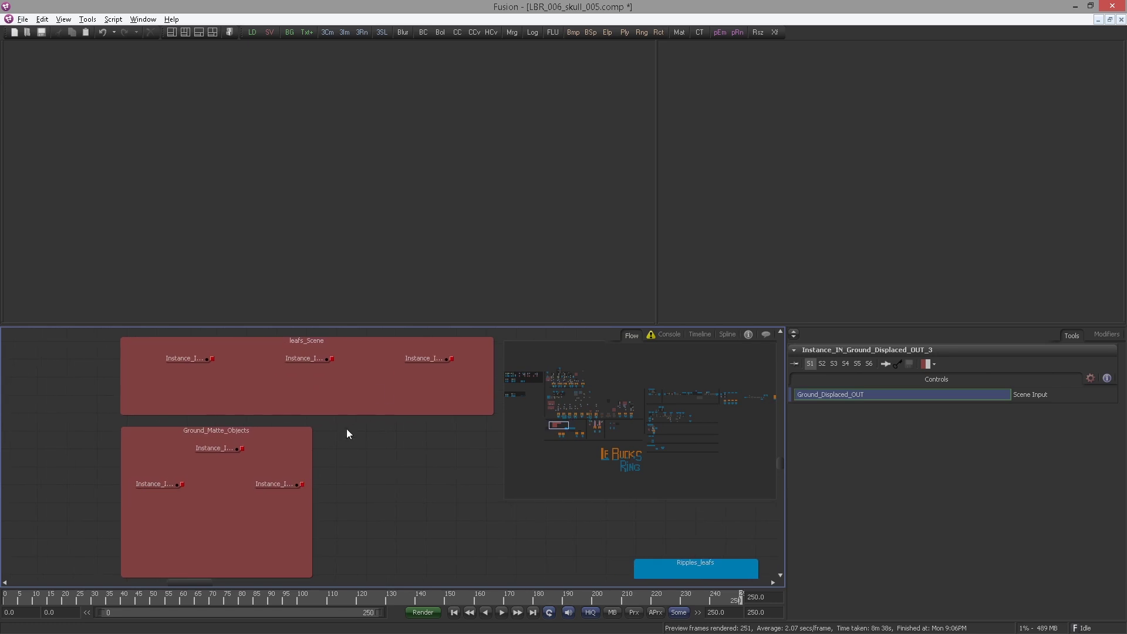
{"action": "key", "text": "ctrl+space"}
{"action": "type", "text": "merg"}
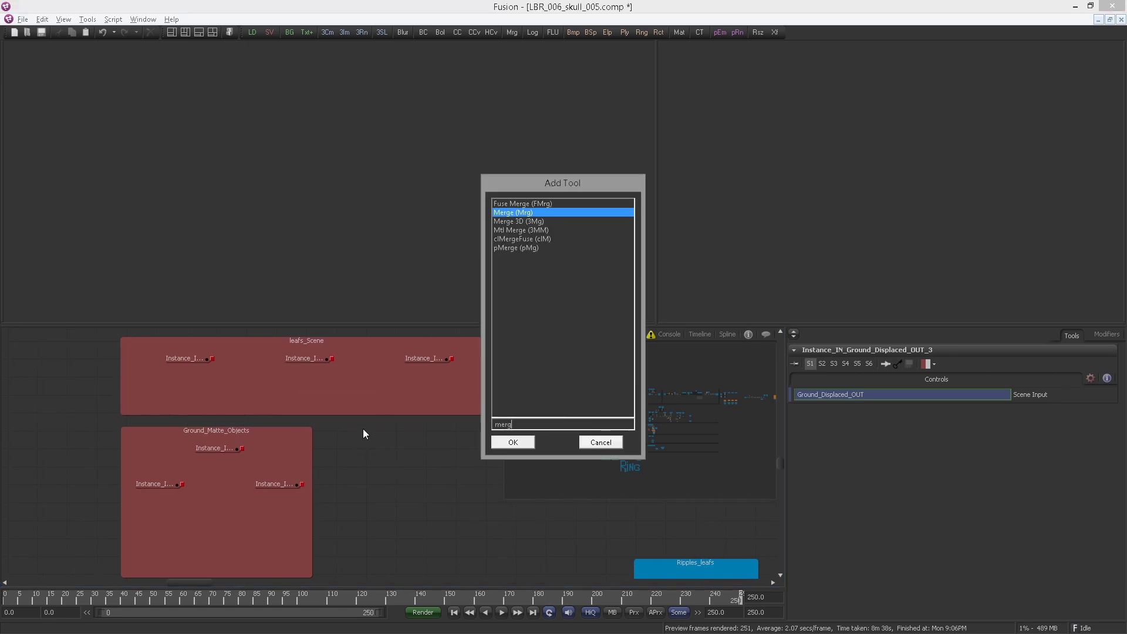
{"action": "key", "text": "Down"}
{"action": "key", "text": "Return"}
{"action": "left_click_drag", "start_coordinate": [363, 448], "coordinate": [302, 393]}
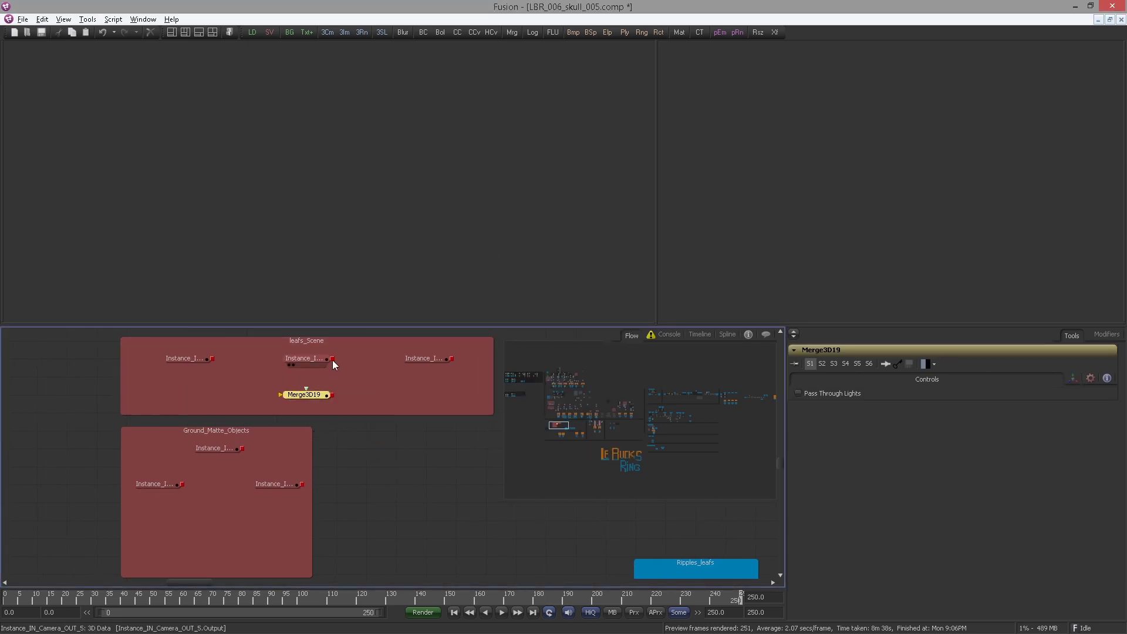
{"action": "left_click_drag", "start_coordinate": [332, 359], "coordinate": [308, 395]}
{"action": "left_click", "coordinate": [303, 375]}
{"action": "left_click_drag", "start_coordinate": [212, 358], "coordinate": [302, 395]}
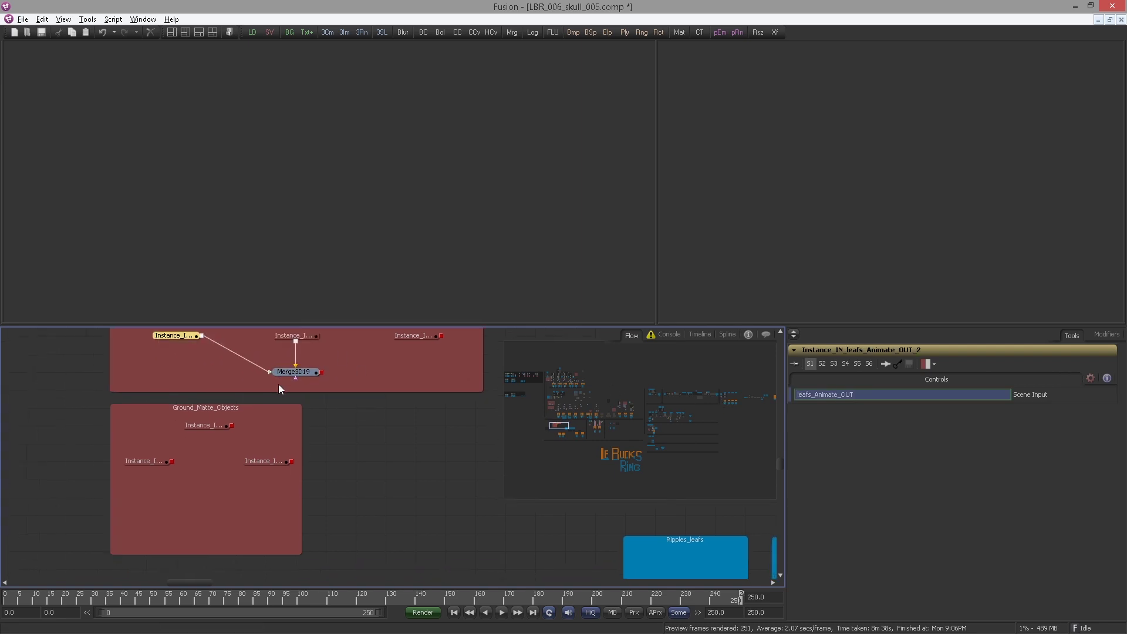
Duplicate the Merge 3D node twice, placing one copy beside the Ground_Matte_Objects underlay and the other inside it.
{"action": "left_click", "coordinate": [297, 372]}
{"action": "key", "text": "ctrl+c"}
{"action": "key", "text": "ctrl+v"}
{"action": "left_click_drag", "start_coordinate": [343, 464], "coordinate": [372, 494]}
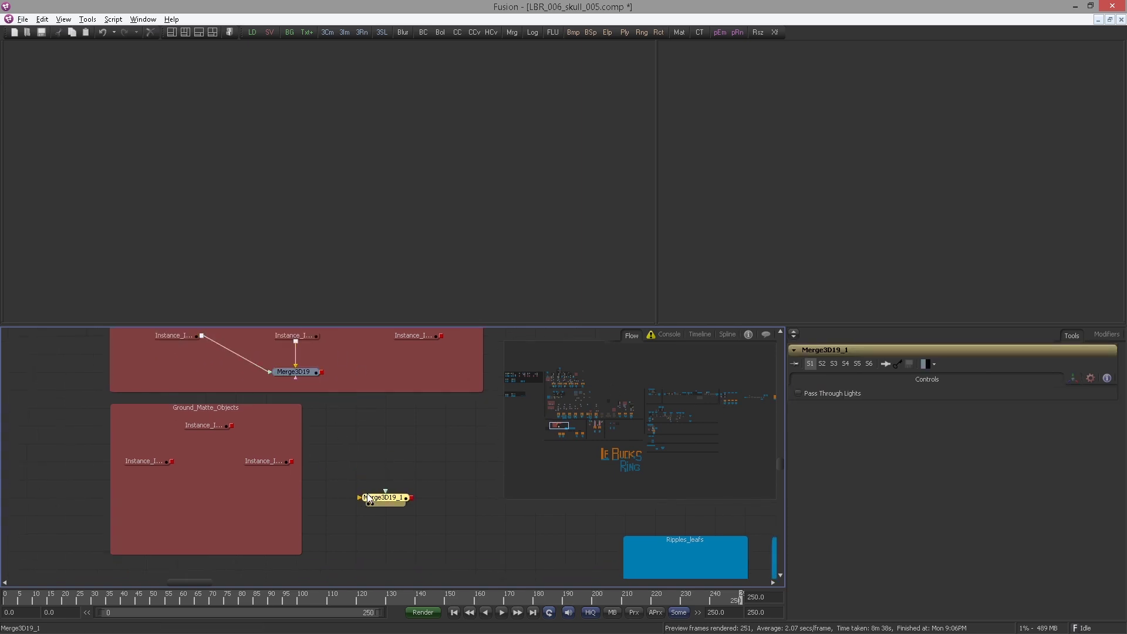
{"action": "scroll", "coordinate": [372, 487], "scroll_direction": "down", "scroll_amount": 1}
{"action": "left_click", "coordinate": [192, 494]}
{"action": "key", "text": "ctrl+v"}
{"action": "left_click_drag", "start_coordinate": [192, 495], "coordinate": [230, 494]}
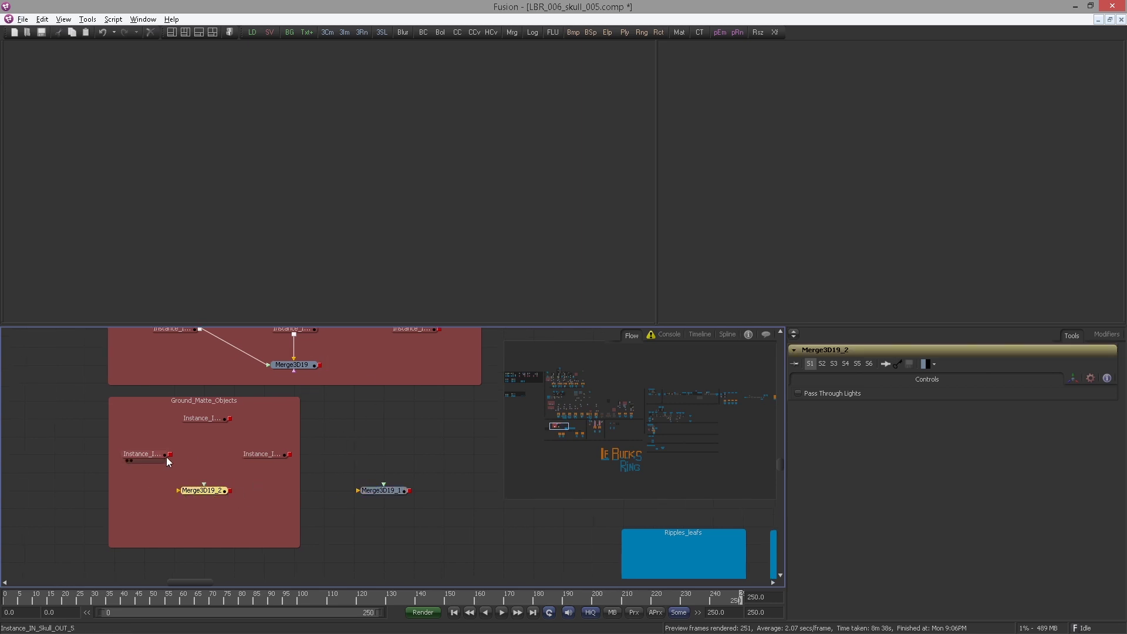
Connect the skull, stones and ground instances to the inner merge, and feed it and the leafs_Scene merge into the outer merge.
{"action": "left_click_drag", "start_coordinate": [168, 454], "coordinate": [194, 489]}
{"action": "left_click_drag", "start_coordinate": [264, 460], "coordinate": [371, 495]}
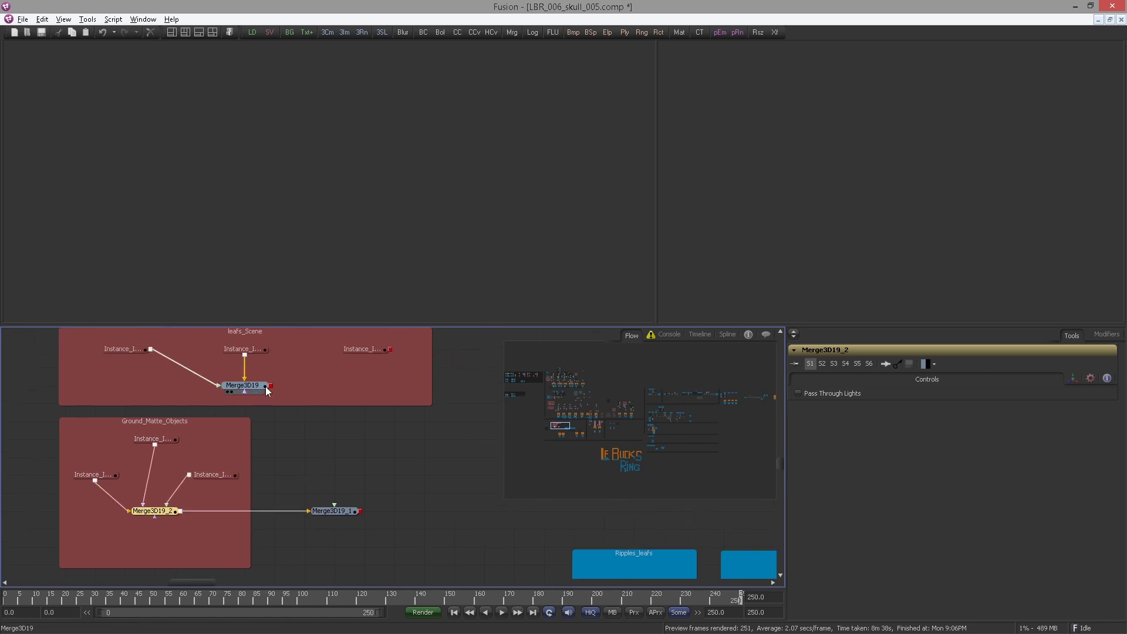
{"action": "left_click_drag", "start_coordinate": [266, 387], "coordinate": [334, 506]}
Display the combined Merge 3D in the viewer and inspect the skull, ground and leaf from another angle.
{"action": "left_click", "coordinate": [370, 537]}
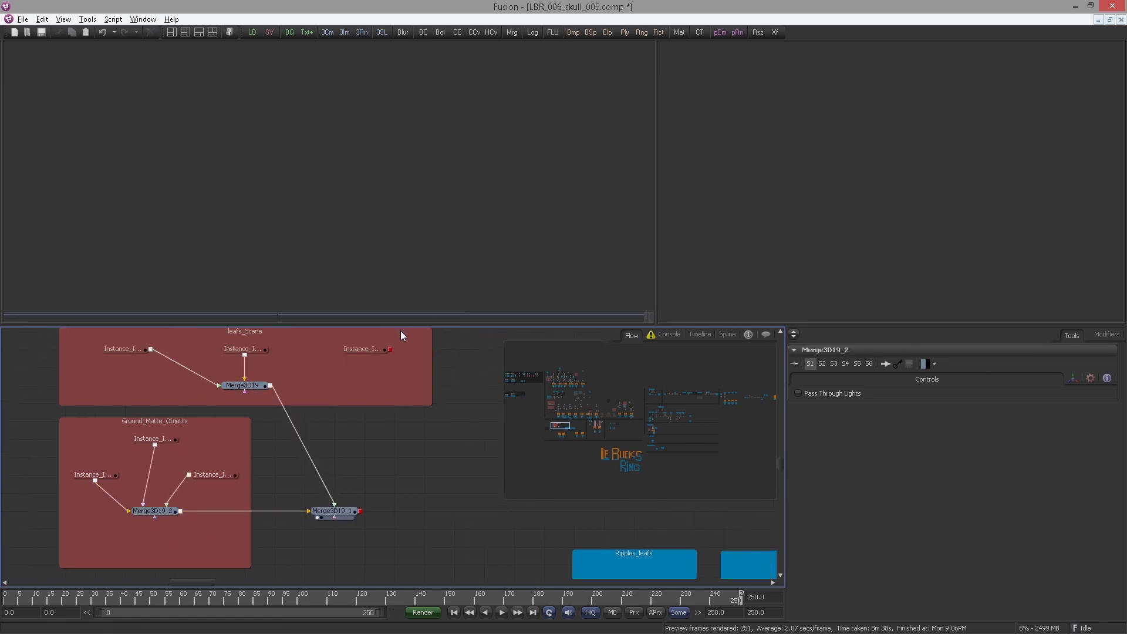
{"action": "left_click", "coordinate": [756, 597]}
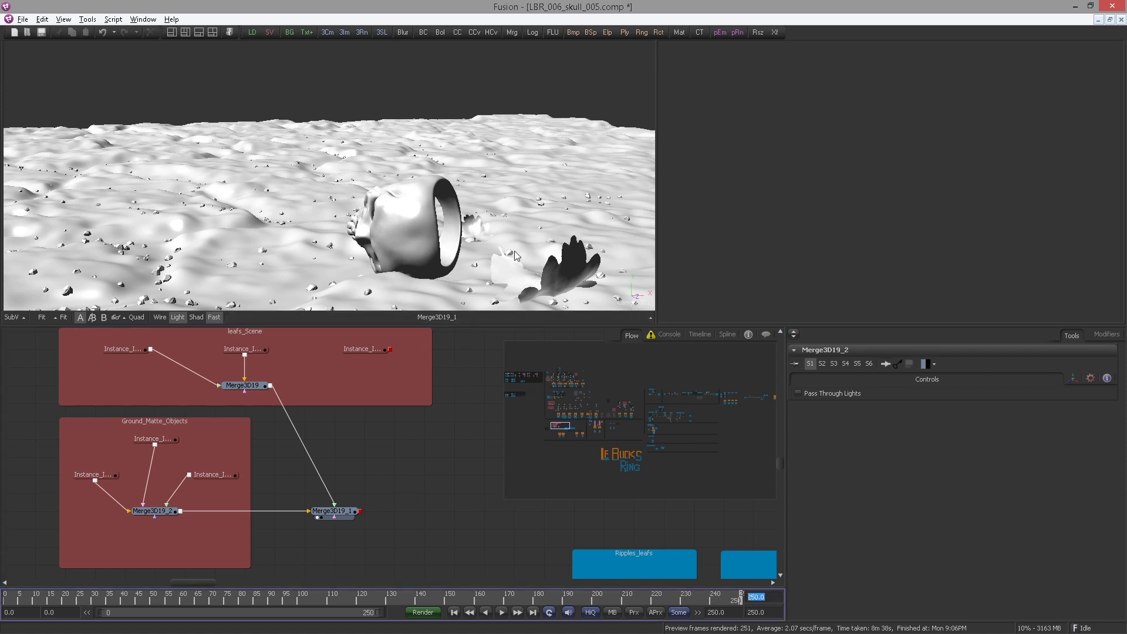
{"action": "right_click", "coordinate": [630, 304]}
{"action": "left_click", "coordinate": [644, 337]}
{"action": "left_click_drag", "start_coordinate": [517, 235], "coordinate": [352, 265]}
{"action": "scroll", "coordinate": [321, 233], "scroll_direction": "down", "scroll_amount": 5}
Examine the leaf shadow, specular, diffuse and backside output underlays in the flow.
{"action": "left_click_drag", "start_coordinate": [364, 482], "coordinate": [271, 397]}
{"action": "scroll", "coordinate": [200, 429], "scroll_direction": "down", "scroll_amount": 2}
{"action": "scroll", "coordinate": [289, 417], "scroll_direction": "down", "scroll_amount": 2}
{"action": "scroll", "coordinate": [223, 434], "scroll_direction": "up", "scroll_amount": 4}
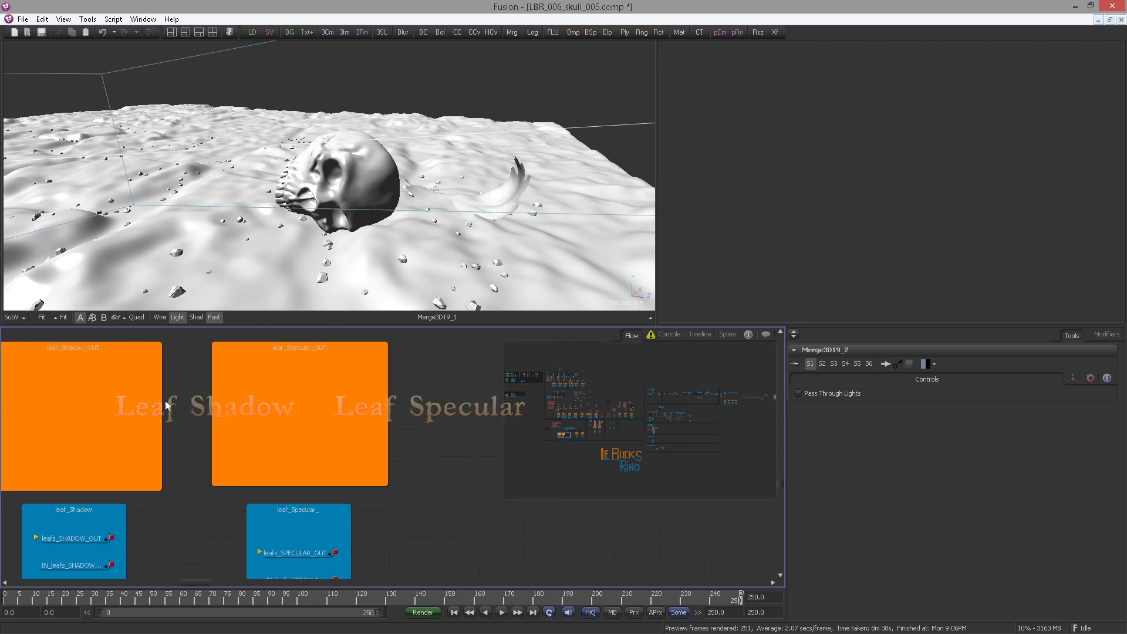
{"action": "scroll", "coordinate": [349, 385], "scroll_direction": "right", "scroll_amount": 2}
{"action": "left_click_drag", "start_coordinate": [561, 419], "coordinate": [183, 396]}
{"action": "scroll", "coordinate": [377, 428], "scroll_direction": "down", "scroll_amount": 4}
{"action": "left_click_drag", "start_coordinate": [372, 416], "coordinate": [201, 437]}
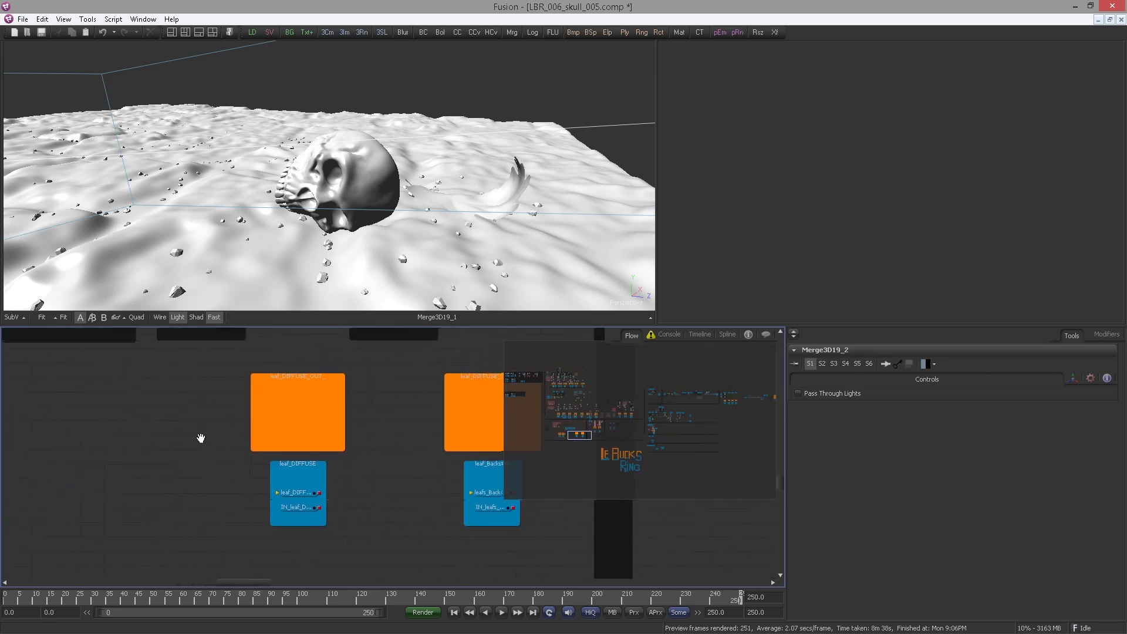
{"action": "scroll", "coordinate": [226, 437], "scroll_direction": "up", "scroll_amount": 2}
{"action": "scroll", "coordinate": [354, 381], "scroll_direction": "right", "scroll_amount": 4}
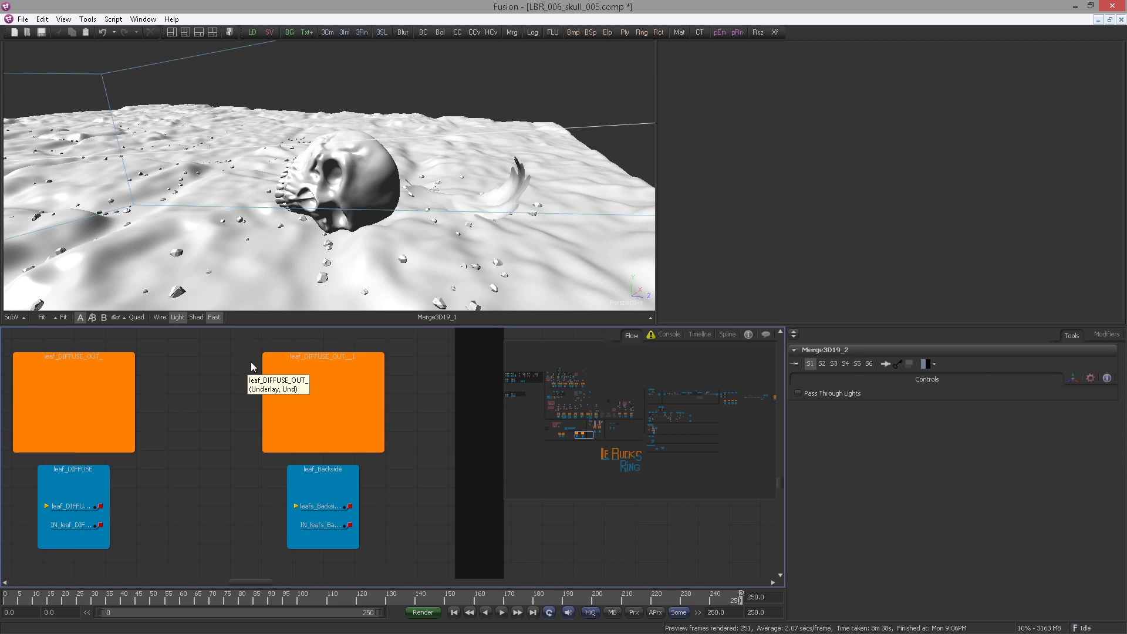
Rename the leaf_DIFFUSE_OUT__1 underlay above leaf_Backside to leaf_BACKSIDE_OUT.
{"action": "left_click_drag", "start_coordinate": [232, 343], "coordinate": [400, 458]}
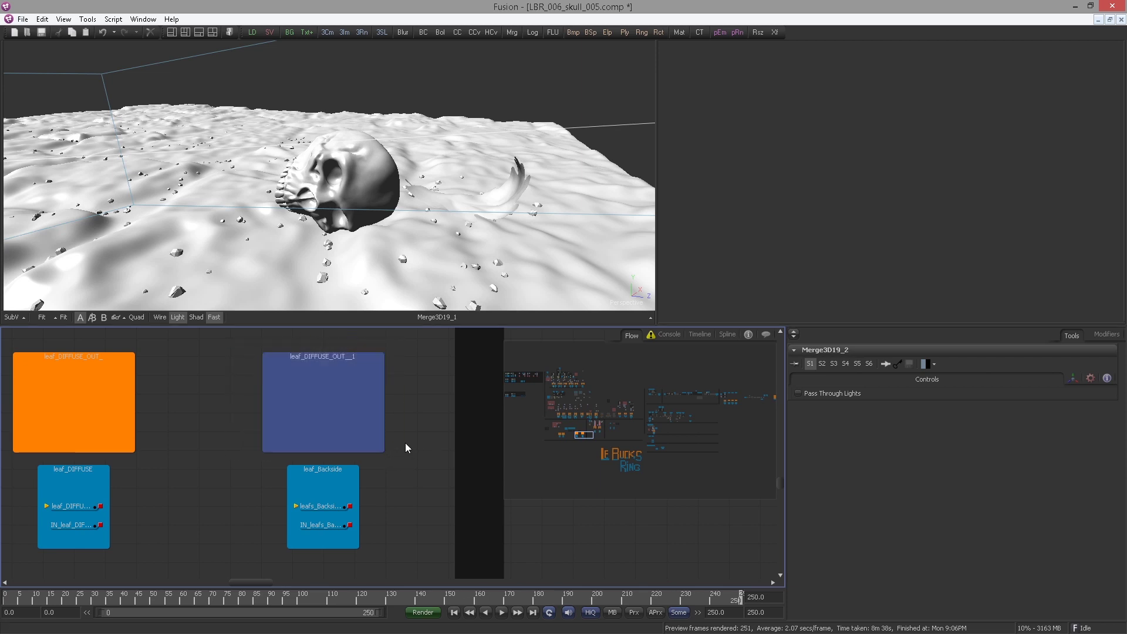
{"action": "key", "text": "F2"}
{"action": "key", "text": "End"}
{"action": "key", "text": "Left"}
{"action": "key", "text": "Left"}
{"action": "key", "text": "Left"}
{"action": "key", "text": "Left"}
{"action": "key", "text": "Left"}
{"action": "key", "text": "Left"}
{"action": "key", "text": "Left"}
{"action": "key", "text": "BackSpace"}
{"action": "key", "text": "BackSpace"}
{"action": "key", "text": "BackSpace"}
{"action": "key", "text": "BackSpace"}
{"action": "key", "text": "BackSpace"}
{"action": "key", "text": "BackSpace"}
{"action": "key", "text": "BackSpace"}
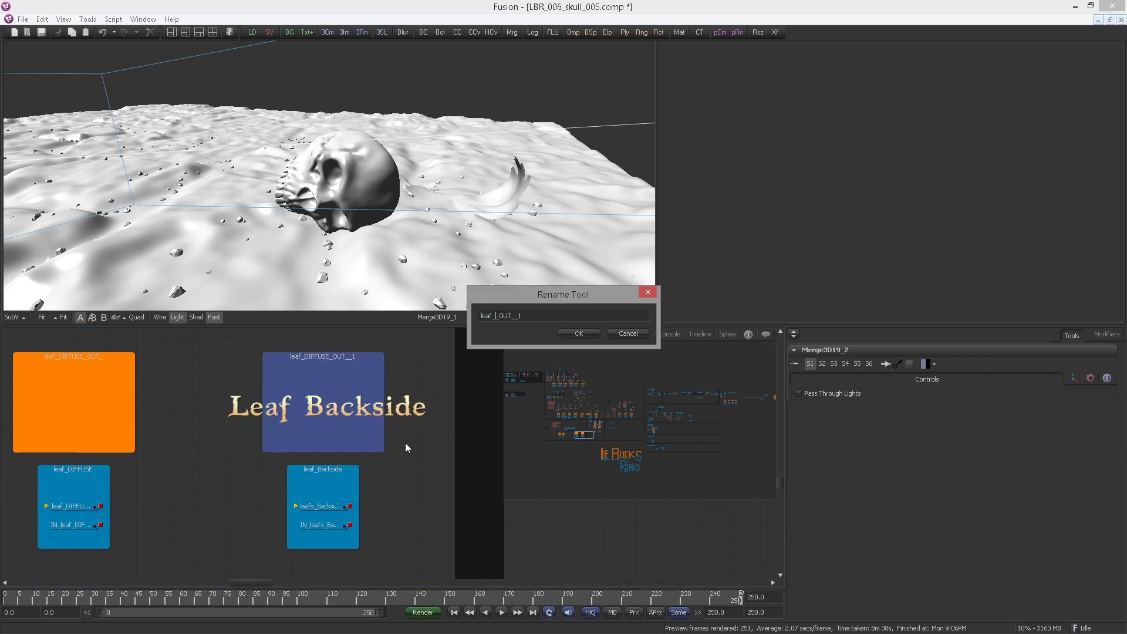
{"action": "type", "text": "BACKSIDE"}
{"action": "key", "text": "End"}
{"action": "key", "text": "BackSpace"}
{"action": "key", "text": "BackSpace"}
{"action": "key", "text": "BackSpace"}
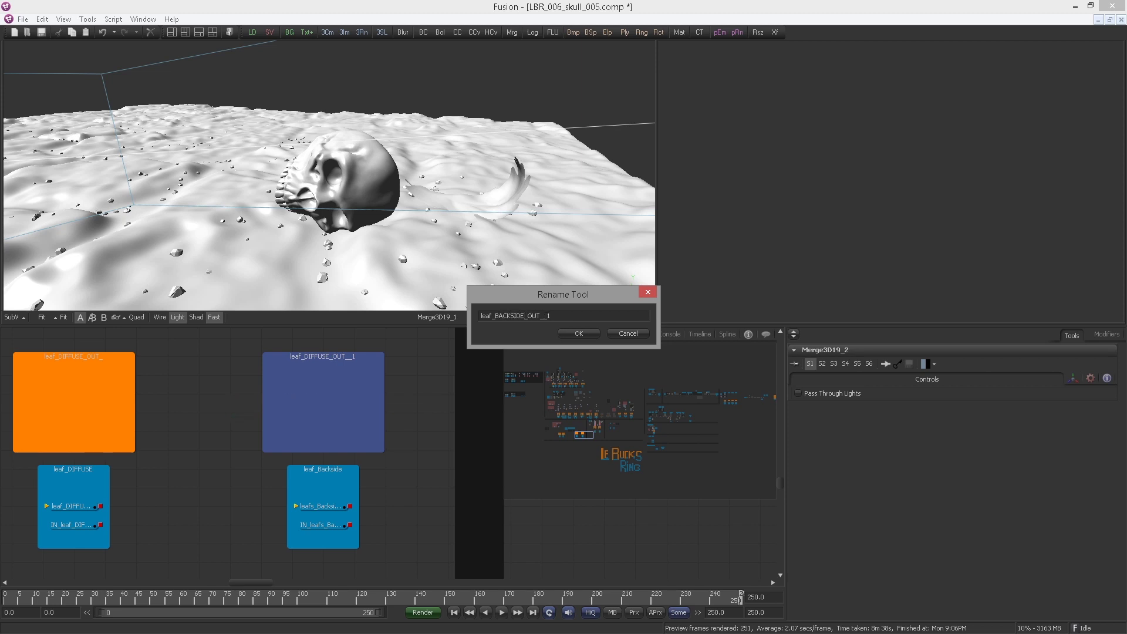
{"action": "key", "text": "Return"}
{"action": "left_click", "coordinate": [262, 489]}
Examine the Ripples_leafs, leaf_Textures_1 and leaf specular, diffuse and backscatter shader underlays in the flow.
{"action": "scroll", "coordinate": [176, 418], "scroll_direction": "down", "scroll_amount": 3}
{"action": "left_click_drag", "start_coordinate": [131, 416], "coordinate": [270, 519]}
{"action": "scroll", "coordinate": [207, 413], "scroll_direction": "up", "scroll_amount": 3}
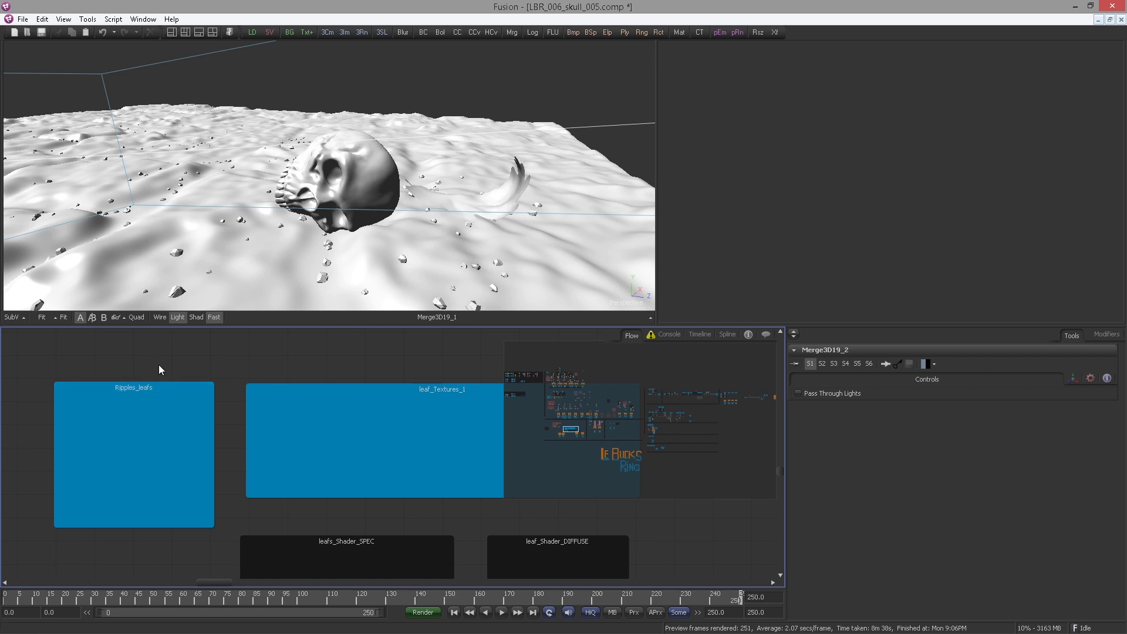
{"action": "left_click_drag", "start_coordinate": [158, 365], "coordinate": [138, 351]}
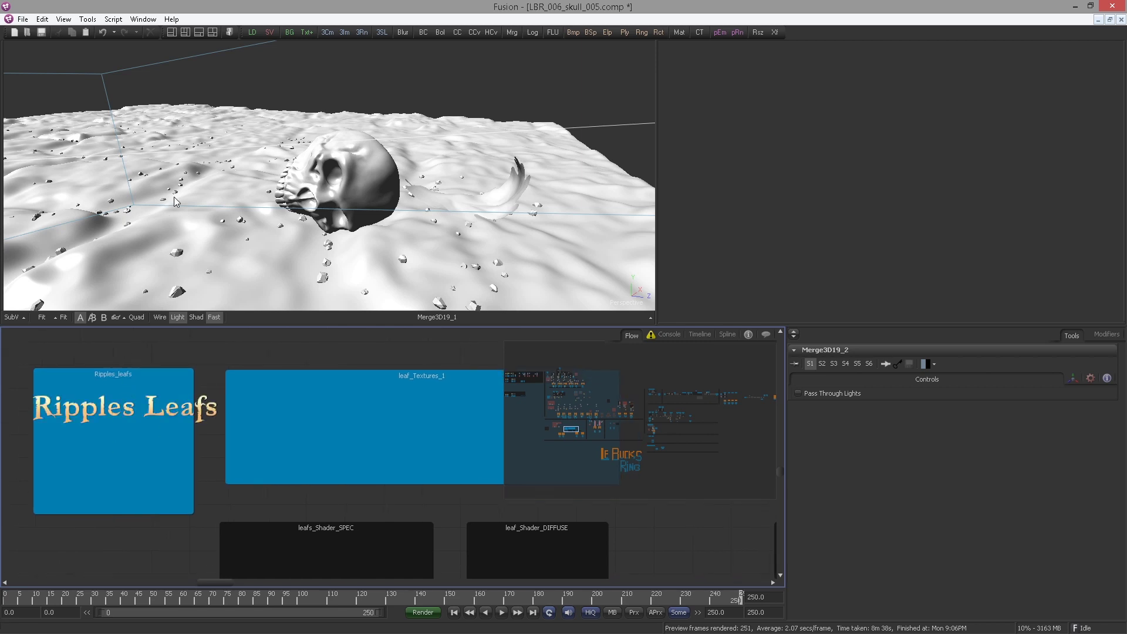
{"action": "left_click_drag", "start_coordinate": [234, 396], "coordinate": [196, 393]}
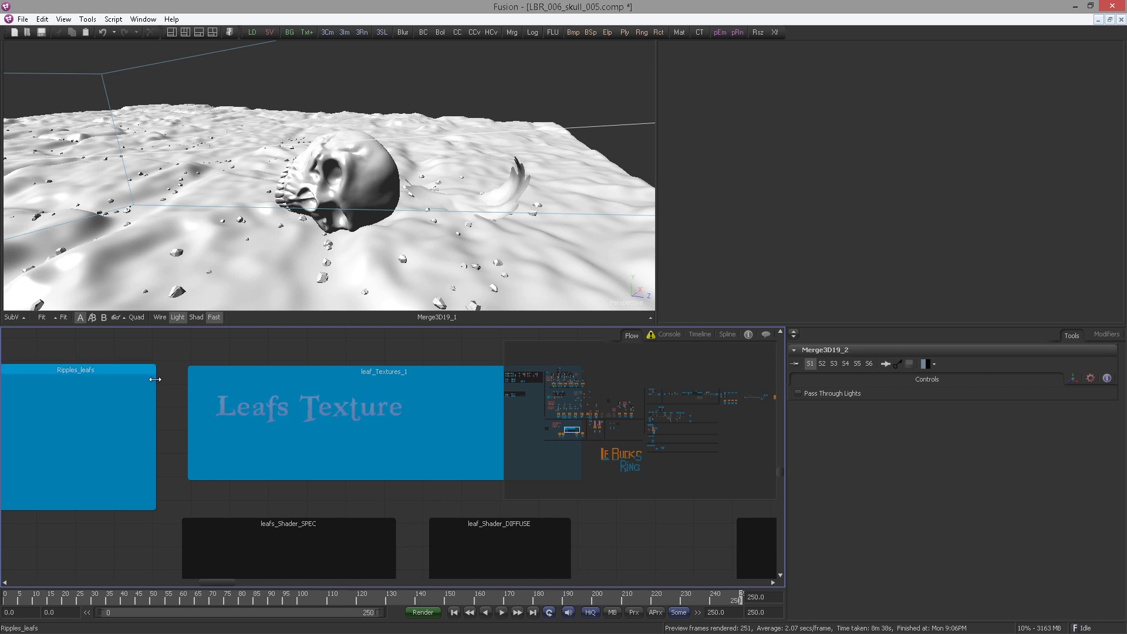
{"action": "left_click_drag", "start_coordinate": [308, 403], "coordinate": [231, 398]}
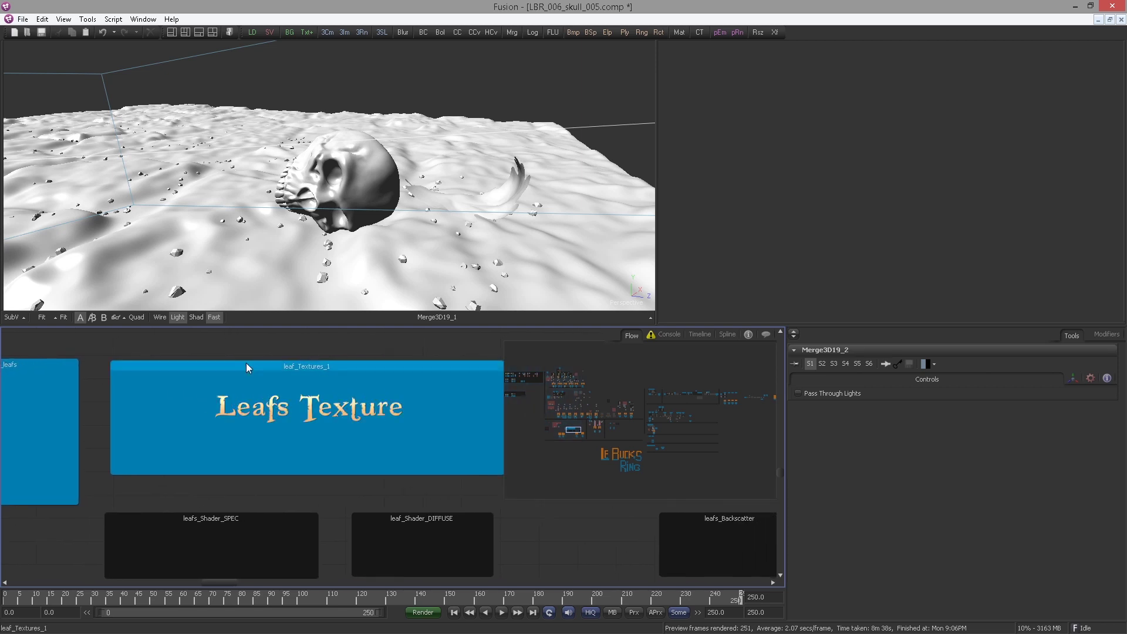
{"action": "left_click_drag", "start_coordinate": [315, 406], "coordinate": [257, 352]}
{"action": "left_click_drag", "start_coordinate": [241, 421], "coordinate": [173, 408]}
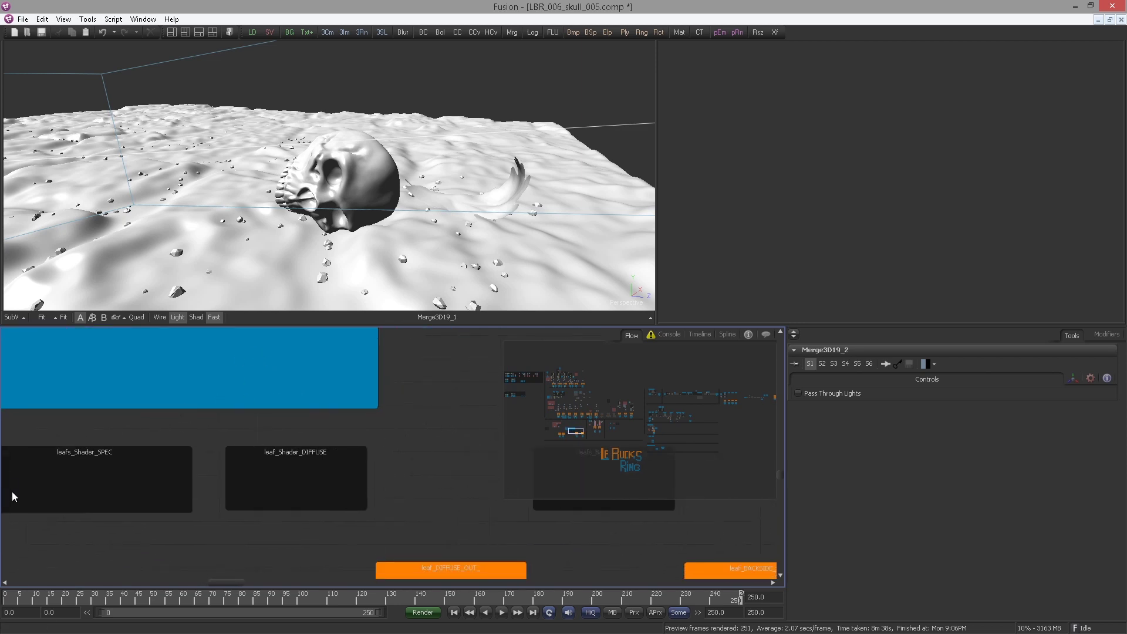
{"action": "left_click_drag", "start_coordinate": [237, 456], "coordinate": [111, 460]}
{"action": "left_click_drag", "start_coordinate": [381, 458], "coordinate": [269, 435]}
{"action": "scroll", "coordinate": [225, 436], "scroll_direction": "down", "scroll_amount": 6}
{"action": "left_click_drag", "start_coordinate": [182, 432], "coordinate": [329, 417]}
{"action": "left_click_drag", "start_coordinate": [124, 456], "coordinate": [224, 448]}
{"action": "scroll", "coordinate": [225, 447], "scroll_direction": "up", "scroll_amount": 5}
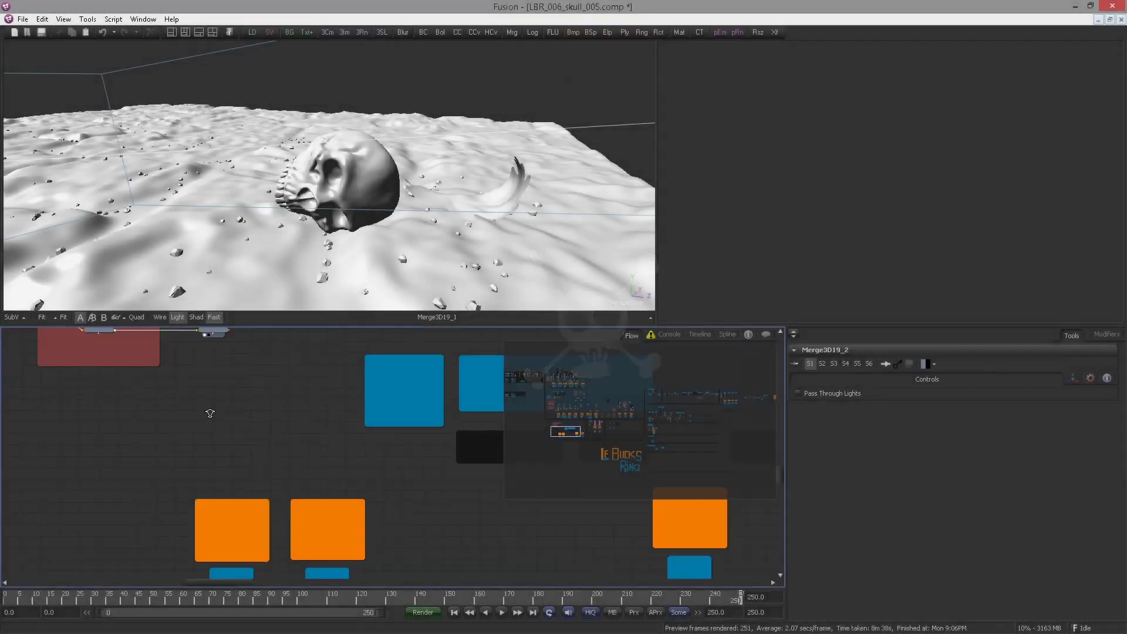
Copy the Renderer3D1 node from the first ground reflection output underlay into the leaf shadow output underlay.
{"action": "scroll", "coordinate": [210, 413], "scroll_direction": "down", "scroll_amount": 3}
{"action": "left_click_drag", "start_coordinate": [188, 412], "coordinate": [213, 538]}
{"action": "left_click_drag", "start_coordinate": [293, 392], "coordinate": [241, 573]}
{"action": "left_click_drag", "start_coordinate": [274, 418], "coordinate": [293, 570]}
{"action": "scroll", "coordinate": [179, 380], "scroll_direction": "up", "scroll_amount": 5}
{"action": "left_click_drag", "start_coordinate": [266, 370], "coordinate": [217, 418]}
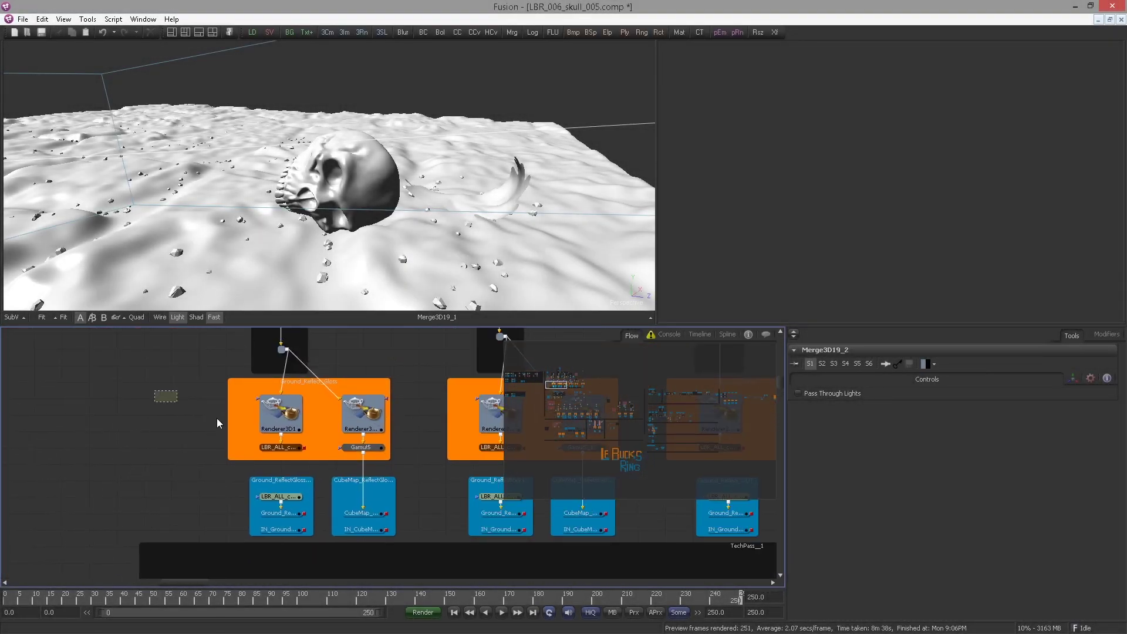
{"action": "left_click", "coordinate": [283, 413]}
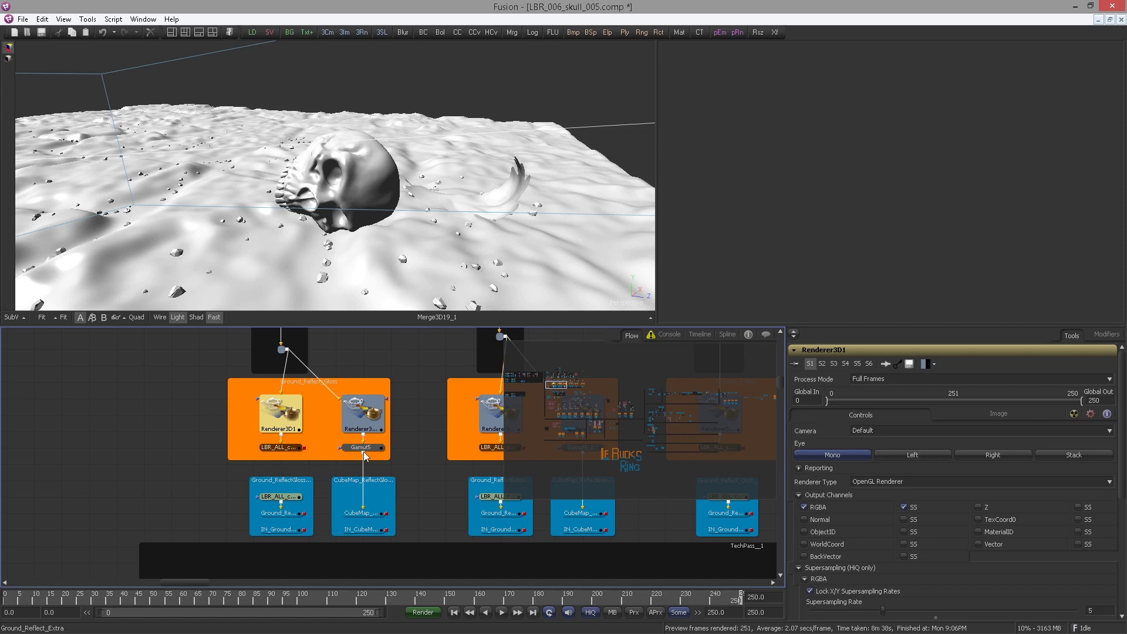
{"action": "scroll", "coordinate": [211, 415], "scroll_direction": "down", "scroll_amount": 5}
{"action": "left_click_drag", "start_coordinate": [202, 505], "coordinate": [235, 347]}
{"action": "left_click_drag", "start_coordinate": [226, 558], "coordinate": [166, 422]}
{"action": "scroll", "coordinate": [166, 422], "scroll_direction": "up", "scroll_amount": 5}
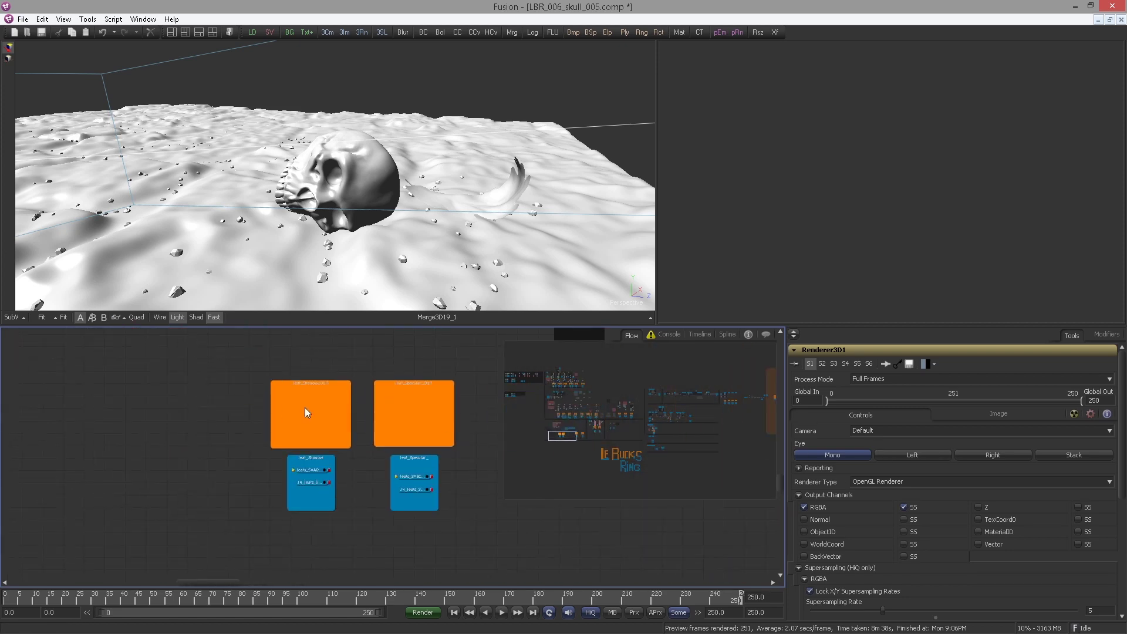
{"action": "scroll", "coordinate": [942, 502], "scroll_direction": "down", "scroll_amount": 5}
{"action": "scroll", "coordinate": [928, 516], "scroll_direction": "up", "scroll_amount": 5}
{"action": "scroll", "coordinate": [896, 541], "scroll_direction": "down", "scroll_amount": 5}
{"action": "left_click_drag", "start_coordinate": [228, 447], "coordinate": [237, 491]}
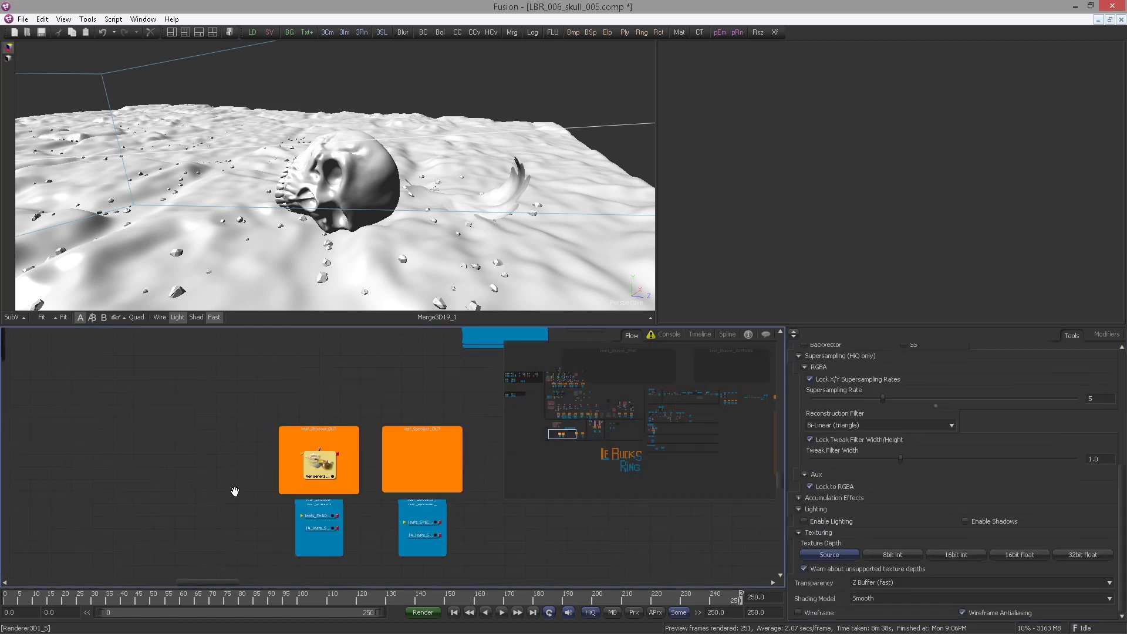
Connect the outer Merge 3D node beside Ground_Matte_Objects to the renderer in the leaf shadow output underlay.
{"action": "scroll", "coordinate": [237, 491], "scroll_direction": "down", "scroll_amount": 1}
{"action": "left_click_drag", "start_coordinate": [229, 411], "coordinate": [217, 493]}
{"action": "left_click_drag", "start_coordinate": [297, 355], "coordinate": [297, 546]}
{"action": "left_click_drag", "start_coordinate": [323, 395], "coordinate": [320, 447]}
{"action": "scroll", "coordinate": [303, 449], "scroll_direction": "up", "scroll_amount": 2}
{"action": "left_click_drag", "start_coordinate": [281, 393], "coordinate": [305, 394]}
{"action": "left_click_drag", "start_coordinate": [361, 441], "coordinate": [360, 385]}
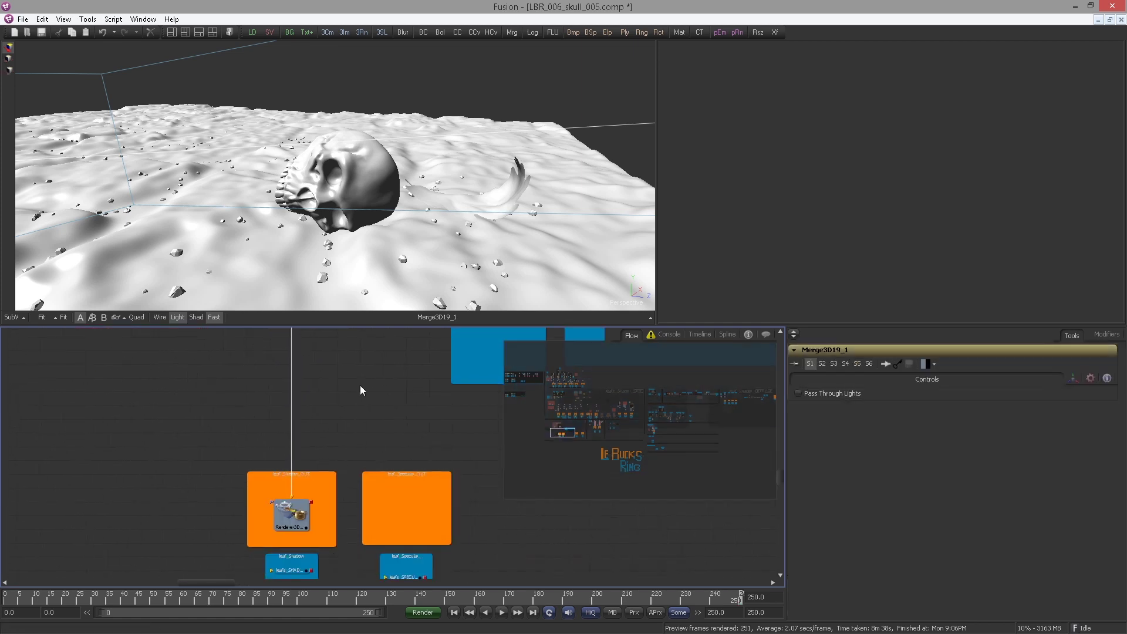
Preview the leaf shadow renderer's image, and put the outer Merge 3D back in the viewer.
{"action": "left_click", "coordinate": [279, 533]}
{"action": "scroll", "coordinate": [385, 475], "scroll_direction": "up", "scroll_amount": 6}
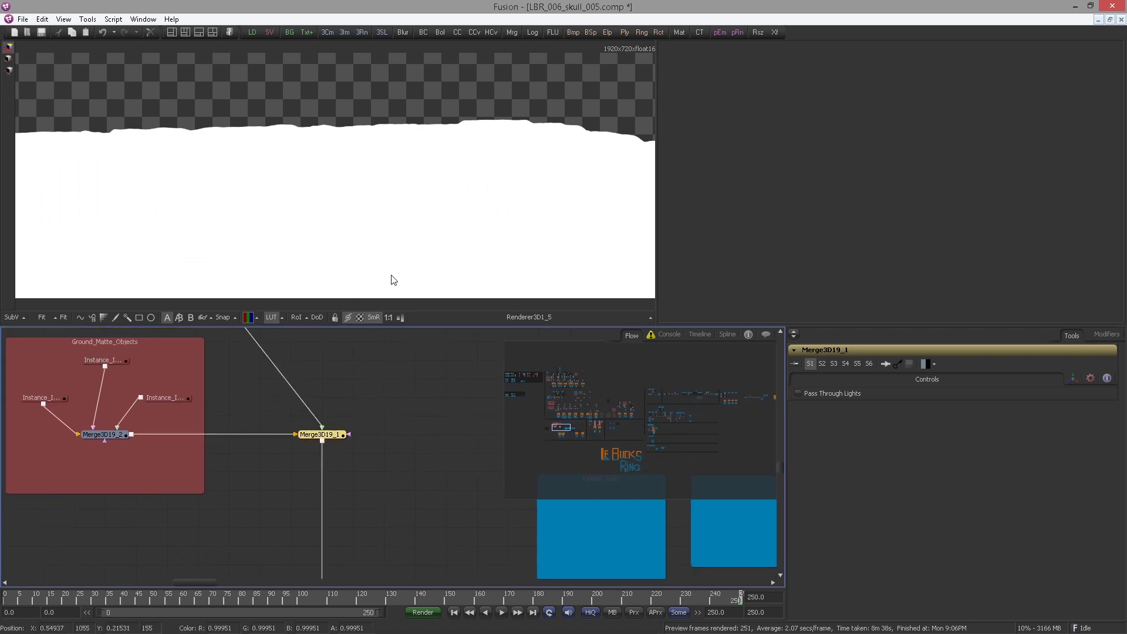
{"action": "left_click_drag", "start_coordinate": [374, 487], "coordinate": [412, 502]}
{"action": "left_click_drag", "start_coordinate": [370, 450], "coordinate": [326, 267]}
{"action": "key", "text": "1"}
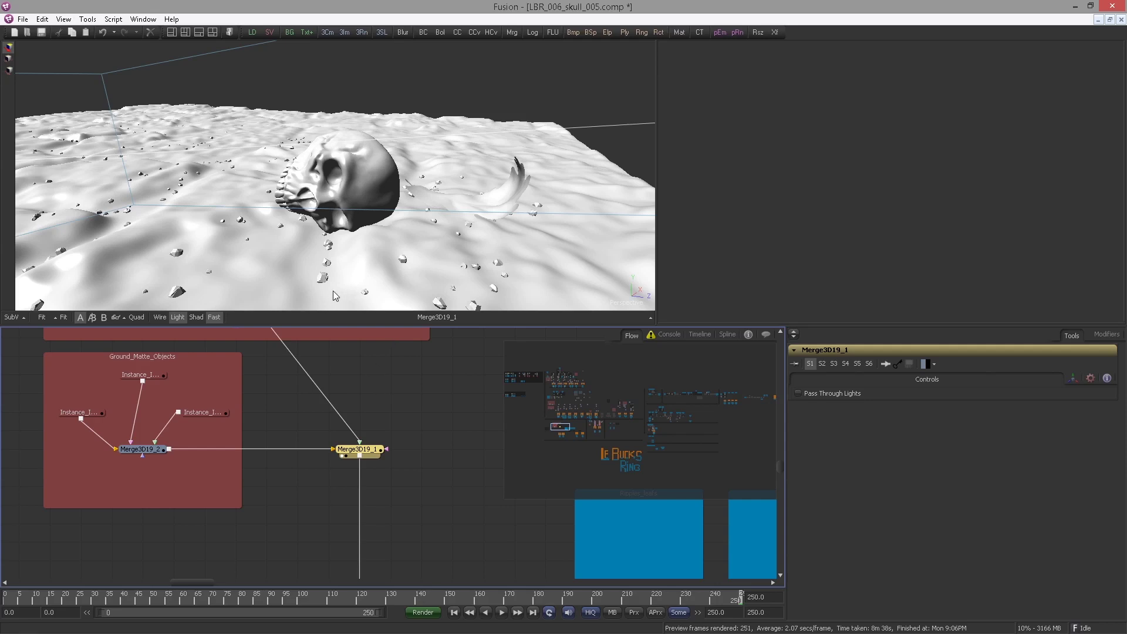
Add a Replace Material 3D node inside the upper part of the leaf_Shadow_Project underlay.
{"action": "left_click_drag", "start_coordinate": [252, 371], "coordinate": [272, 345]}
{"action": "scroll", "coordinate": [271, 346], "scroll_direction": "down", "scroll_amount": 3}
{"action": "scroll", "coordinate": [252, 458], "scroll_direction": "down", "scroll_amount": 3}
{"action": "scroll", "coordinate": [98, 387], "scroll_direction": "up", "scroll_amount": 7}
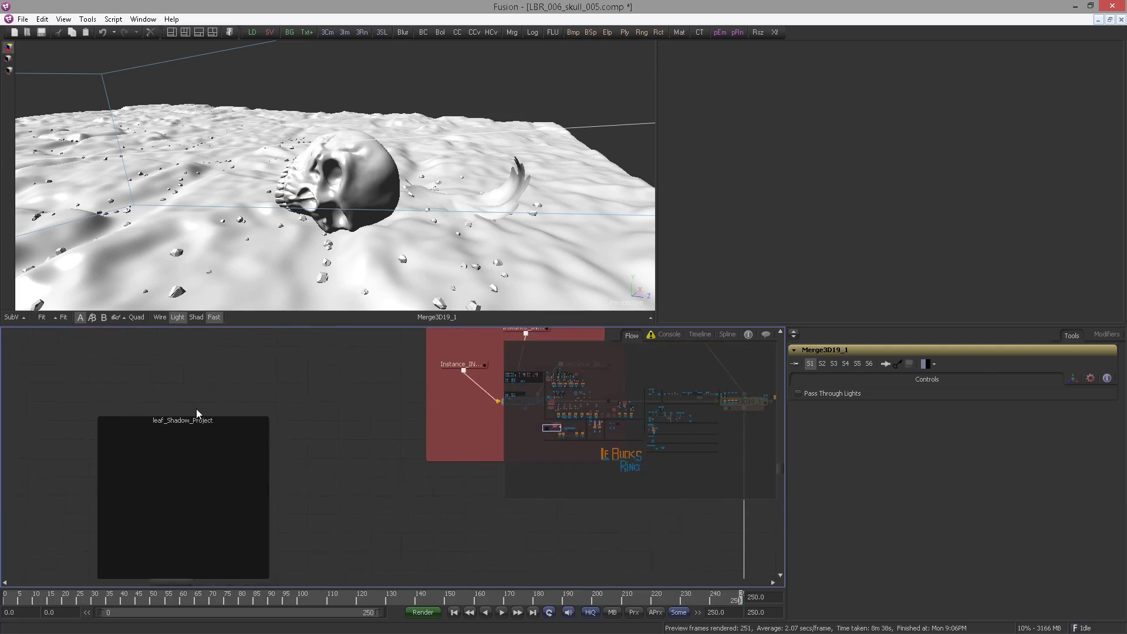
{"action": "scroll", "coordinate": [213, 433], "scroll_direction": "down", "scroll_amount": 4}
{"action": "left_click_drag", "start_coordinate": [214, 411], "coordinate": [165, 435]}
{"action": "scroll", "coordinate": [165, 435], "scroll_direction": "up", "scroll_amount": 1}
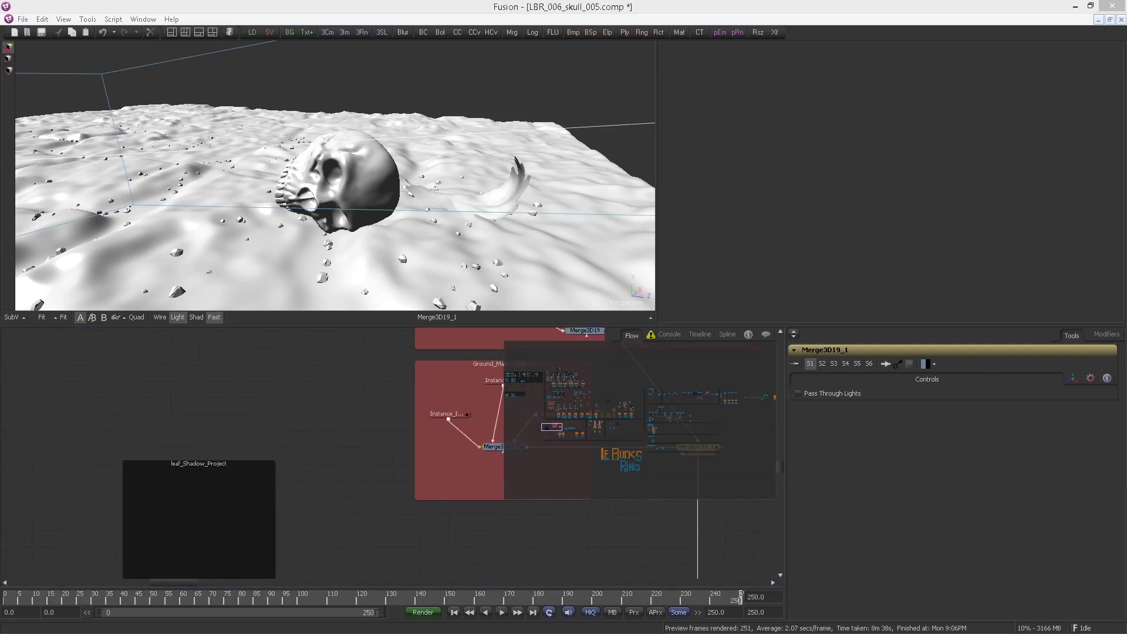
{"action": "key", "text": "ctrl+space"}
{"action": "type", "text": "rep"}
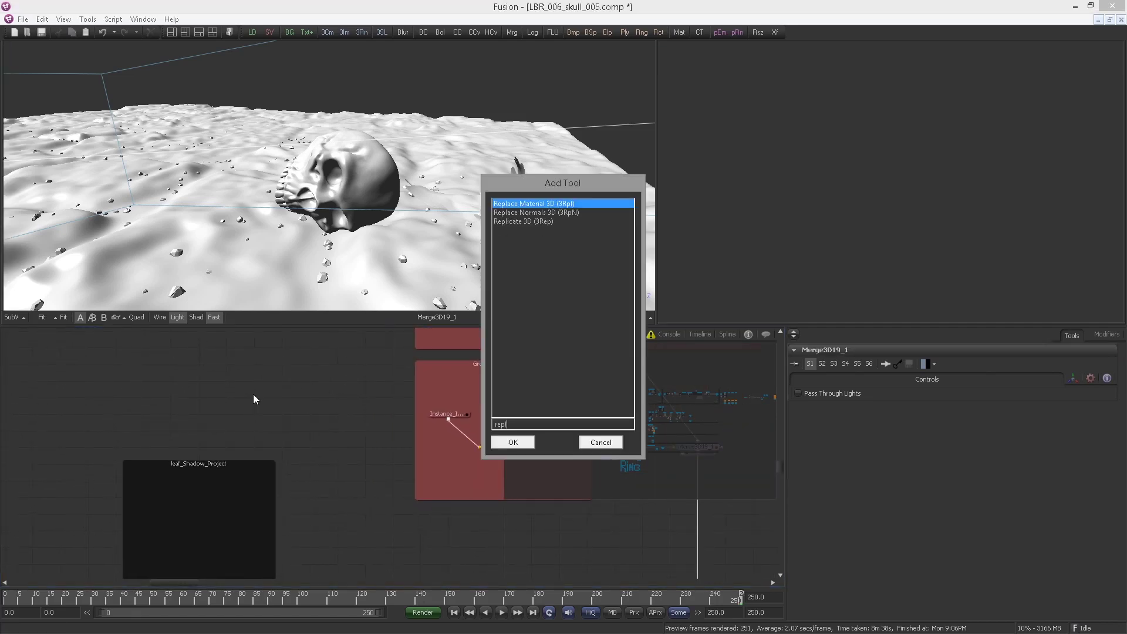
{"action": "key", "text": "Return"}
{"action": "left_click_drag", "start_coordinate": [185, 474], "coordinate": [187, 486]}
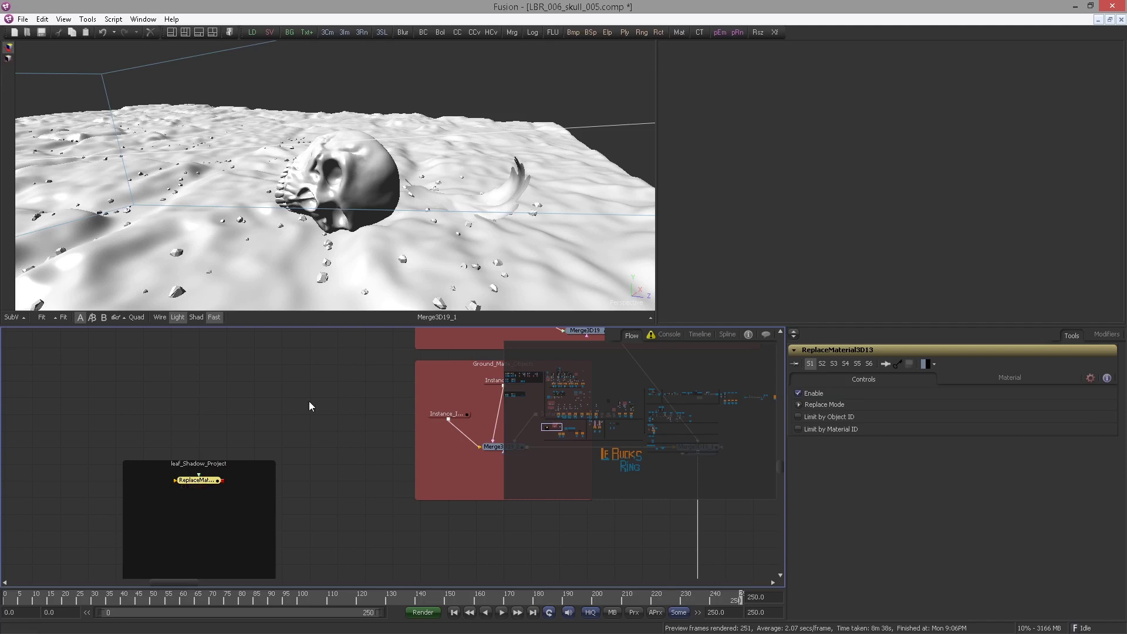
Display the animated leafs instance in the second viewer and inspect the leaves behind the skull ring from another angle.
{"action": "scroll", "coordinate": [186, 384], "scroll_direction": "down", "scroll_amount": 3}
{"action": "left_click_drag", "start_coordinate": [185, 384], "coordinate": [184, 448]}
{"action": "left_click_drag", "start_coordinate": [391, 395], "coordinate": [459, 370]}
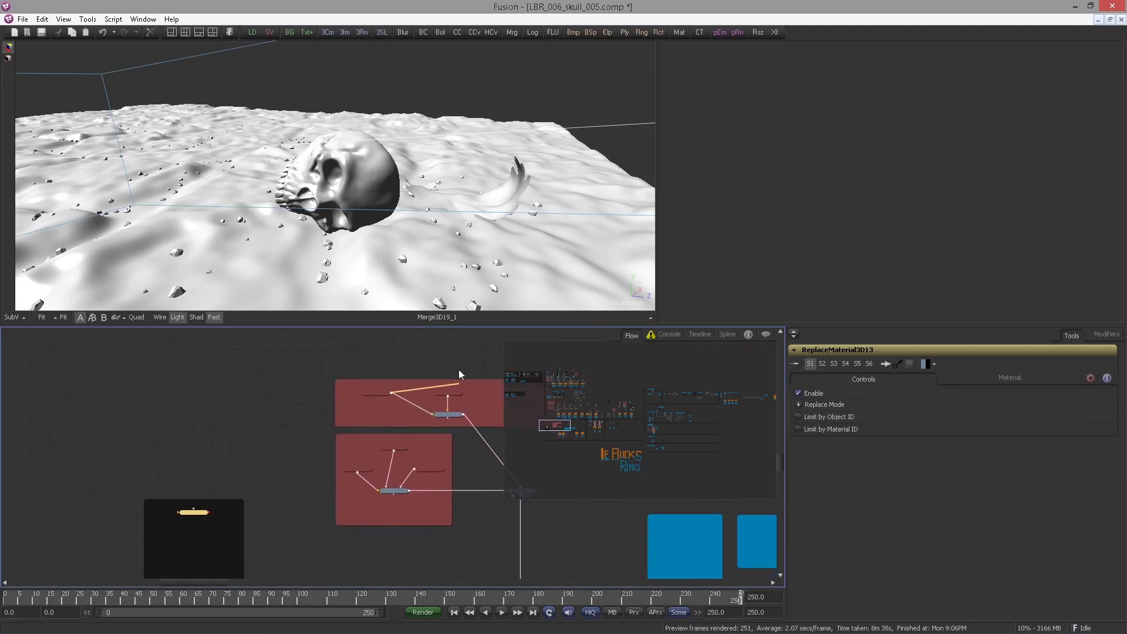
{"action": "left_click_drag", "start_coordinate": [386, 397], "coordinate": [830, 241]}
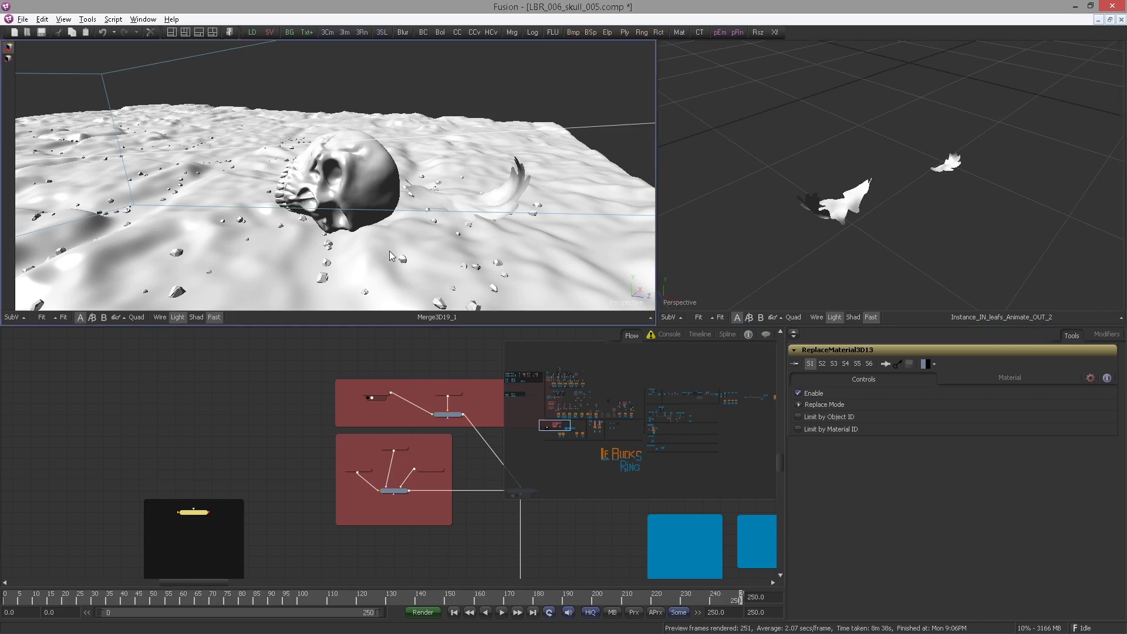
{"action": "left_click_drag", "start_coordinate": [389, 251], "coordinate": [420, 179]}
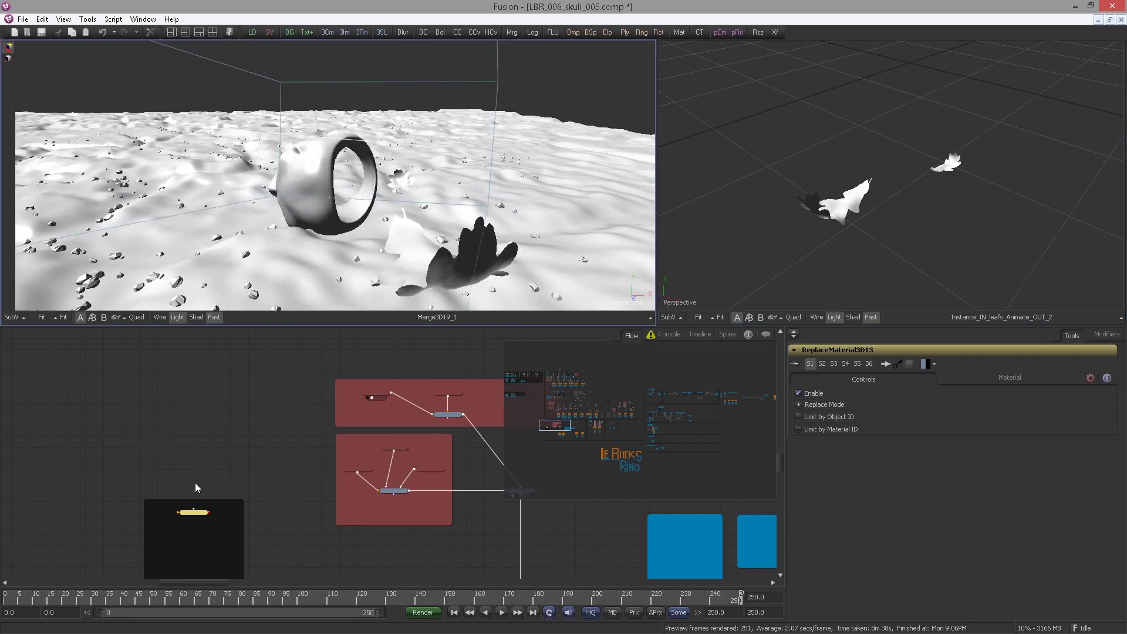
Connect the animated leafs instance to the Replace Material 3D node, routing the pipe squarely with a pipe router.
{"action": "left_click_drag", "start_coordinate": [195, 484], "coordinate": [202, 475]}
{"action": "left_click_drag", "start_coordinate": [399, 385], "coordinate": [215, 504]}
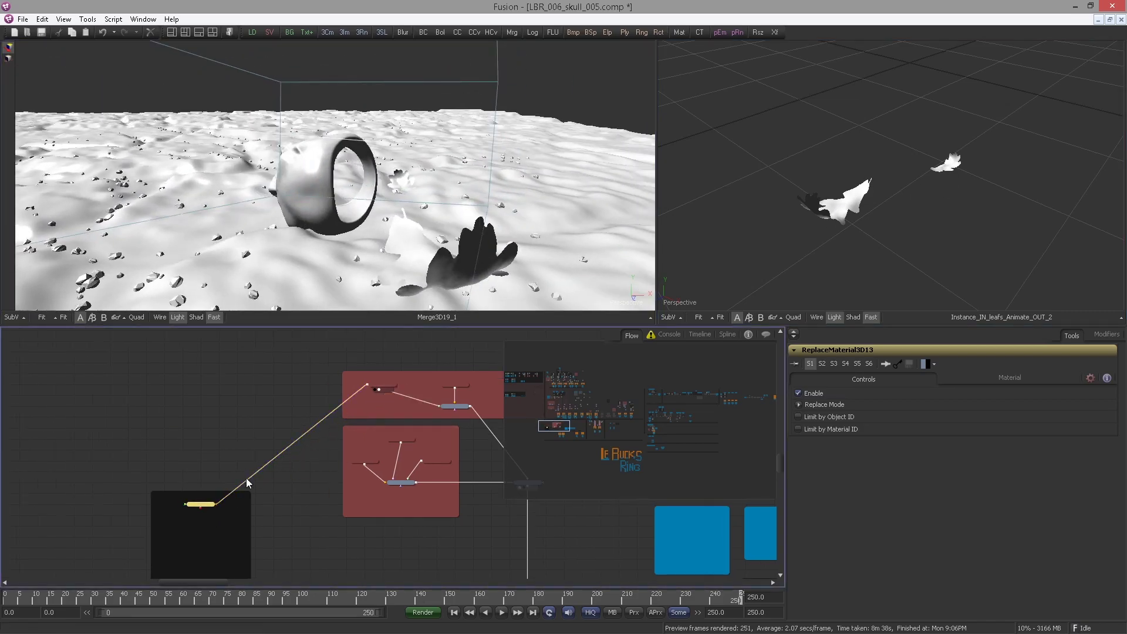
{"action": "left_click", "coordinate": [287, 449], "text": "alt"}
{"action": "left_click_drag", "start_coordinate": [286, 448], "coordinate": [199, 384]}
{"action": "left_click_drag", "start_coordinate": [297, 421], "coordinate": [292, 390]}
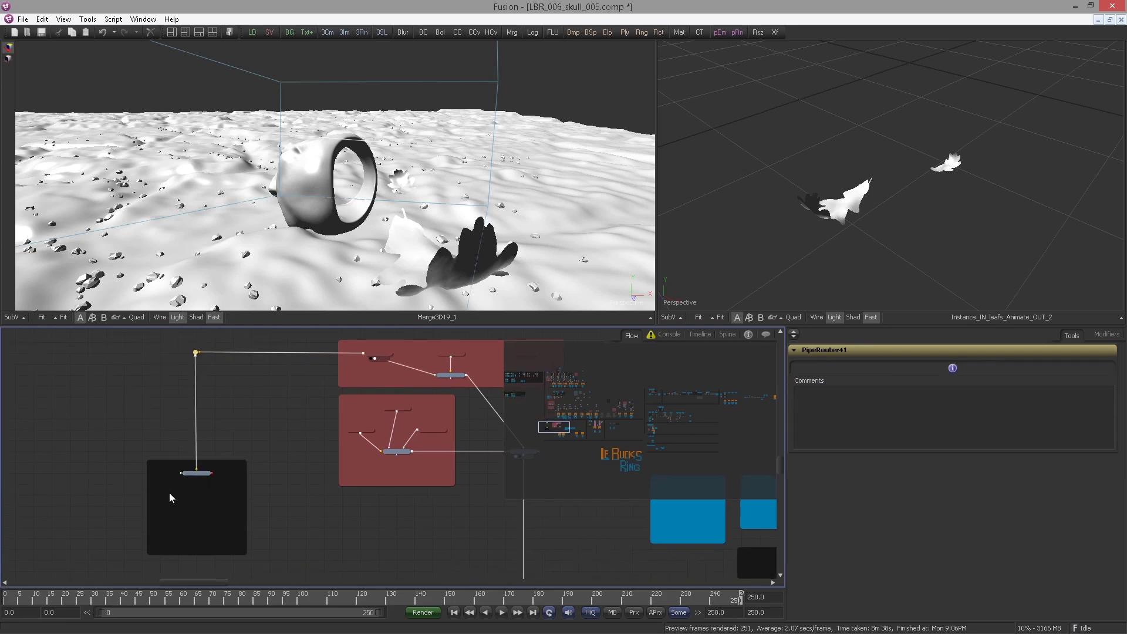
Add a Merge 3D node after the Replace Material 3D node and display it in the second viewer.
{"action": "scroll", "coordinate": [167, 495], "scroll_direction": "up", "scroll_amount": 4}
{"action": "left_click", "coordinate": [258, 436]}
{"action": "key", "text": "ctrl+space"}
{"action": "type", "text": "merge"}
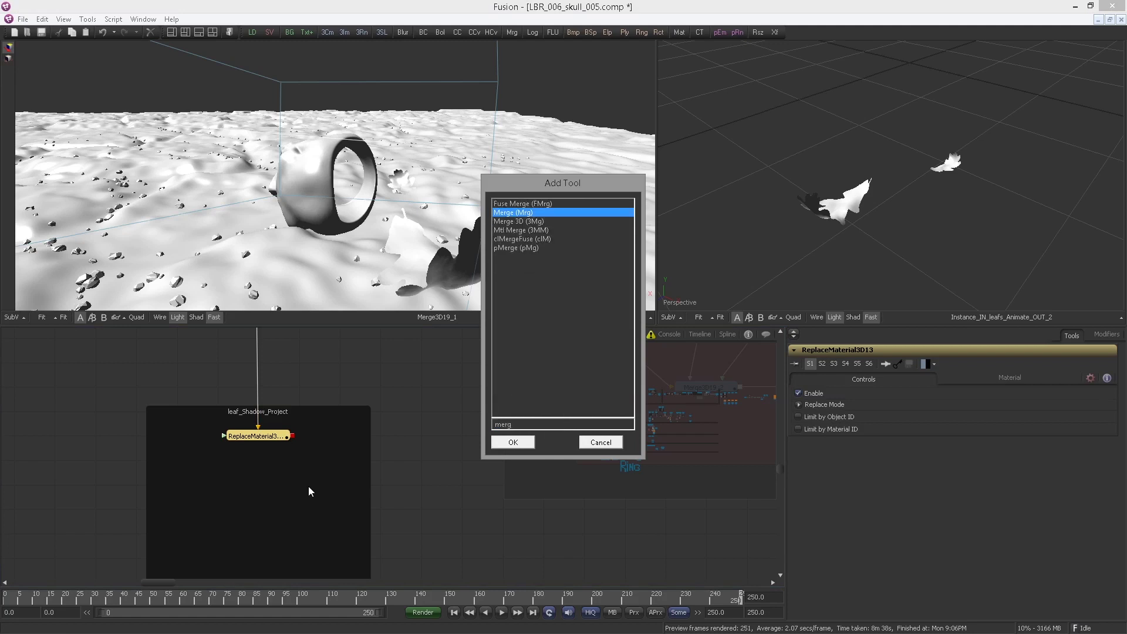
{"action": "key", "text": "Down"}
{"action": "key", "text": "Return"}
{"action": "left_click_drag", "start_coordinate": [267, 459], "coordinate": [704, 268]}
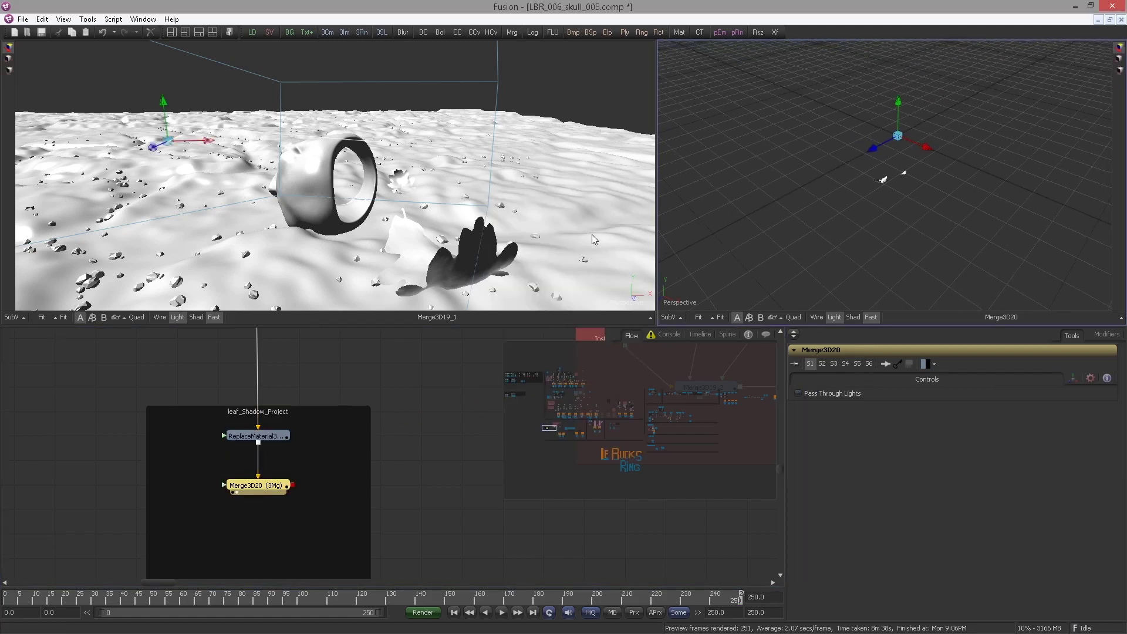
Add a Camera 3D node inside the leaf_Shadow_Project underlay and connect it to the new Merge 3D.
{"action": "left_click", "coordinate": [57, 459]}
{"action": "key", "text": "ctrl+space"}
{"action": "type", "text": "came"}
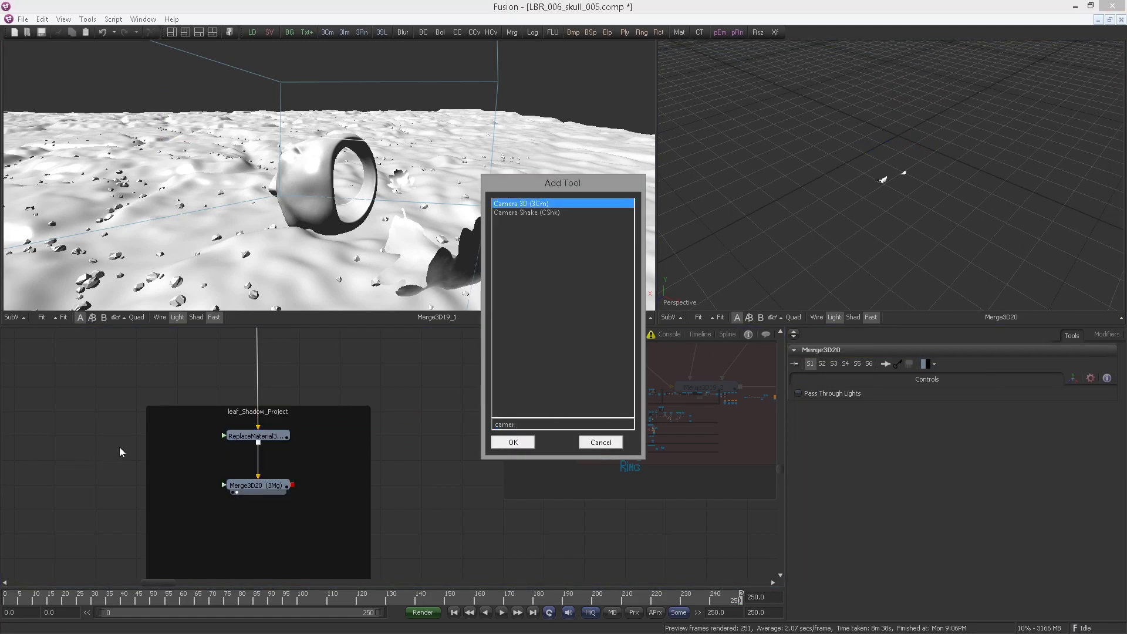
{"action": "key", "text": "Return"}
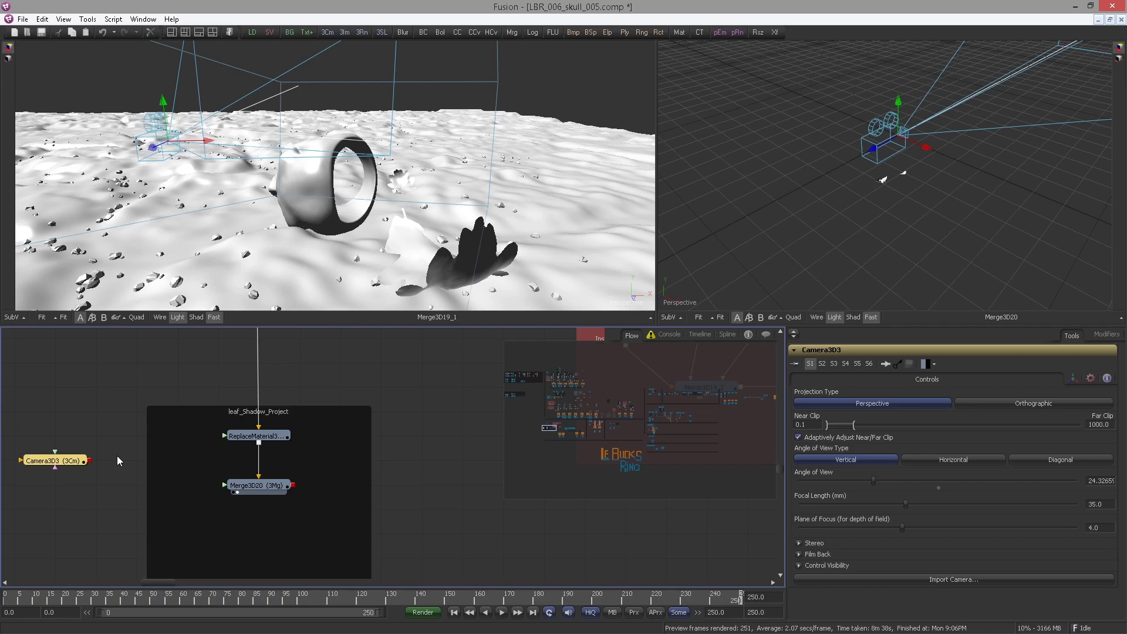
{"action": "left_click_drag", "start_coordinate": [78, 464], "coordinate": [202, 488]}
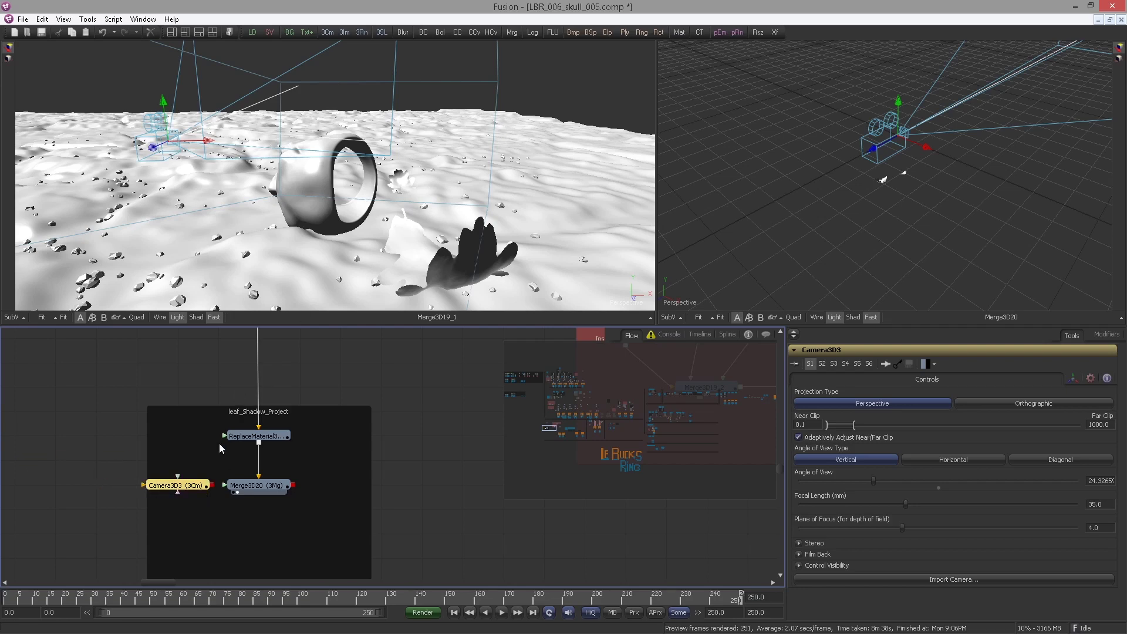
{"action": "left_click_drag", "start_coordinate": [212, 485], "coordinate": [258, 486]}
{"action": "left_click_drag", "start_coordinate": [878, 193], "coordinate": [789, 236]}
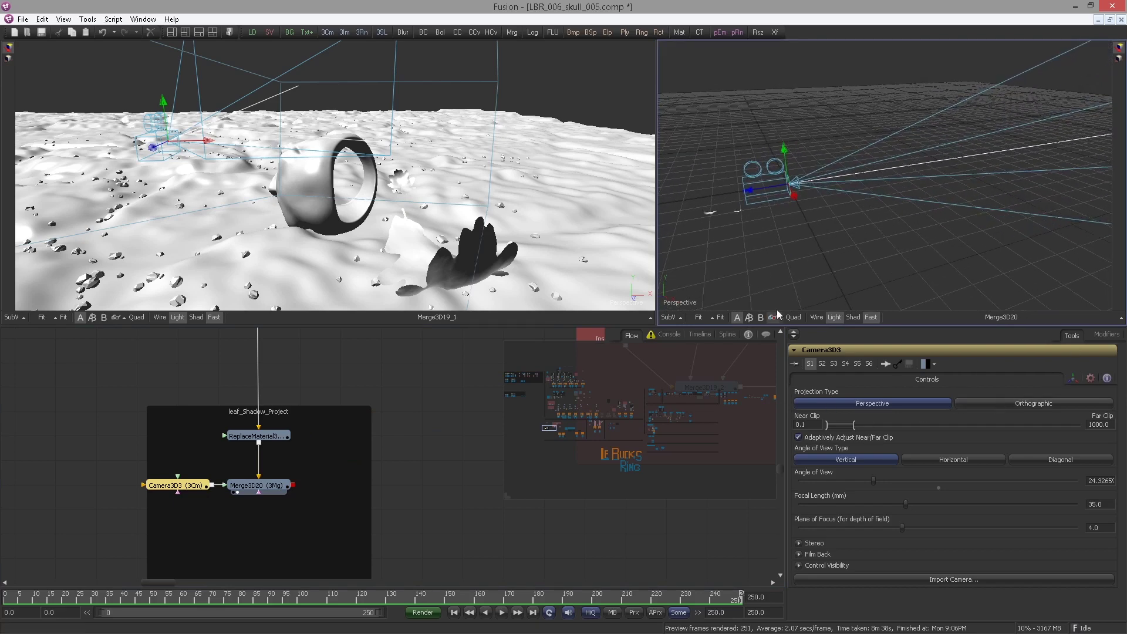
Set the new camera's translation offsets to X 0.3345, Y 3.5424 and Z 0.1481.
{"action": "left_click", "coordinate": [793, 334]}
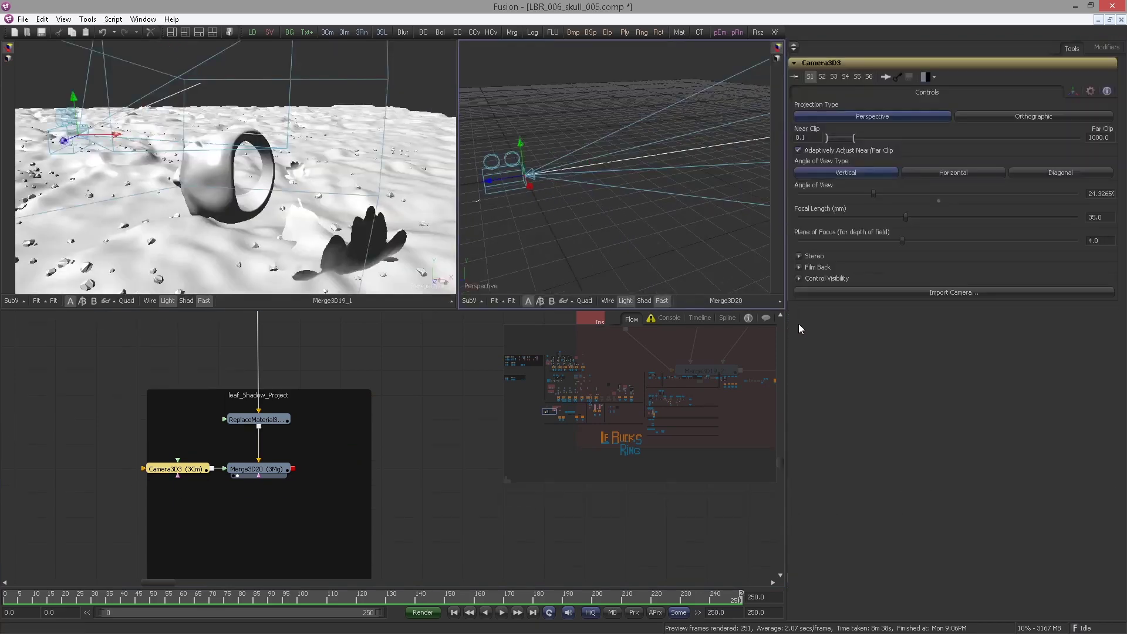
{"action": "left_click", "coordinate": [800, 268]}
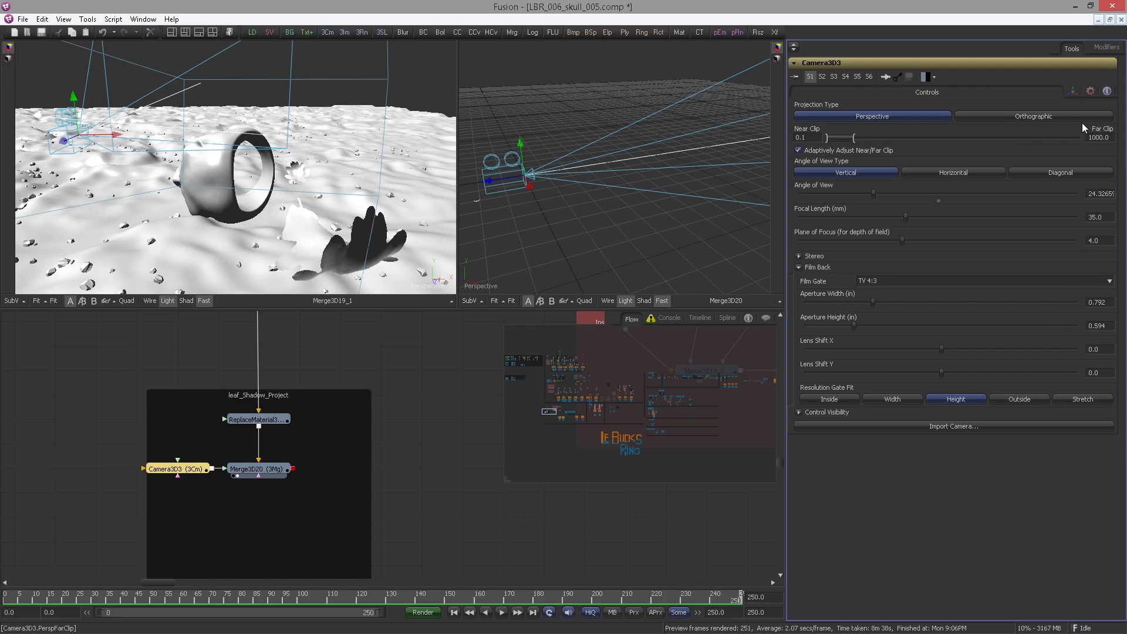
{"action": "left_click", "coordinate": [1072, 91]}
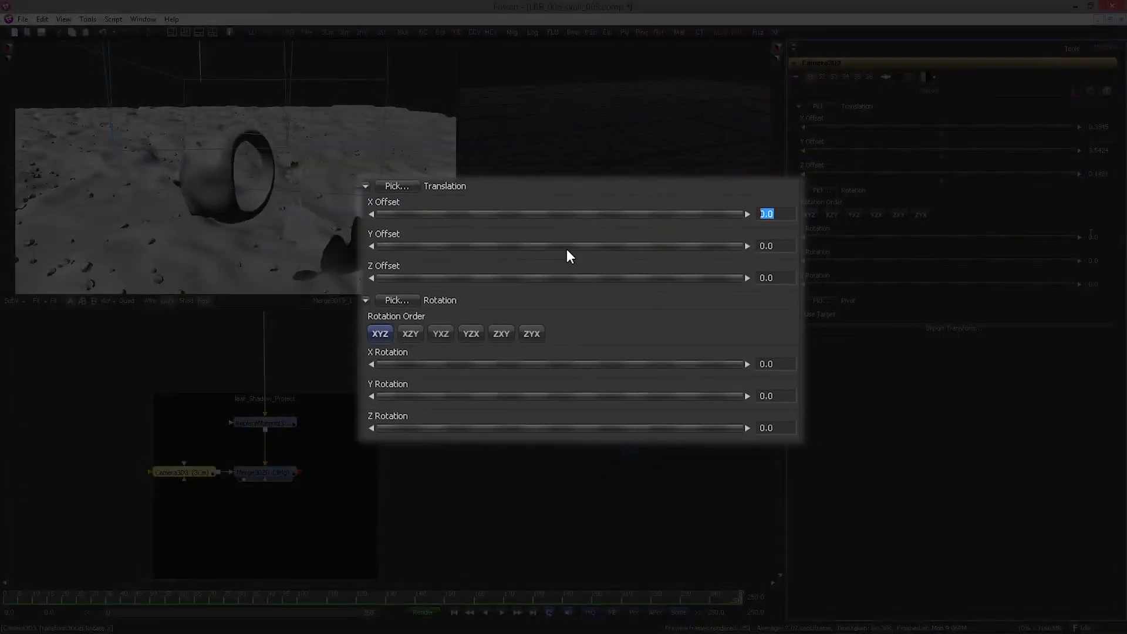
{"action": "type", "text": "0.3345"}
{"action": "key", "text": "Tab"}
{"action": "type", "text": "3.5"}
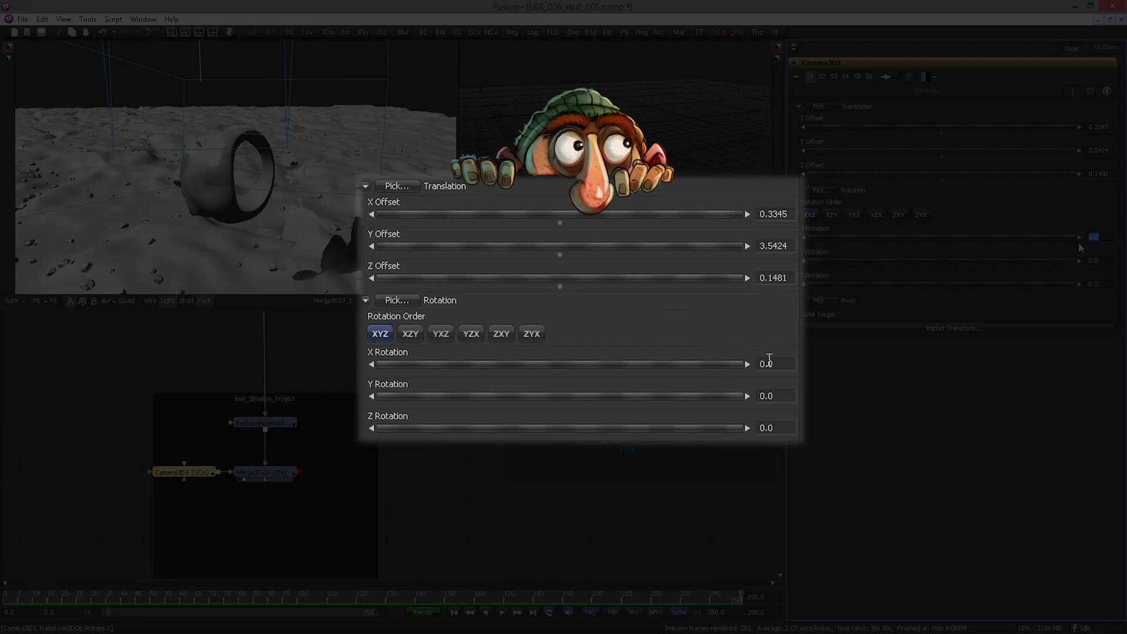
Set the leaf shadow camera's X rotation to -90.
{"action": "left_click_drag", "start_coordinate": [771, 361], "coordinate": [739, 375]}
{"action": "type", "text": "-90"}
{"action": "key", "text": "Return"}
{"action": "type", "text": "-90"}
{"action": "key", "text": "Tab"}
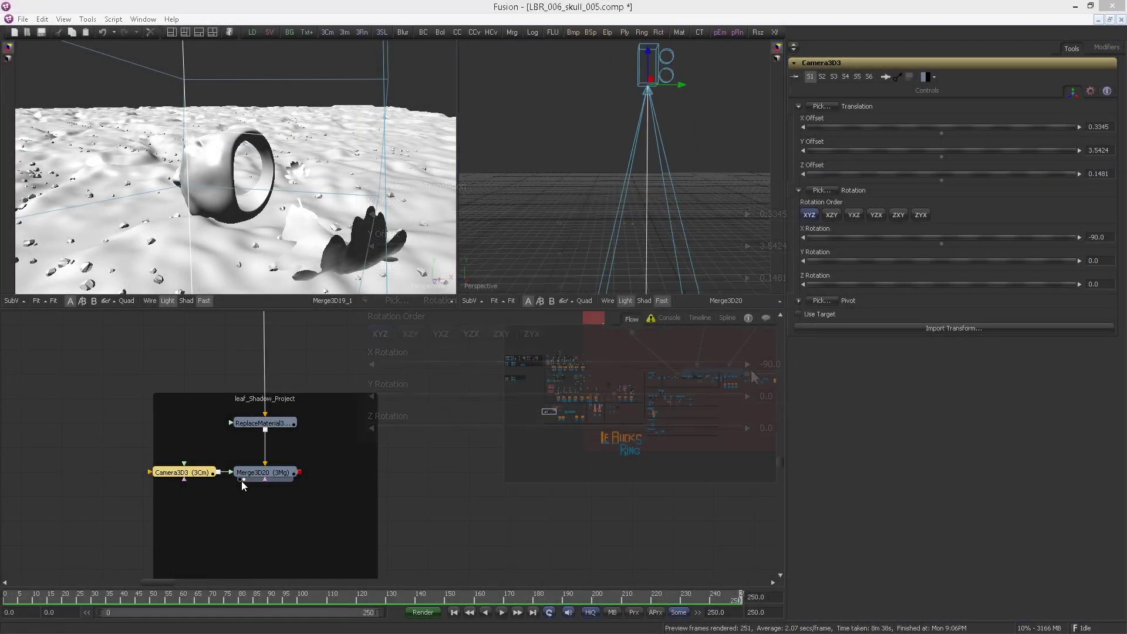
Duplicate the leaf_Shadow_OUT renderer into the leaf_Shadow_Project underlay, connect the Merge 3D to it, and display it in the first viewer.
{"action": "left_click_drag", "start_coordinate": [232, 497], "coordinate": [237, 459]}
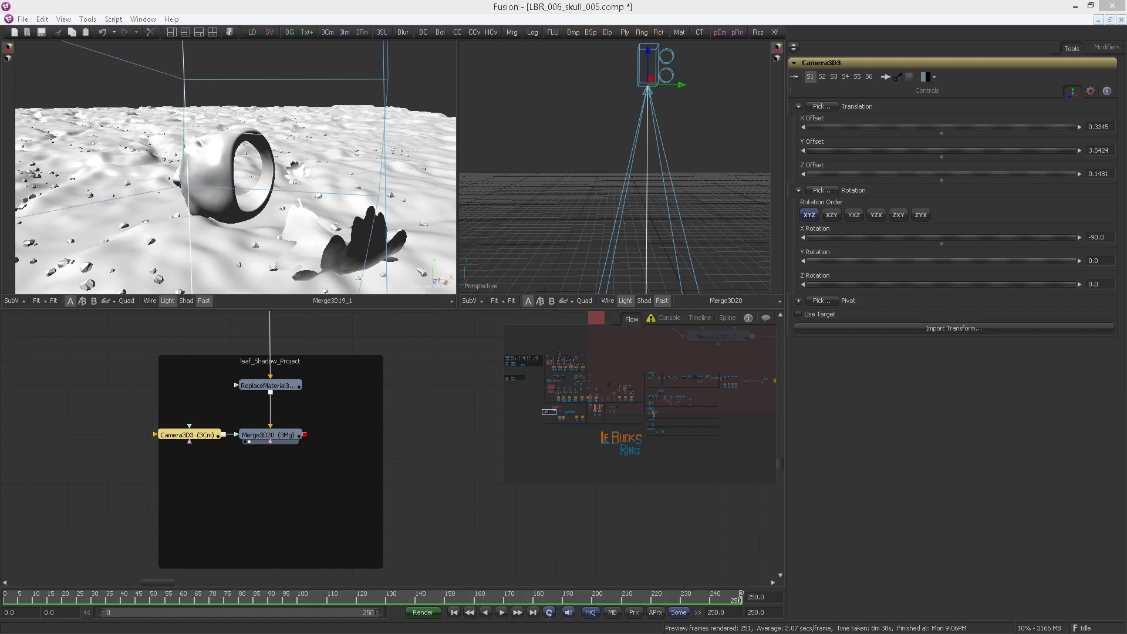
{"action": "left_click", "coordinate": [660, 531]}
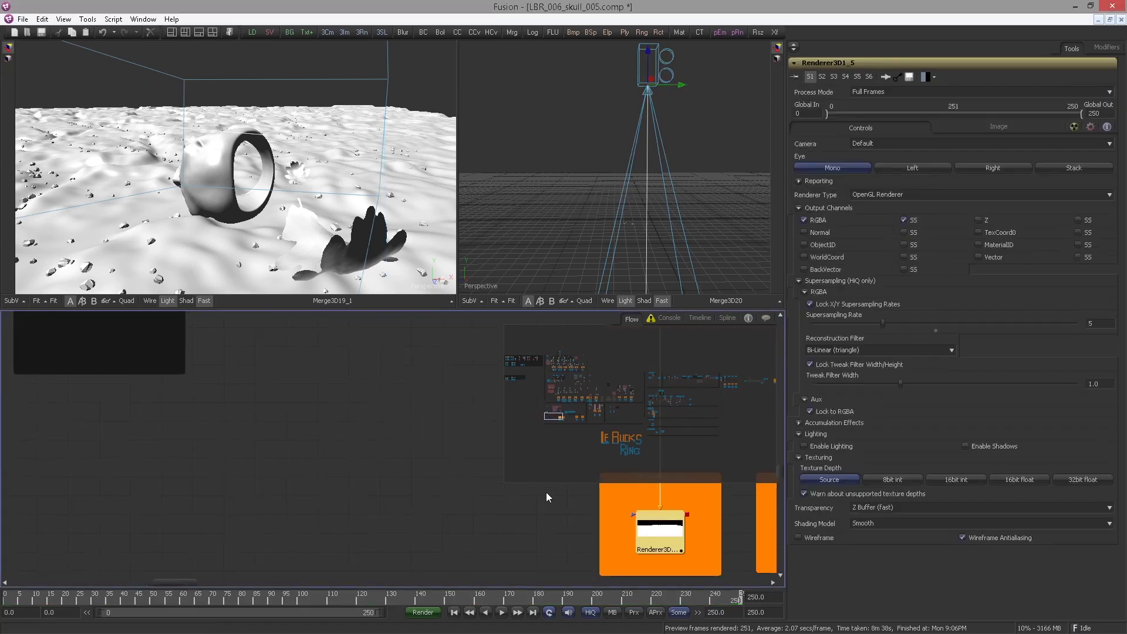
{"action": "left_click_drag", "start_coordinate": [159, 350], "coordinate": [230, 413]}
{"action": "left_click", "coordinate": [171, 388]}
{"action": "key", "text": "ctrl+v"}
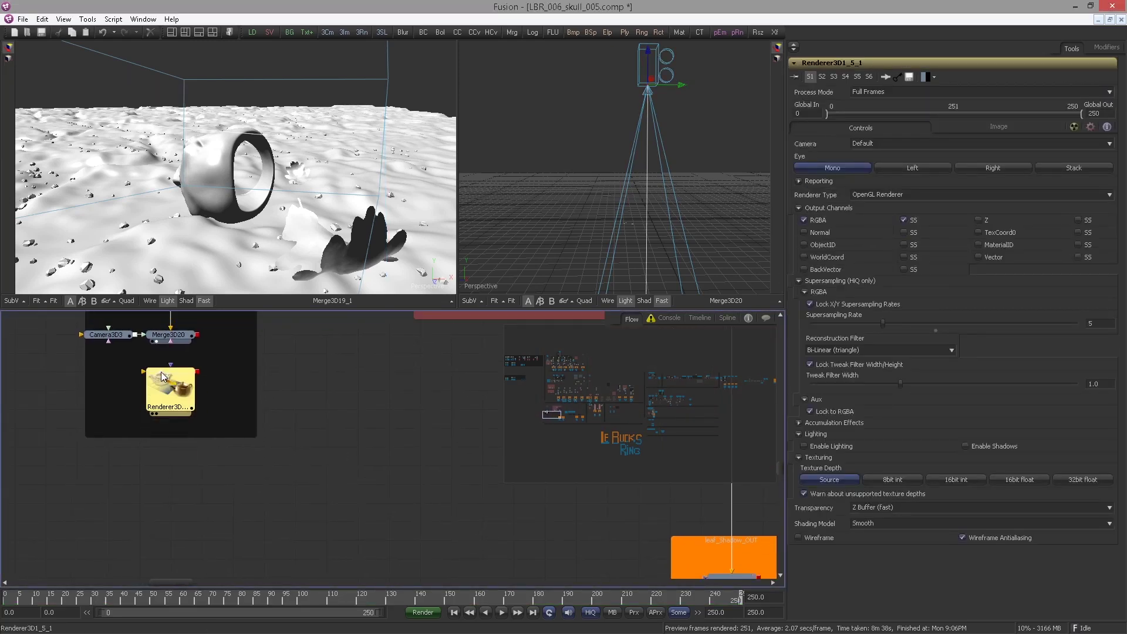
{"action": "left_click_drag", "start_coordinate": [197, 334], "coordinate": [165, 402]}
{"action": "key", "text": "1"}
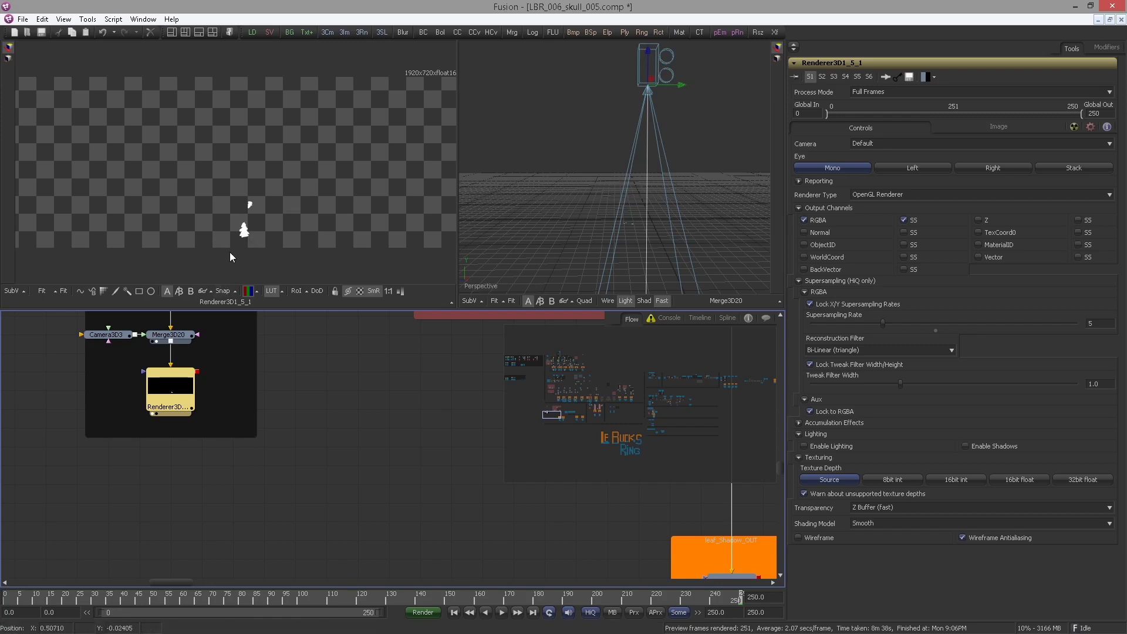
Set the diffuse color of the Replace Material 3D node in leaf_Shadow_Project to black and examine the rendered leaves.
{"action": "left_click_drag", "start_coordinate": [254, 362], "coordinate": [257, 429]}
{"action": "left_click", "coordinate": [171, 364]}
{"action": "left_click", "coordinate": [995, 92]}
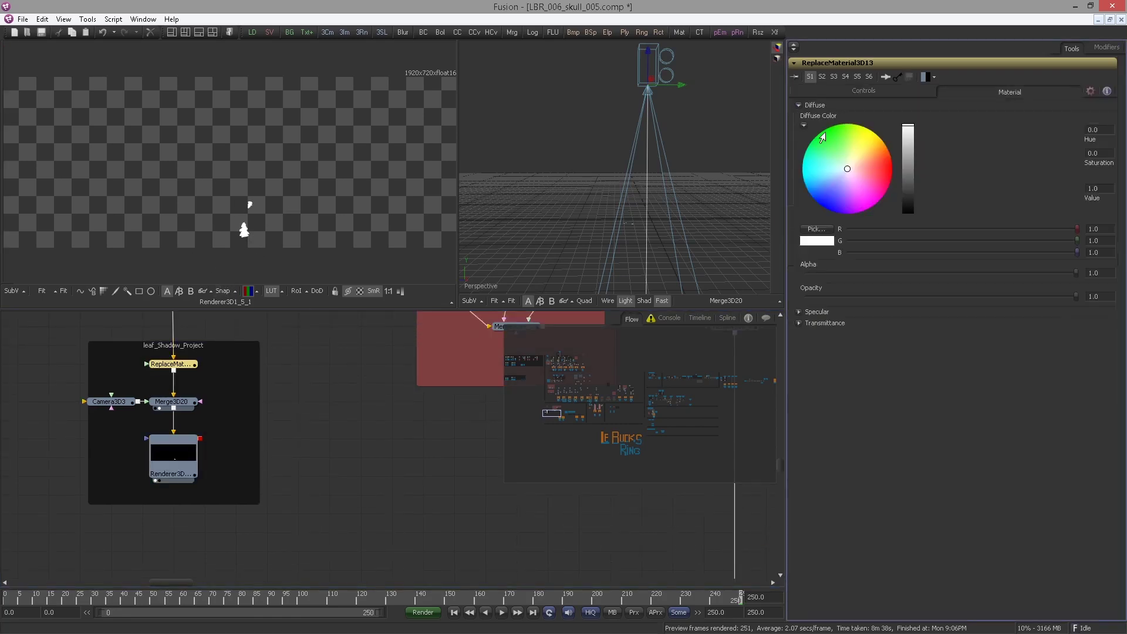
{"action": "left_click_drag", "start_coordinate": [907, 197], "coordinate": [906, 301]}
{"action": "left_click", "coordinate": [329, 367]}
{"action": "scroll", "coordinate": [169, 228], "scroll_direction": "up", "scroll_amount": 3}
{"action": "left_click_drag", "start_coordinate": [314, 209], "coordinate": [235, 193]}
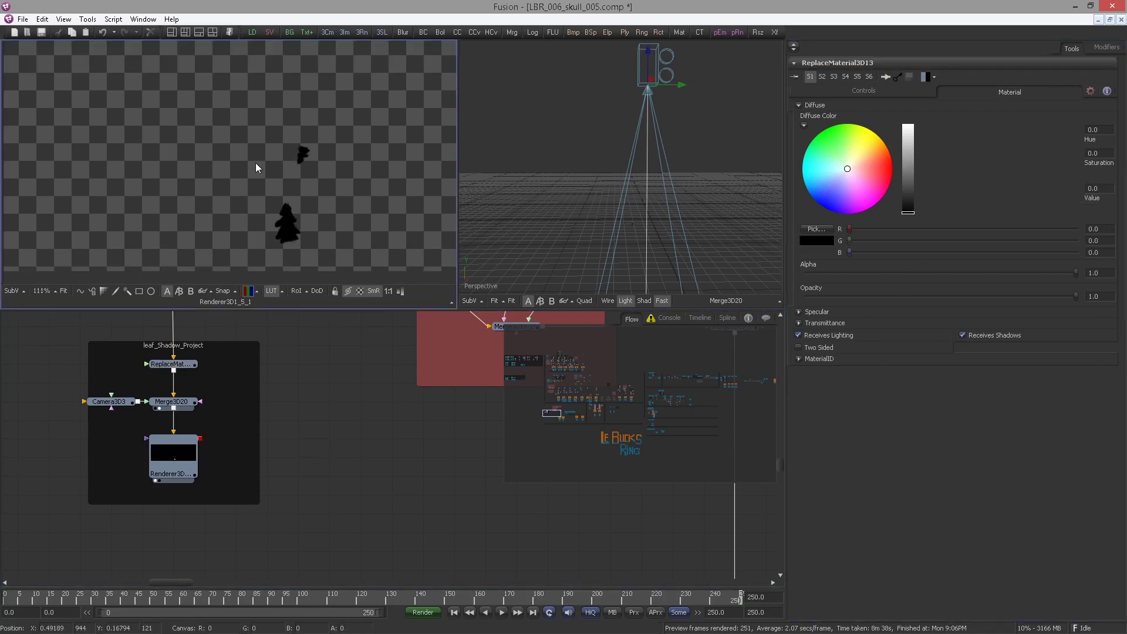
{"action": "left_click_drag", "start_coordinate": [245, 371], "coordinate": [234, 400]}
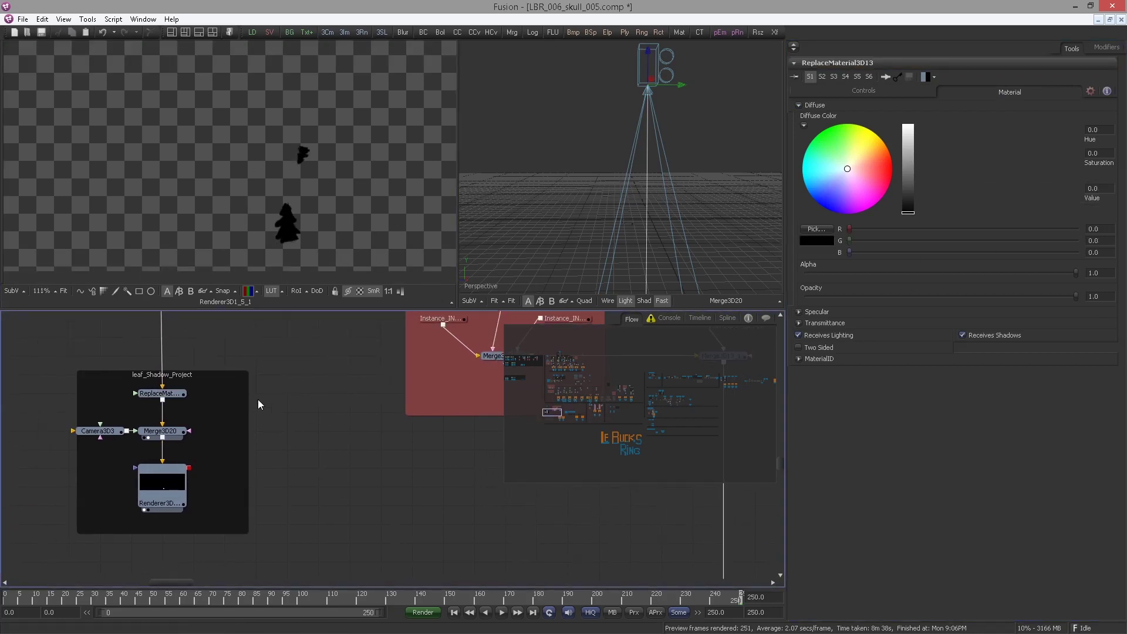
{"action": "scroll", "coordinate": [268, 219], "scroll_direction": "down", "scroll_amount": 2}
{"action": "scroll", "coordinate": [164, 410], "scroll_direction": "down", "scroll_amount": 3}
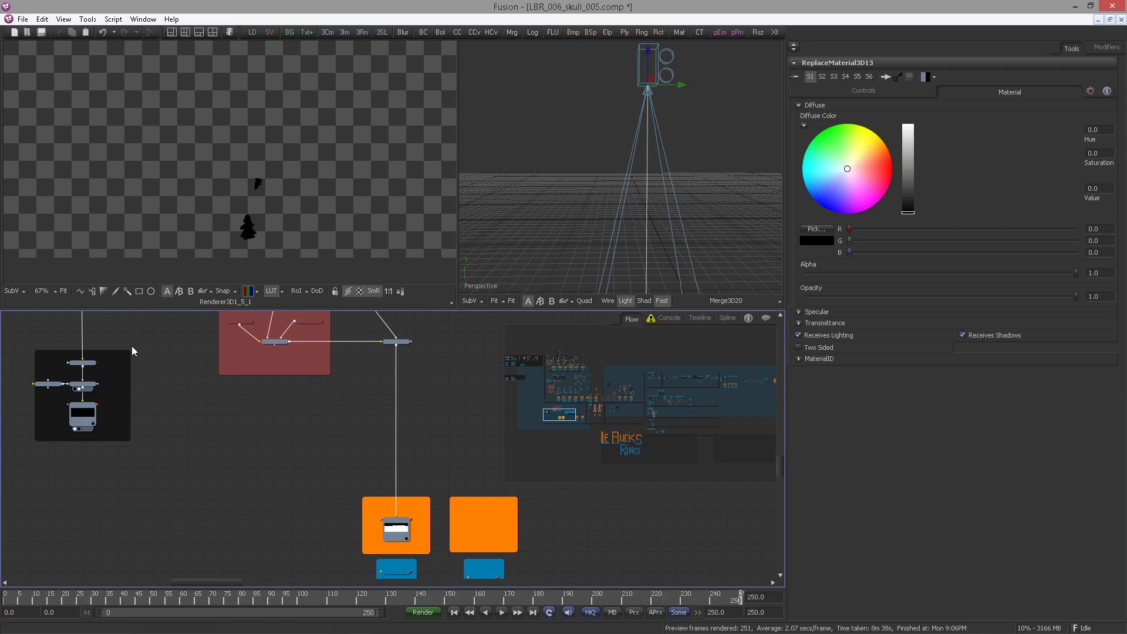
{"action": "scroll", "coordinate": [176, 397], "scroll_direction": "up", "scroll_amount": 3}
{"action": "scroll", "coordinate": [264, 453], "scroll_direction": "down", "scroll_amount": 2}
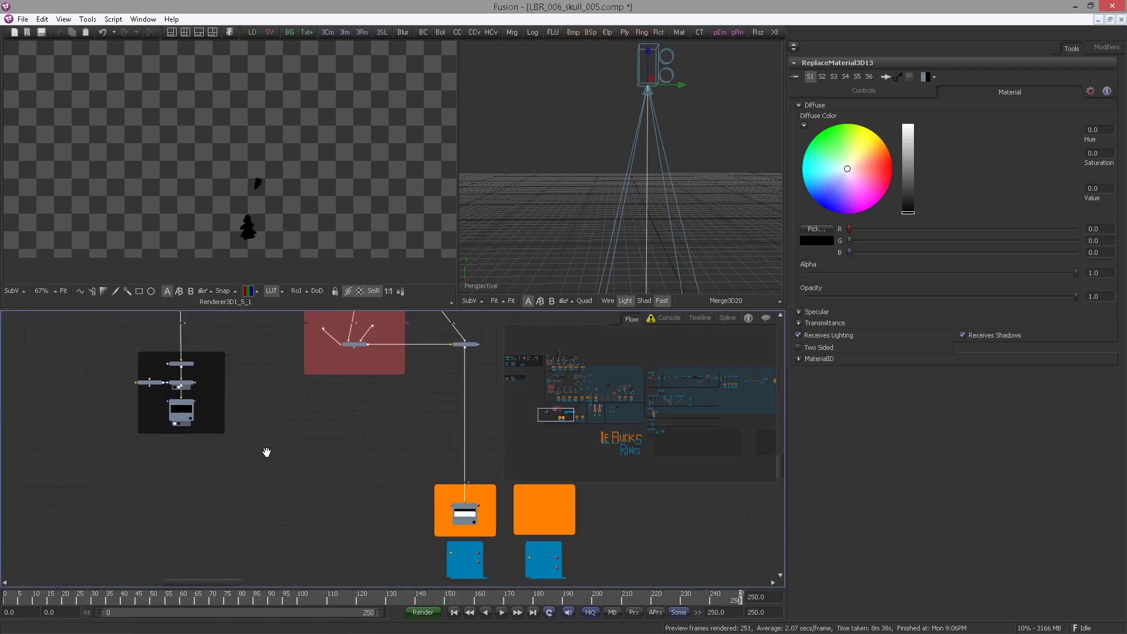
{"action": "left_click_drag", "start_coordinate": [94, 472], "coordinate": [231, 421]}
{"action": "scroll", "coordinate": [235, 426], "scroll_direction": "up", "scroll_amount": 3}
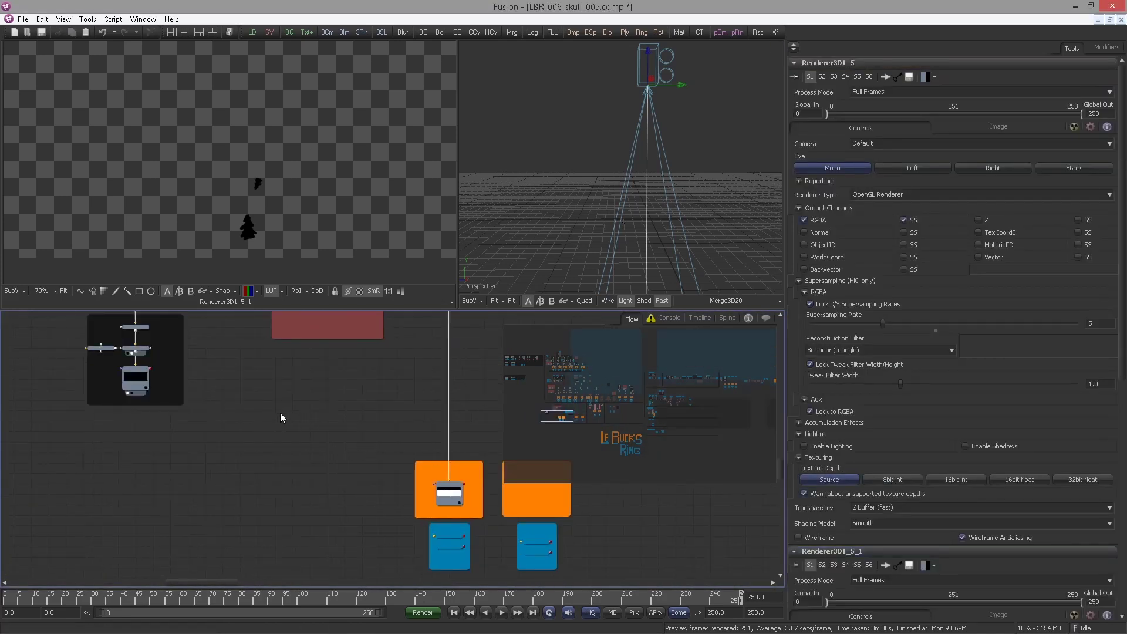
{"action": "scroll", "coordinate": [237, 429], "scroll_direction": "up", "scroll_amount": 1}
Duplicate the leaf_Shadow_Project camera below the underlay and connect the underlay's renderer to the copy's image input.
{"action": "left_click_drag", "start_coordinate": [126, 320], "coordinate": [196, 408]}
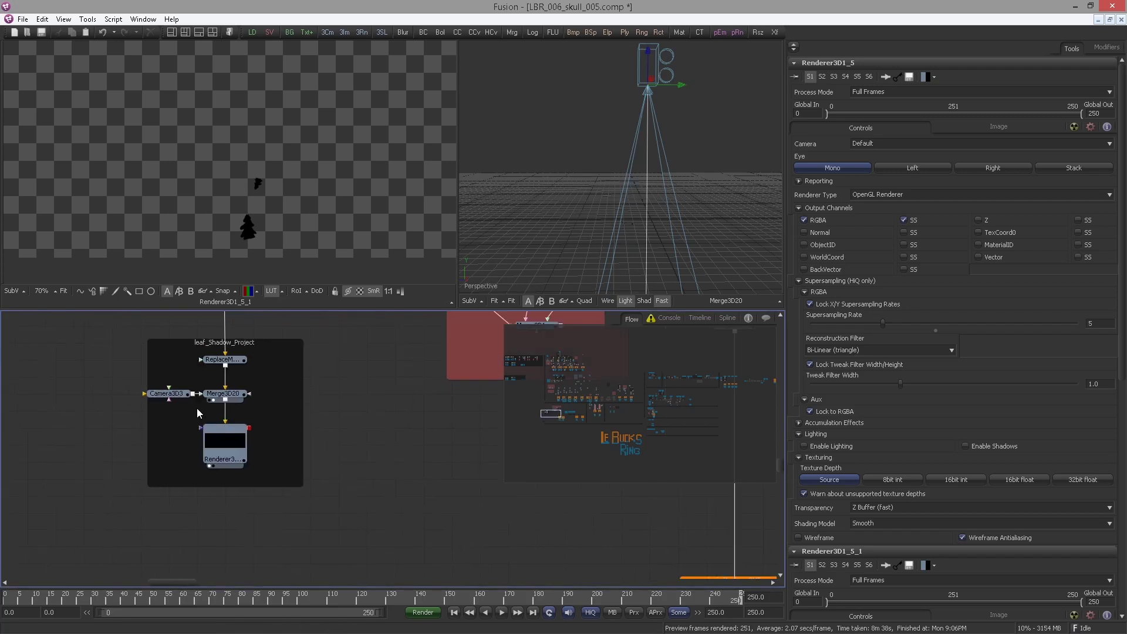
{"action": "left_click", "coordinate": [178, 397]}
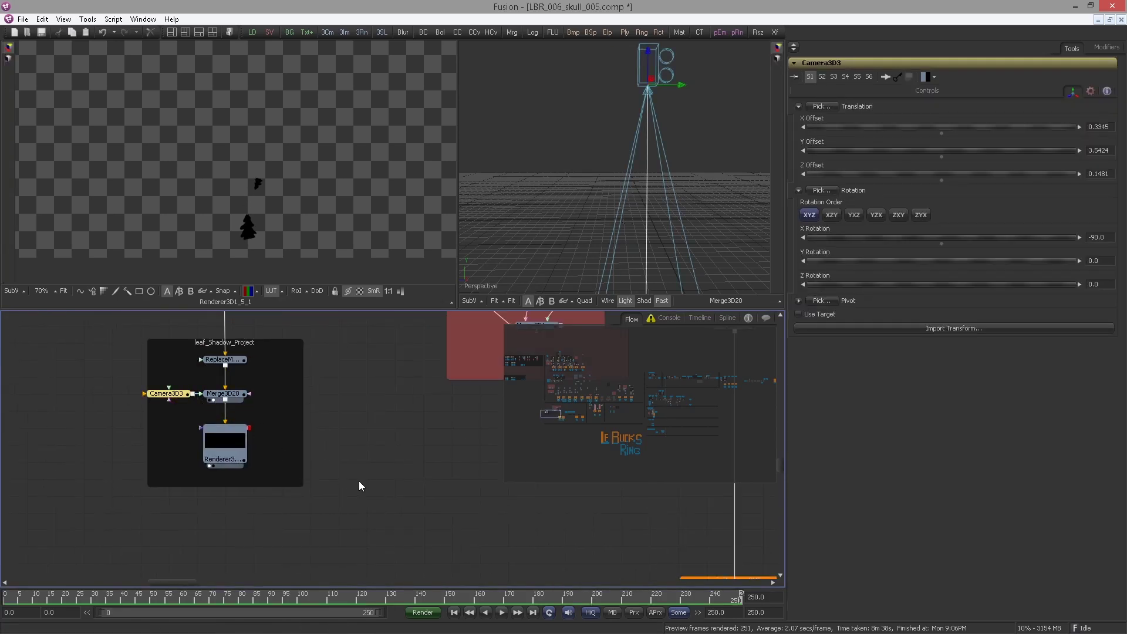
{"action": "scroll", "coordinate": [323, 479], "scroll_direction": "down", "scroll_amount": 2}
{"action": "left_click", "coordinate": [252, 490]}
{"action": "key", "text": "ctrl+v"}
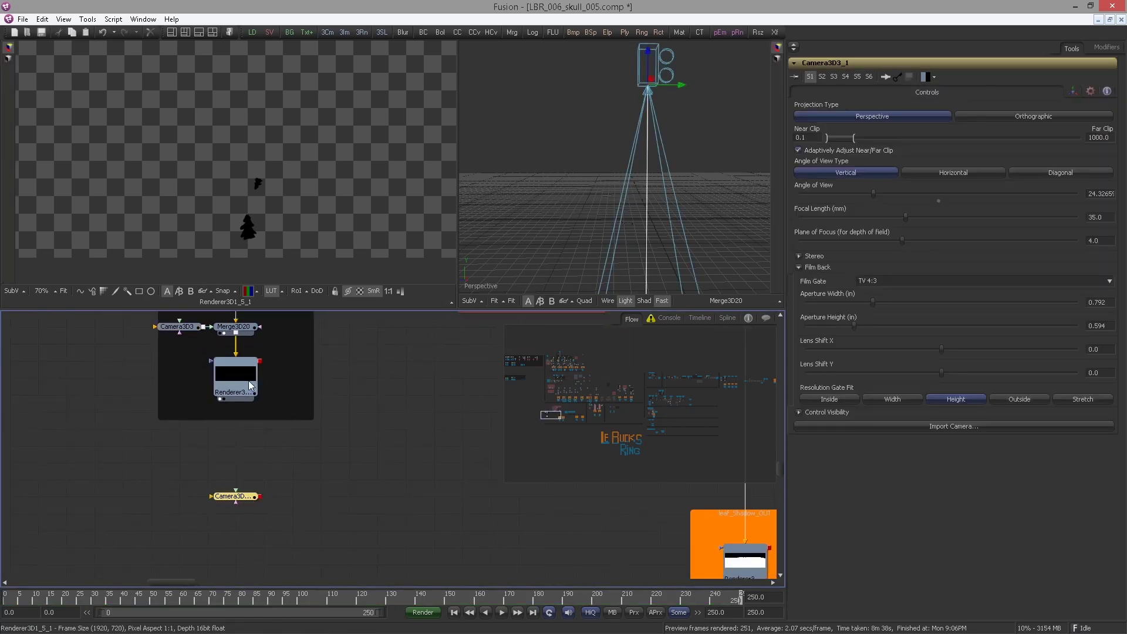
{"action": "left_click_drag", "start_coordinate": [260, 361], "coordinate": [269, 434]}
{"action": "left_click", "coordinate": [249, 482]}
{"action": "left_click", "coordinate": [240, 496]}
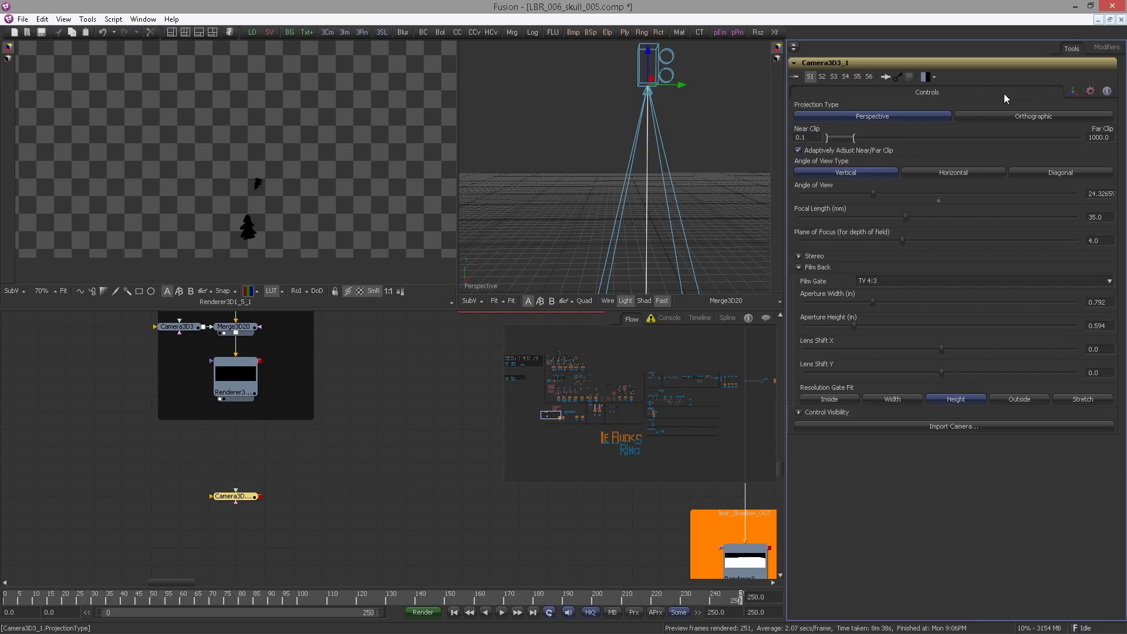
{"action": "left_click_drag", "start_coordinate": [260, 361], "coordinate": [236, 499]}
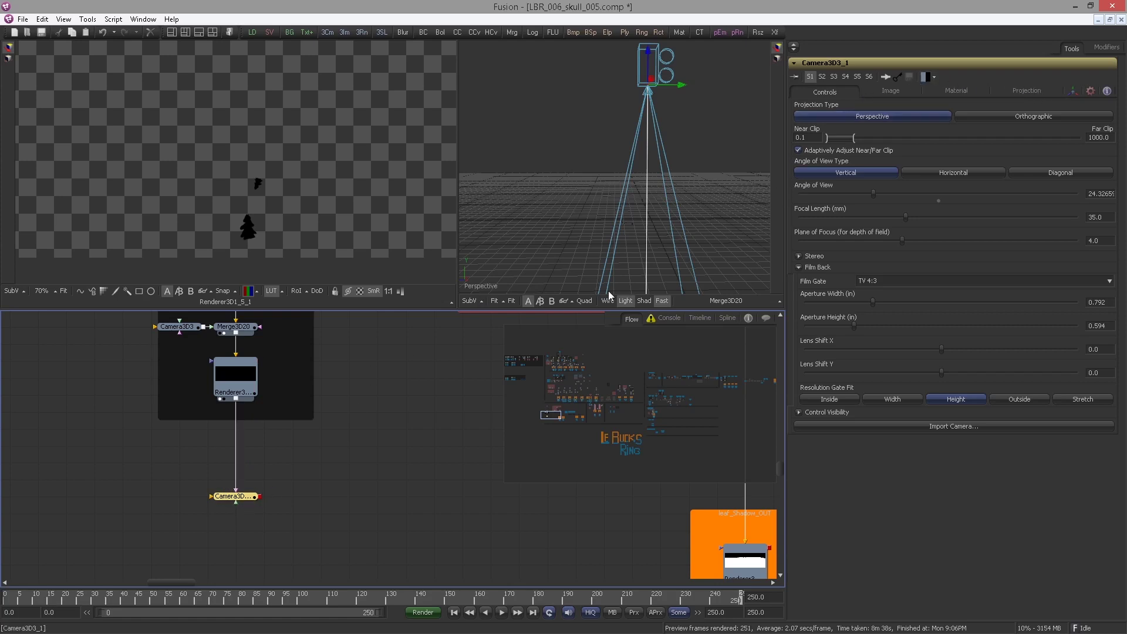
Rename the duplicated camera to ProjectionCamera.
{"action": "key", "text": "F2"}
{"action": "type", "text": "Pr"}
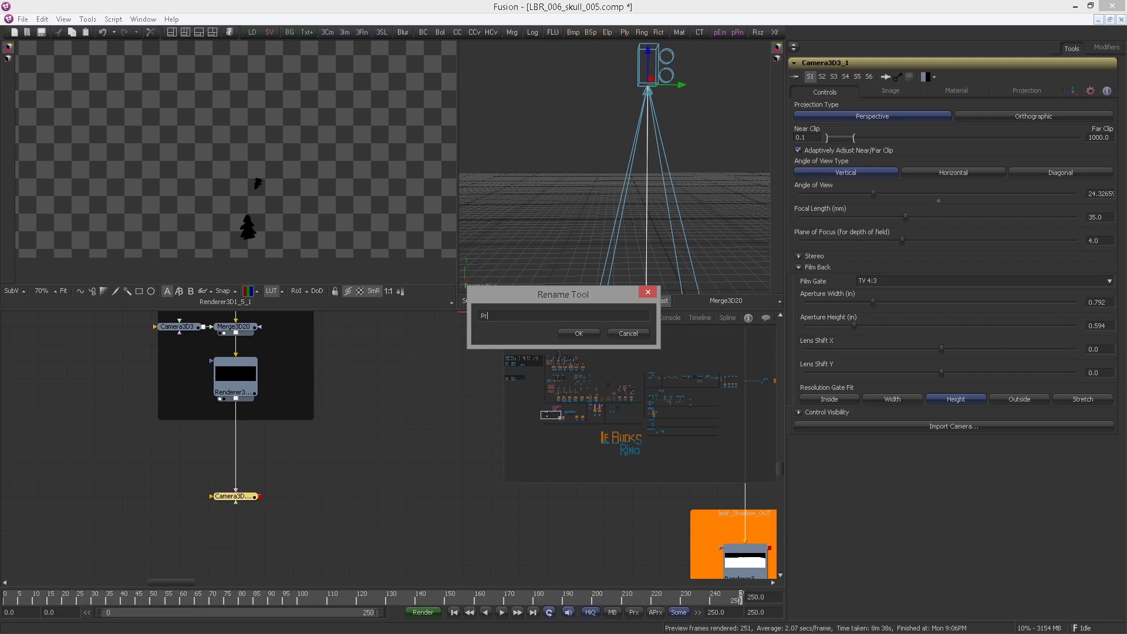
{"action": "type", "text": "ojectionCamera"}
{"action": "key", "text": "Return"}
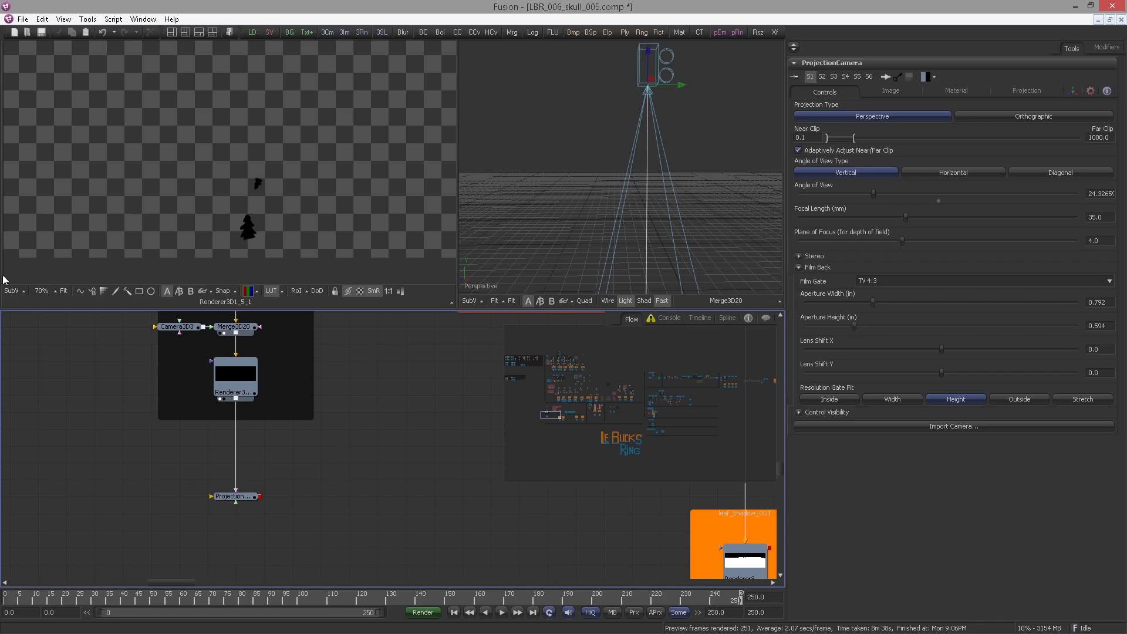
{"action": "scroll", "coordinate": [332, 479], "scroll_direction": "down", "scroll_amount": 1}
{"action": "left_click_drag", "start_coordinate": [308, 455], "coordinate": [96, 448]}
{"action": "key", "text": "ctrl+space"}
{"action": "type", "text": "me"}
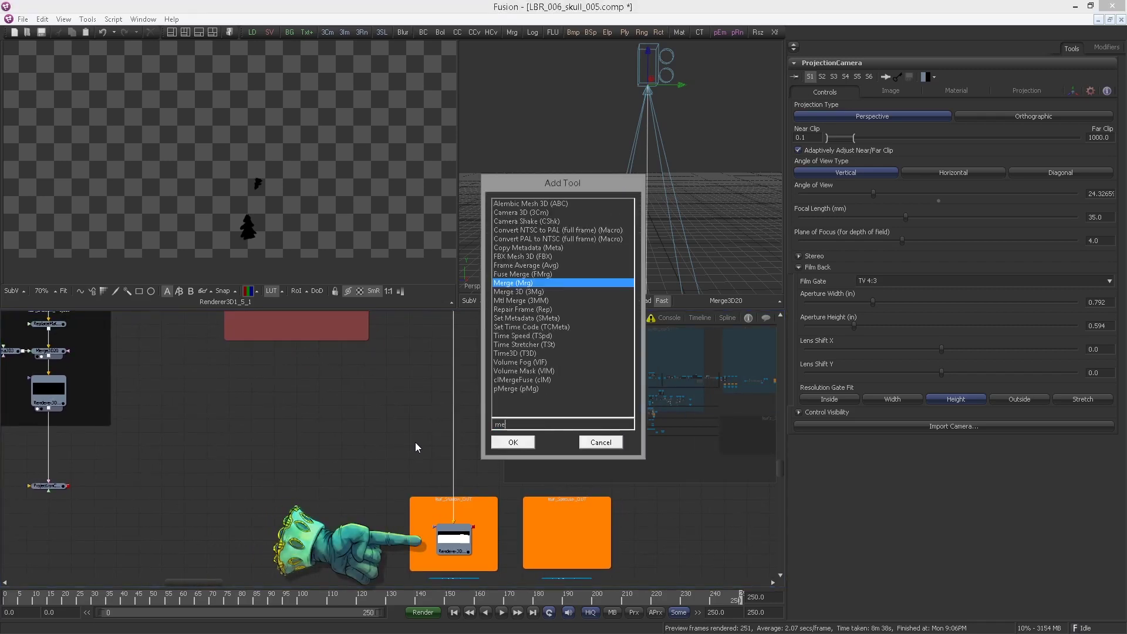
{"action": "type", "text": "rge"}
{"action": "key", "text": "Return"}
{"action": "key", "text": "Delete"}
Add a Merge 3D node and insert it into the pipe just above the leaf_Shadow_OUT renderer.
{"action": "key", "text": "ctrl+space"}
{"action": "type", "text": "mer"}
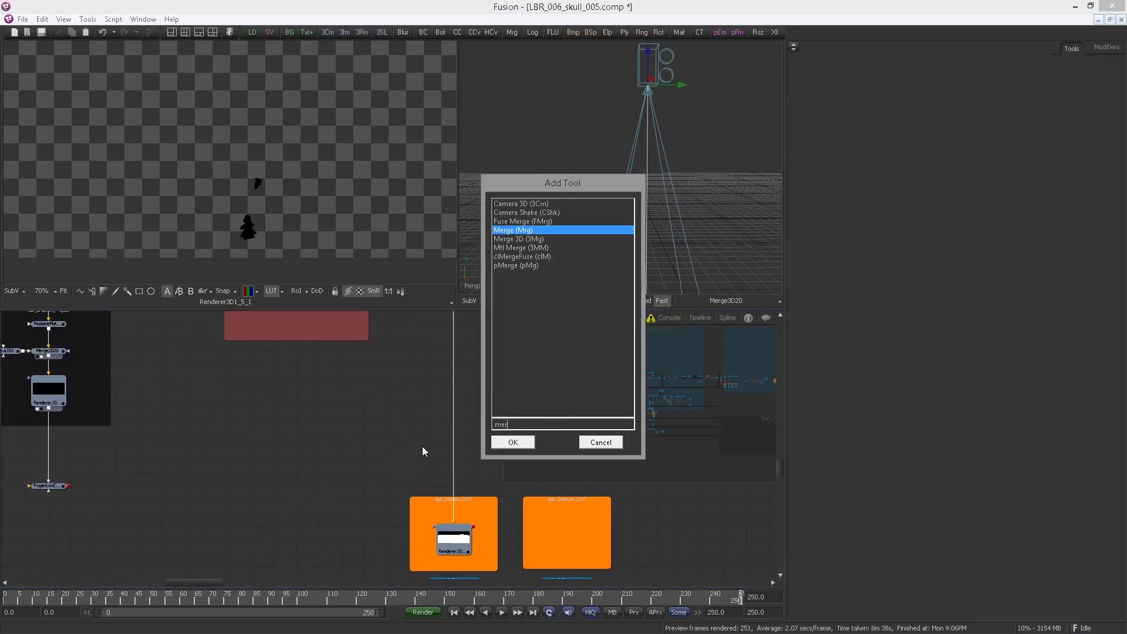
{"action": "type", "text": "ge"}
{"action": "key", "text": "Down"}
{"action": "key", "text": "Return"}
{"action": "left_click_drag", "start_coordinate": [369, 450], "coordinate": [455, 460]}
Connect ProjectionCamera to the new Merge 3D and display the merged scene in the first viewer.
{"action": "left_click_drag", "start_coordinate": [54, 488], "coordinate": [54, 474]}
{"action": "left_click_drag", "start_coordinate": [68, 471], "coordinate": [453, 462]}
{"action": "mouse_move", "coordinate": [318, 416]}
{"action": "left_mouse_down"}
{"action": "mouse_move", "coordinate": [159, 388]}
{"action": "mouse_move", "coordinate": [166, 364]}
{"action": "mouse_move", "coordinate": [335, 415]}
{"action": "left_mouse_up"}
{"action": "scroll", "coordinate": [312, 406], "scroll_direction": "up", "scroll_amount": 1}
{"action": "left_click", "coordinate": [306, 418]}
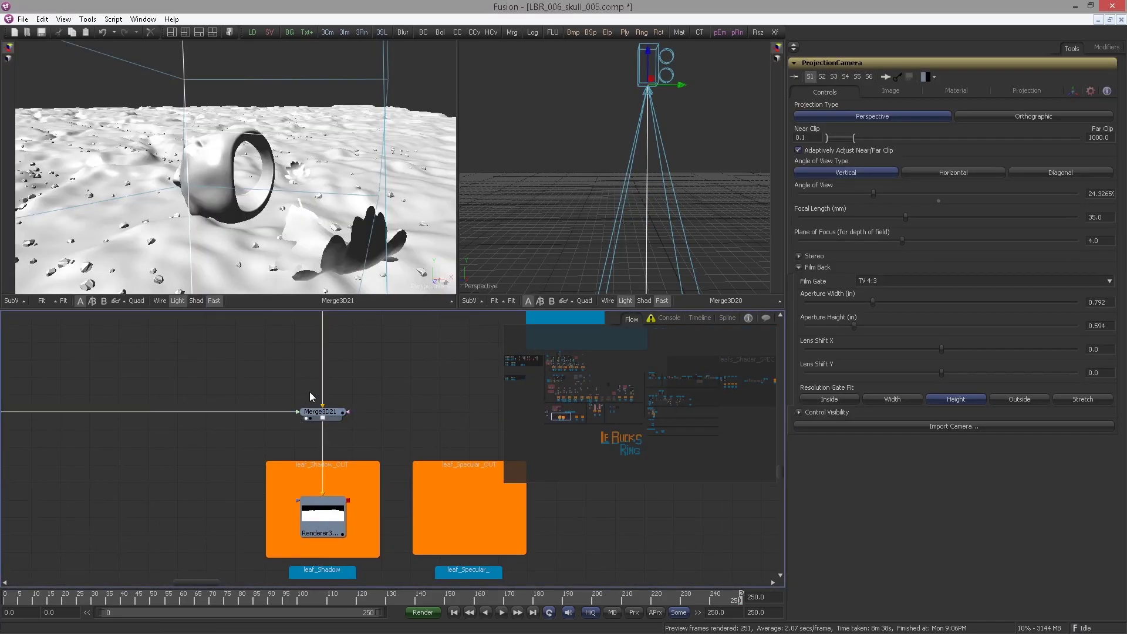
{"action": "left_click_drag", "start_coordinate": [375, 274], "coordinate": [307, 247]}
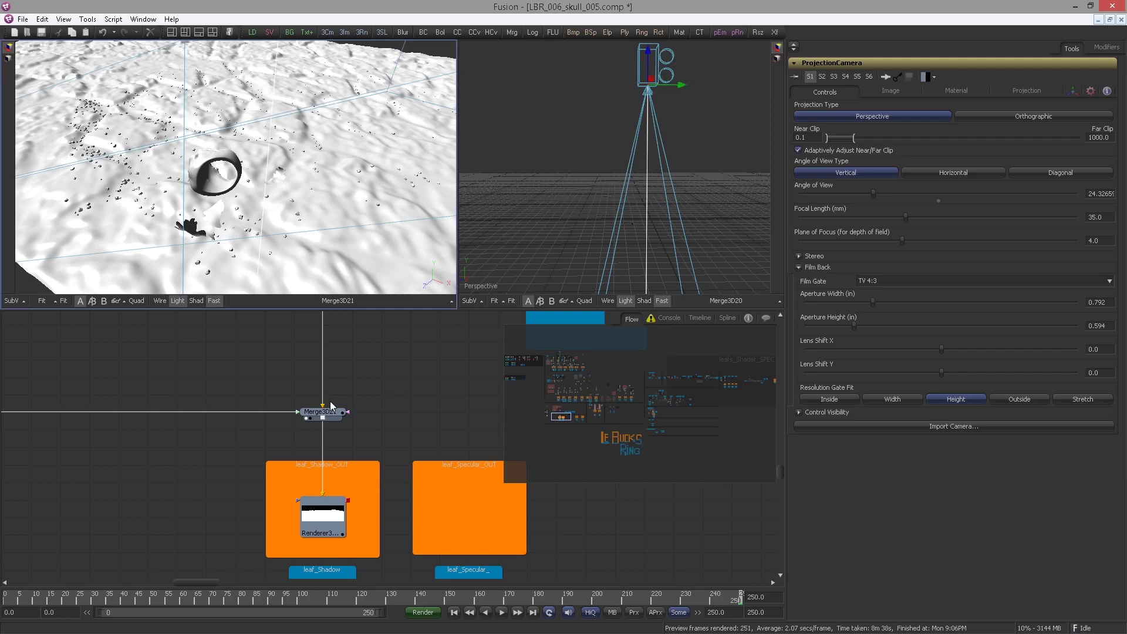
Display ProjectionCamera in the second viewer and disable its image plane.
{"action": "left_click_drag", "start_coordinate": [329, 403], "coordinate": [478, 404]}
{"action": "scroll", "coordinate": [350, 379], "scroll_direction": "down", "scroll_amount": 2}
{"action": "left_click_drag", "start_coordinate": [350, 378], "coordinate": [418, 379]}
{"action": "left_click", "coordinate": [138, 443]}
{"action": "scroll", "coordinate": [176, 441], "scroll_direction": "up", "scroll_amount": 3}
{"action": "left_click", "coordinate": [174, 432]}
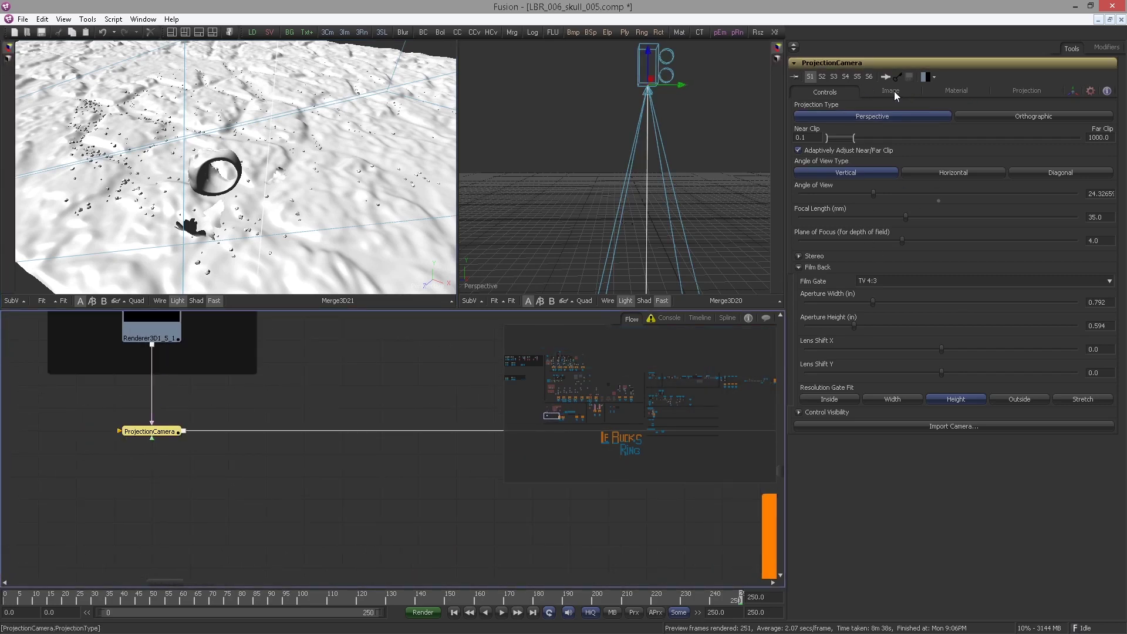
{"action": "left_click", "coordinate": [892, 90]}
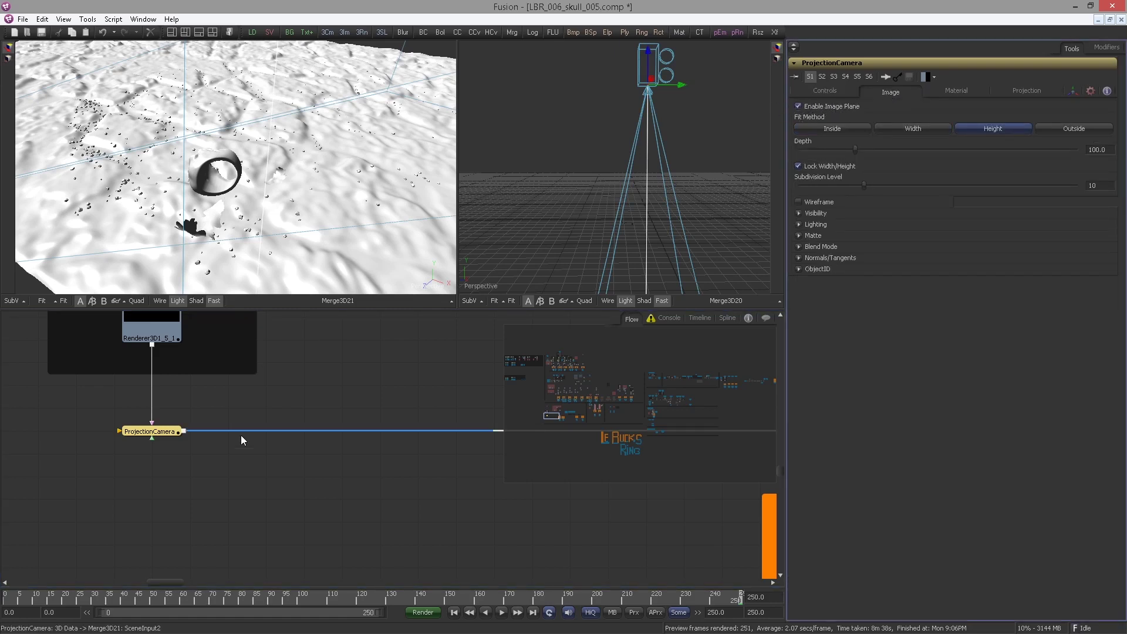
{"action": "left_click_drag", "start_coordinate": [149, 431], "coordinate": [623, 209]}
{"action": "left_click_drag", "start_coordinate": [608, 200], "coordinate": [826, 133]}
{"action": "left_click", "coordinate": [804, 106]}
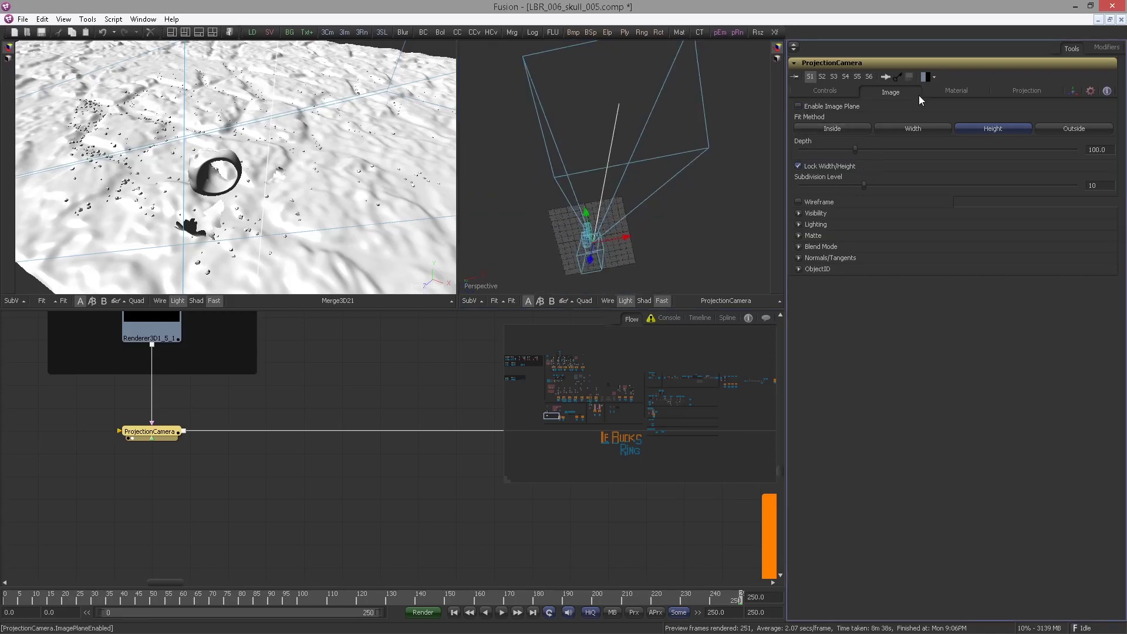
Enable camera projection on ProjectionCamera with the projection mode set to Texture.
{"action": "left_click", "coordinate": [1028, 92]}
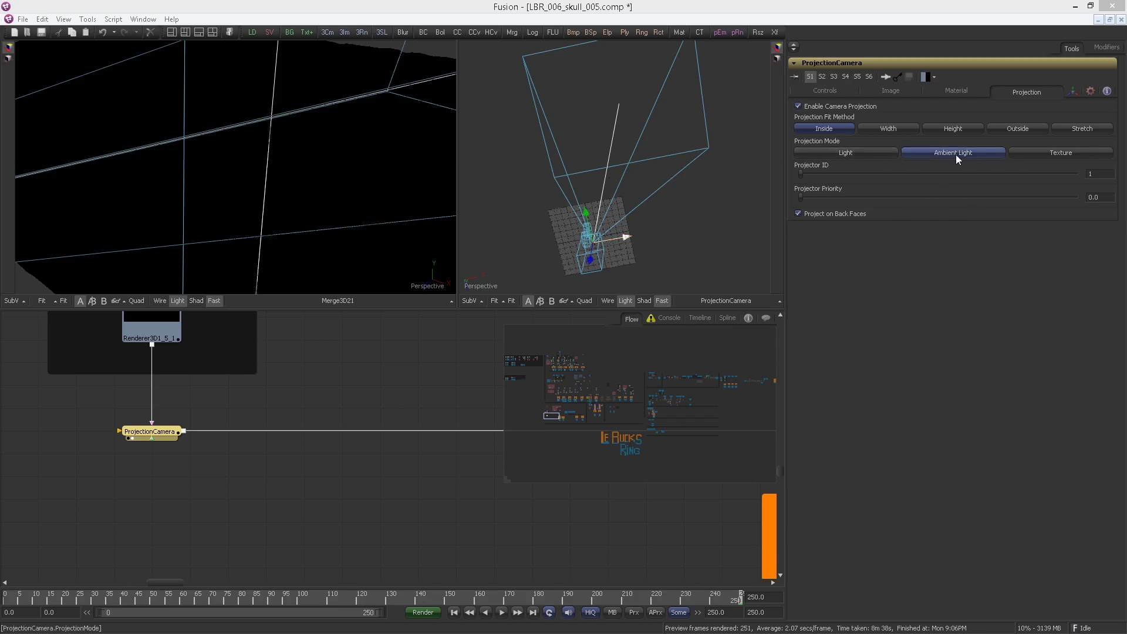
{"action": "left_click", "coordinate": [1046, 154]}
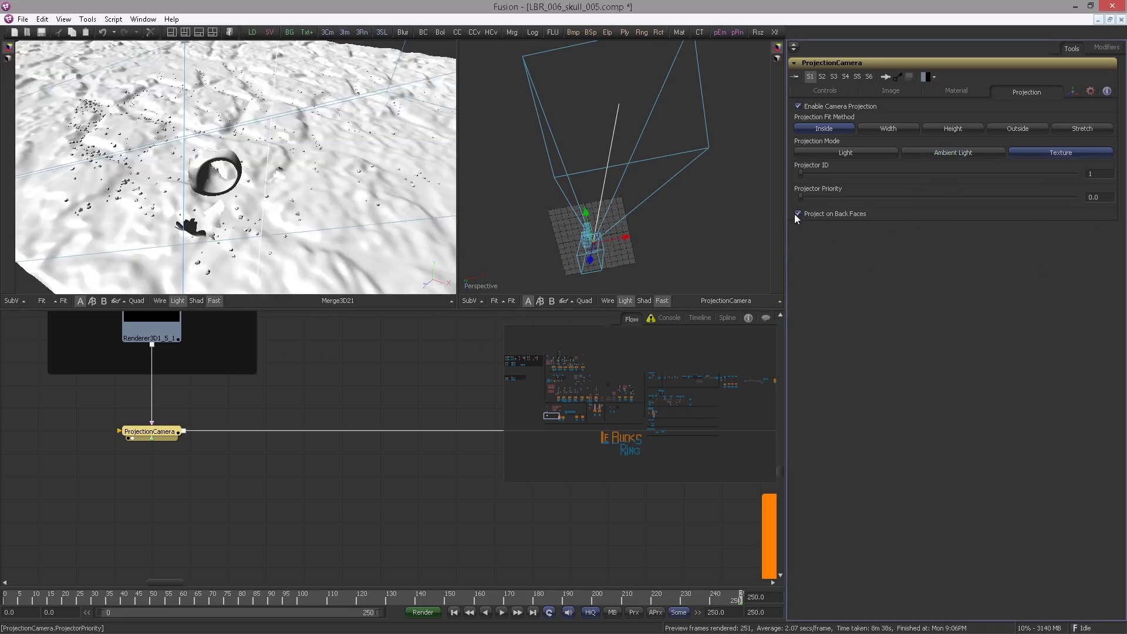
{"action": "left_click_drag", "start_coordinate": [319, 232], "coordinate": [299, 242]}
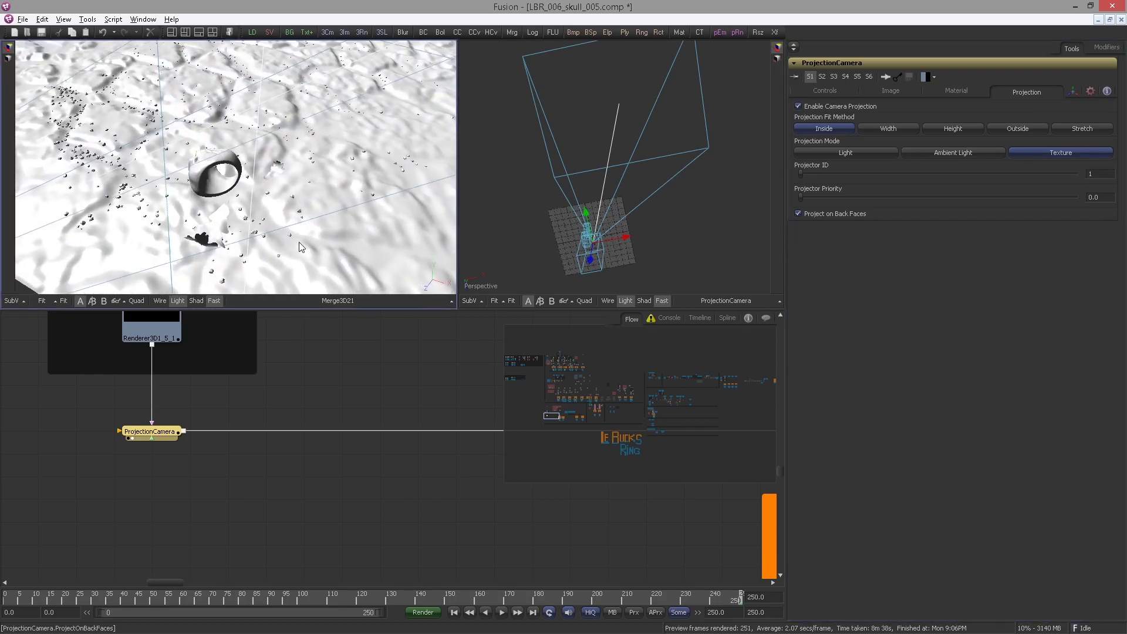
Add a Catcher node in the empty flow area between ProjectionCamera's pipe and the red underlay.
{"action": "scroll", "coordinate": [293, 385], "scroll_direction": "down", "scroll_amount": 3}
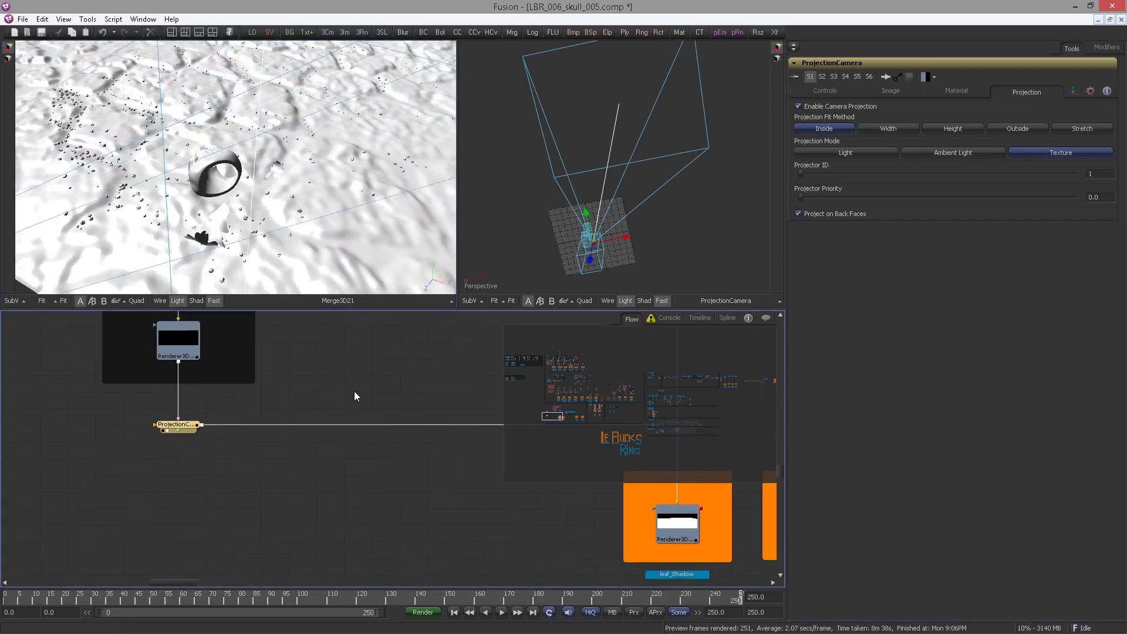
{"action": "scroll", "coordinate": [425, 344], "scroll_direction": "down", "scroll_amount": 5}
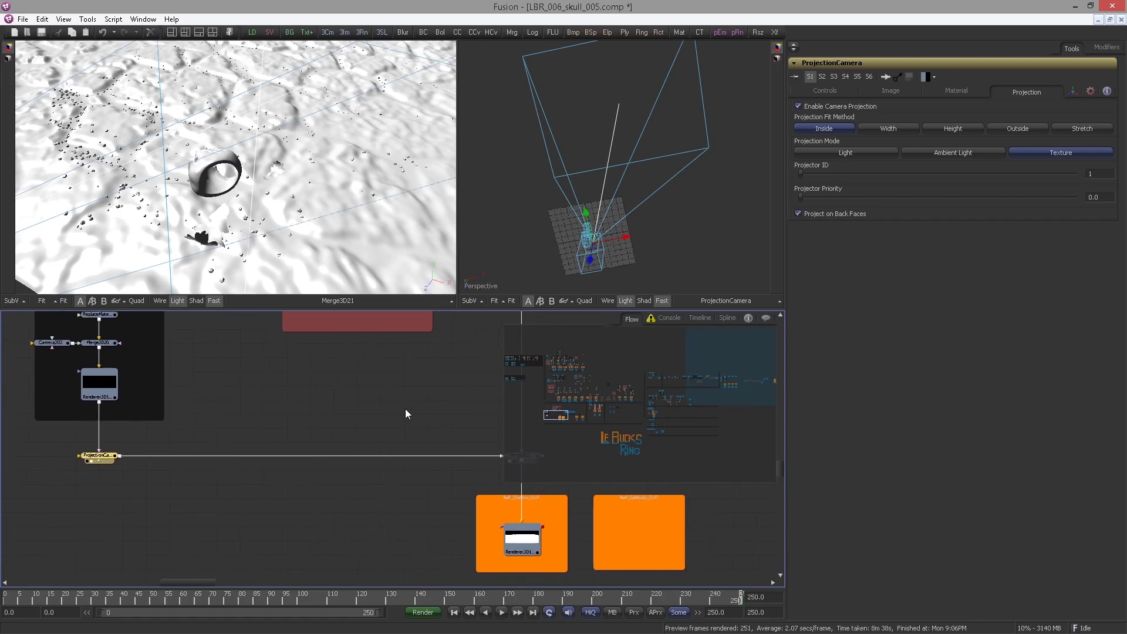
{"action": "scroll", "coordinate": [343, 428], "scroll_direction": "down", "scroll_amount": 3}
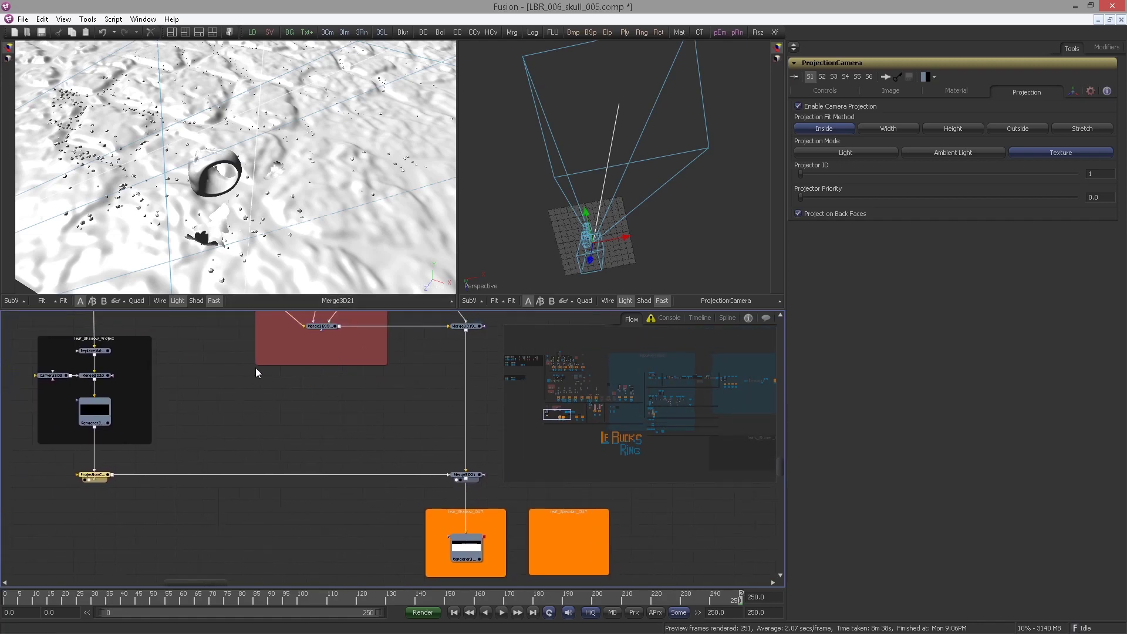
{"action": "scroll", "coordinate": [423, 390], "scroll_direction": "up", "scroll_amount": 2}
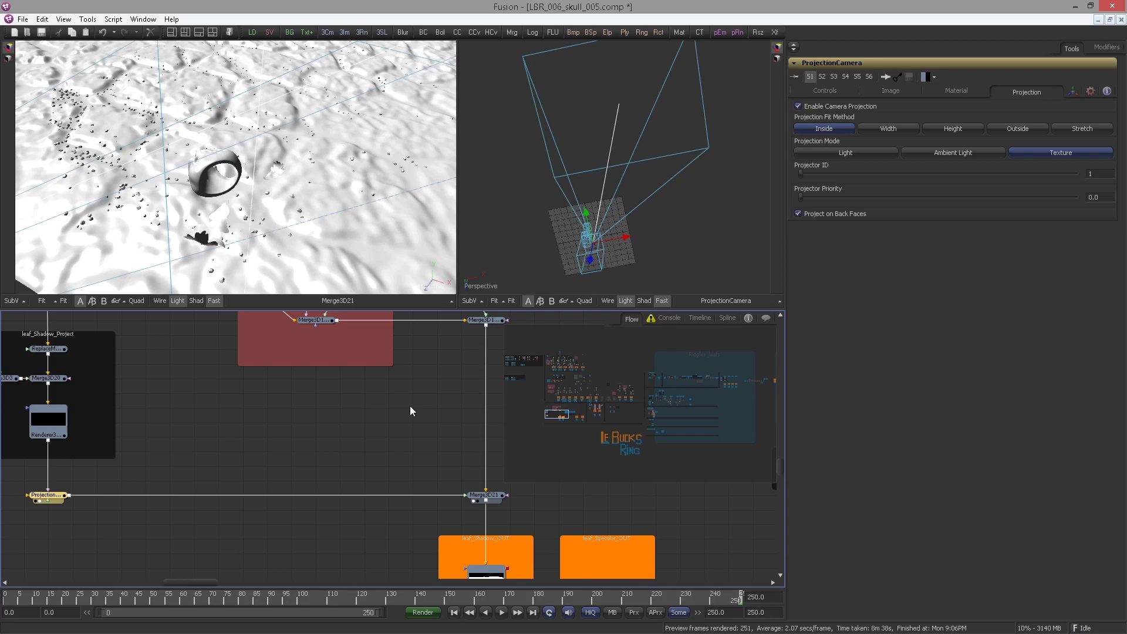
{"action": "left_click", "coordinate": [402, 427]}
{"action": "key", "text": "ctrl+space"}
{"action": "type", "text": "ca"}
{"action": "key", "text": "BackSpace"}
{"action": "key", "text": "BackSpace"}
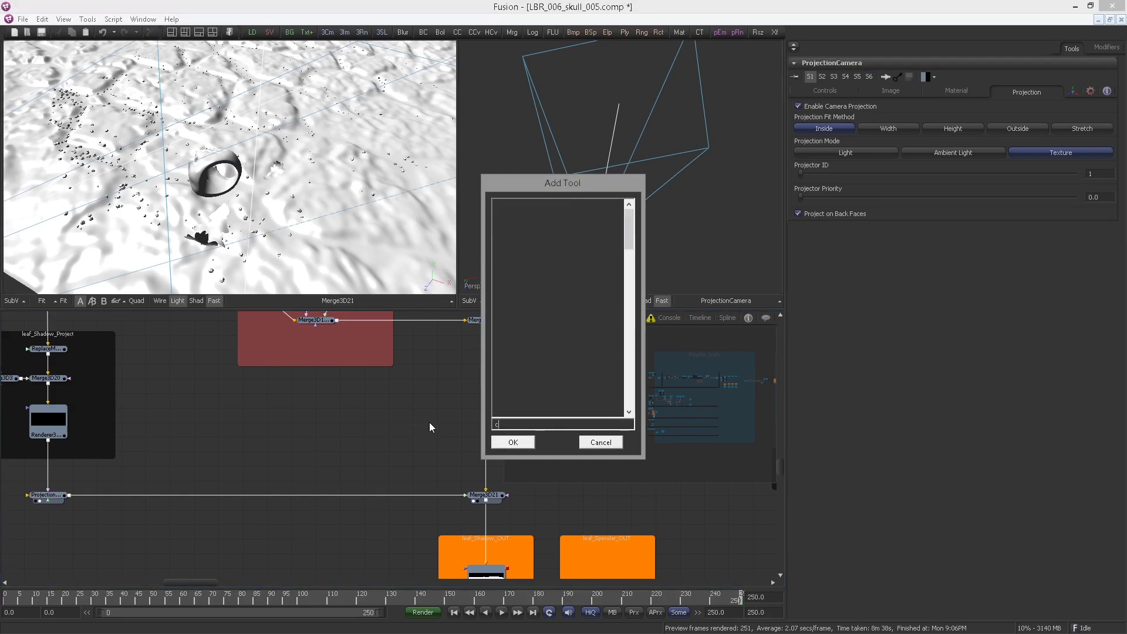
{"action": "type", "text": "catcher"}
{"action": "key", "text": "Return"}
Add a Replace Material 3D node beside the Catcher node.
{"action": "left_click_drag", "start_coordinate": [367, 424], "coordinate": [364, 395]}
{"action": "left_click", "coordinate": [339, 316]}
{"action": "key", "text": "ctrl+space"}
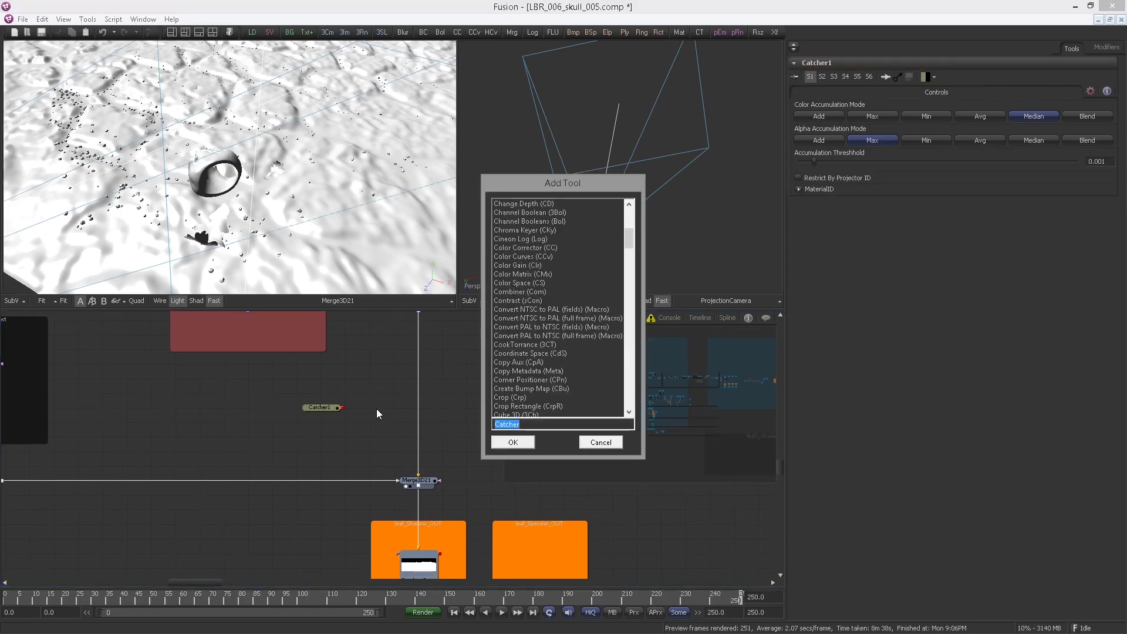
{"action": "type", "text": "repl"}
{"action": "key", "text": "Return"}
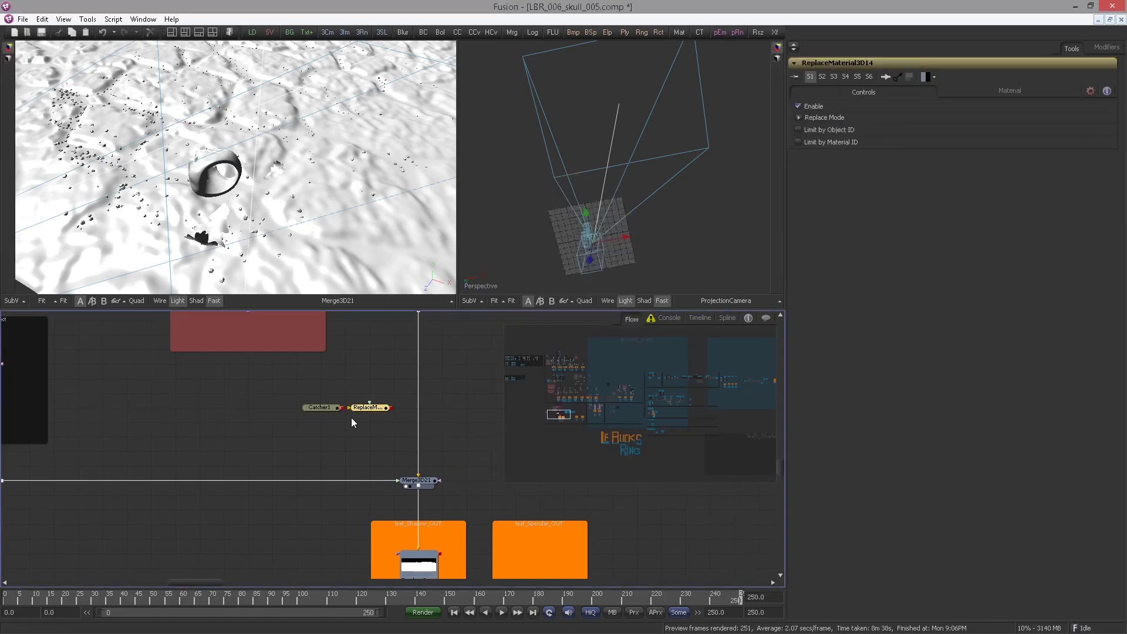
Connect the Catcher and the rightmost Ground_Matte_Objects instance to the Replace Material node and display it in the second viewer.
{"action": "left_click_drag", "start_coordinate": [336, 382], "coordinate": [287, 431]}
{"action": "scroll", "coordinate": [287, 430], "scroll_direction": "up", "scroll_amount": 1}
{"action": "left_click_drag", "start_coordinate": [242, 321], "coordinate": [226, 461]}
{"action": "left_click_drag", "start_coordinate": [320, 462], "coordinate": [566, 202]}
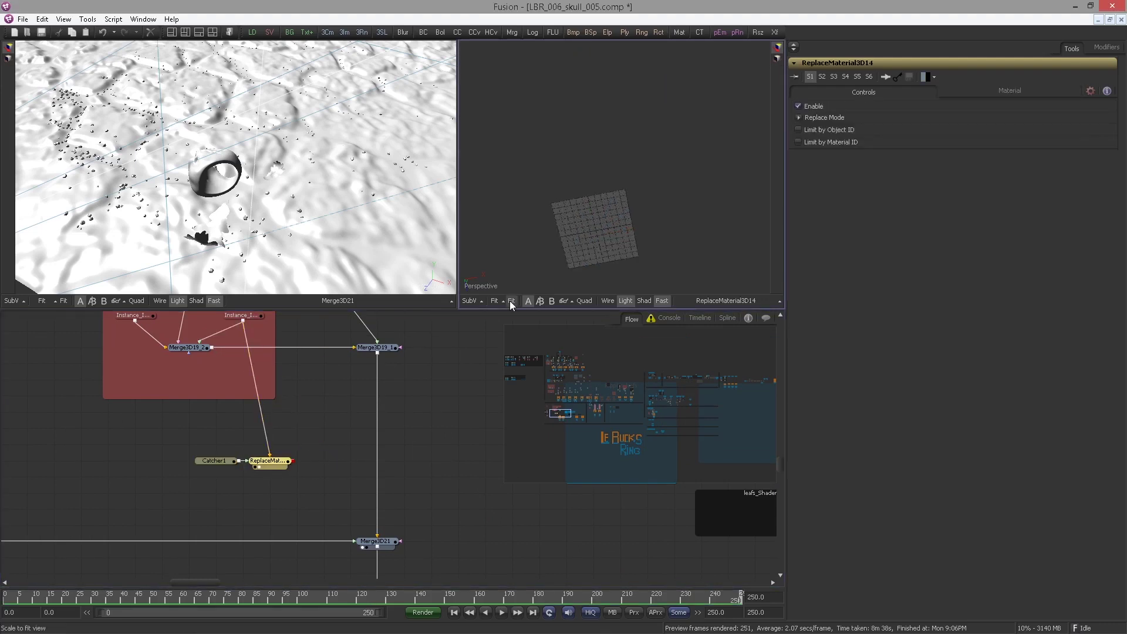
{"action": "left_click", "coordinate": [511, 301]}
{"action": "left_click_drag", "start_coordinate": [680, 104], "coordinate": [697, 107]}
Connect the Replace Material output to Merge3D21 and inspect the projected leaf shadows on the ground.
{"action": "left_click_drag", "start_coordinate": [350, 429], "coordinate": [342, 393]}
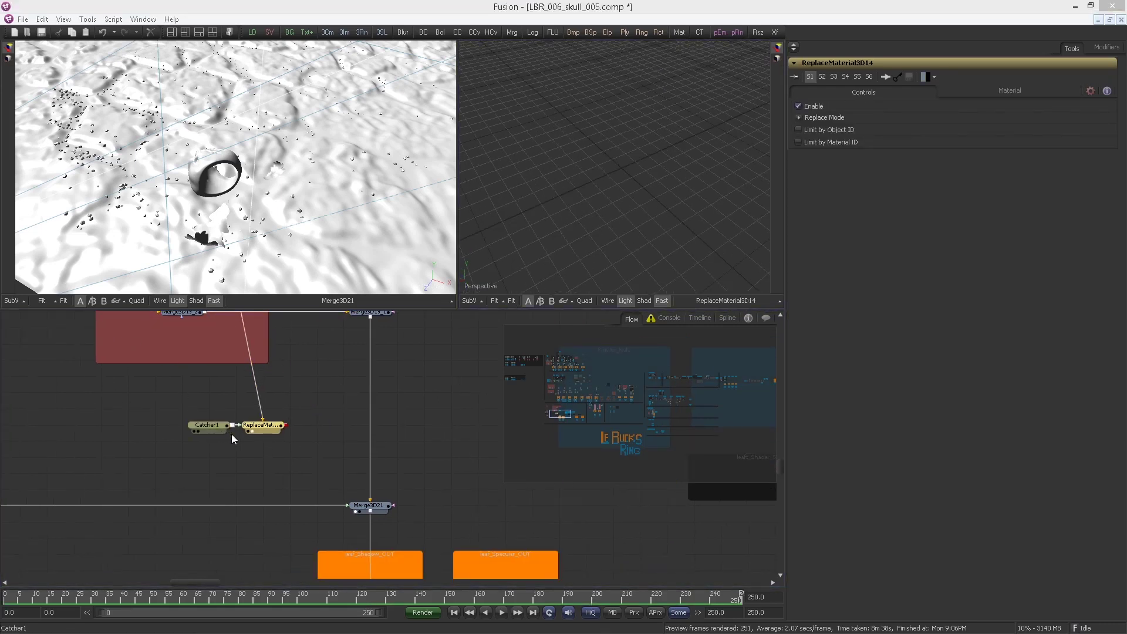
{"action": "left_click_drag", "start_coordinate": [284, 438], "coordinate": [327, 463]}
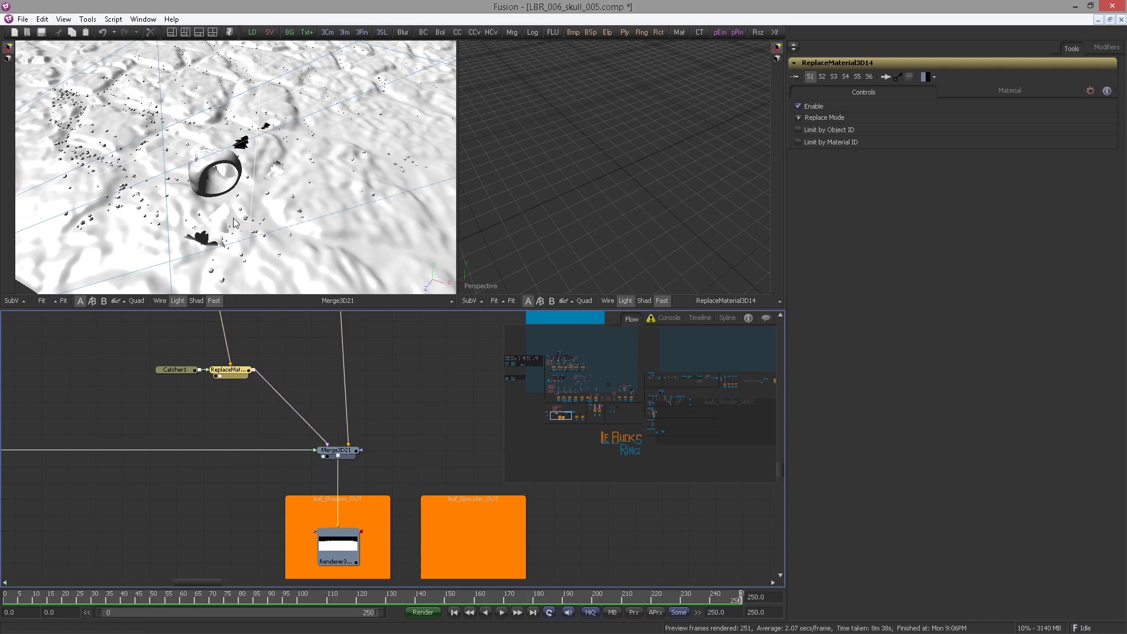
{"action": "left_click_drag", "start_coordinate": [234, 222], "coordinate": [164, 205]}
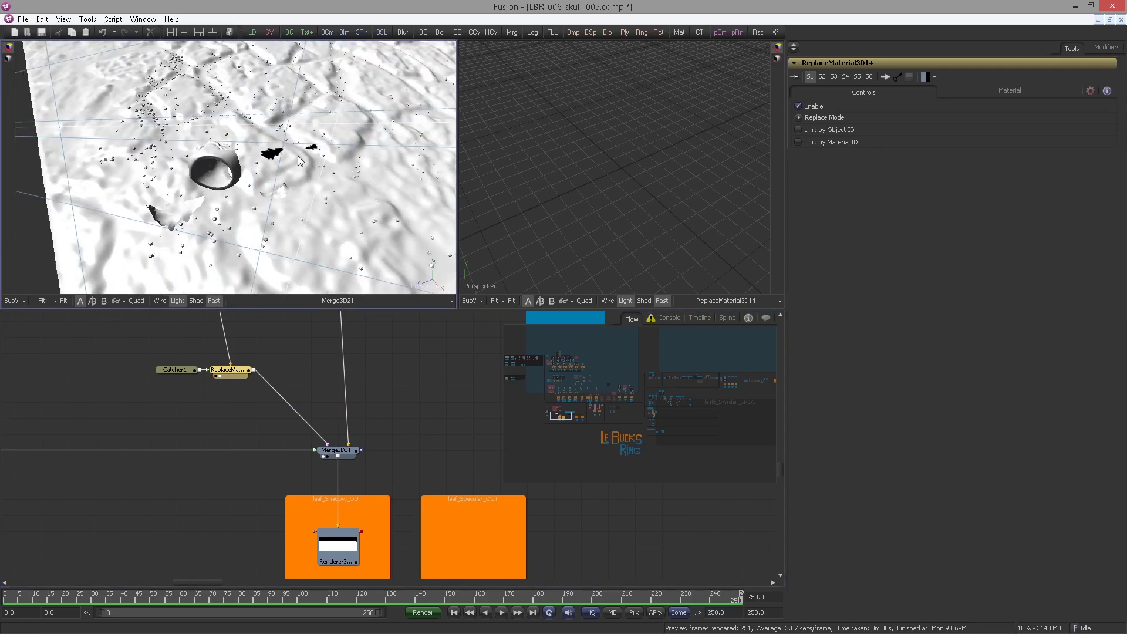
{"action": "left_click_drag", "start_coordinate": [300, 158], "coordinate": [346, 134]}
Set ProjectionCamera's angle of view to 94.187.
{"action": "left_click_drag", "start_coordinate": [190, 379], "coordinate": [359, 372]}
{"action": "scroll", "coordinate": [360, 372], "scroll_direction": "down", "scroll_amount": 3}
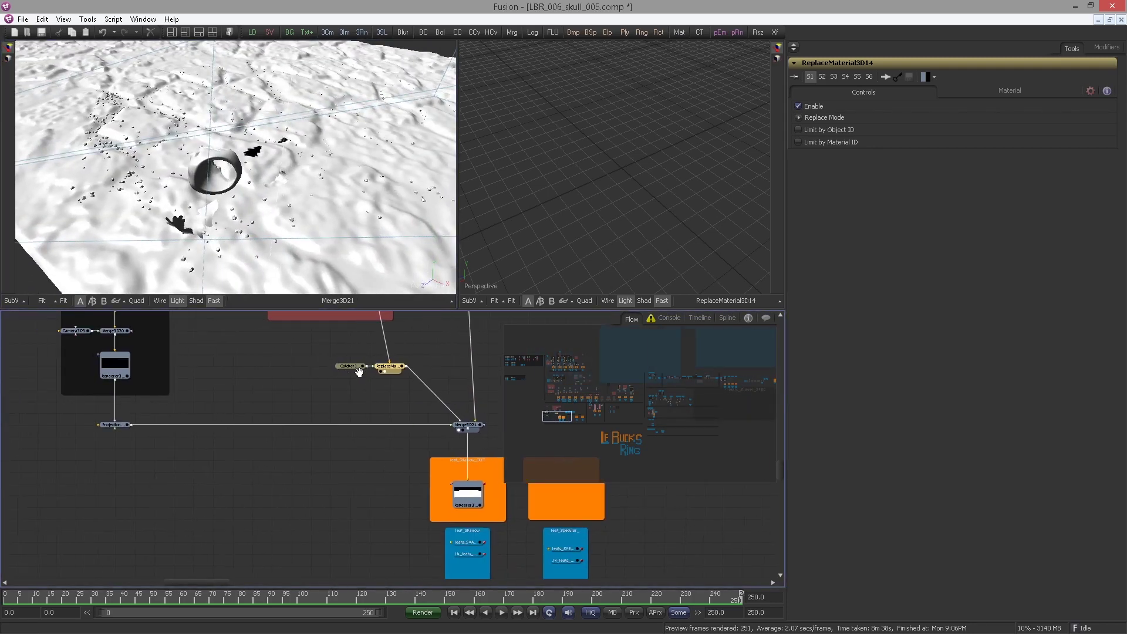
{"action": "scroll", "coordinate": [117, 419], "scroll_direction": "up", "scroll_amount": 3}
{"action": "left_click_drag", "start_coordinate": [117, 419], "coordinate": [156, 431]}
{"action": "left_click", "coordinate": [154, 435]}
{"action": "left_click_drag", "start_coordinate": [215, 402], "coordinate": [172, 435]}
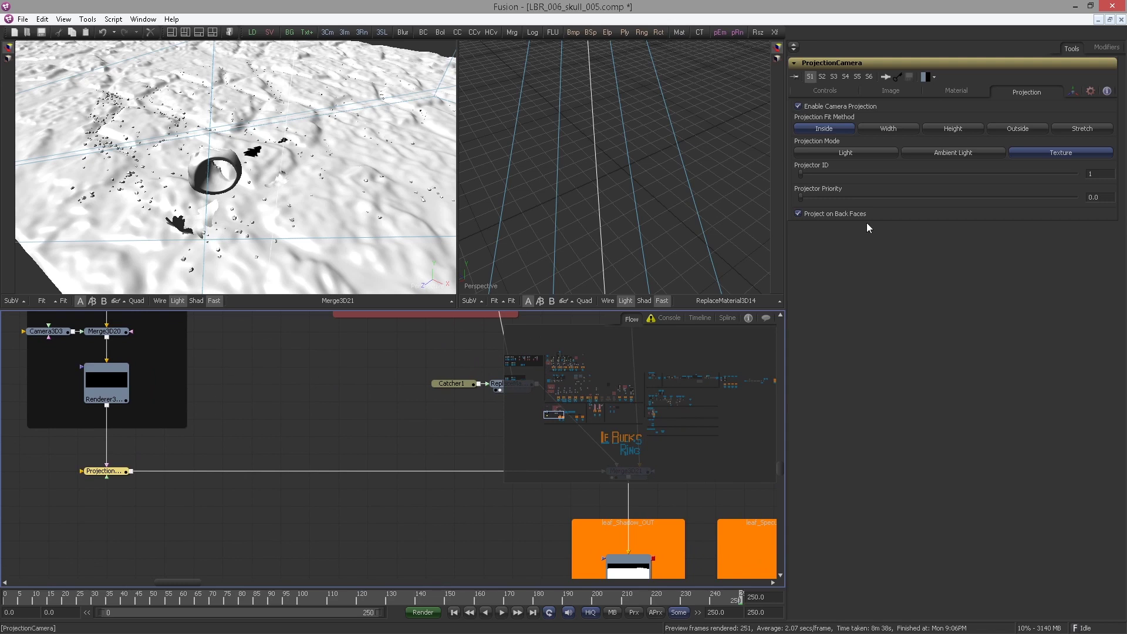
{"action": "left_click", "coordinate": [826, 92]}
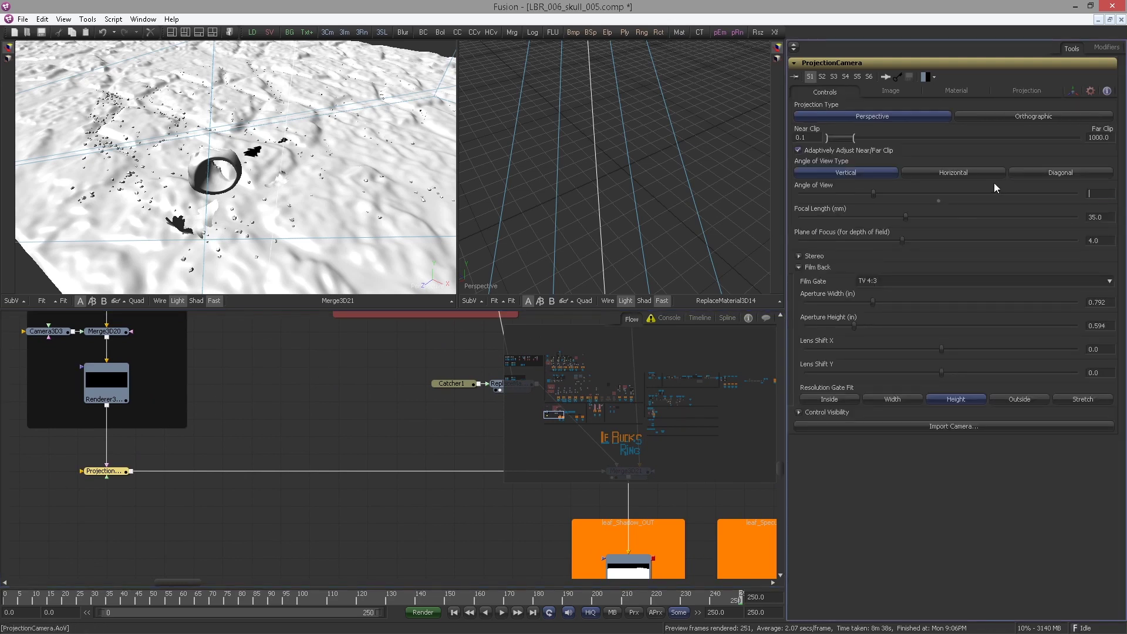
{"action": "type", "text": "4"}
{"action": "key", "text": "BackSpace"}
{"action": "key", "text": "BackSpace"}
{"action": "type", "text": "94.187"}
{"action": "key", "text": "Tab"}
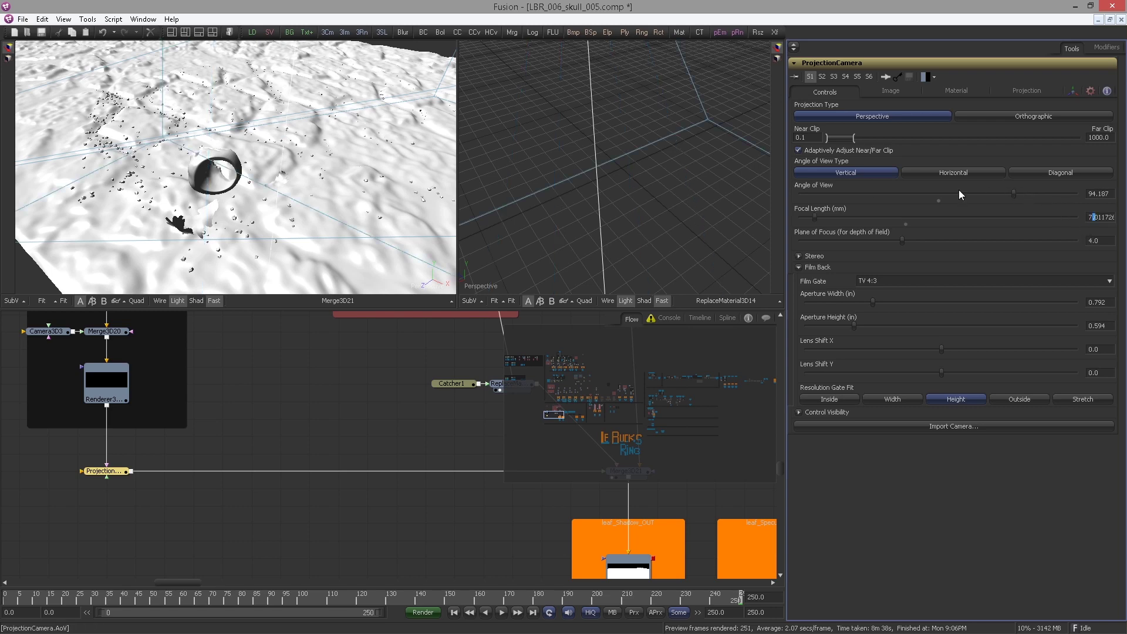
Try to move the current time to frame 182 while viewing the merged scene.
{"action": "mouse_move", "coordinate": [221, 231]}
{"action": "left_mouse_down"}
{"action": "mouse_move", "coordinate": [226, 191]}
{"action": "mouse_move", "coordinate": [227, 234]}
{"action": "left_mouse_up"}
{"action": "left_click_drag", "start_coordinate": [766, 596], "coordinate": [712, 609]}
{"action": "type", "text": "182"}
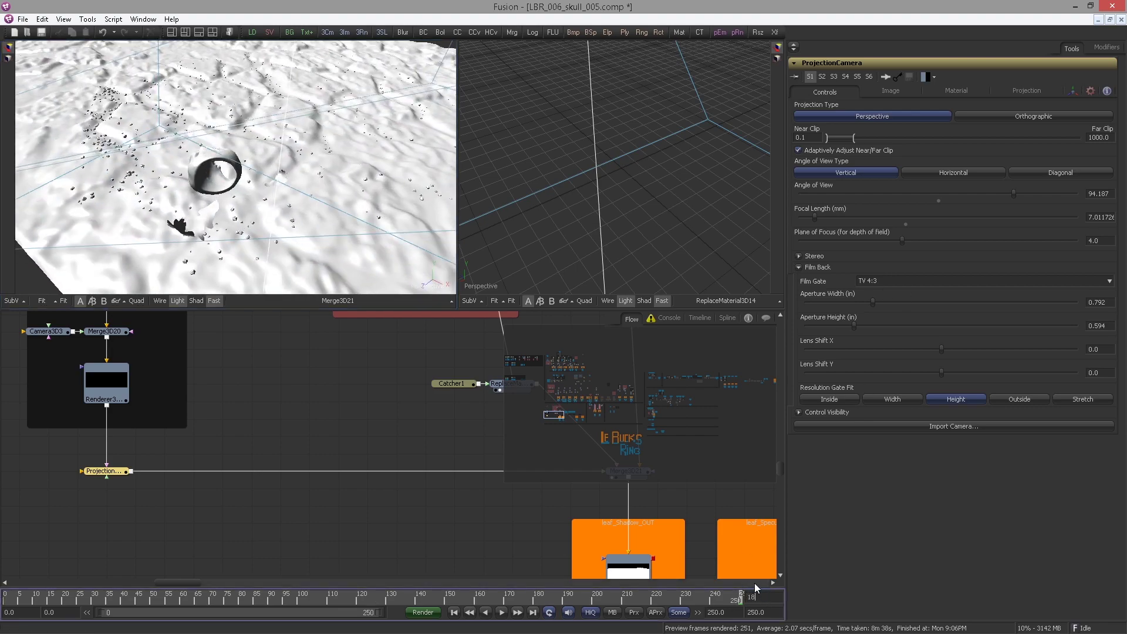
{"action": "key", "text": "Return"}
{"action": "mouse_move", "coordinate": [239, 228]}
{"action": "left_mouse_down"}
{"action": "mouse_move", "coordinate": [176, 189]}
{"action": "mouse_move", "coordinate": [235, 258]}
{"action": "mouse_move", "coordinate": [390, 262]}
{"action": "mouse_move", "coordinate": [222, 230]}
{"action": "left_mouse_up"}
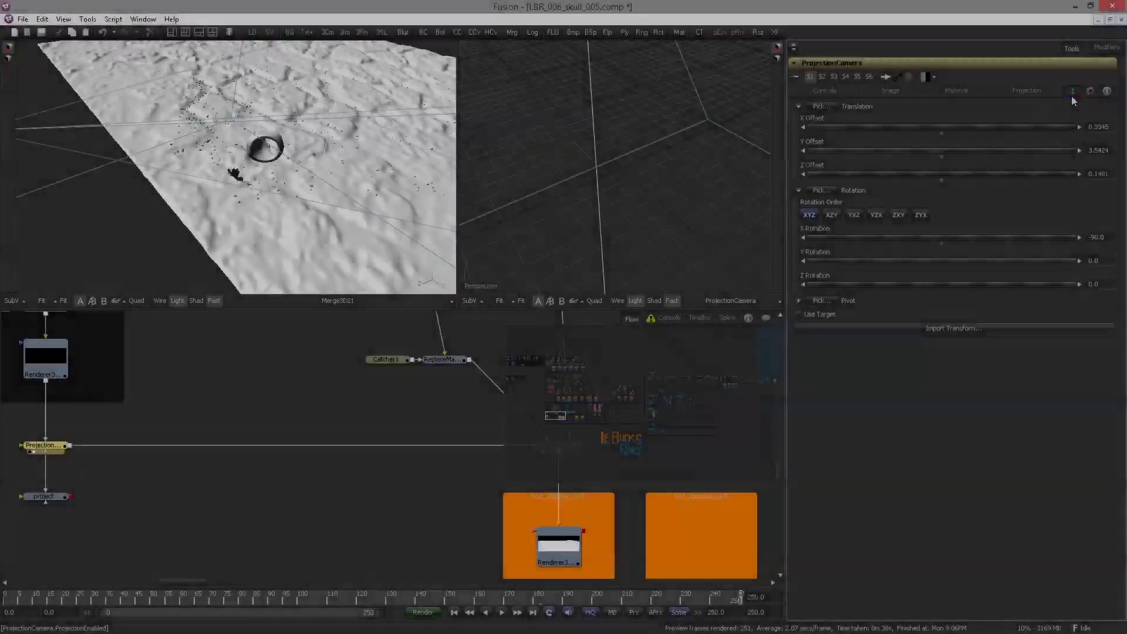
Delete the project camera node below ProjectionCamera and set ProjectionCamera's Y offset to 1.3995.
{"action": "left_click", "coordinate": [62, 500]}
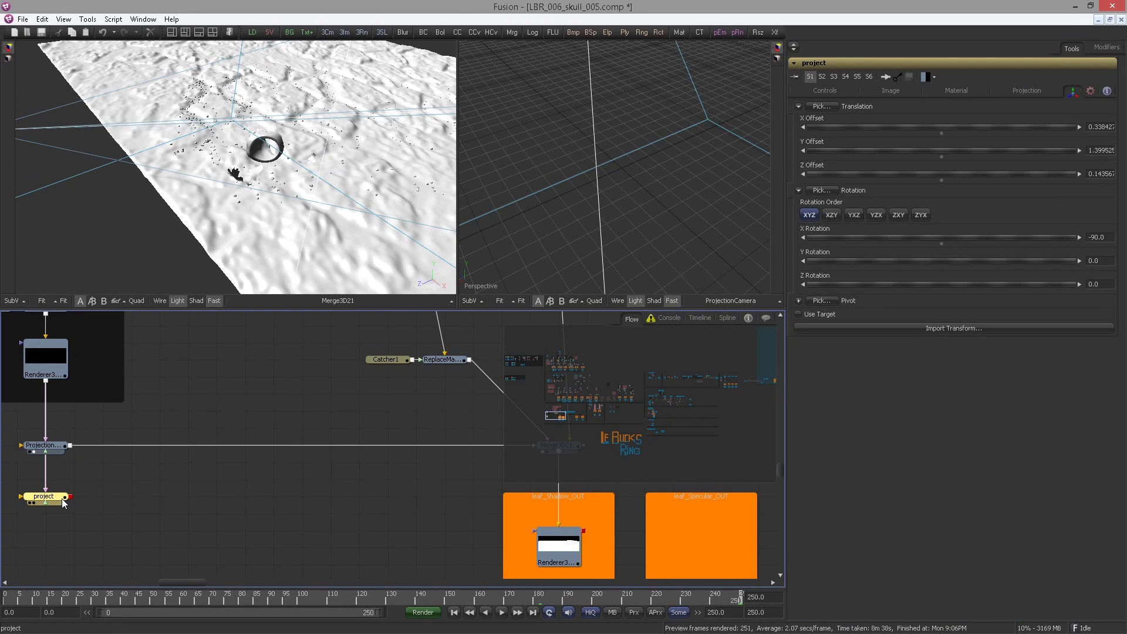
{"action": "key", "text": "Delete"}
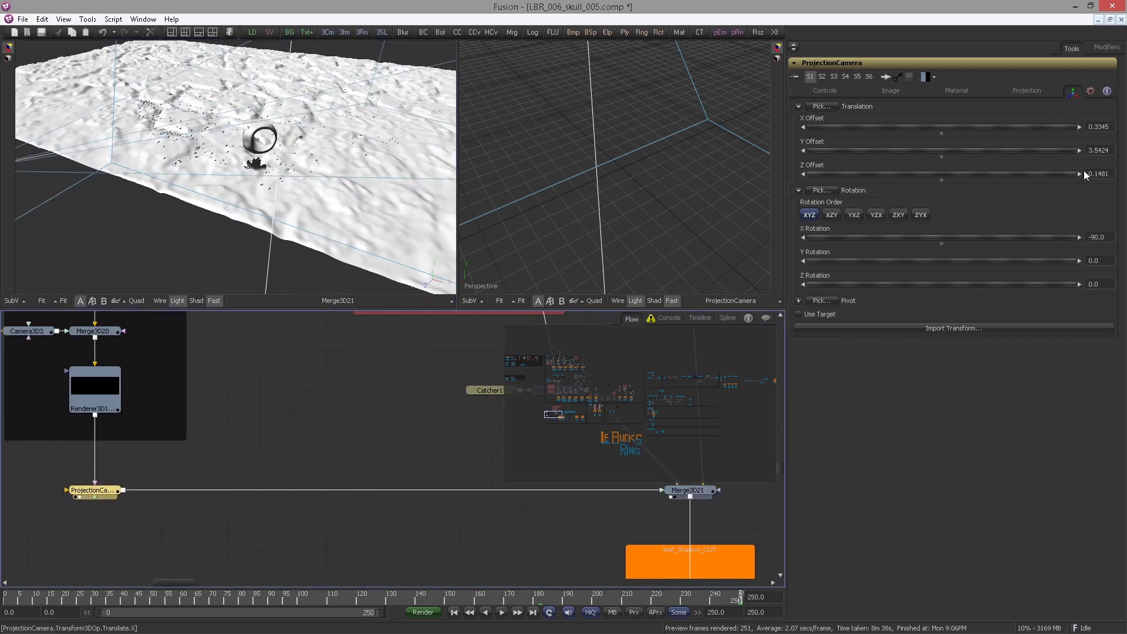
{"action": "left_click", "coordinate": [1099, 150]}
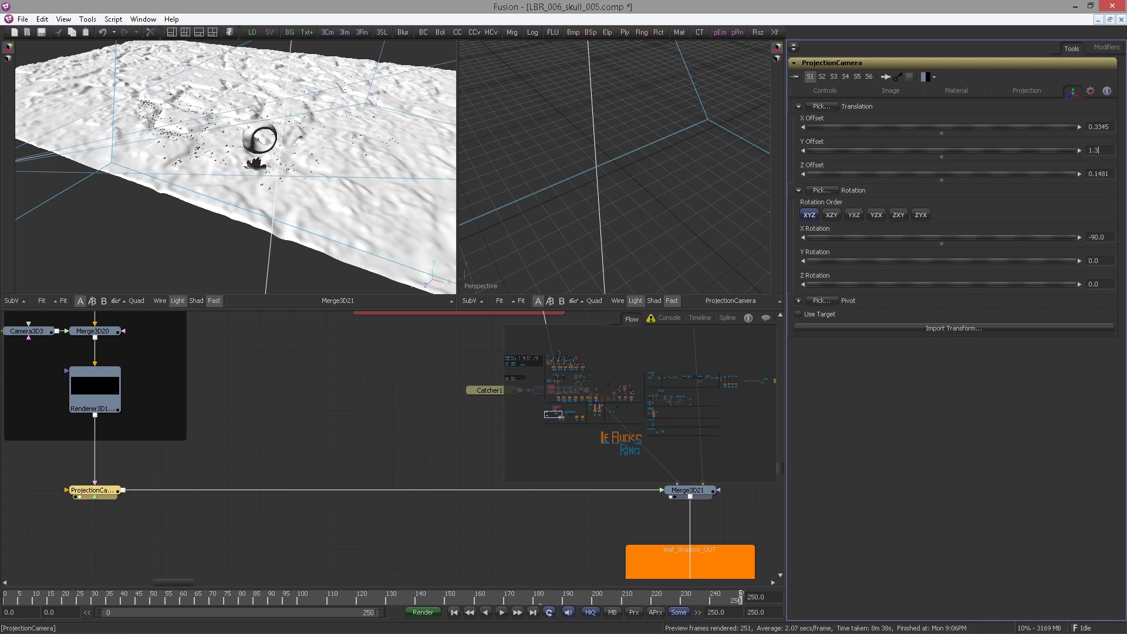
{"action": "type", "text": "1.3995"}
{"action": "key", "text": "Return"}
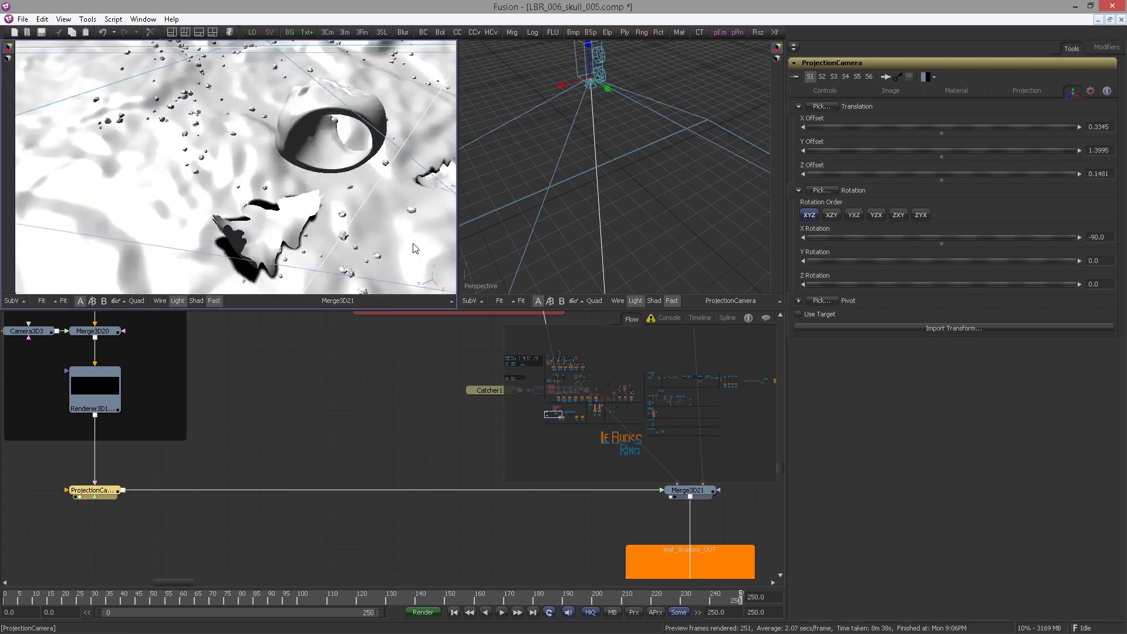
Display the leaf_Shadow_OUT renderer in the first viewer and examine the rendered leaf shadows up close.
{"action": "left_click_drag", "start_coordinate": [486, 185], "coordinate": [170, 143]}
{"action": "left_click_drag", "start_coordinate": [245, 152], "coordinate": [281, 317]}
{"action": "scroll", "coordinate": [334, 390], "scroll_direction": "down", "scroll_amount": 2}
{"action": "left_click_drag", "start_coordinate": [335, 390], "coordinate": [287, 403]}
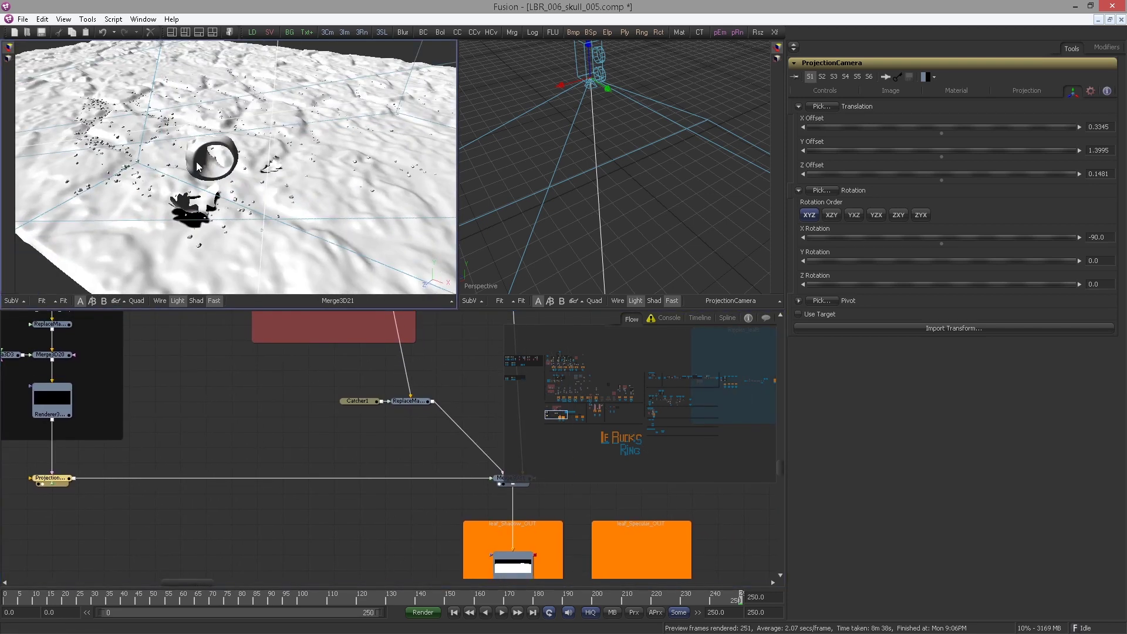
{"action": "left_click_drag", "start_coordinate": [476, 413], "coordinate": [340, 367]}
{"action": "left_click_drag", "start_coordinate": [378, 521], "coordinate": [341, 273]}
{"action": "left_click_drag", "start_coordinate": [229, 229], "coordinate": [151, 218]}
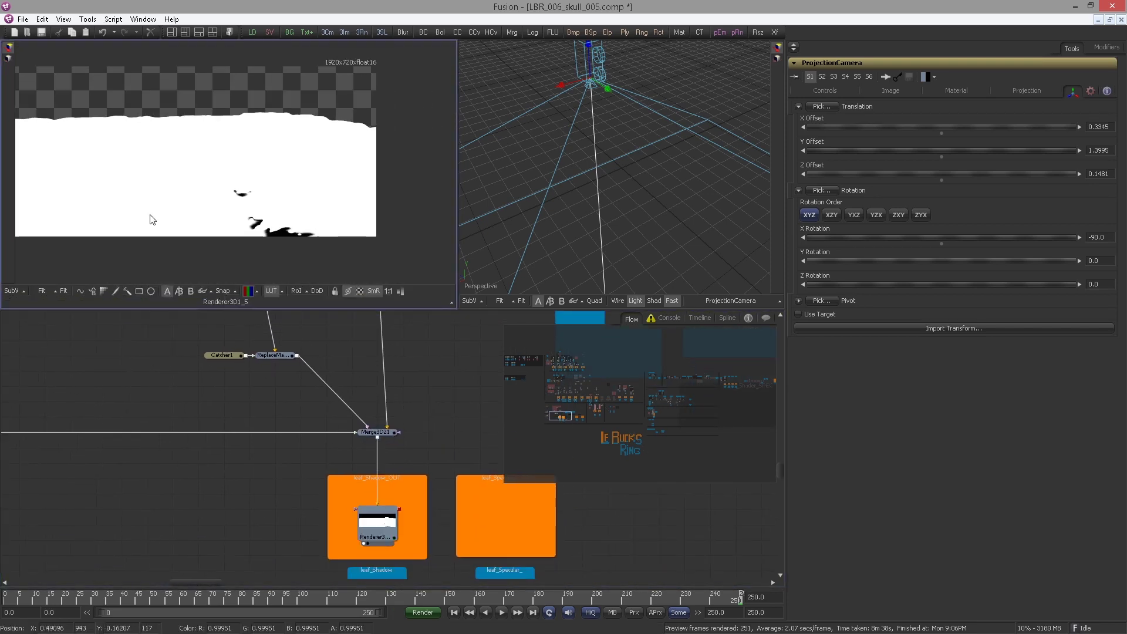
{"action": "scroll", "coordinate": [151, 218], "scroll_direction": "up", "scroll_amount": 2}
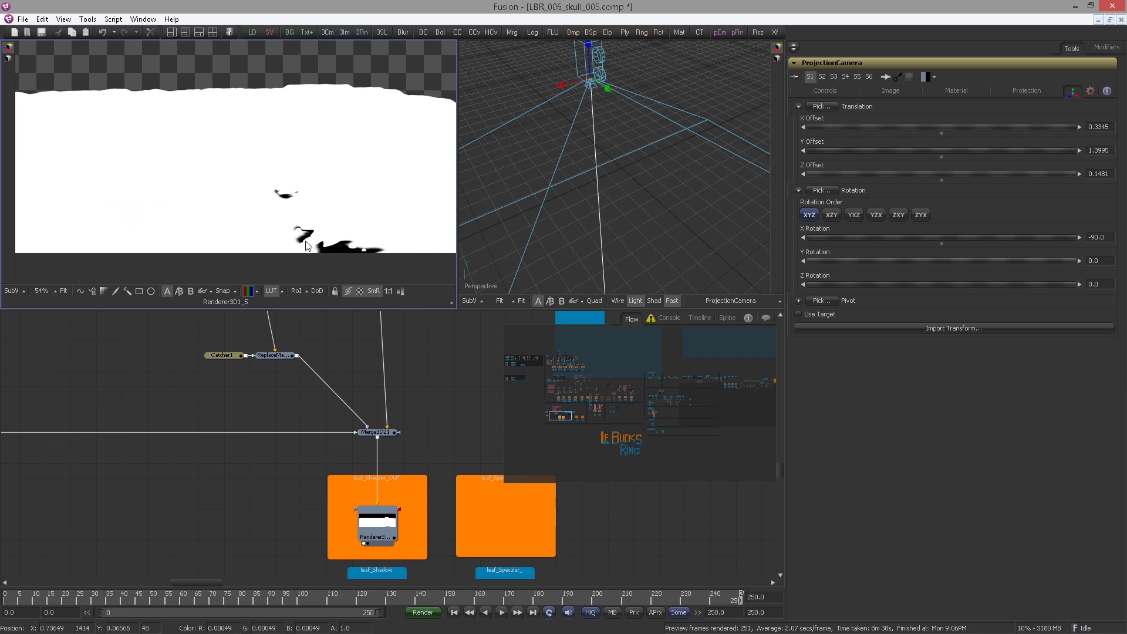
{"action": "scroll", "coordinate": [304, 235], "scroll_direction": "up", "scroll_amount": 3}
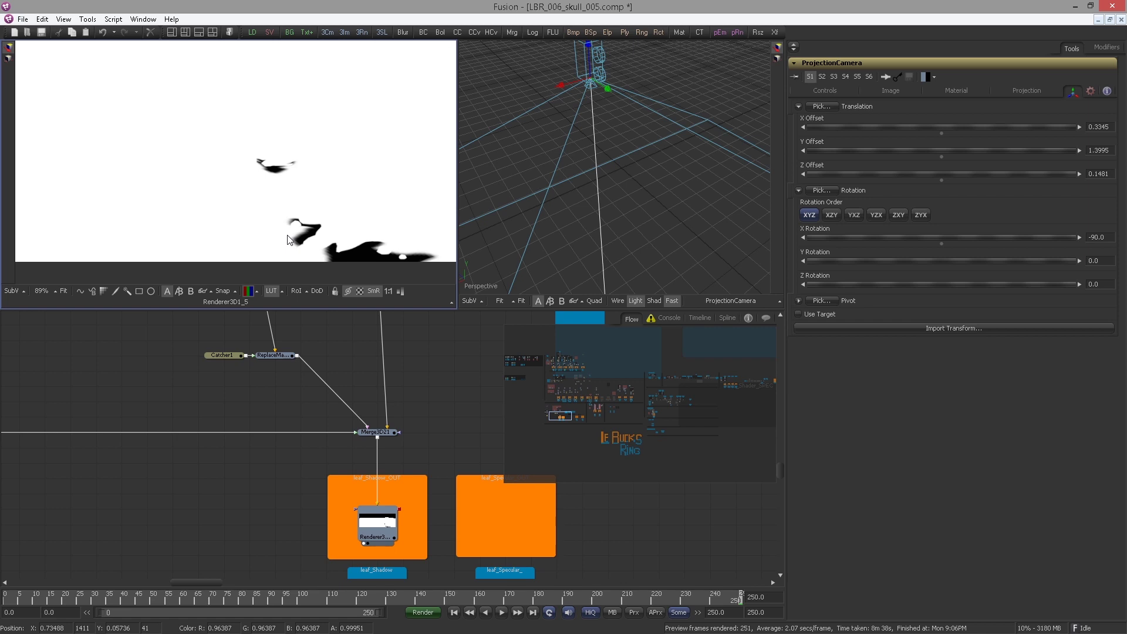
{"action": "scroll", "coordinate": [287, 236], "scroll_direction": "up", "scroll_amount": 1}
Add an Override 3D node and insert it on the connection between Merge3D19_1 and Merge3D21.
{"action": "left_click_drag", "start_coordinate": [377, 405], "coordinate": [411, 411]}
{"action": "scroll", "coordinate": [412, 410], "scroll_direction": "down", "scroll_amount": 3}
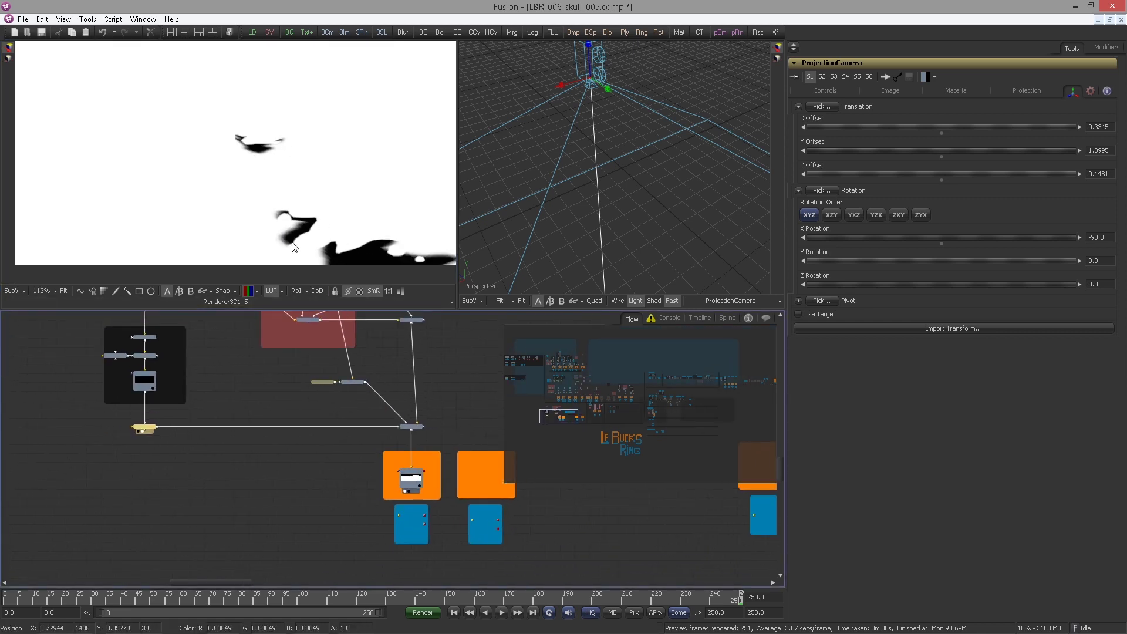
{"action": "left_click_drag", "start_coordinate": [314, 416], "coordinate": [241, 431]}
{"action": "scroll", "coordinate": [348, 407], "scroll_direction": "up", "scroll_amount": 3}
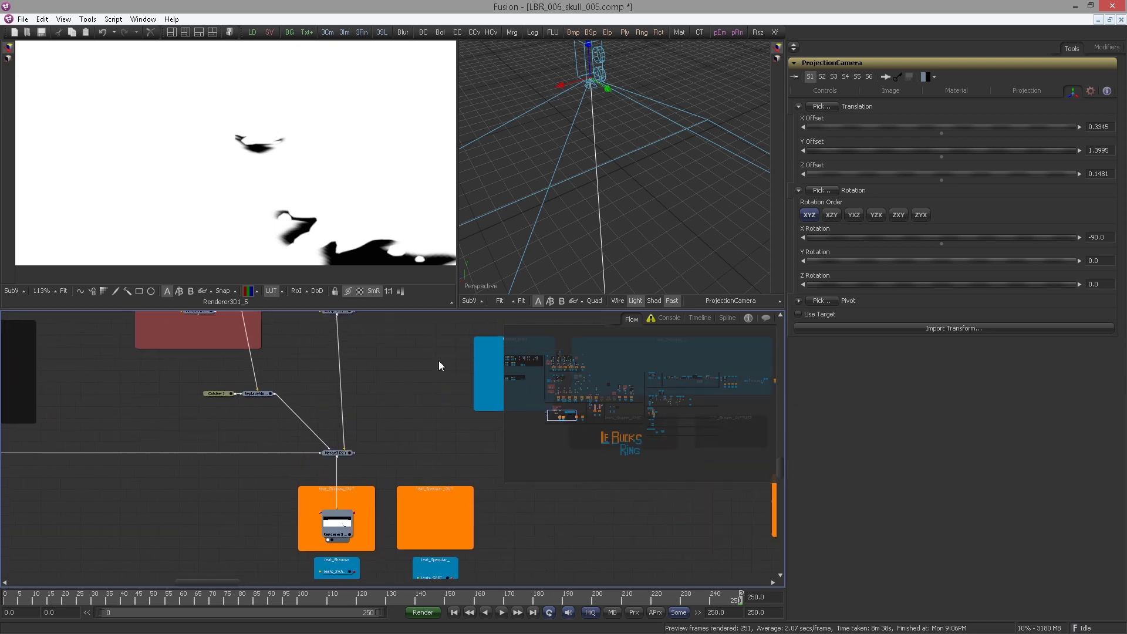
{"action": "left_click_drag", "start_coordinate": [372, 411], "coordinate": [396, 495]}
{"action": "scroll", "coordinate": [345, 434], "scroll_direction": "up", "scroll_amount": 2}
{"action": "scroll", "coordinate": [345, 433], "scroll_direction": "up", "scroll_amount": 1}
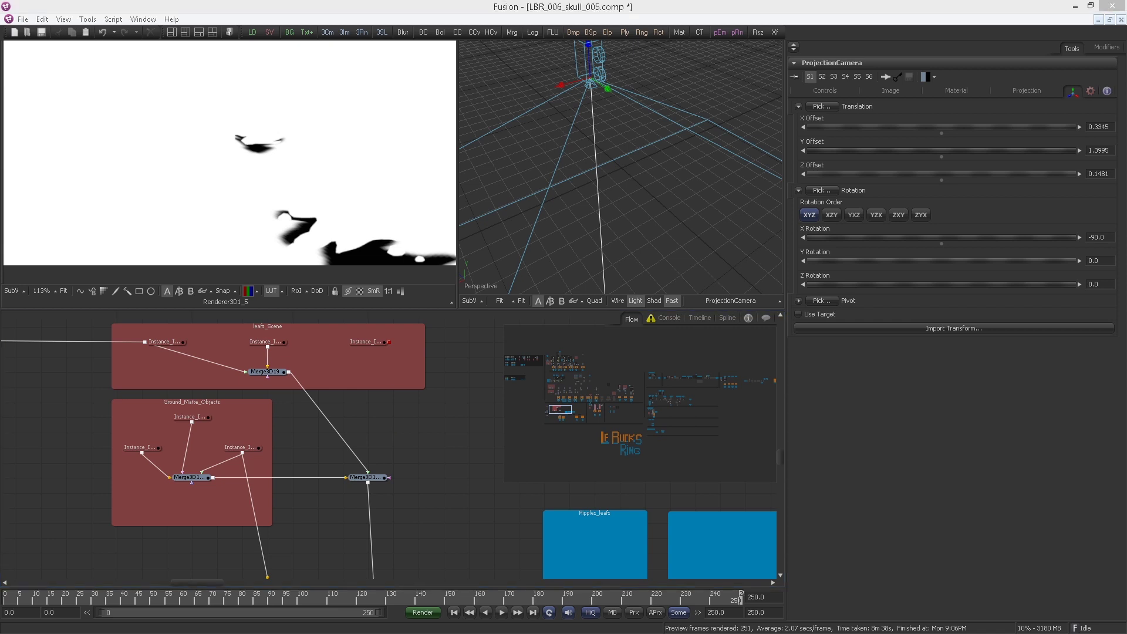
{"action": "left_click_drag", "start_coordinate": [428, 480], "coordinate": [415, 424]}
{"action": "left_click", "coordinate": [410, 460]}
{"action": "key", "text": "ctrl+space"}
{"action": "type", "text": "over"}
{"action": "key", "text": "Return"}
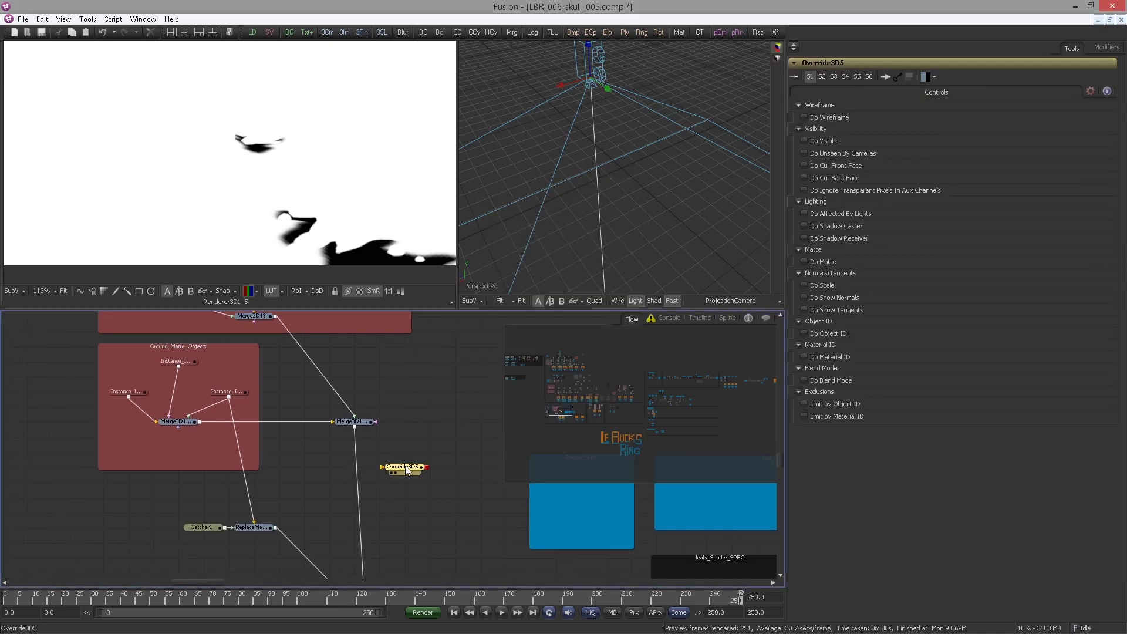
{"action": "left_click_drag", "start_coordinate": [406, 466], "coordinate": [433, 468]}
{"action": "left_click_drag", "start_coordinate": [456, 470], "coordinate": [335, 420]}
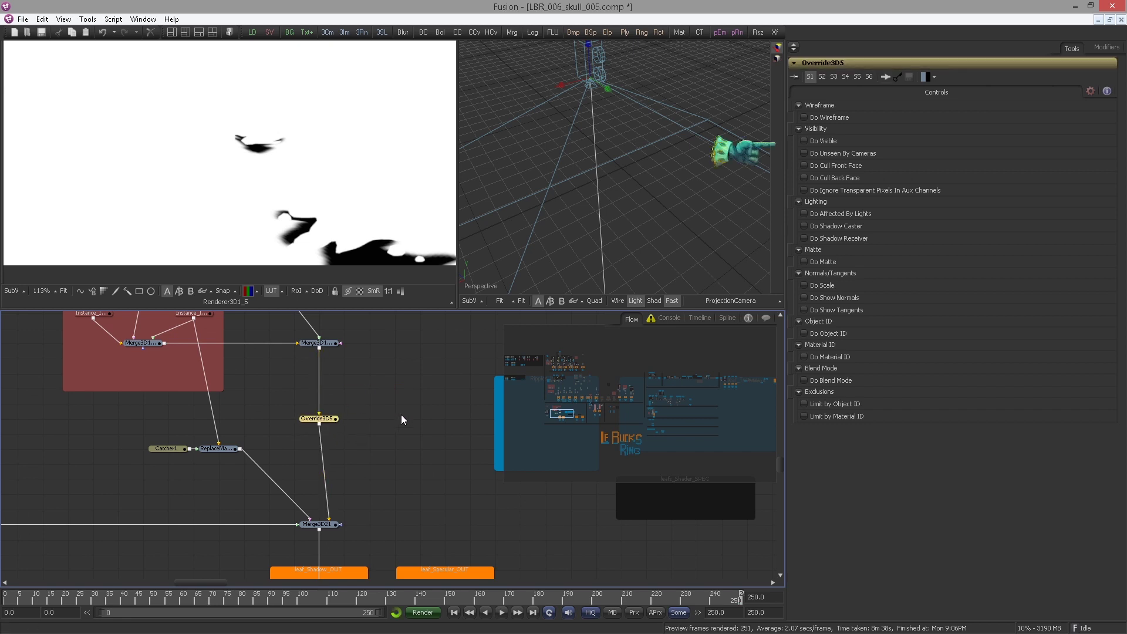
Enable Do Visible on the Override 3D node and turn Visible off.
{"action": "left_click", "coordinate": [804, 142]}
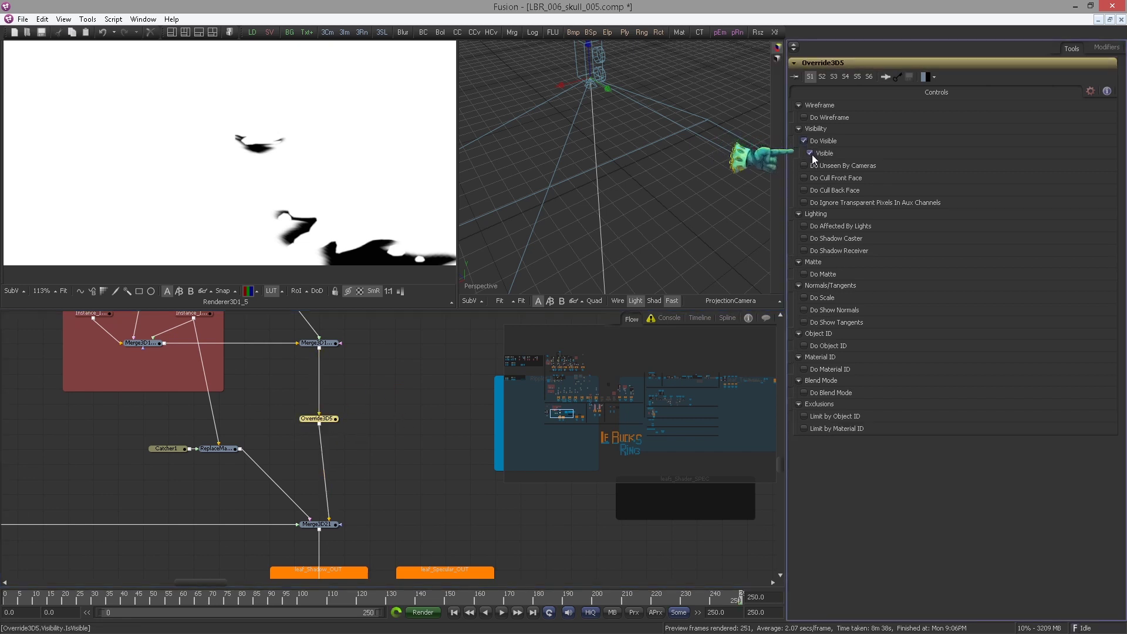
{"action": "left_click", "coordinate": [810, 154]}
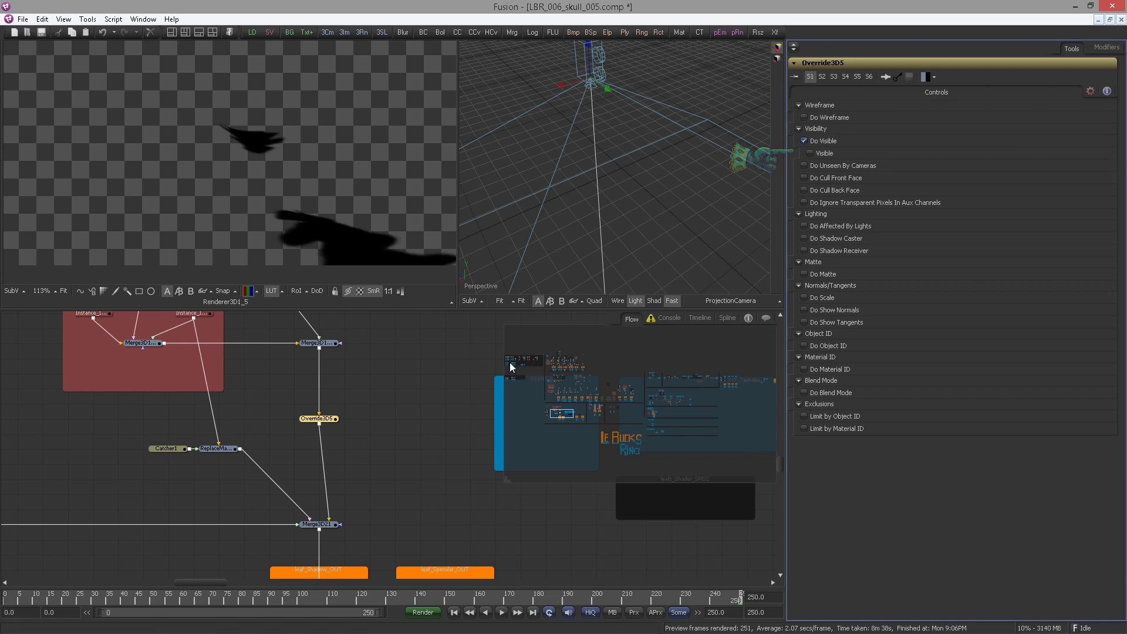
{"action": "left_click", "coordinate": [414, 345]}
{"action": "scroll", "coordinate": [228, 224], "scroll_direction": "down", "scroll_amount": 1}
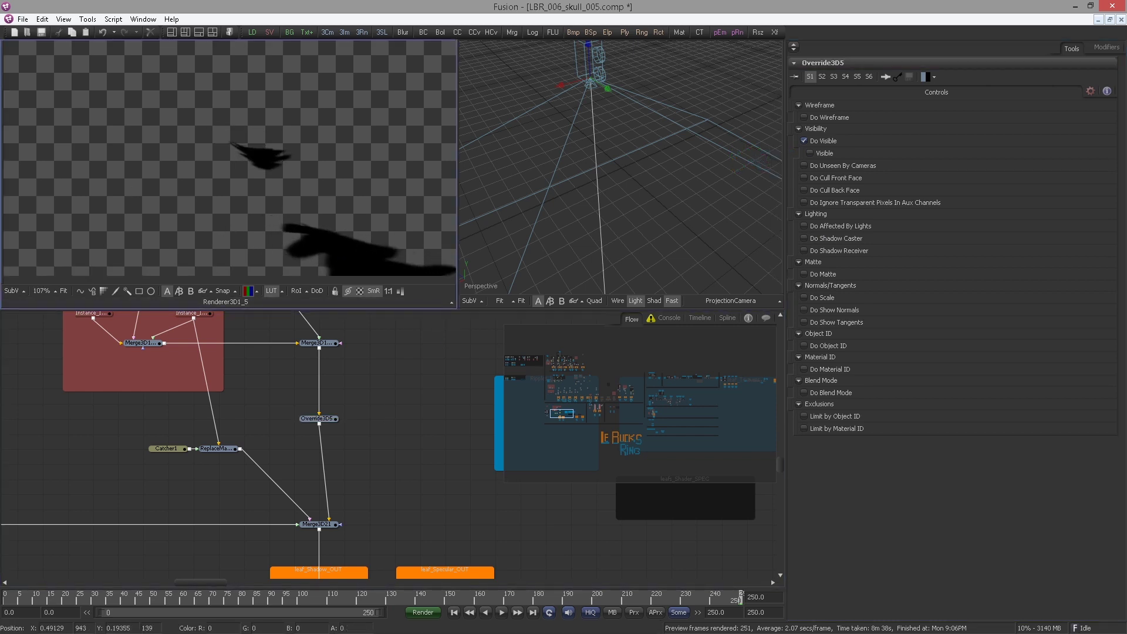
Add a second Override 3D node beside the Ground_Matte_Objects underlay.
{"action": "left_click_drag", "start_coordinate": [299, 422], "coordinate": [372, 434]}
{"action": "scroll", "coordinate": [348, 371], "scroll_direction": "down", "scroll_amount": 1}
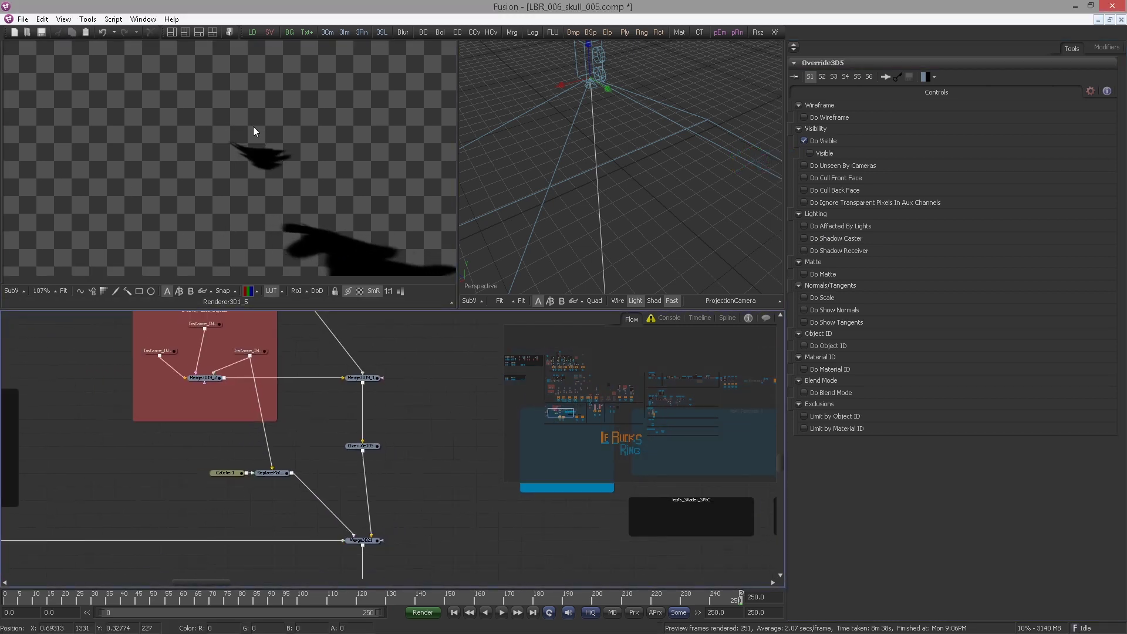
{"action": "scroll", "coordinate": [349, 415], "scroll_direction": "up", "scroll_amount": 2}
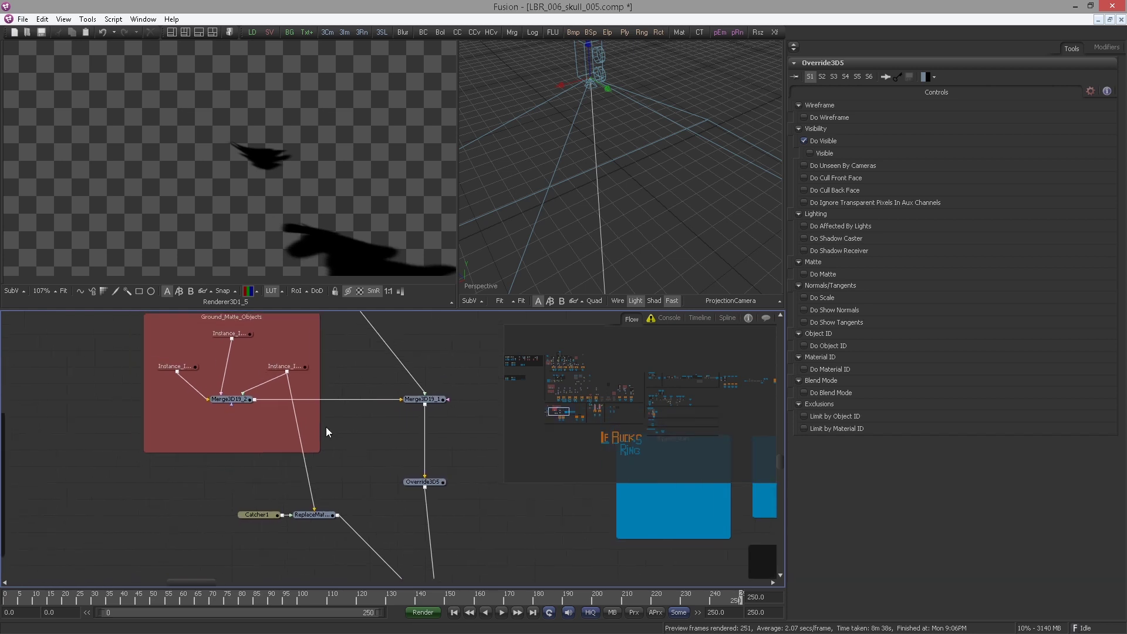
{"action": "left_click", "coordinate": [283, 367]}
{"action": "left_click", "coordinate": [188, 367]}
{"action": "left_click", "coordinate": [351, 447]}
{"action": "key", "text": "ctrl+space"}
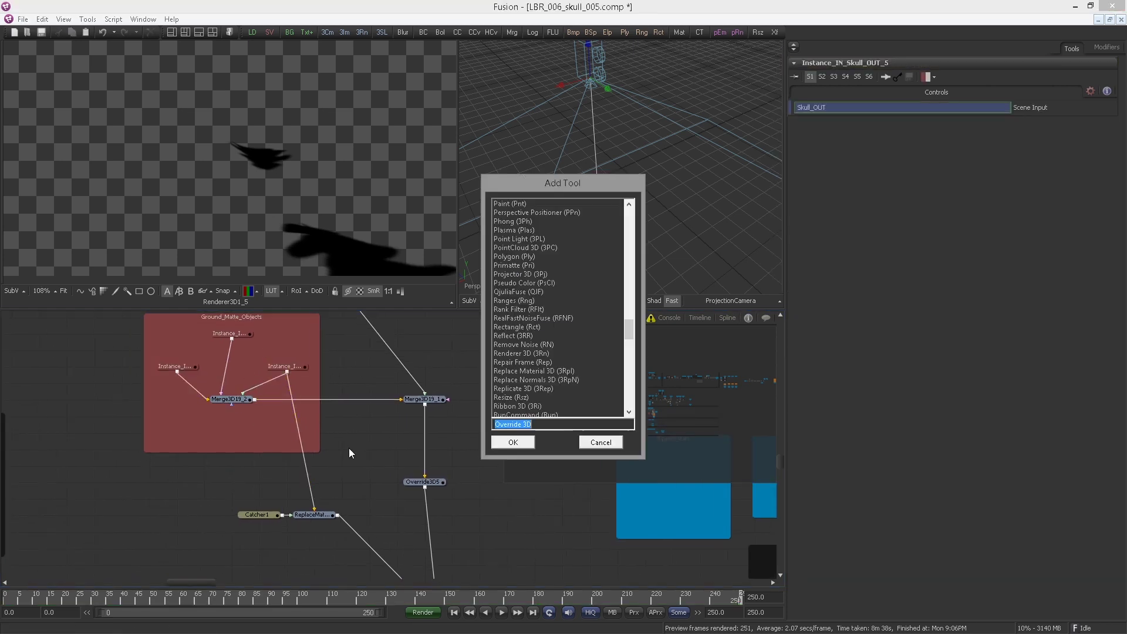
{"action": "type", "text": "over"}
{"action": "key", "text": "Down"}
{"action": "key", "text": "Return"}
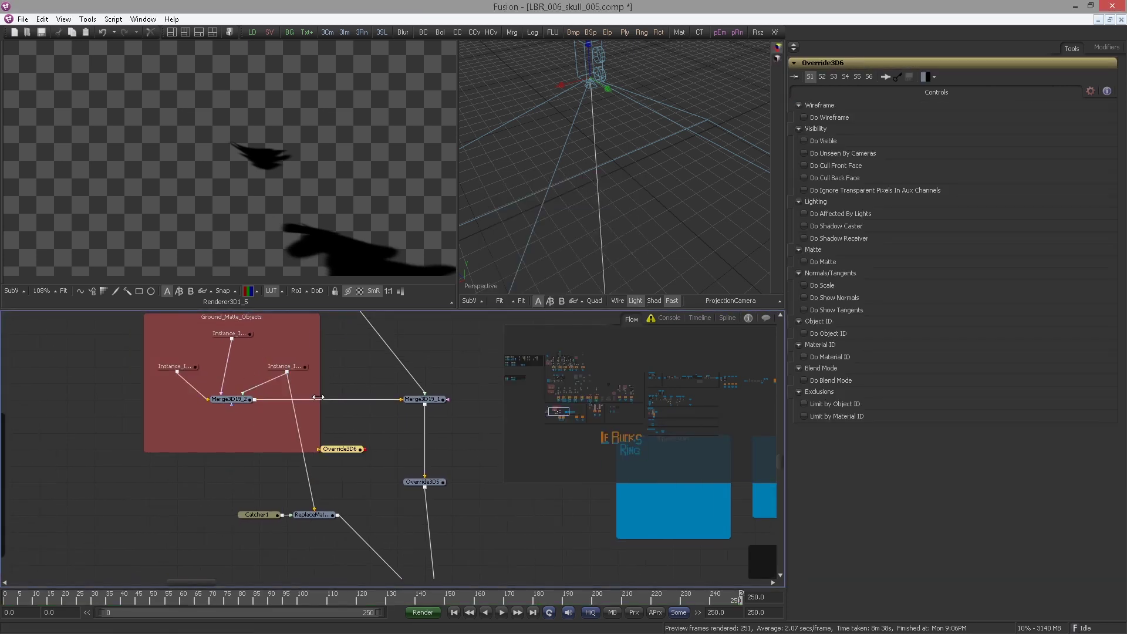
Insert the new Override 3D node directly after Merge3D19_2 and enable Do Matte with Is Matte and Infinite Z.
{"action": "left_click_drag", "start_coordinate": [347, 451], "coordinate": [226, 388]}
{"action": "left_click_drag", "start_coordinate": [222, 423], "coordinate": [229, 406]}
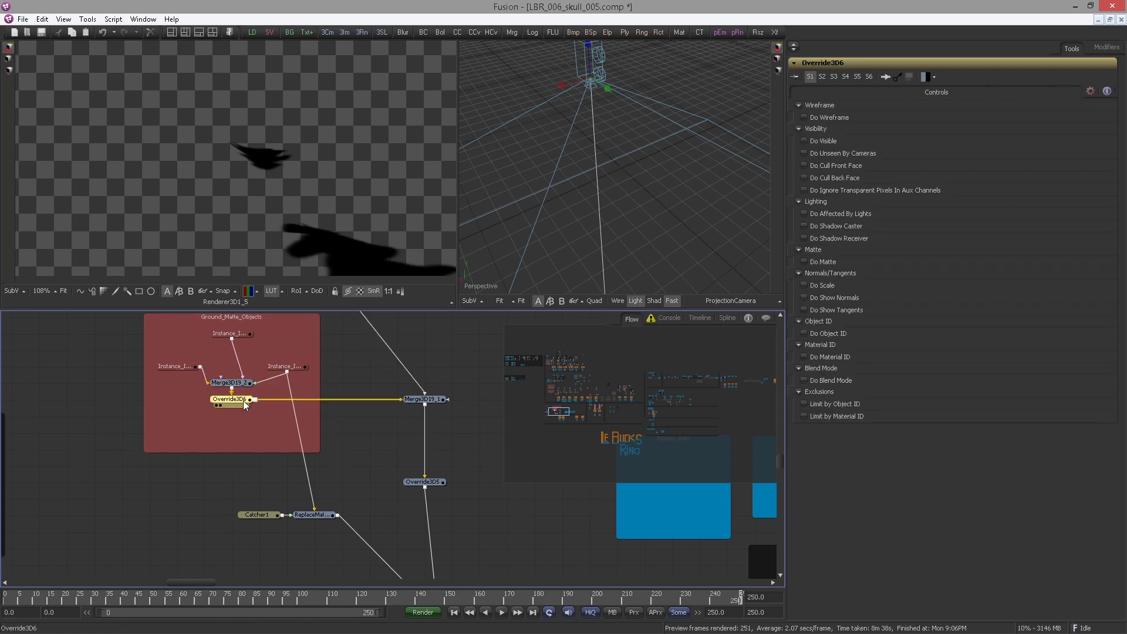
{"action": "left_click", "coordinate": [804, 261]}
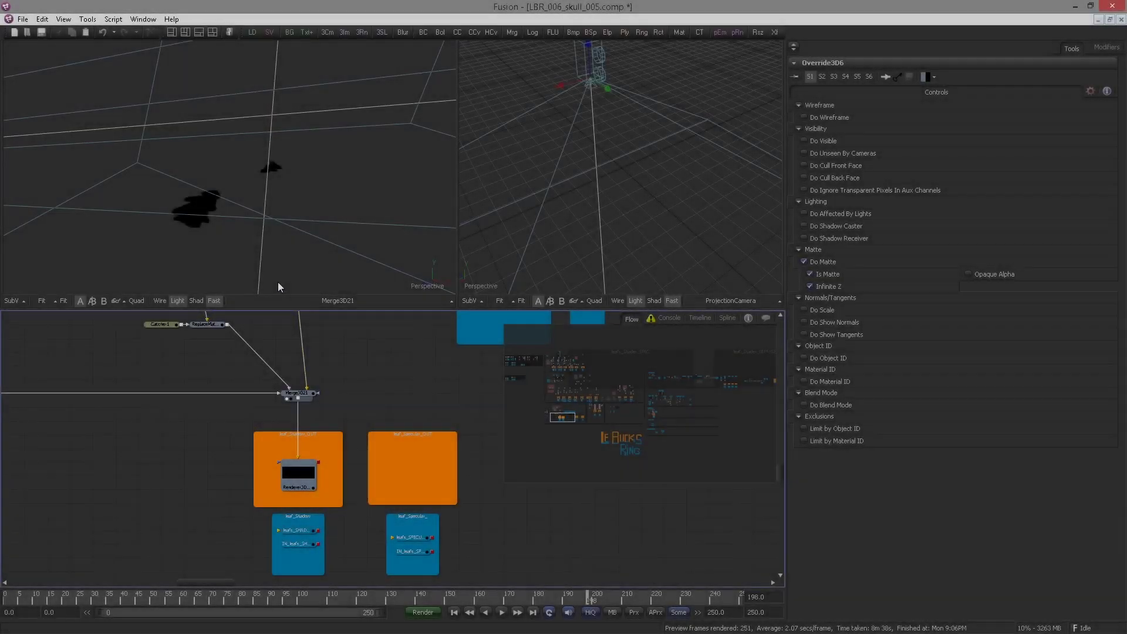
Look through Camera3D1 in the first viewer and widen that viewer.
{"action": "right_click", "coordinate": [414, 286]}
{"action": "left_click", "coordinate": [445, 297]}
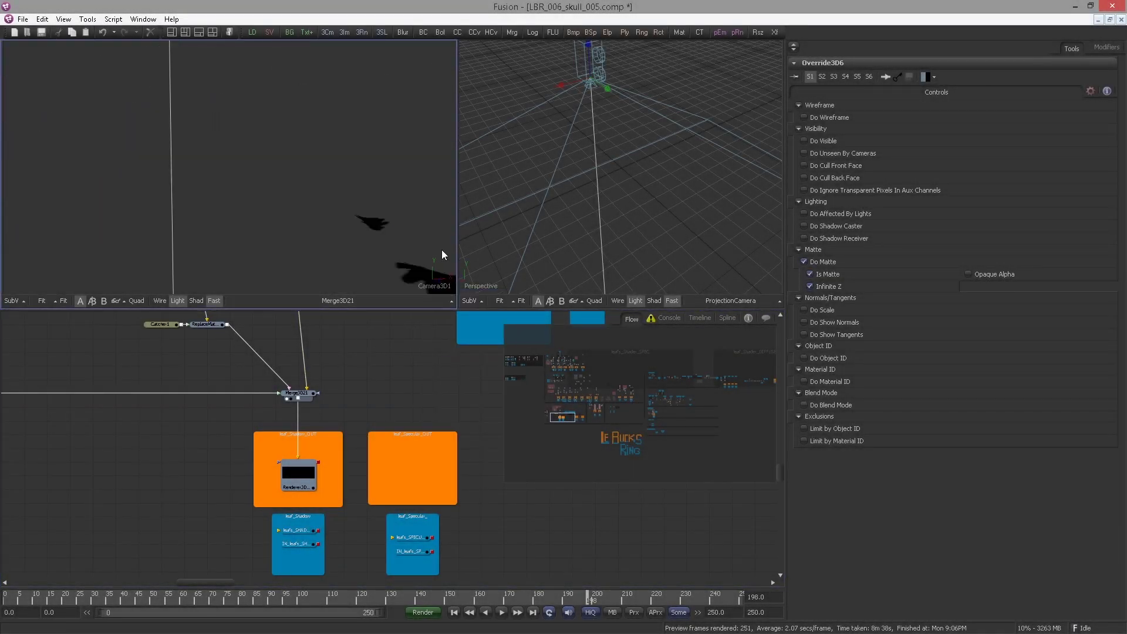
{"action": "left_click_drag", "start_coordinate": [457, 249], "coordinate": [687, 249]}
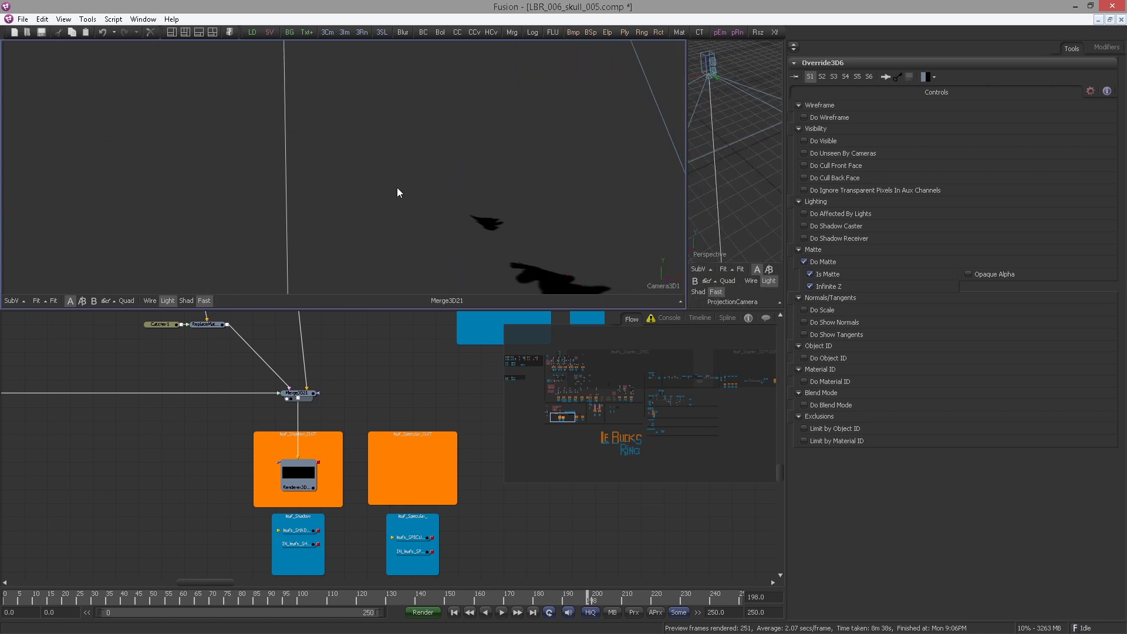
Check the Show Matte Objects setting in the first viewer's 3D options.
{"action": "right_click", "coordinate": [386, 177]}
{"action": "mouse_move", "coordinate": [417, 220]}
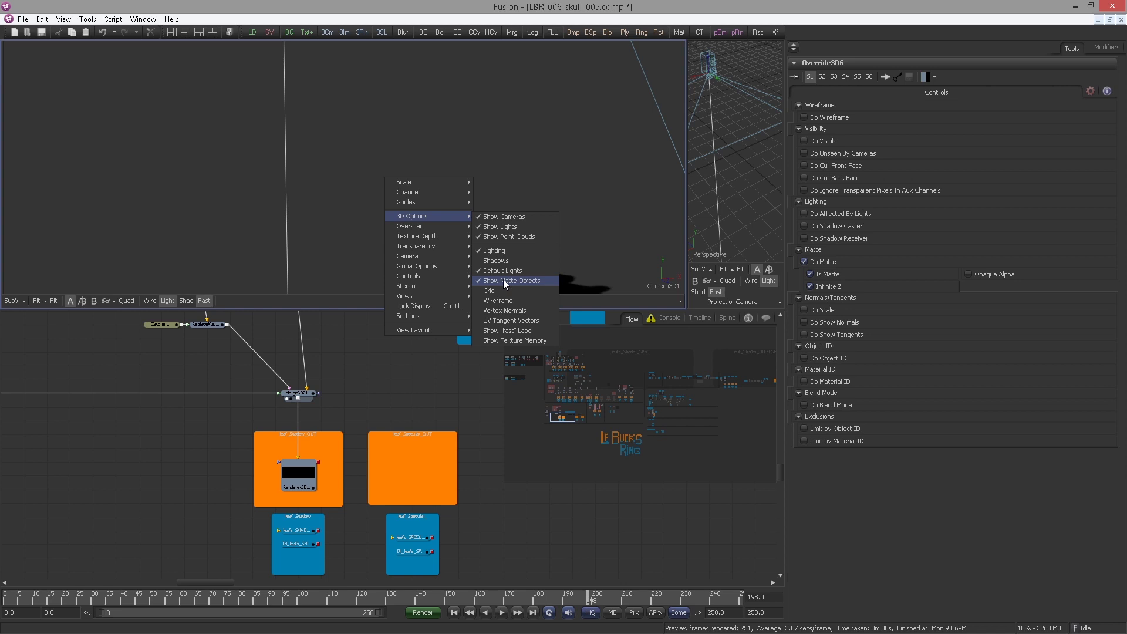
{"action": "left_click", "coordinate": [342, 372]}
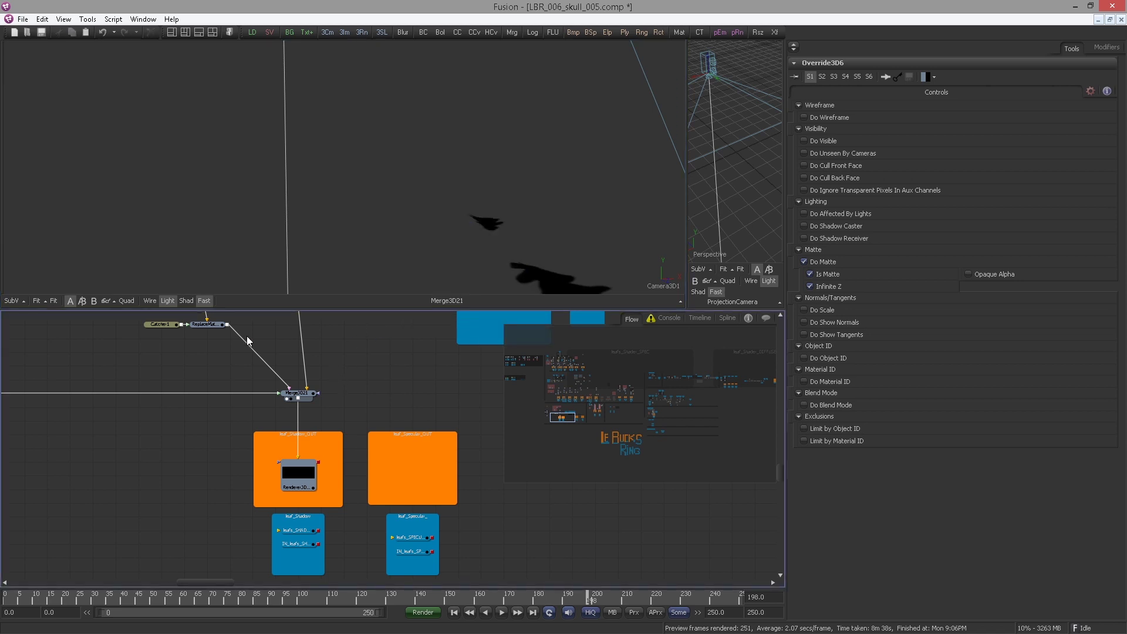
Review the visibility override on Override3D5 and the matte override on Override3D6.
{"action": "left_click_drag", "start_coordinate": [162, 375], "coordinate": [202, 483]}
{"action": "scroll", "coordinate": [311, 335], "scroll_direction": "up", "scroll_amount": 3}
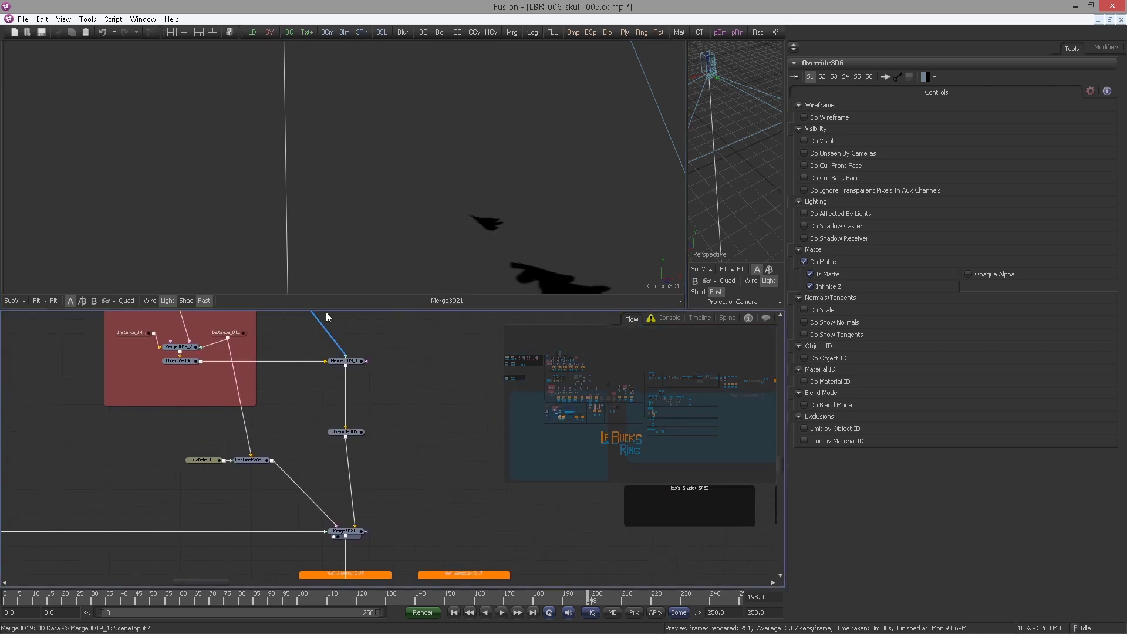
{"action": "left_click", "coordinate": [343, 435]}
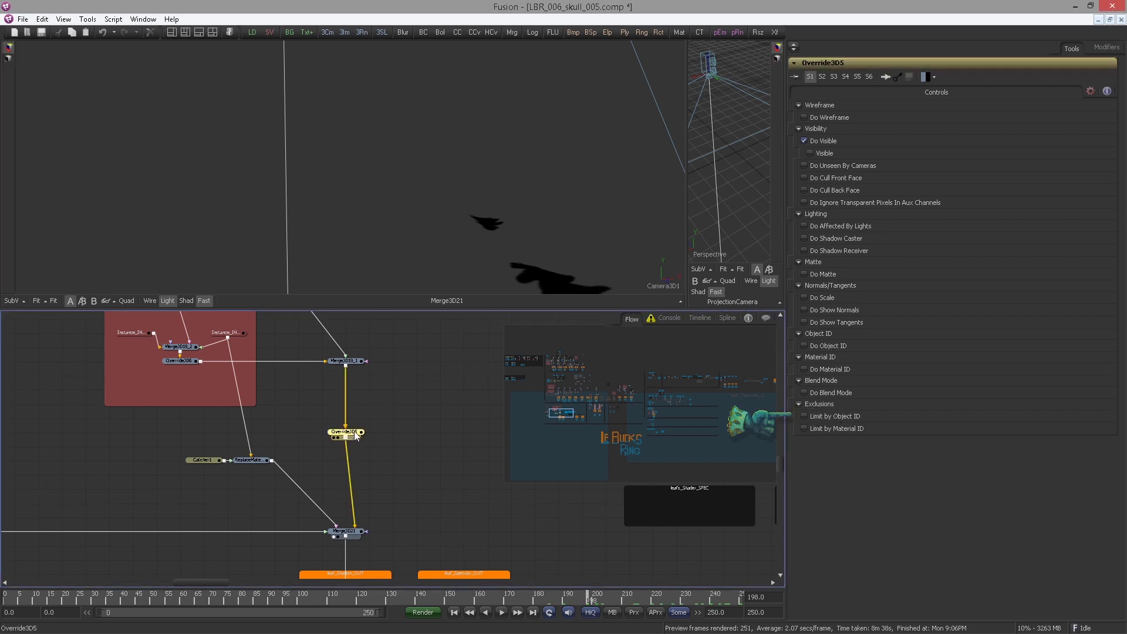
{"action": "left_click", "coordinate": [183, 362]}
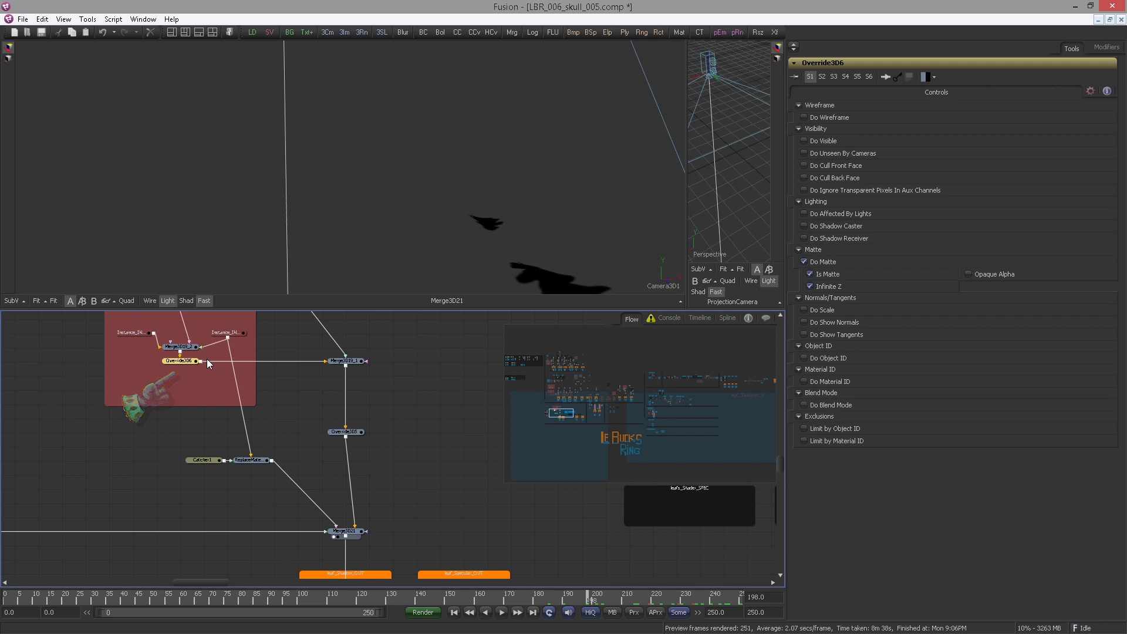
{"action": "left_click", "coordinate": [353, 432]}
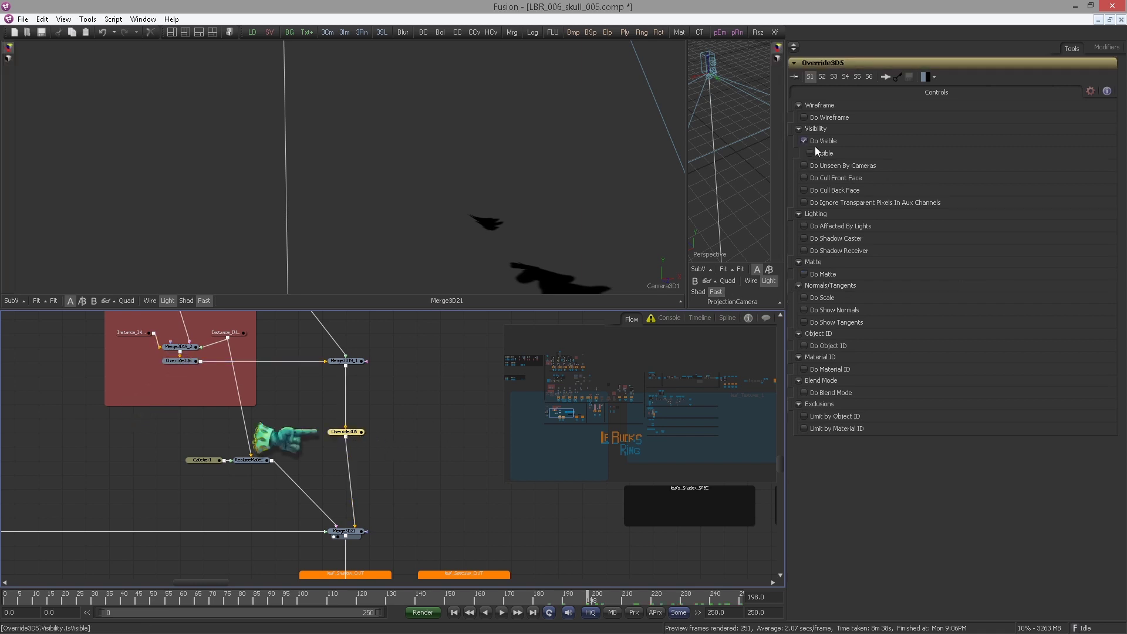
Enable Limit by Object ID on Override3D5 and set its Object ID to 888.
{"action": "left_click", "coordinate": [354, 433]}
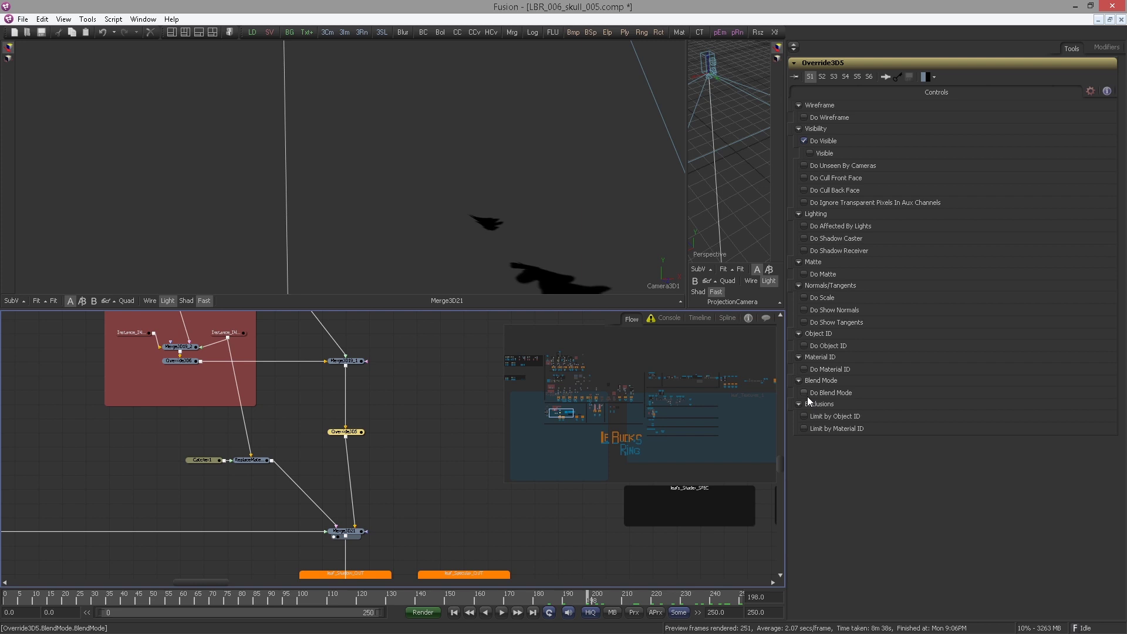
{"action": "left_click", "coordinate": [805, 416]}
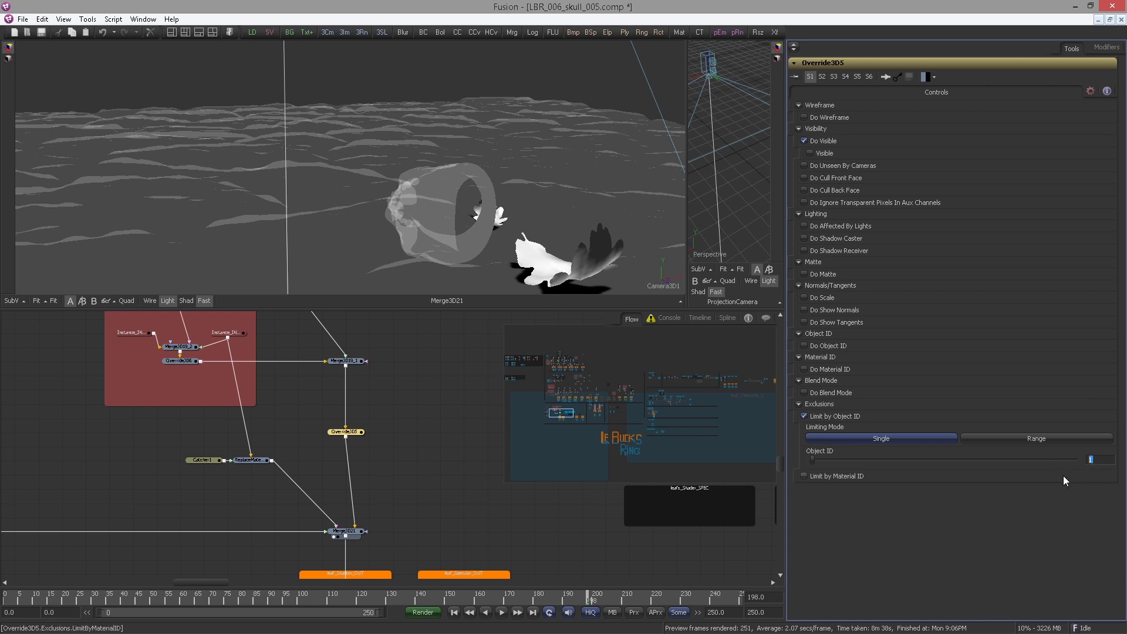
{"action": "key", "text": "Return"}
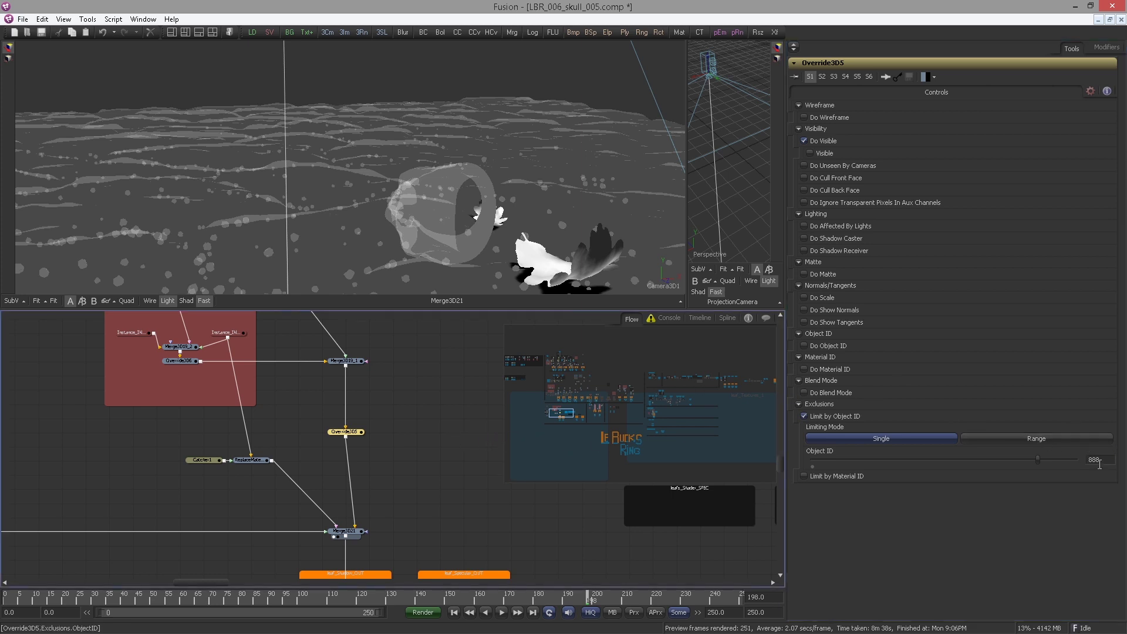
{"action": "double_click", "coordinate": [1100, 461]}
Find the Leaf_Animate FBX node in the asset area and inspect its ObjectID setting.
{"action": "scroll", "coordinate": [258, 460], "scroll_direction": "down", "scroll_amount": 8}
{"action": "left_click_drag", "start_coordinate": [158, 332], "coordinate": [275, 491]}
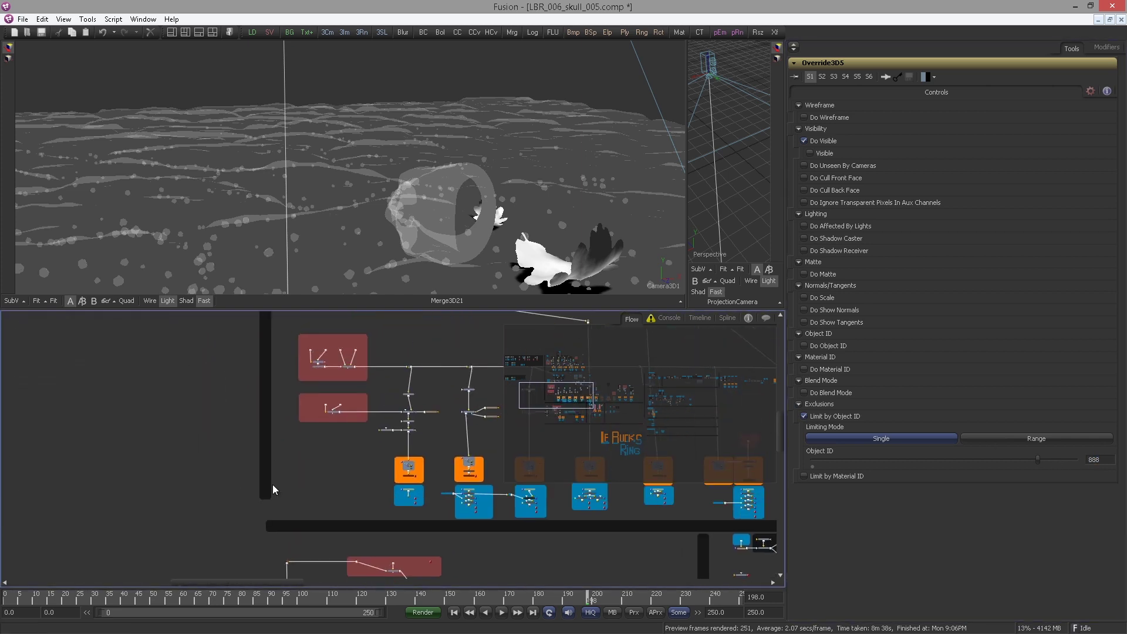
{"action": "left_click_drag", "start_coordinate": [358, 320], "coordinate": [319, 493]}
{"action": "scroll", "coordinate": [320, 433], "scroll_direction": "up", "scroll_amount": 8}
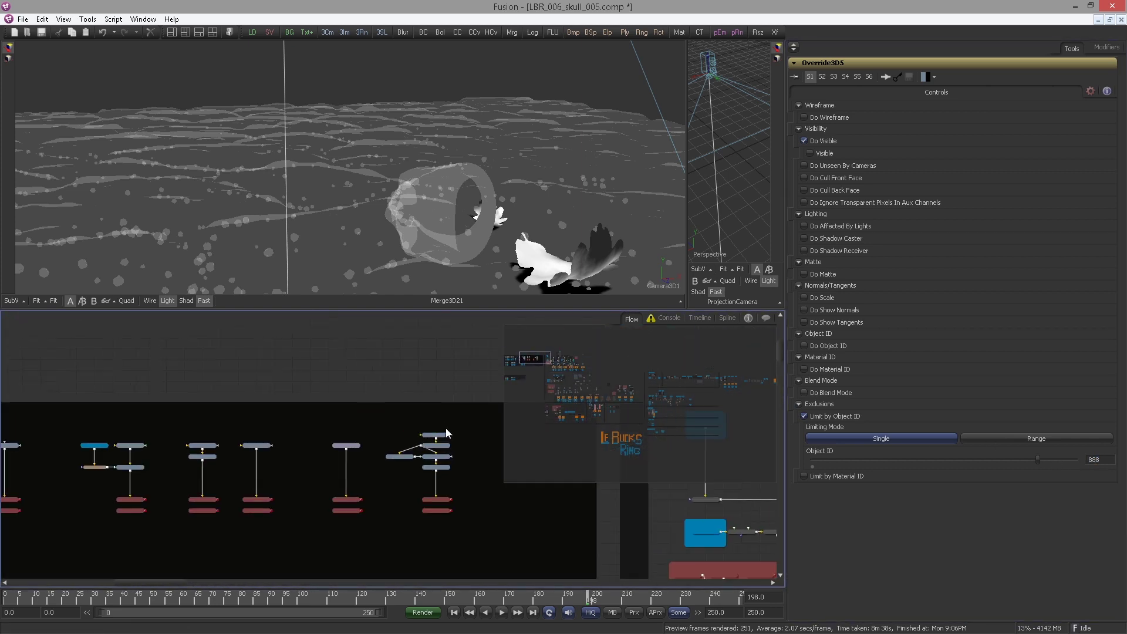
{"action": "left_click_drag", "start_coordinate": [404, 439], "coordinate": [388, 405]}
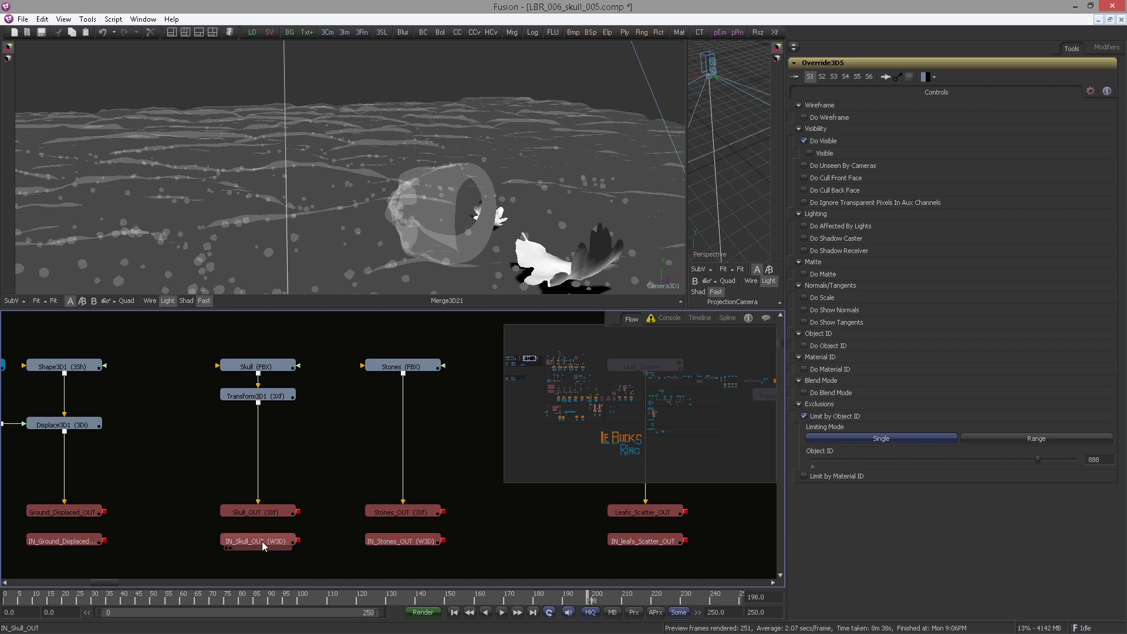
{"action": "left_click_drag", "start_coordinate": [322, 514], "coordinate": [7, 496]}
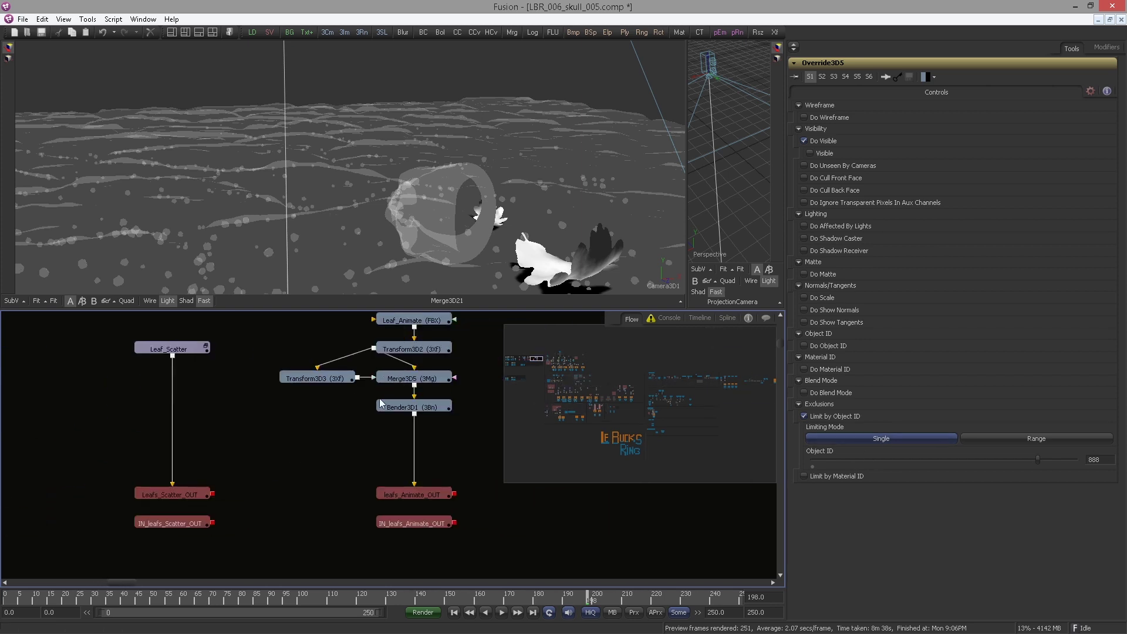
{"action": "left_click", "coordinate": [412, 522]}
{"action": "scroll", "coordinate": [413, 498], "scroll_direction": "up", "scroll_amount": 2}
{"action": "scroll", "coordinate": [413, 498], "scroll_direction": "right", "scroll_amount": 1}
{"action": "left_click", "coordinate": [377, 380]}
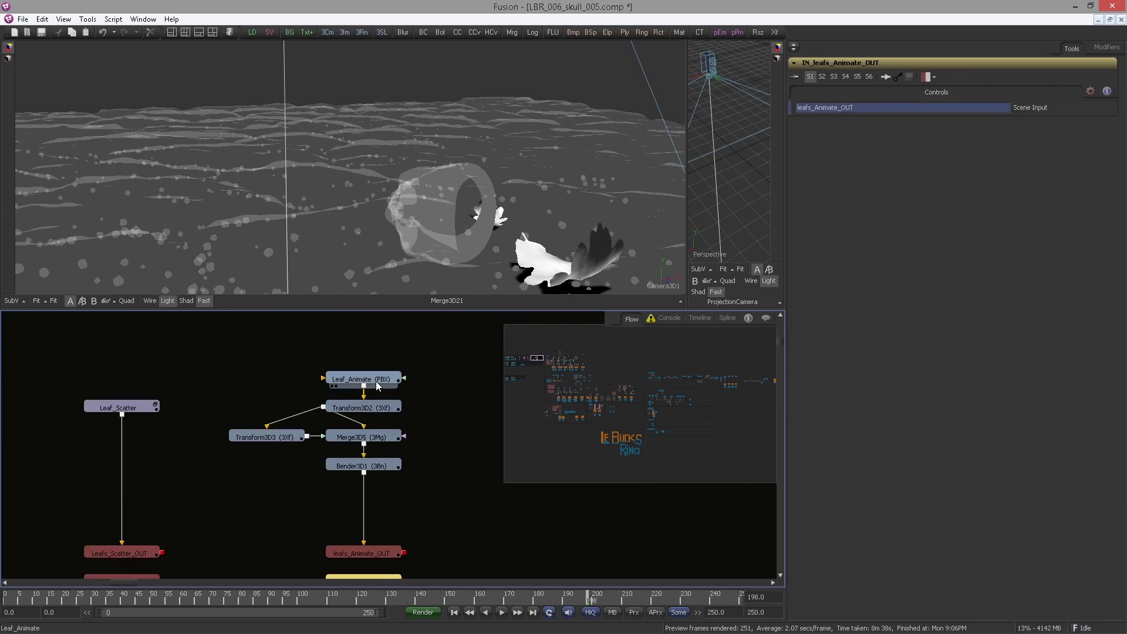
{"action": "left_click", "coordinate": [800, 342]}
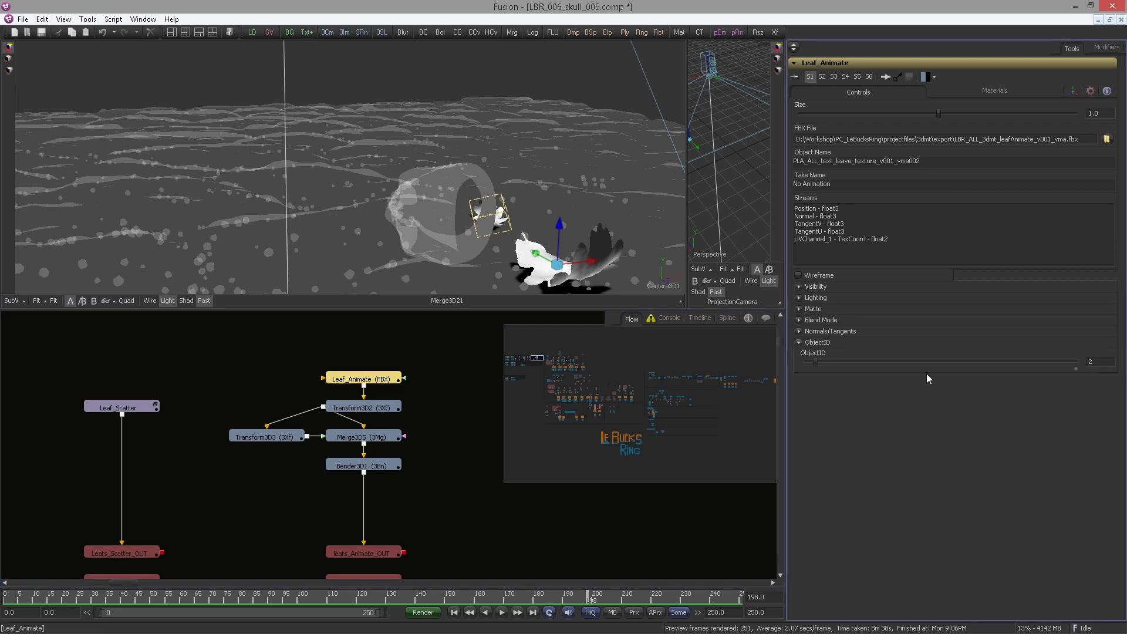
Move Leaf_Animate up to make room and insert an Override 3D node between it and Transform3D2.
{"action": "left_click_drag", "start_coordinate": [370, 379], "coordinate": [371, 350]}
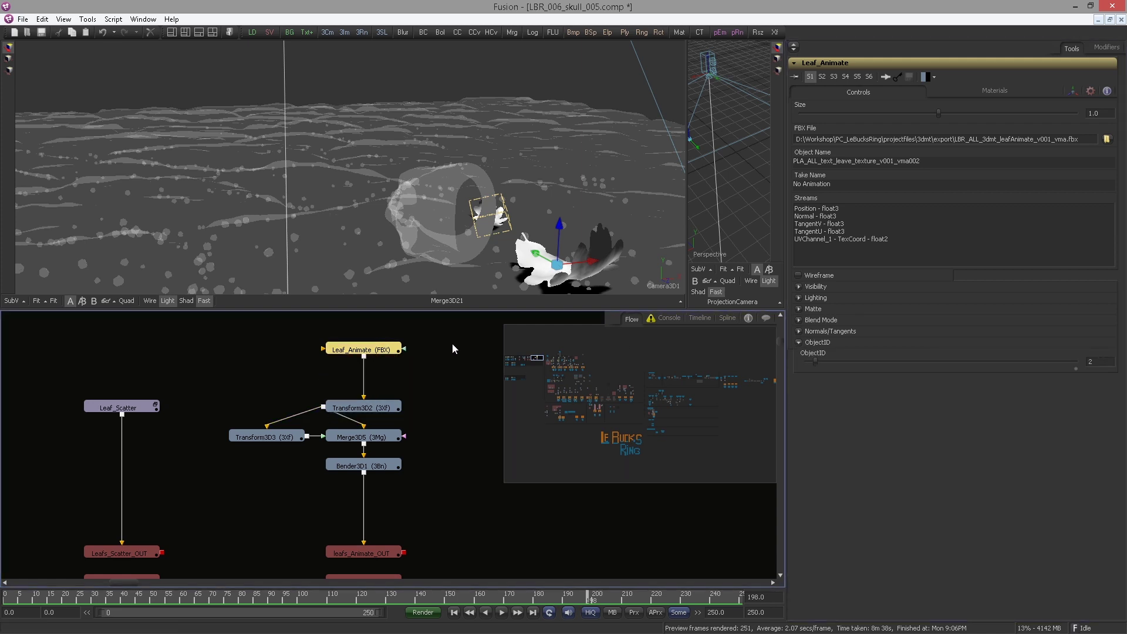
{"action": "left_click", "coordinate": [1090, 361]}
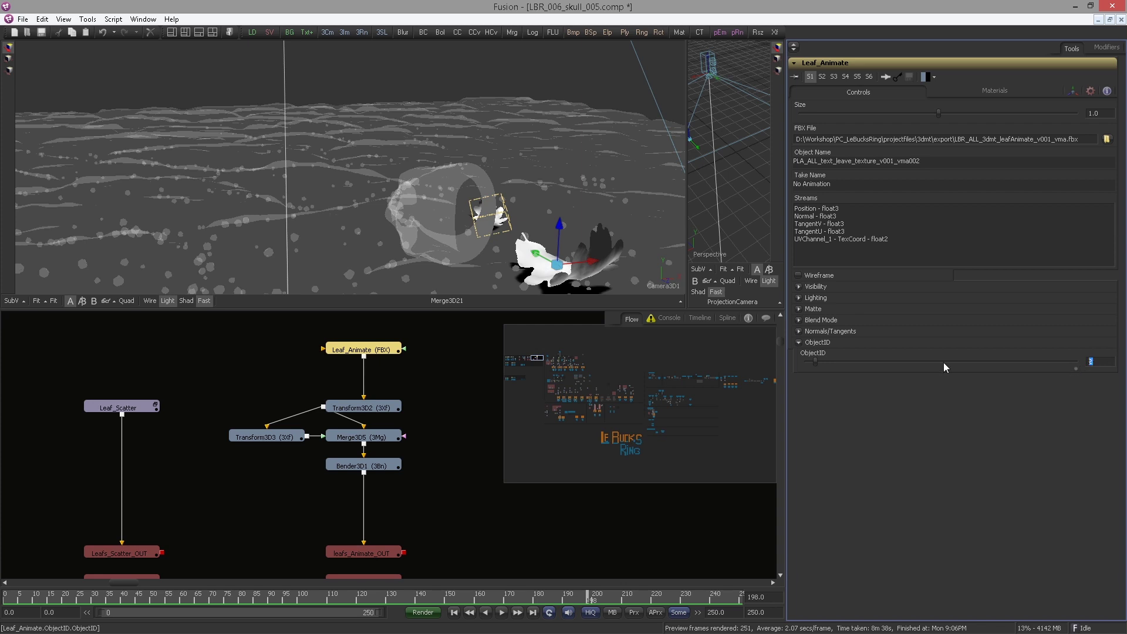
{"action": "left_click", "coordinate": [379, 350]}
{"action": "key", "text": "ctrl+space"}
{"action": "type", "text": "o"}
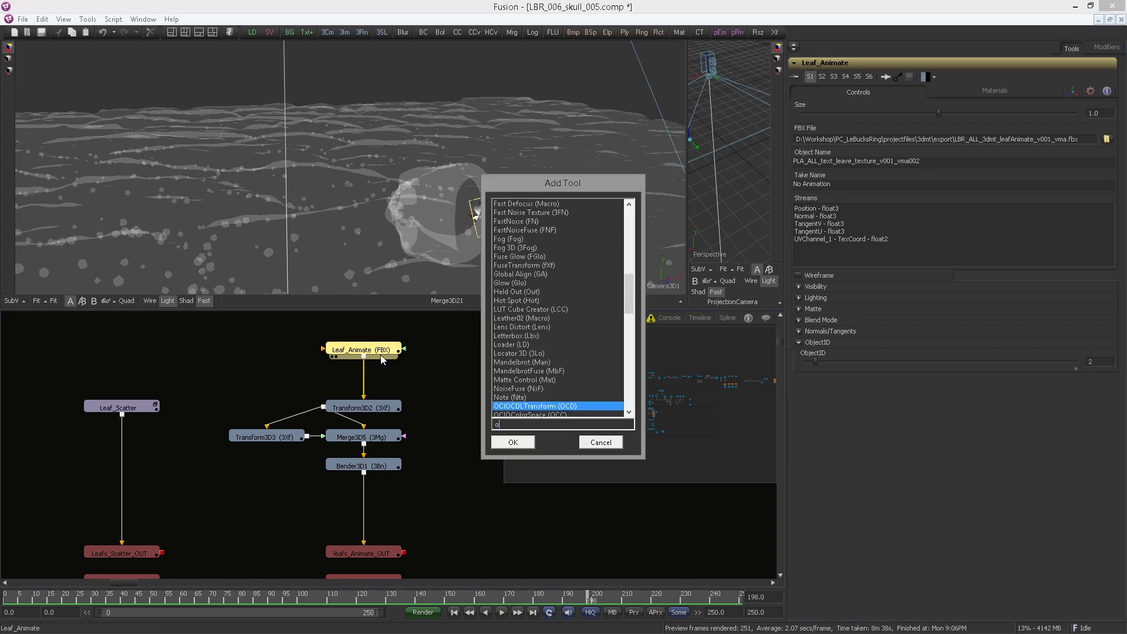
{"action": "type", "text": "ver"}
{"action": "key", "text": "Down"}
{"action": "key", "text": "Return"}
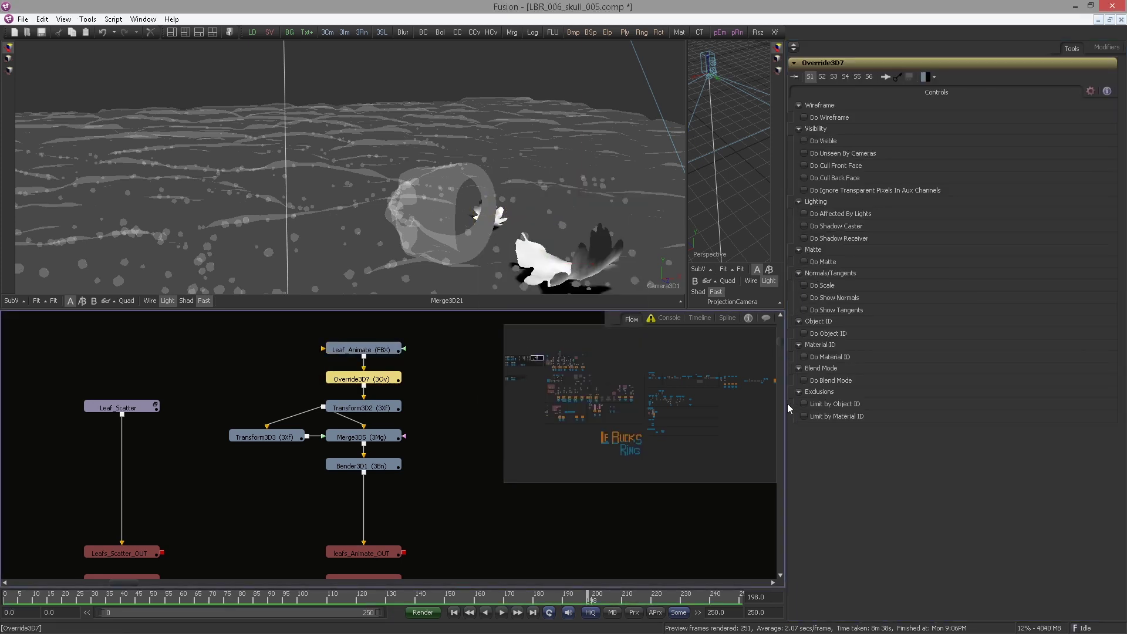
Enable Do Object ID on the new Override 3D node and set the Object ID to 888.
{"action": "left_click", "coordinate": [800, 392]}
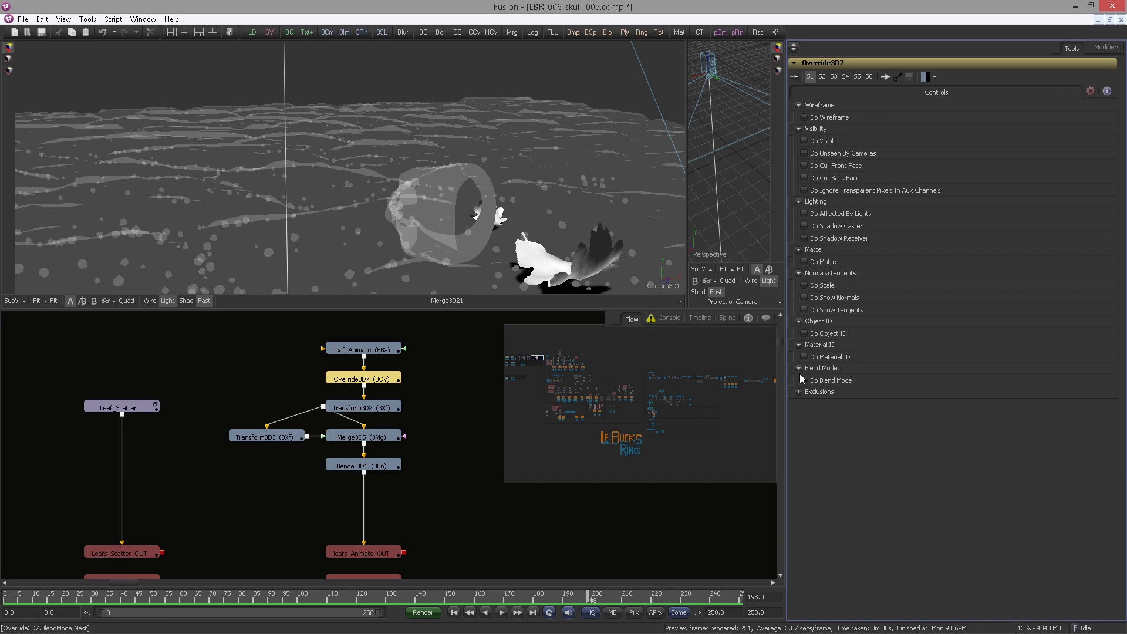
{"action": "left_click", "coordinate": [805, 334]}
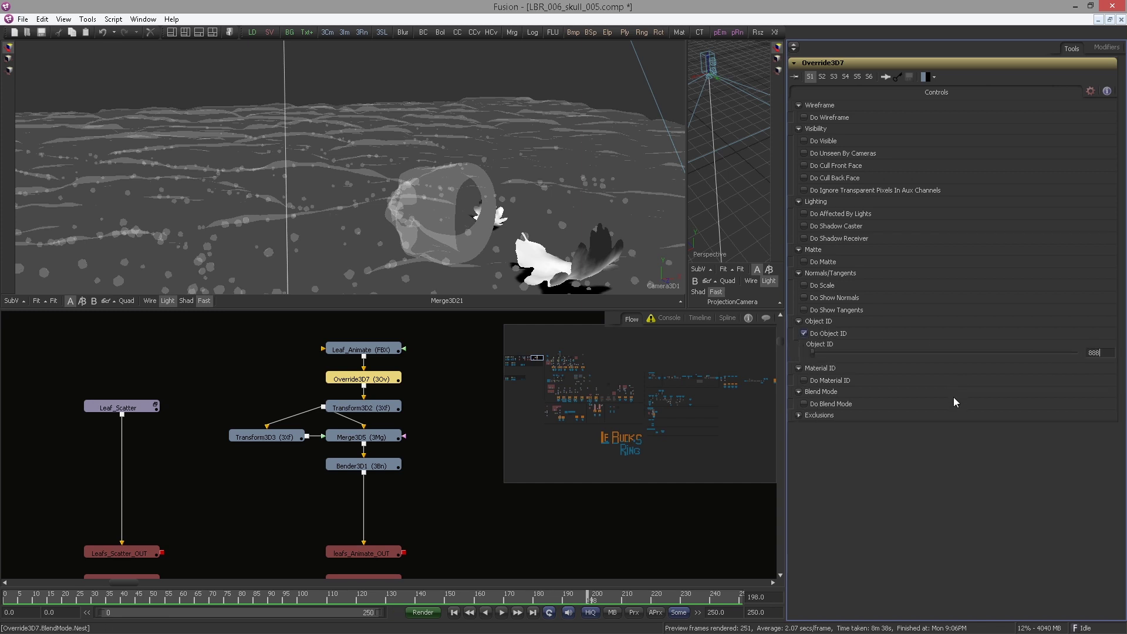
{"action": "type", "text": "888"}
{"action": "key", "text": "Return"}
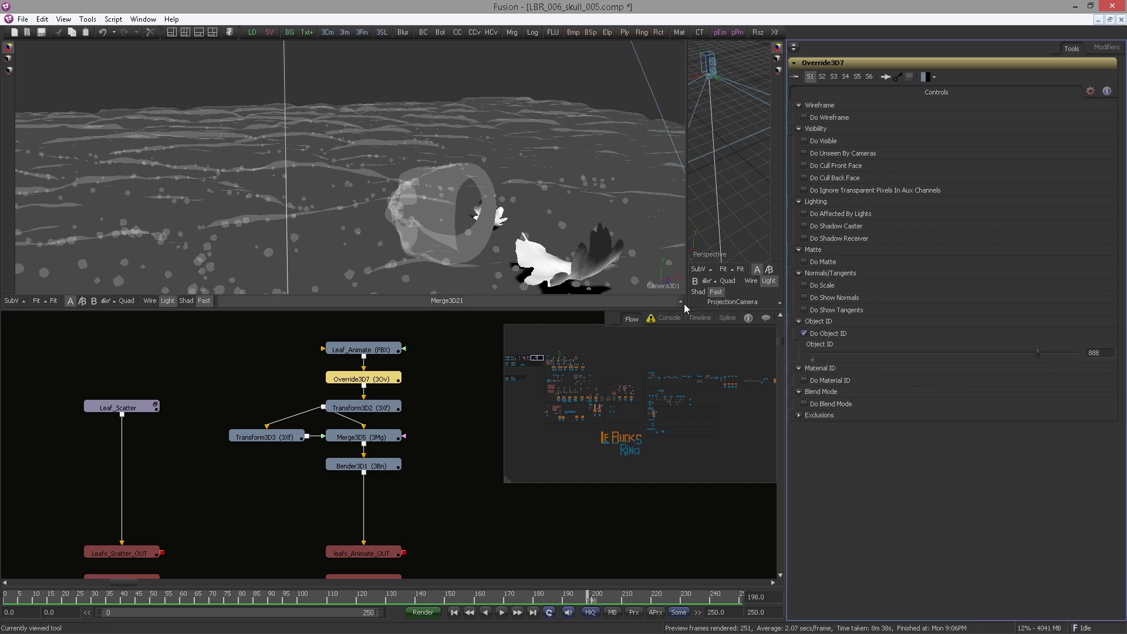
{"action": "left_click", "coordinate": [460, 399]}
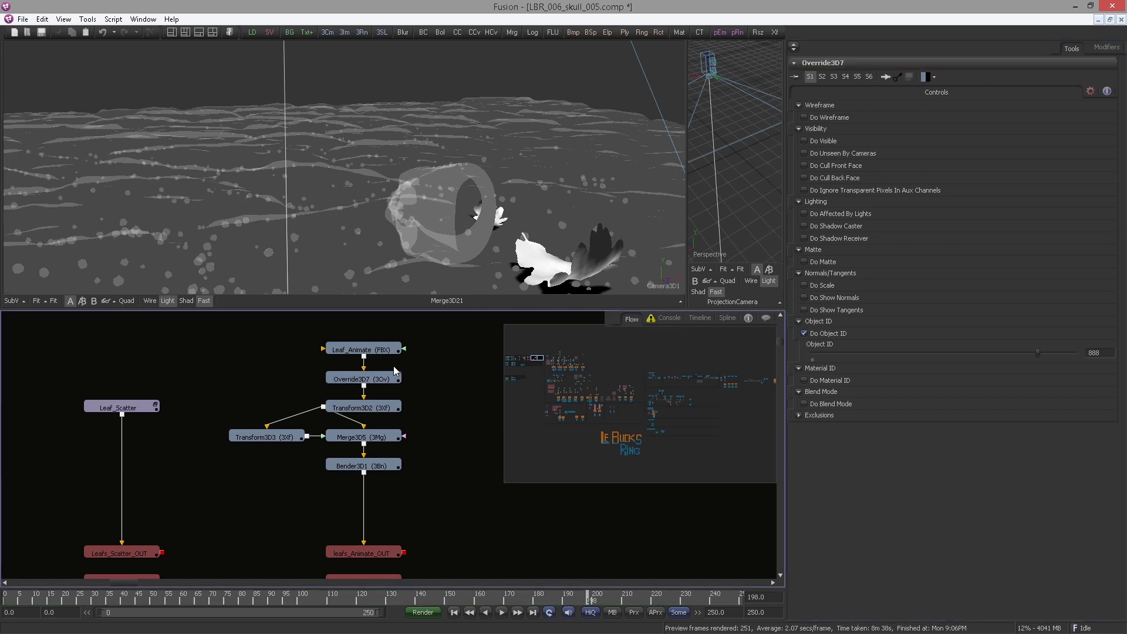
Try ObjectID 888 directly on the Leaf_Animate node and set it back to 2.
{"action": "left_click", "coordinate": [364, 349]}
{"action": "left_click", "coordinate": [1098, 361]}
{"action": "type", "text": "8"}
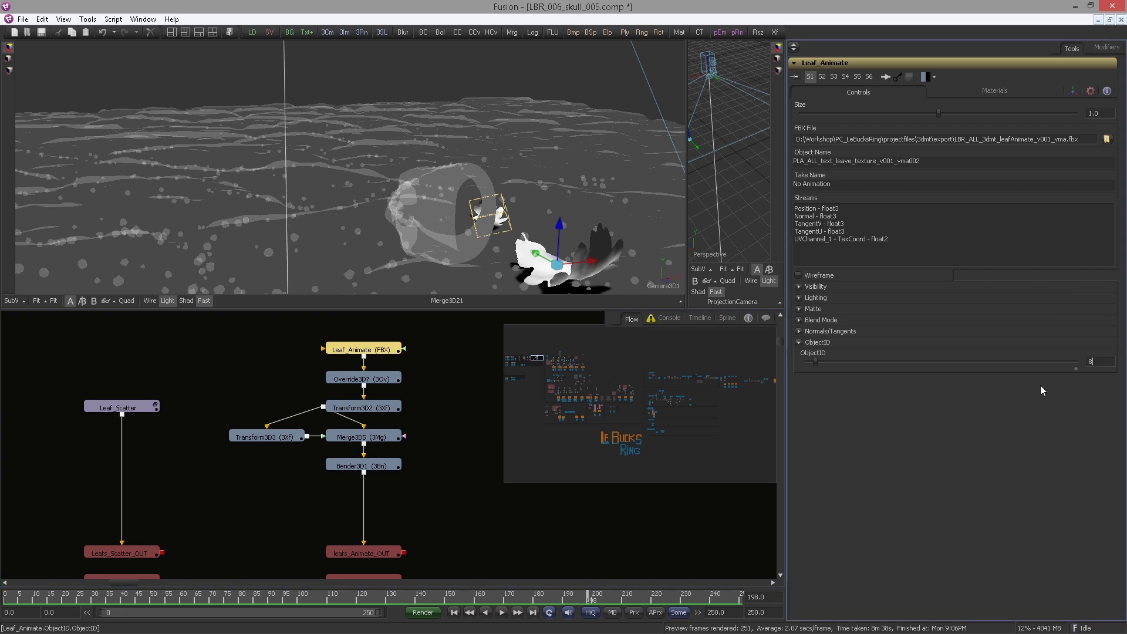
{"action": "type", "text": "88"}
{"action": "key", "text": "Tab"}
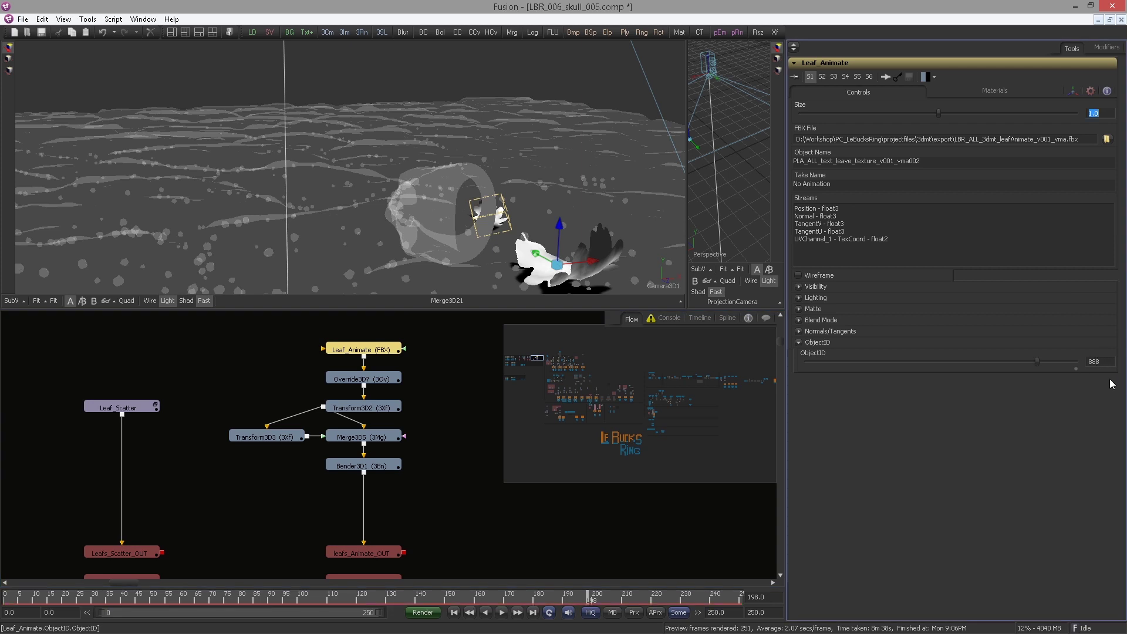
{"action": "left_click", "coordinate": [1112, 359]}
{"action": "type", "text": "2"}
{"action": "key", "text": "Return"}
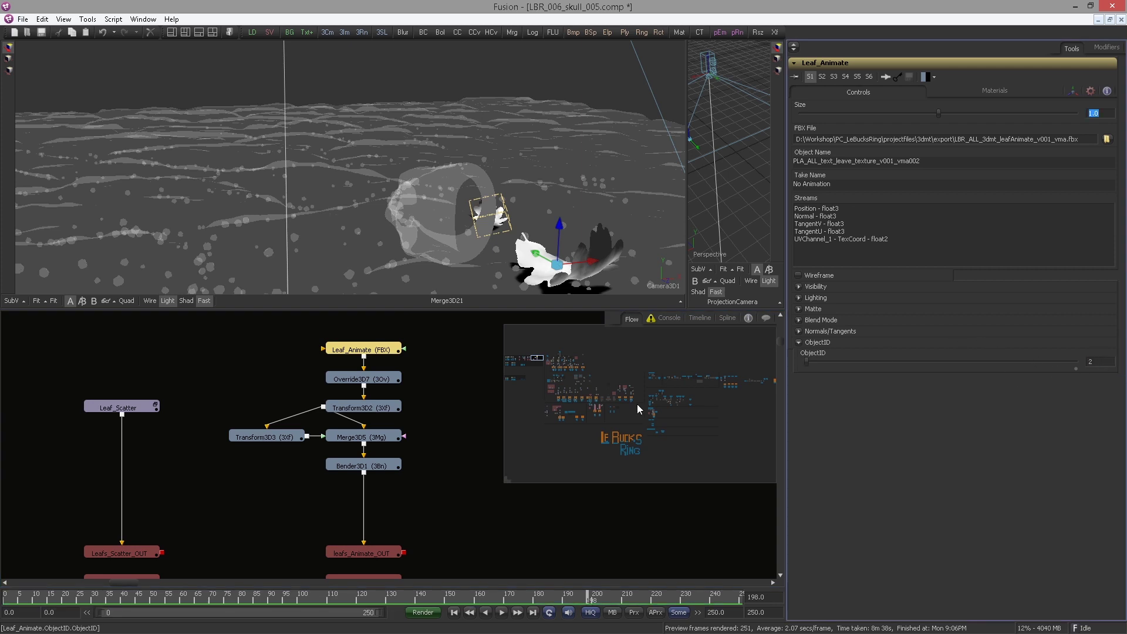
Move the Object ID override between Bender3D1 and leafs_Animate_OUT, and paste a copy of it between Stones and Stones_OUT.
{"action": "left_click_drag", "start_coordinate": [418, 437], "coordinate": [420, 428]}
{"action": "left_click_drag", "start_coordinate": [381, 370], "coordinate": [369, 495]}
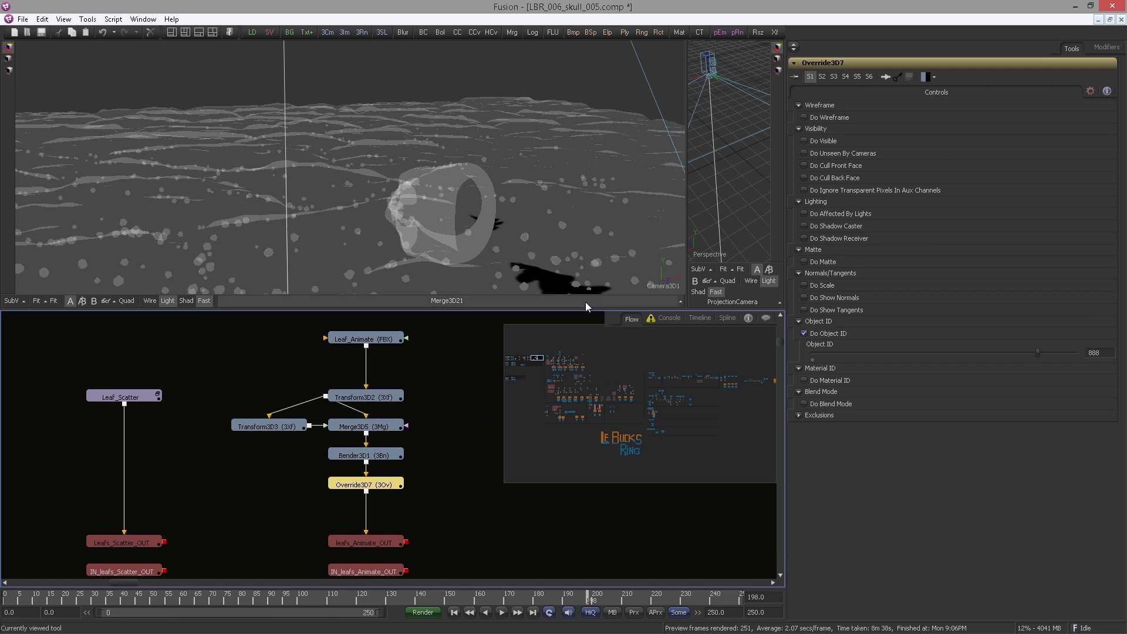
{"action": "left_click_drag", "start_coordinate": [453, 390], "coordinate": [376, 397]}
{"action": "scroll", "coordinate": [355, 396], "scroll_direction": "down", "scroll_amount": 1}
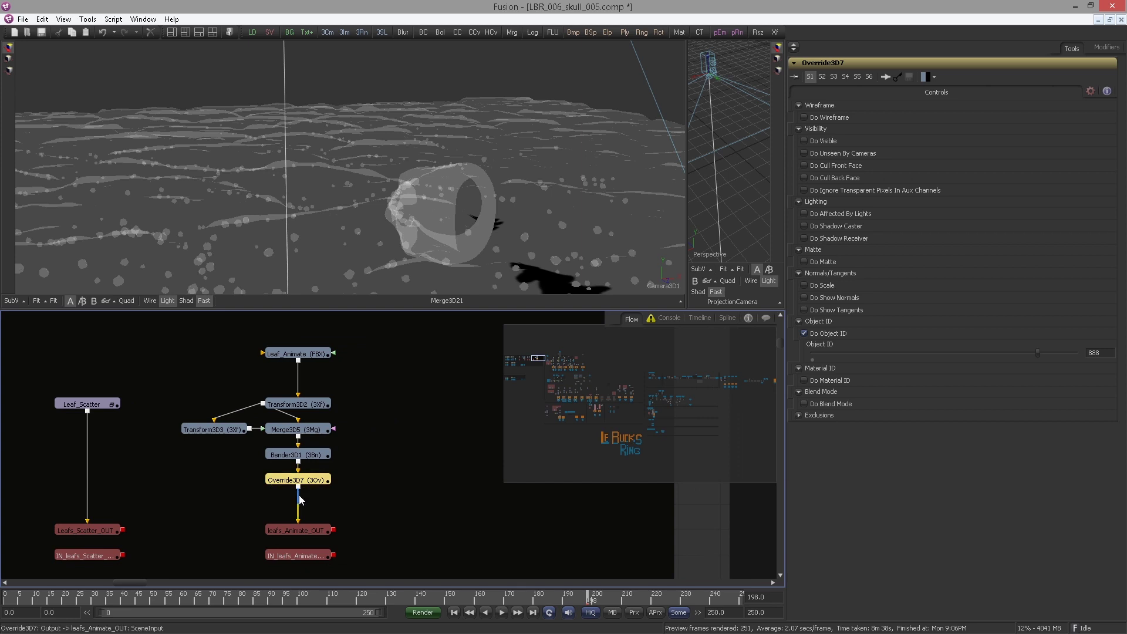
{"action": "left_click_drag", "start_coordinate": [388, 462], "coordinate": [126, 417]}
{"action": "left_click_drag", "start_coordinate": [276, 438], "coordinate": [555, 437]}
{"action": "left_click_drag", "start_coordinate": [102, 437], "coordinate": [371, 433]}
{"action": "left_click", "coordinate": [295, 365]}
{"action": "key", "text": "ctrl+v"}
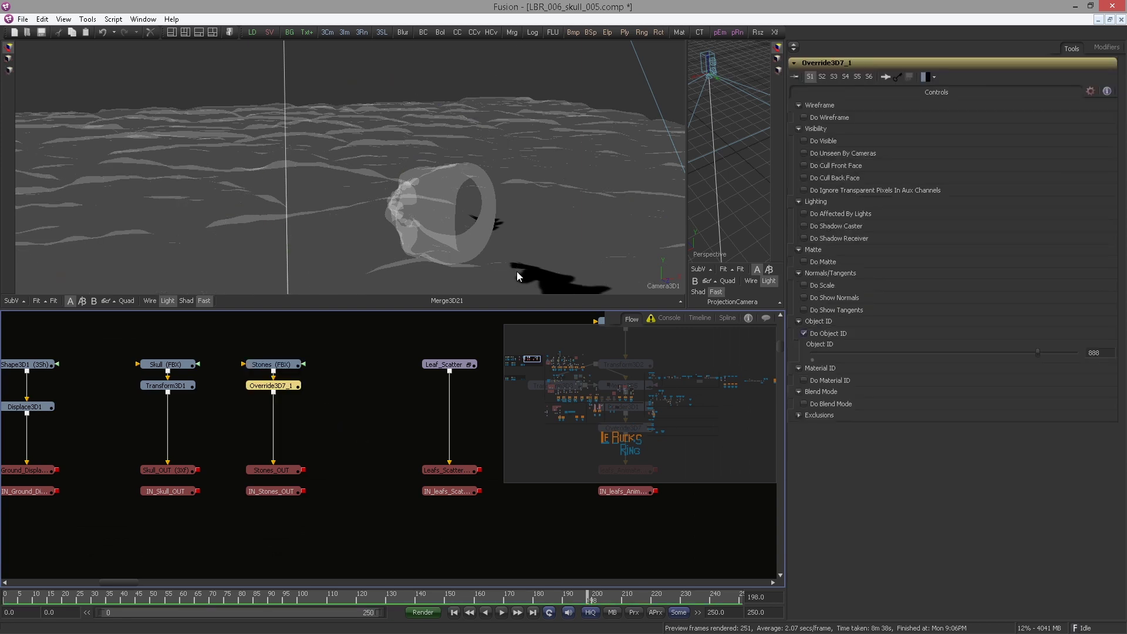
{"action": "left_click", "coordinate": [359, 418]}
Return to the leaf shadow setup and display the renderer of leaf_Shadow_OUT in the first viewer.
{"action": "scroll", "coordinate": [374, 421], "scroll_direction": "down", "scroll_amount": 6}
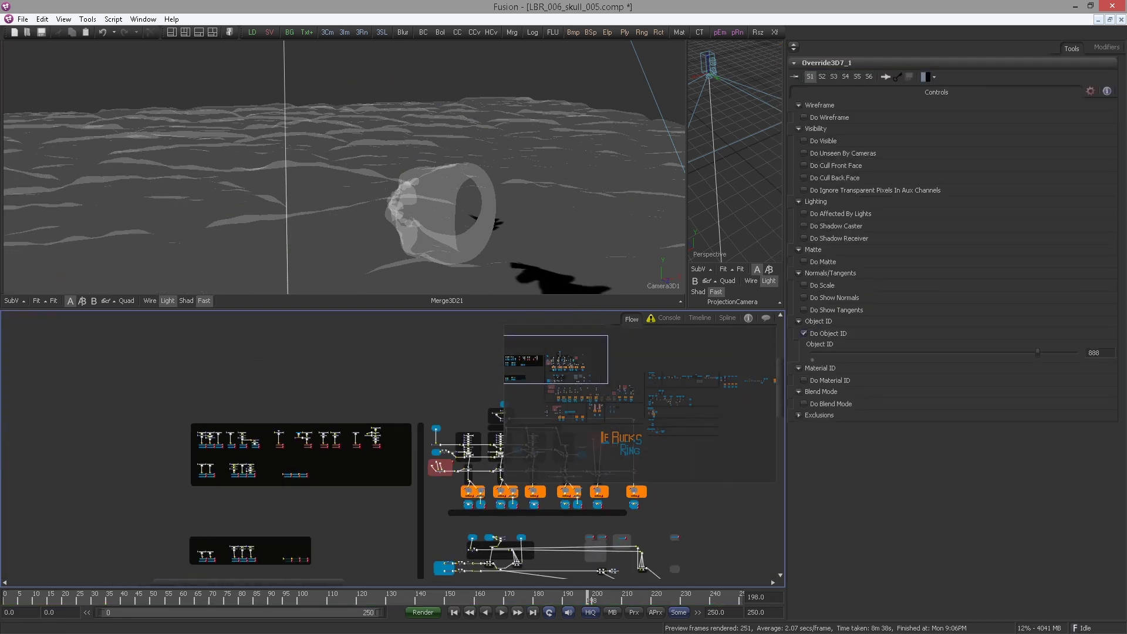
{"action": "left_click_drag", "start_coordinate": [411, 563], "coordinate": [304, 460]}
{"action": "left_click_drag", "start_coordinate": [234, 558], "coordinate": [76, 445]}
{"action": "scroll", "coordinate": [190, 483], "scroll_direction": "up", "scroll_amount": 3}
{"action": "left_click_drag", "start_coordinate": [189, 482], "coordinate": [61, 418]}
{"action": "scroll", "coordinate": [198, 464], "scroll_direction": "up", "scroll_amount": 3}
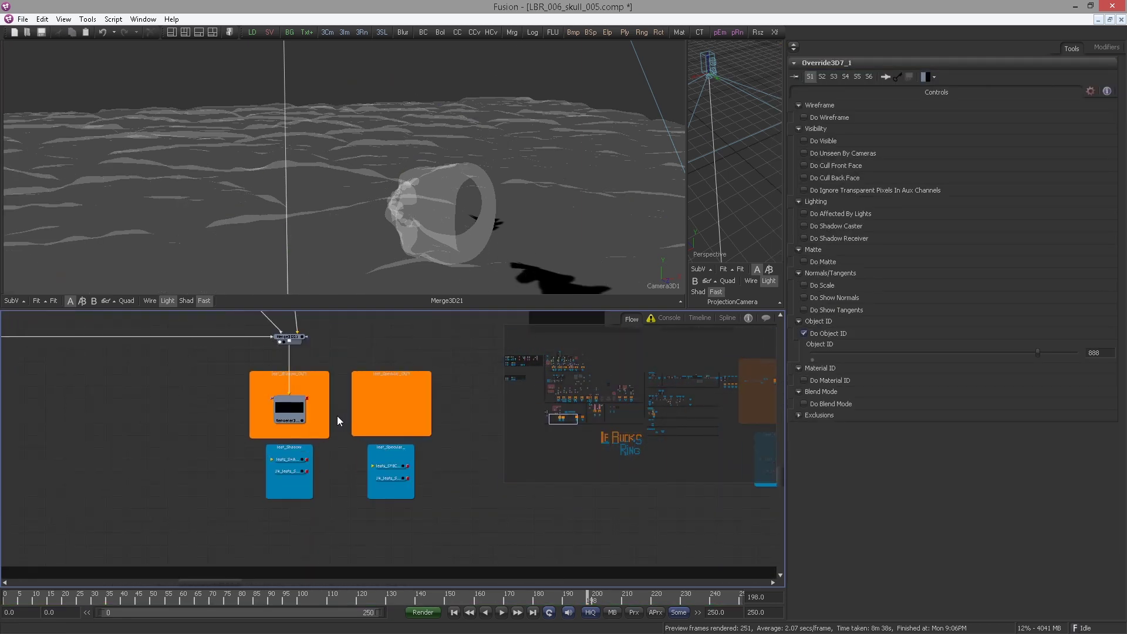
{"action": "left_click_drag", "start_coordinate": [290, 409], "coordinate": [243, 190]}
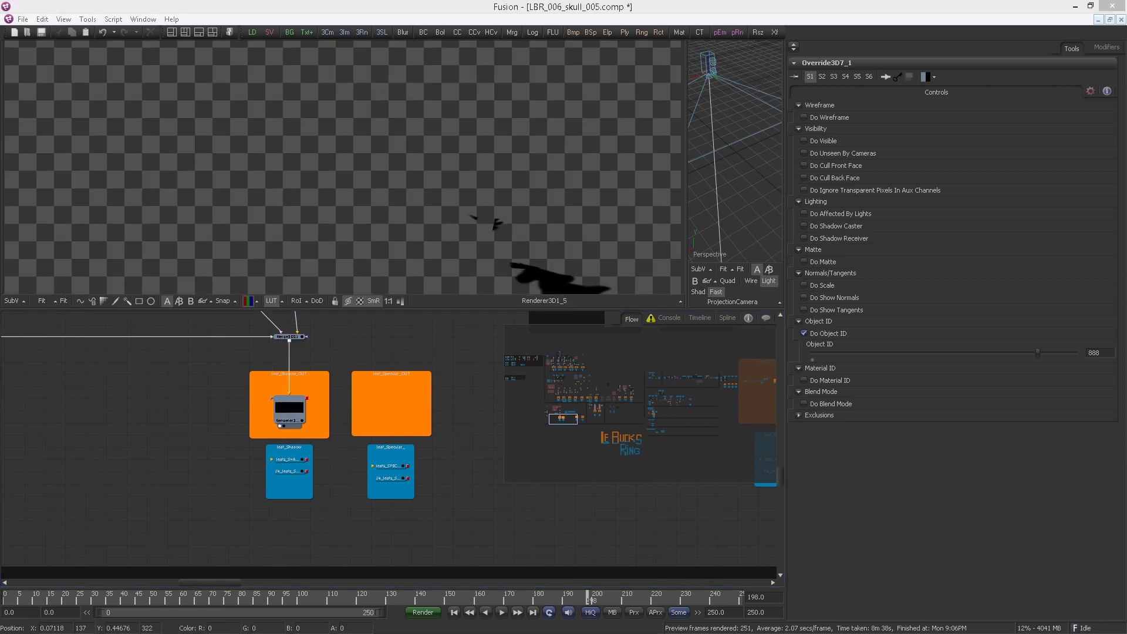
{"action": "left_click_drag", "start_coordinate": [424, 219], "coordinate": [388, 223]}
Connect the output of Renderer3D1_5 to the leafs_SHADOW_OUT node.
{"action": "left_click_drag", "start_coordinate": [262, 425], "coordinate": [396, 423]}
{"action": "left_click_drag", "start_coordinate": [335, 390], "coordinate": [333, 366]}
{"action": "left_click_drag", "start_coordinate": [265, 316], "coordinate": [240, 322]}
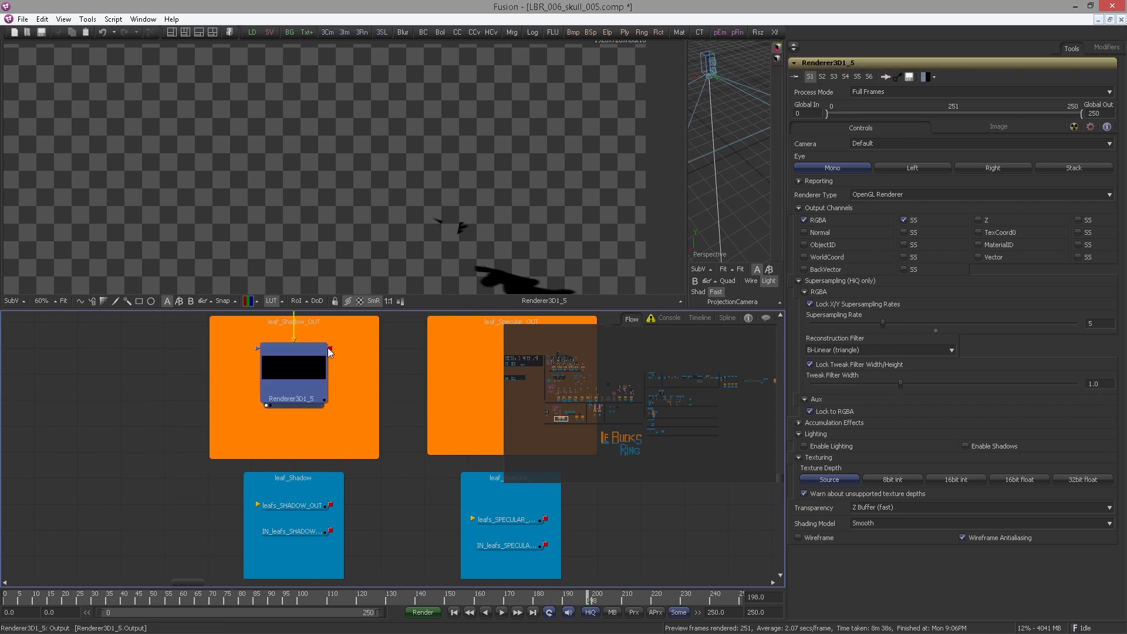
{"action": "left_click_drag", "start_coordinate": [330, 347], "coordinate": [291, 493]}
{"action": "left_click", "coordinate": [293, 506]}
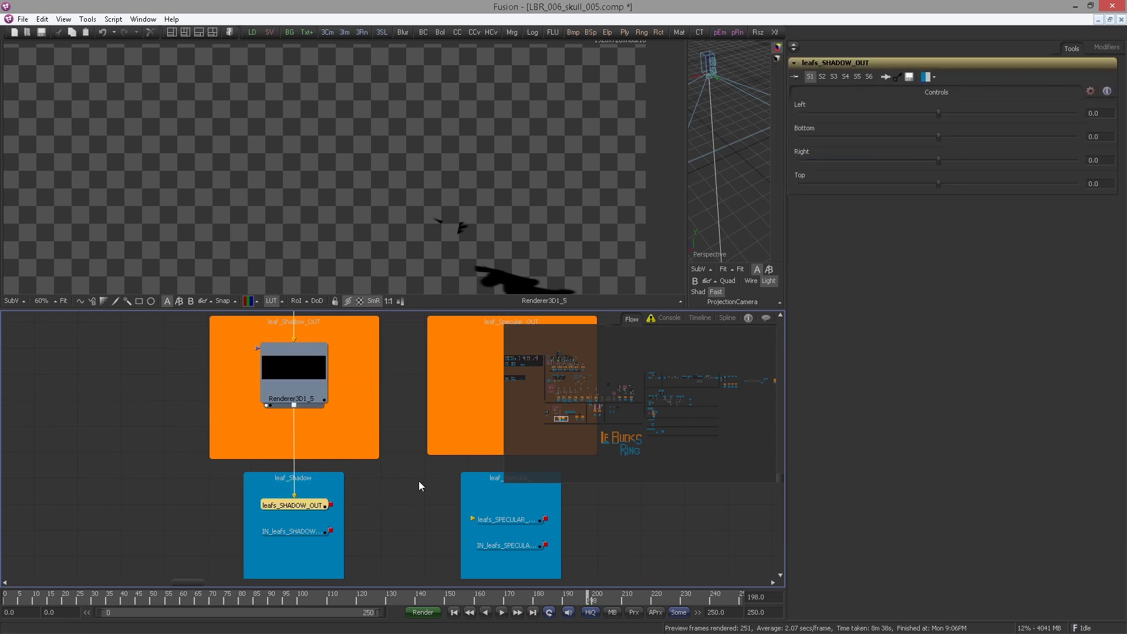
{"action": "left_click_drag", "start_coordinate": [382, 480], "coordinate": [259, 449]}
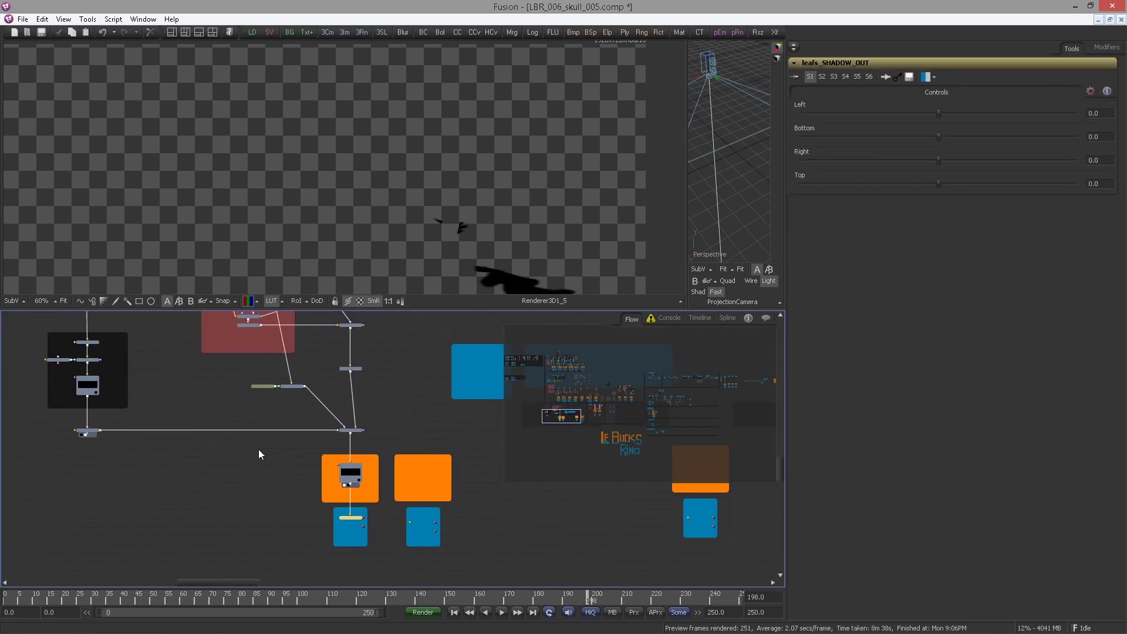
Copy the renderer from leaf_Shadow_OUT and paste the duplicate into the leaf_Specular_OUT group.
{"action": "left_click_drag", "start_coordinate": [352, 438], "coordinate": [284, 462]}
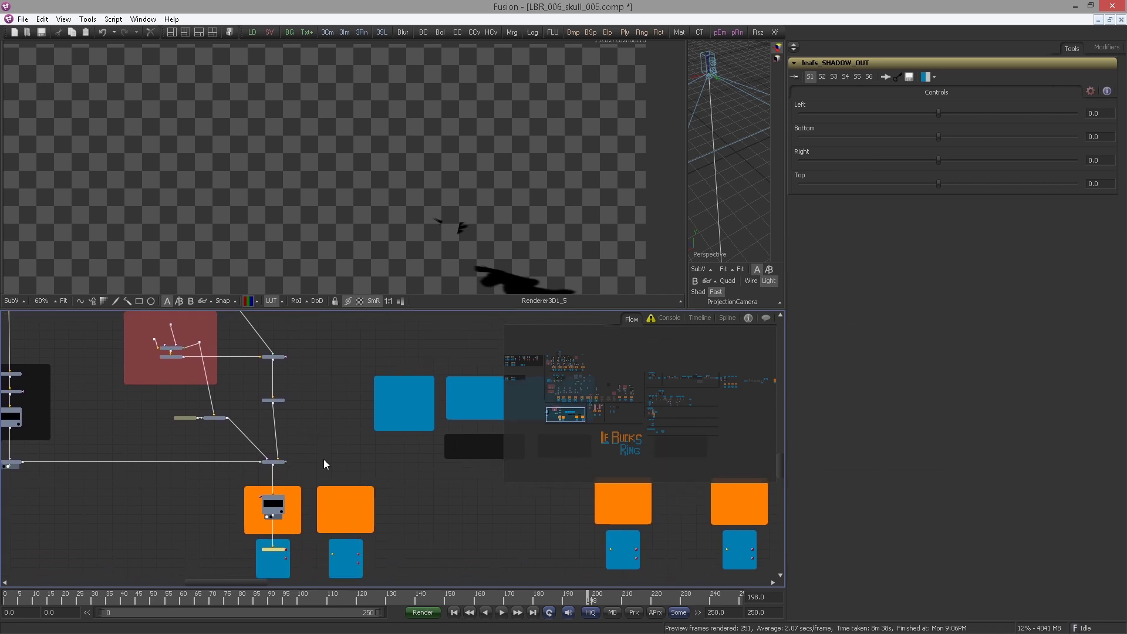
{"action": "scroll", "coordinate": [322, 459], "scroll_direction": "up", "scroll_amount": 4}
{"action": "left_click_drag", "start_coordinate": [408, 478], "coordinate": [419, 449]}
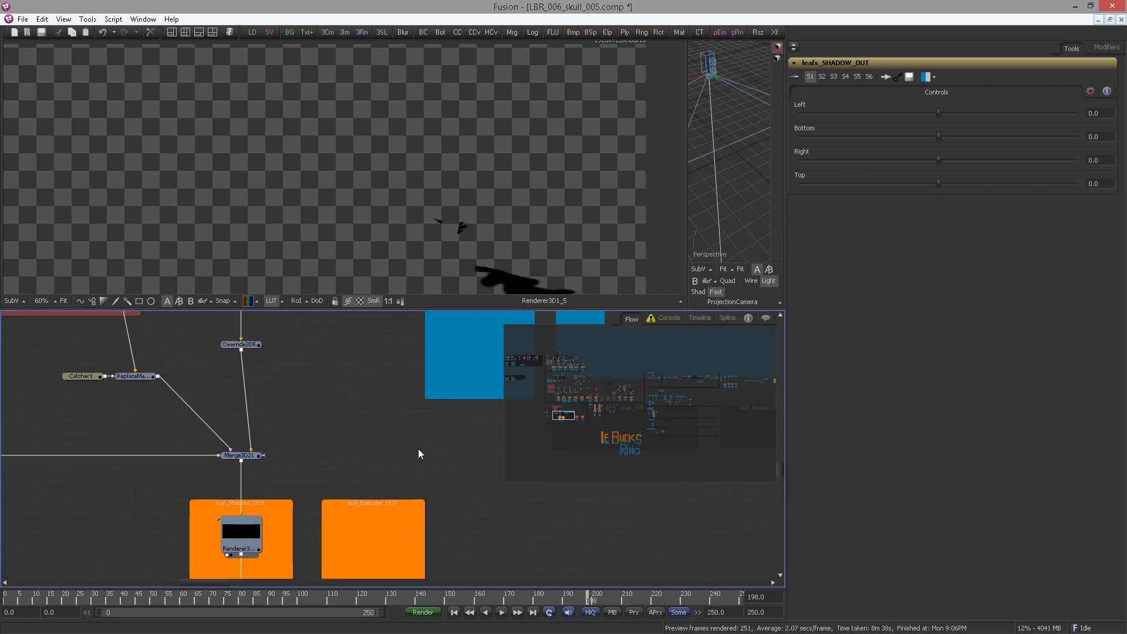
{"action": "scroll", "coordinate": [345, 446], "scroll_direction": "down", "scroll_amount": 3}
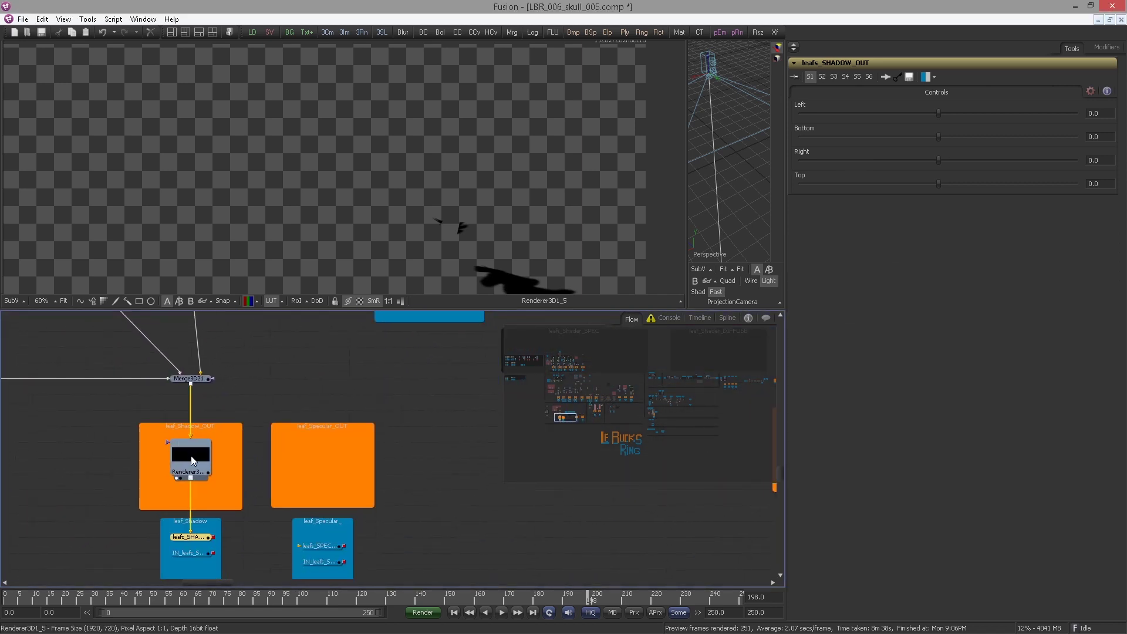
{"action": "left_click", "coordinate": [191, 456]}
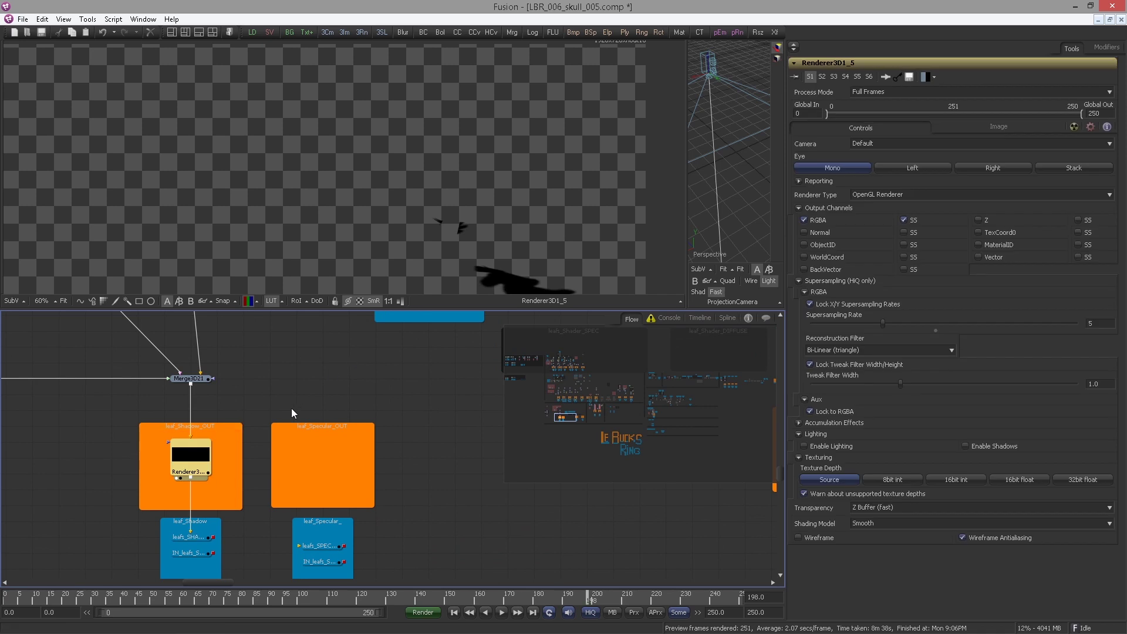
{"action": "left_click", "coordinate": [322, 398]}
{"action": "key", "text": "ctrl+v"}
{"action": "left_click_drag", "start_coordinate": [286, 421], "coordinate": [316, 468]}
{"action": "left_click_drag", "start_coordinate": [310, 324], "coordinate": [322, 406]}
Add a Replace Material 3D node above leaf_Specular_OUT and connect it to the input of the specular renderer.
{"action": "left_click", "coordinate": [322, 407]}
{"action": "key", "text": "ctrl+space"}
{"action": "type", "text": "repl"}
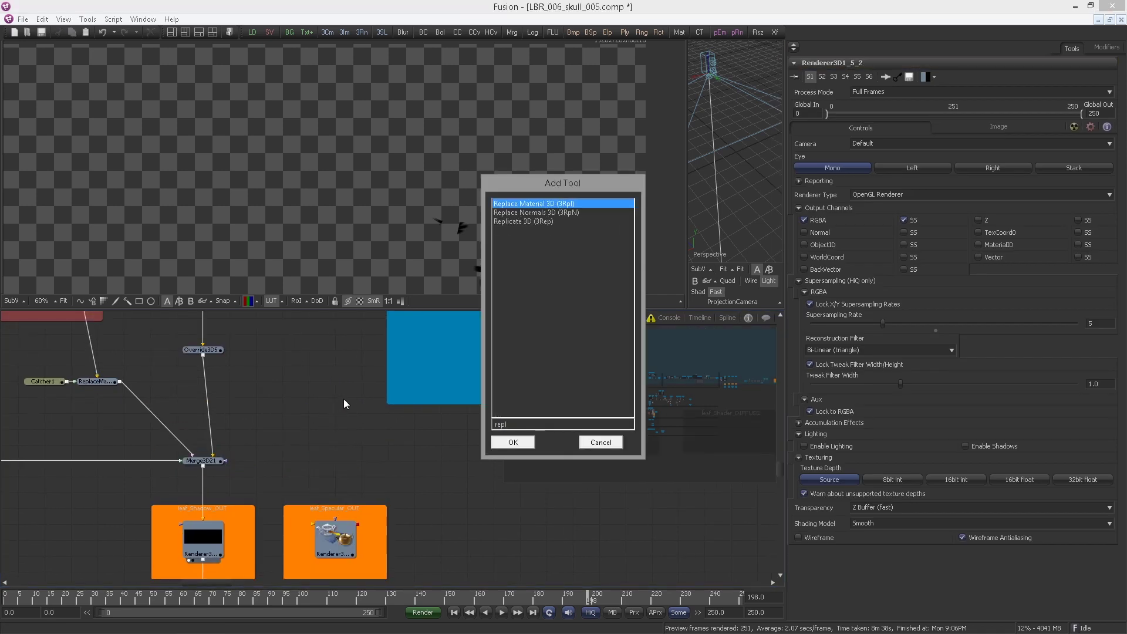
{"action": "key", "text": "Return"}
{"action": "left_click", "coordinate": [335, 460]}
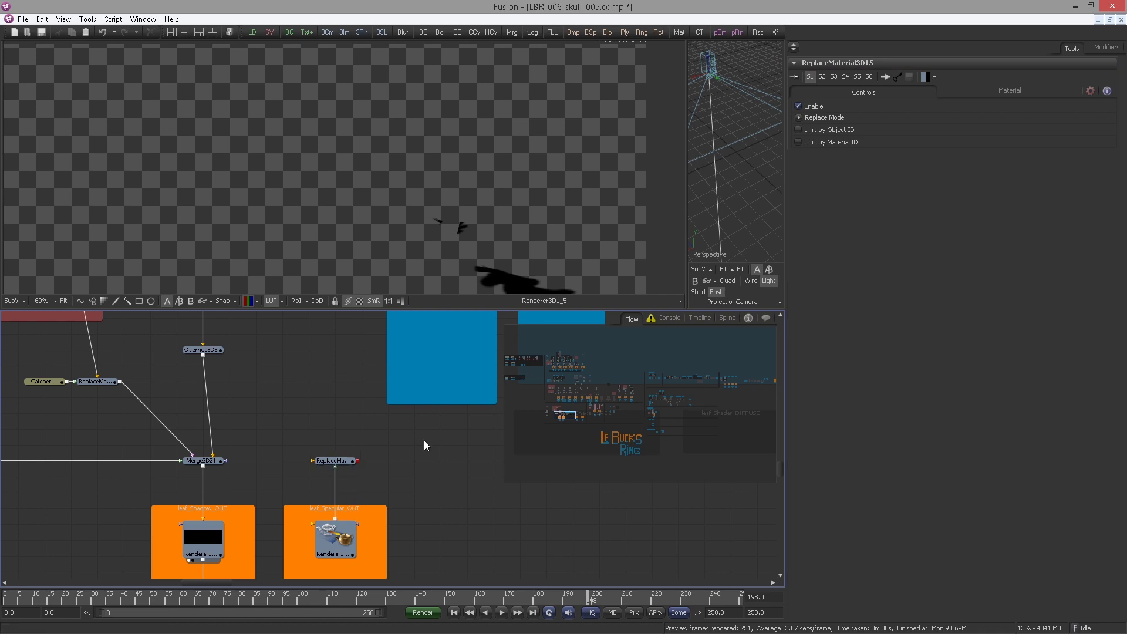
{"action": "scroll", "coordinate": [424, 440], "scroll_direction": "up", "scroll_amount": 1}
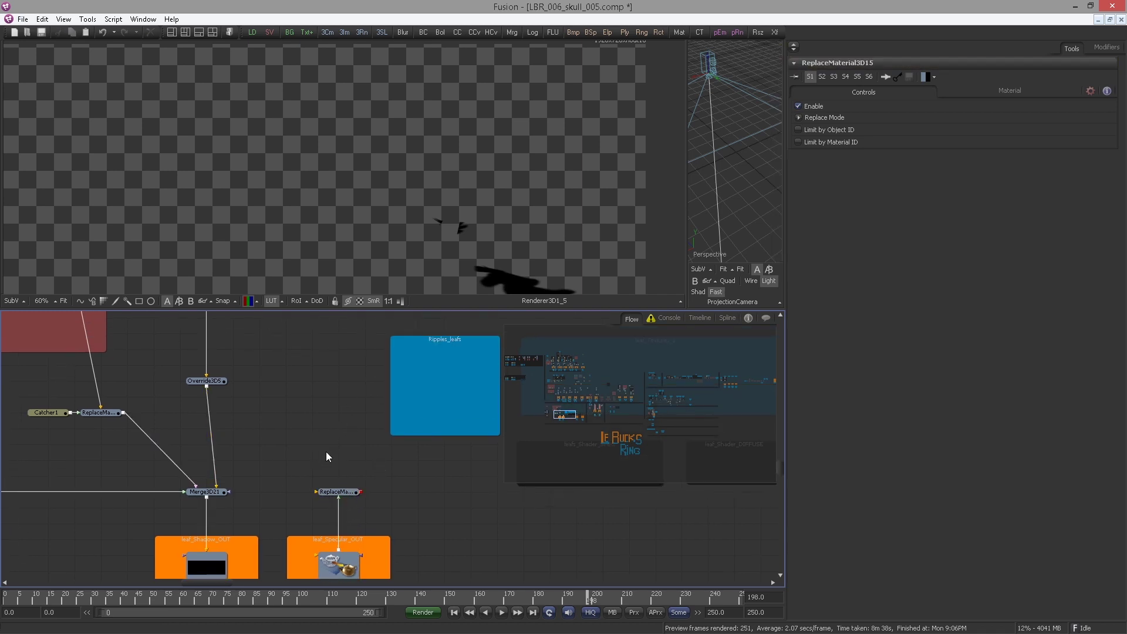
{"action": "left_click_drag", "start_coordinate": [326, 452], "coordinate": [315, 502]}
{"action": "left_click_drag", "start_coordinate": [354, 409], "coordinate": [349, 349]}
{"action": "left_click", "coordinate": [325, 503]}
{"action": "left_click", "coordinate": [343, 484]}
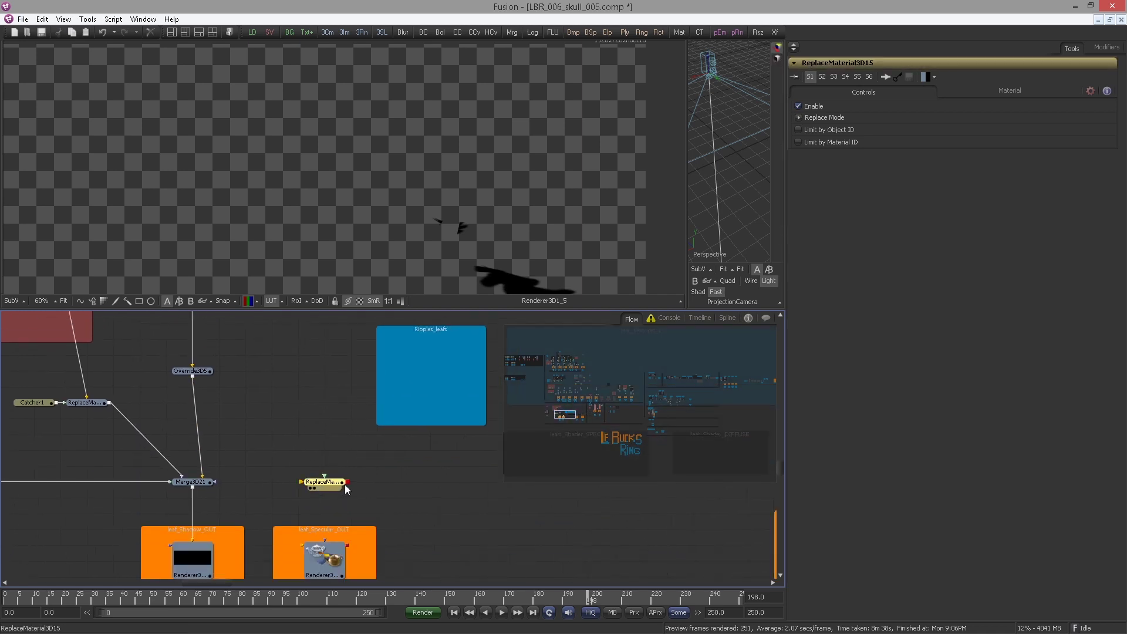
{"action": "scroll", "coordinate": [384, 382], "scroll_direction": "up", "scroll_amount": 3}
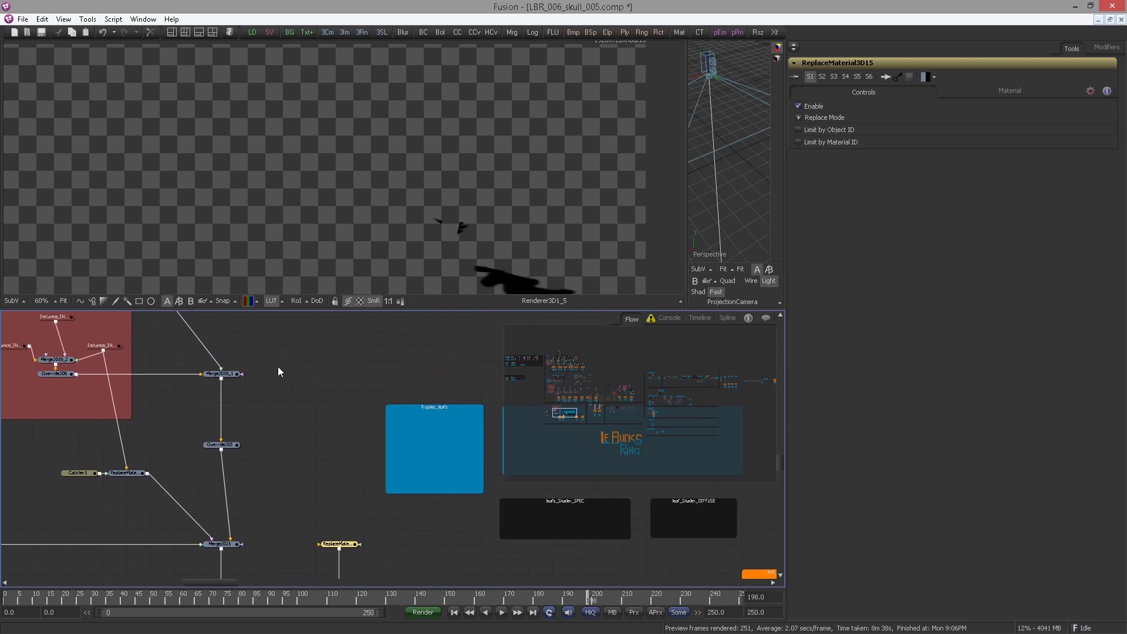
Display Merge3D19_1 in the first viewer and connect it to the new Replace Material node through a pipe router at a right angle.
{"action": "left_click_drag", "start_coordinate": [229, 376], "coordinate": [505, 202]}
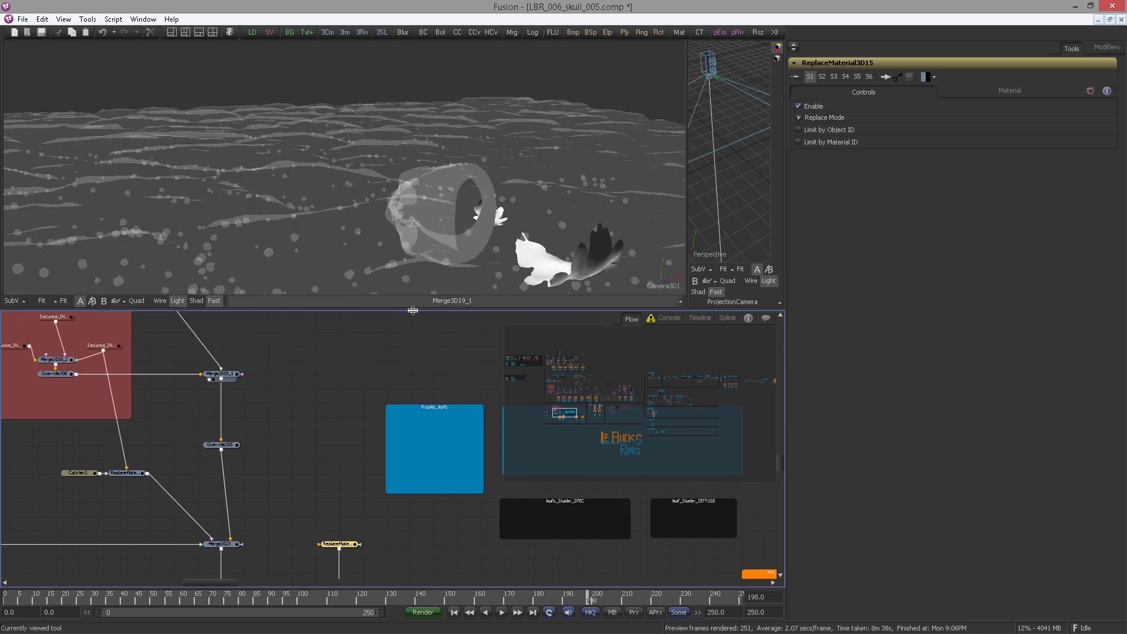
{"action": "left_click_drag", "start_coordinate": [313, 389], "coordinate": [266, 357]}
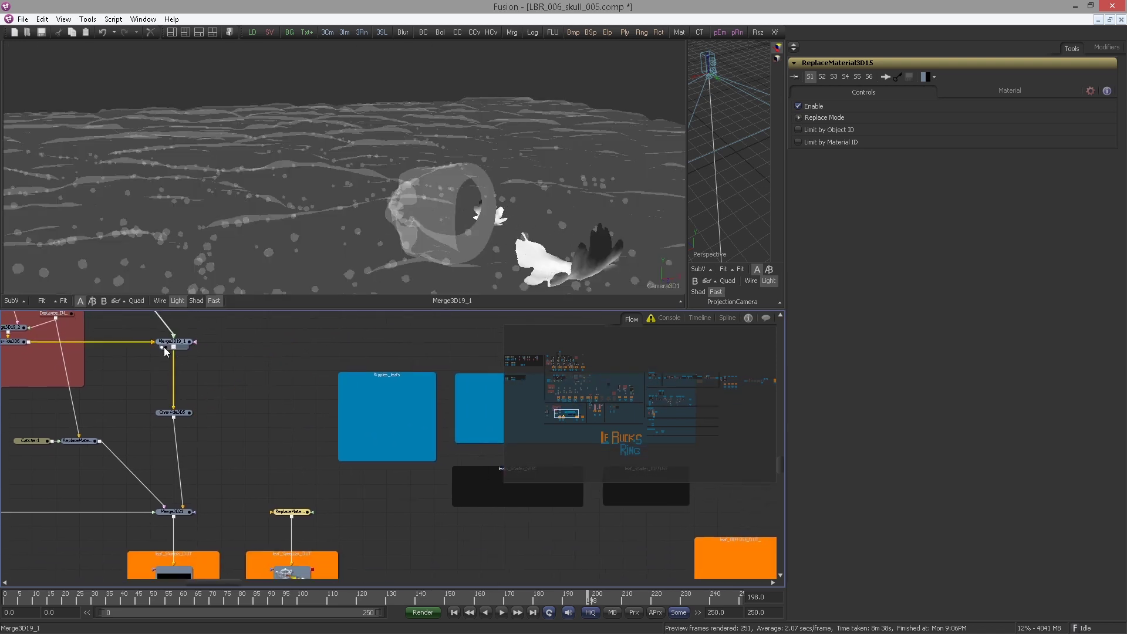
{"action": "left_click_drag", "start_coordinate": [174, 347], "coordinate": [279, 509]}
{"action": "left_click", "coordinate": [227, 438], "text": "alt"}
{"action": "left_click_drag", "start_coordinate": [233, 438], "coordinate": [291, 343]}
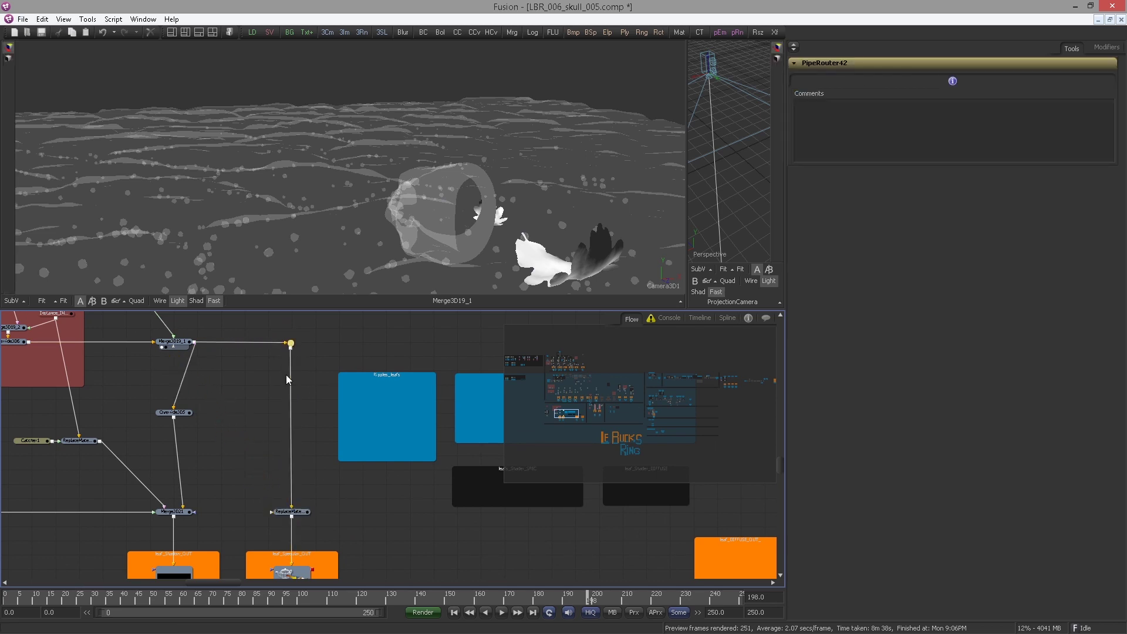
Add a Reflect node and a Phong node side by side in the leafs_Shader_SPEC group.
{"action": "left_click_drag", "start_coordinate": [312, 422], "coordinate": [247, 412]}
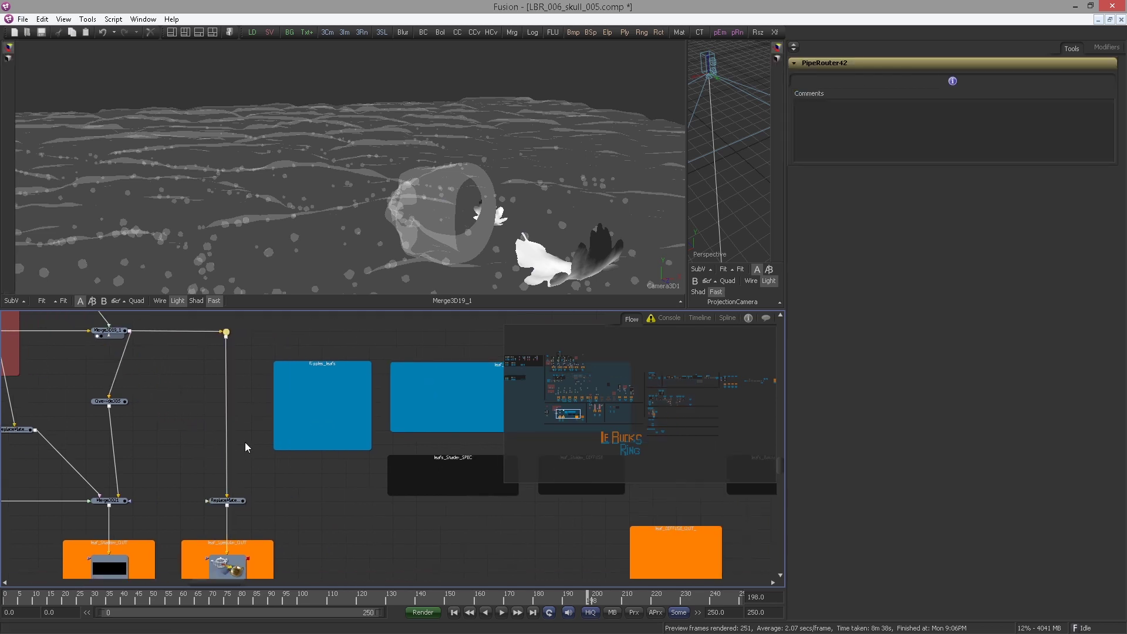
{"action": "left_click", "coordinate": [226, 500]}
{"action": "left_click_drag", "start_coordinate": [417, 467], "coordinate": [246, 481]}
{"action": "scroll", "coordinate": [247, 480], "scroll_direction": "up", "scroll_amount": 3}
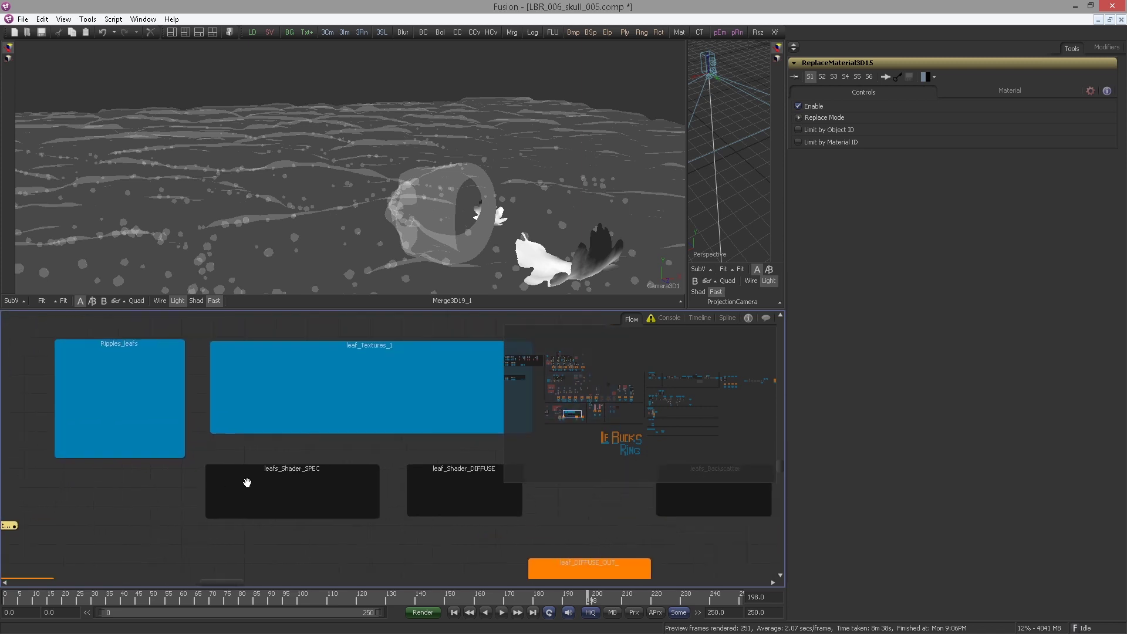
{"action": "left_click", "coordinate": [229, 508]}
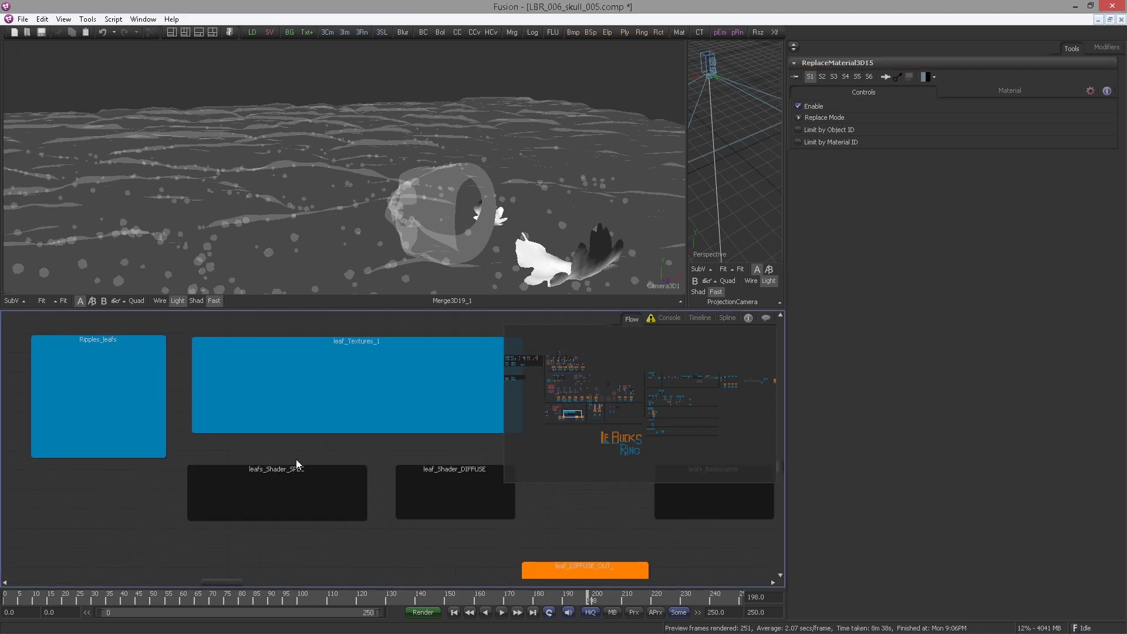
{"action": "key", "text": "ctrl+space"}
{"action": "type", "text": "ref"}
{"action": "key", "text": "Return"}
{"action": "key", "text": "ctrl+space"}
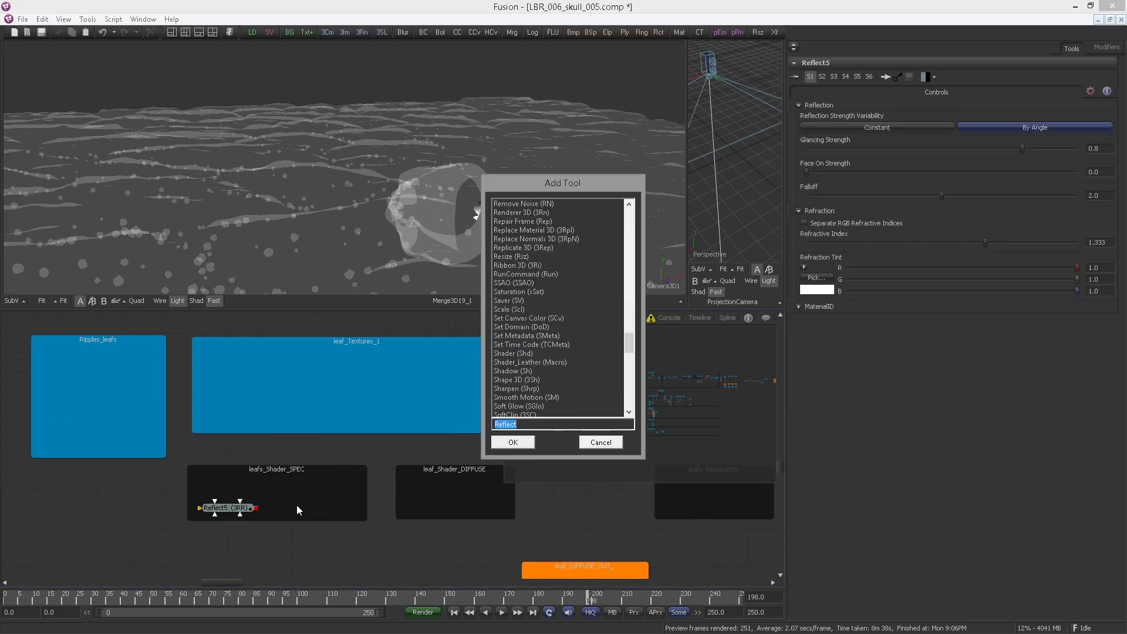
{"action": "type", "text": "phong"}
{"action": "key", "text": "Return"}
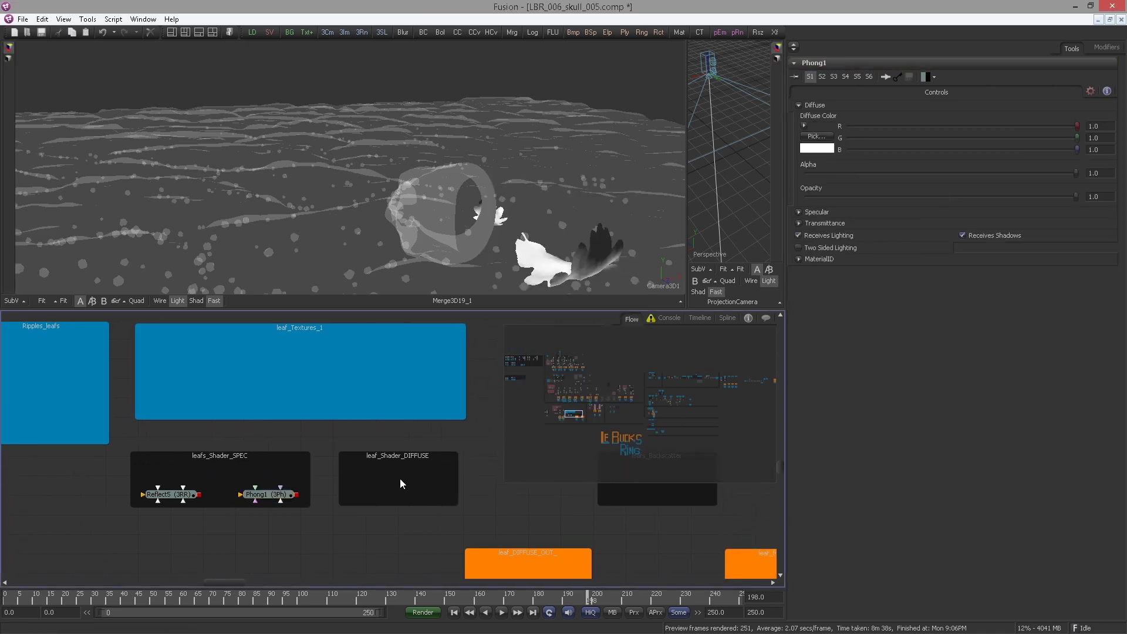
Add a Phong node to the leaf_Shader_DIFFUSE group.
{"action": "key", "text": "ctrl+space"}
{"action": "type", "text": "phong"}
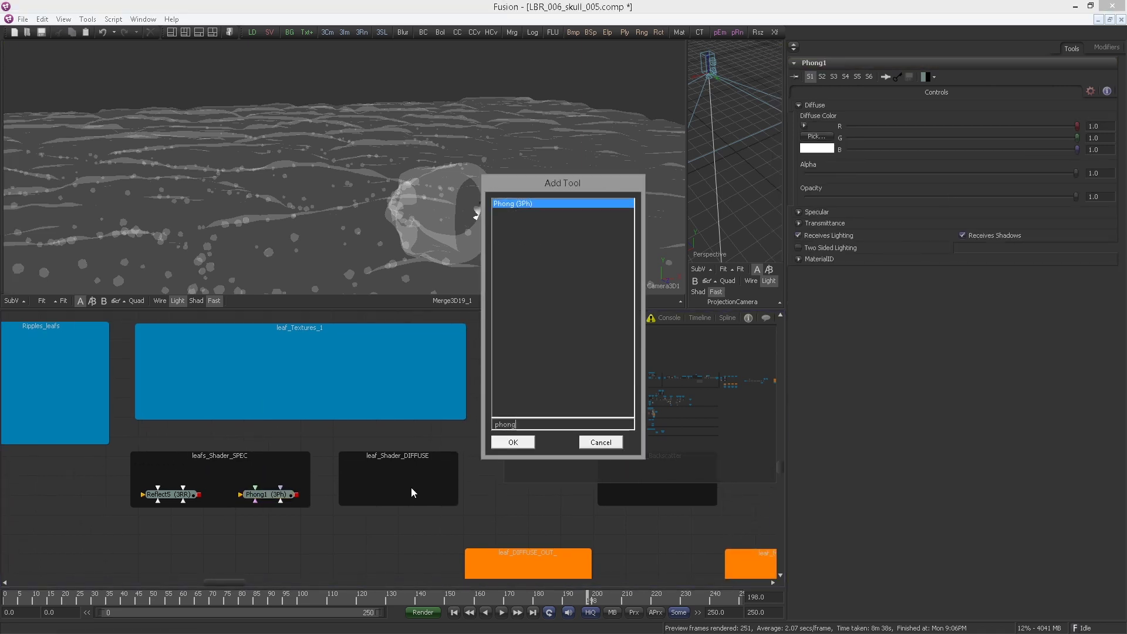
{"action": "key", "text": "Return"}
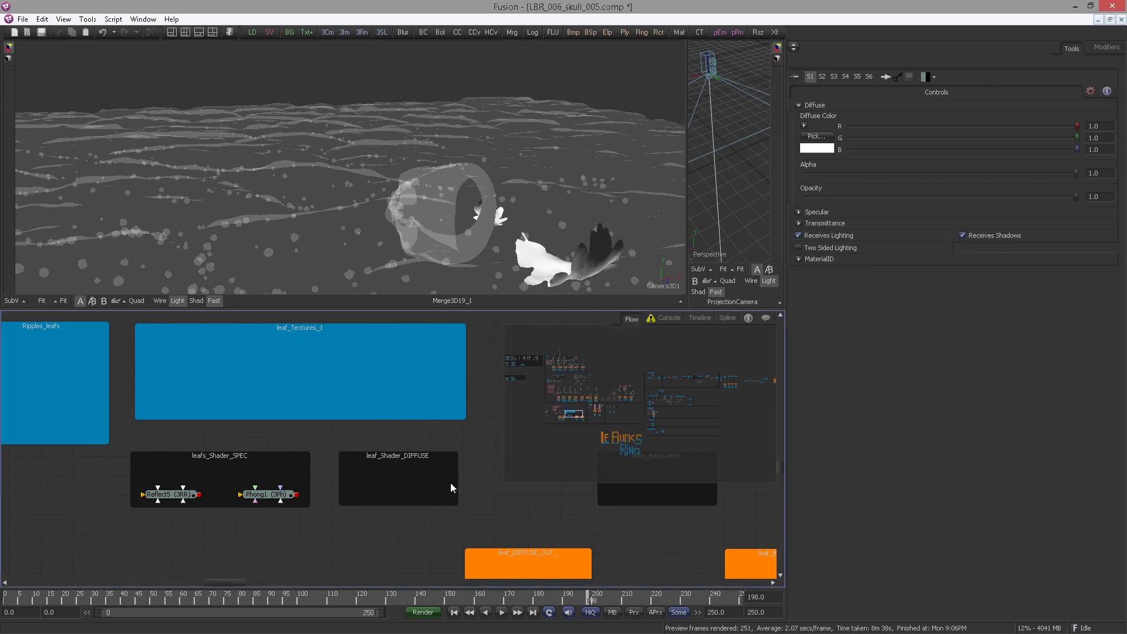
{"action": "left_click", "coordinate": [385, 519]}
Copy the IN_Ripples_OUT node from the Ripples group.
{"action": "left_click_drag", "start_coordinate": [130, 381], "coordinate": [297, 424]}
{"action": "scroll", "coordinate": [297, 423], "scroll_direction": "up", "scroll_amount": 1}
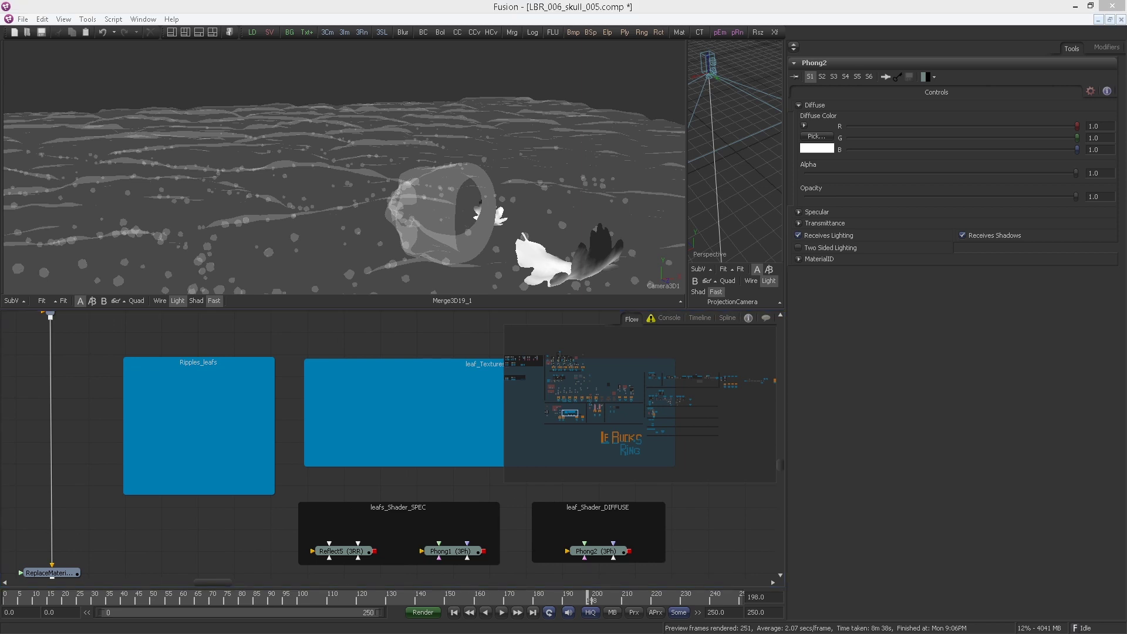
{"action": "scroll", "coordinate": [330, 412], "scroll_direction": "down", "scroll_amount": 4}
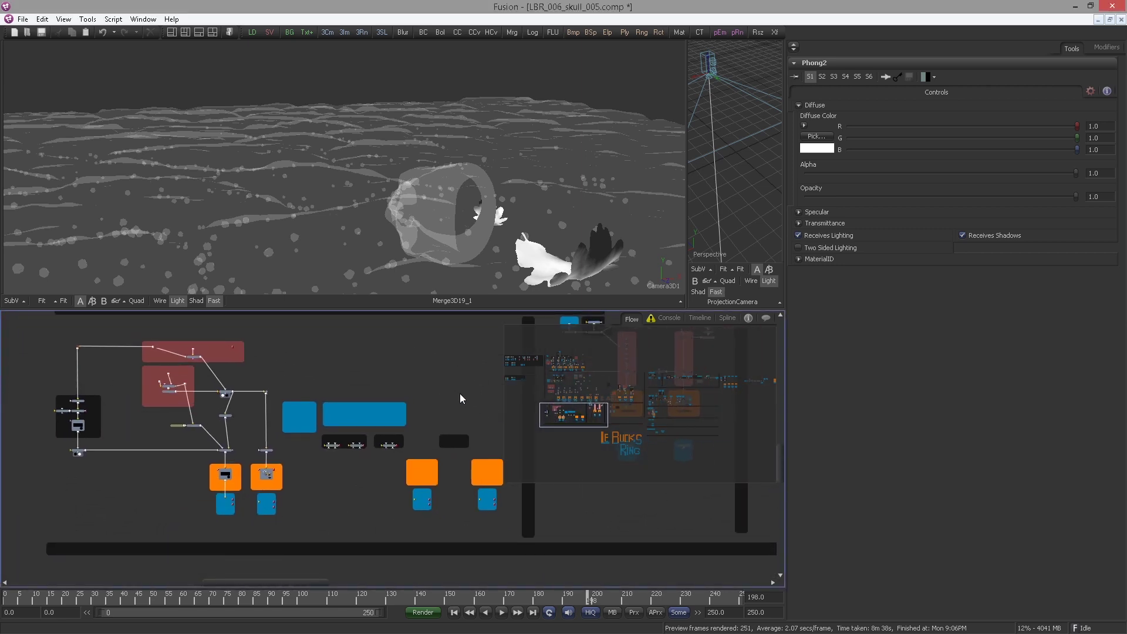
{"action": "left_click_drag", "start_coordinate": [460, 398], "coordinate": [65, 388]}
{"action": "scroll", "coordinate": [269, 433], "scroll_direction": "up", "scroll_amount": 3}
{"action": "left_click_drag", "start_coordinate": [269, 432], "coordinate": [379, 433]}
{"action": "scroll", "coordinate": [379, 434], "scroll_direction": "up", "scroll_amount": 3}
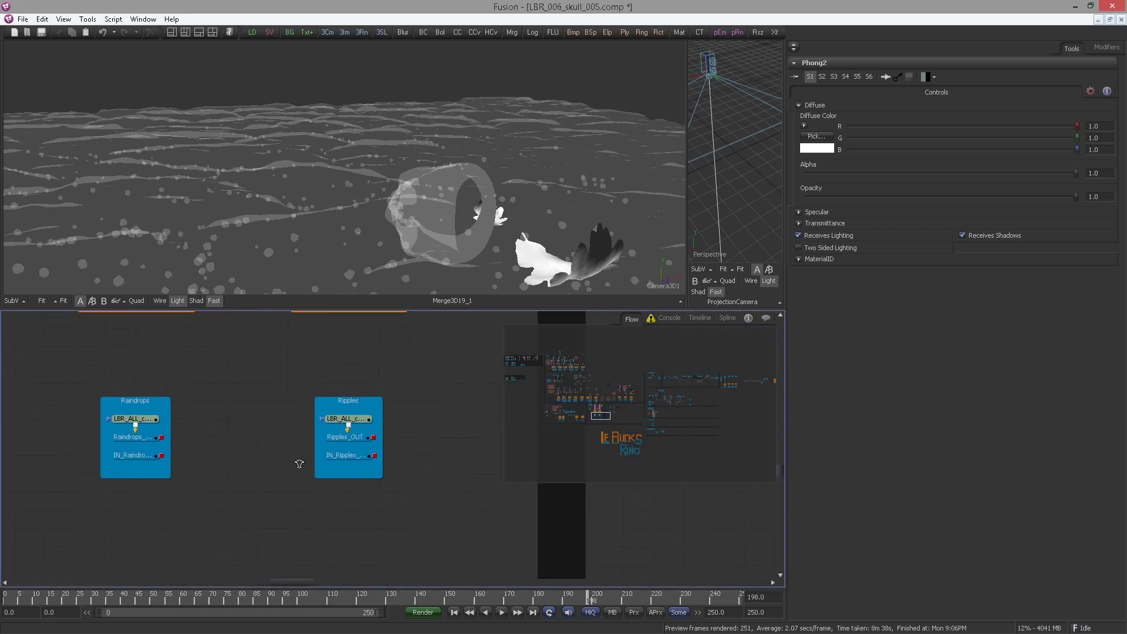
{"action": "left_click", "coordinate": [371, 454]}
Paste an instance of IN_Ripples_OUT into the upper part of the Ripples_leafs group and display it in the first viewer.
{"action": "left_click_drag", "start_coordinate": [604, 416], "coordinate": [578, 415]}
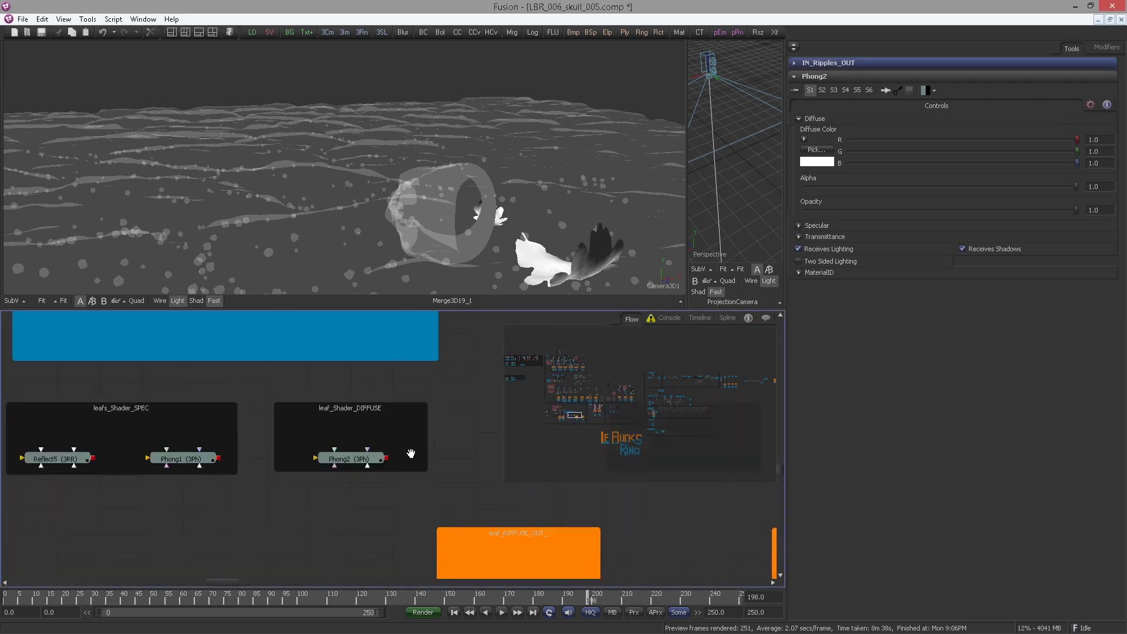
{"action": "scroll", "coordinate": [409, 453], "scroll_direction": "down", "scroll_amount": 3}
{"action": "left_click_drag", "start_coordinate": [213, 391], "coordinate": [244, 405]}
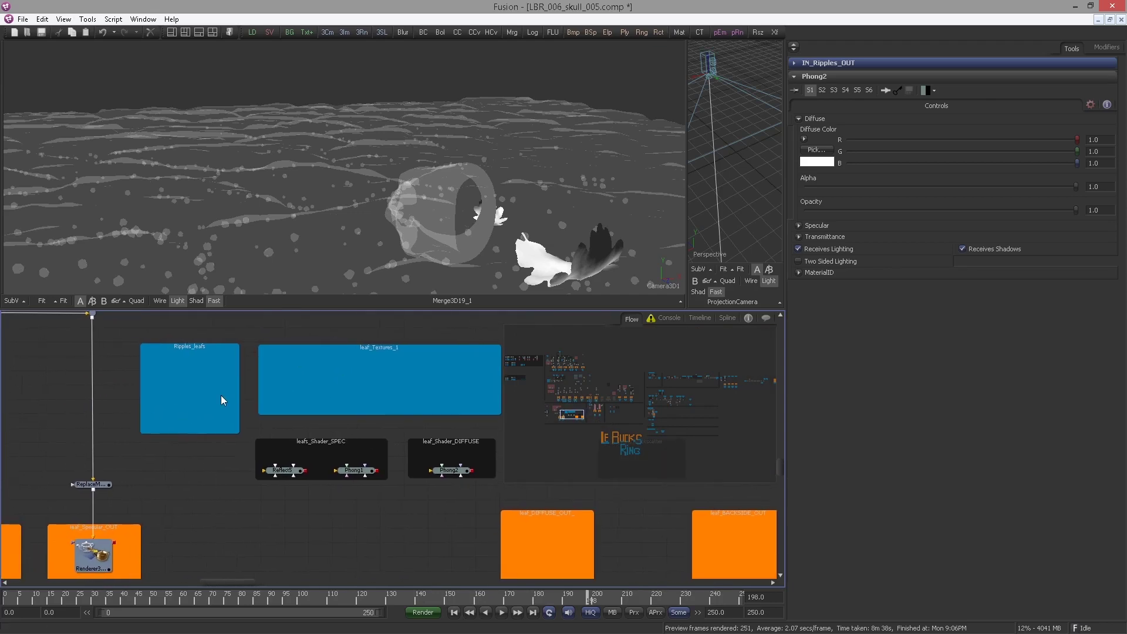
{"action": "left_click", "coordinate": [173, 383]}
{"action": "key", "text": "ctrl+shift+v"}
{"action": "left_click_drag", "start_coordinate": [168, 371], "coordinate": [189, 357]}
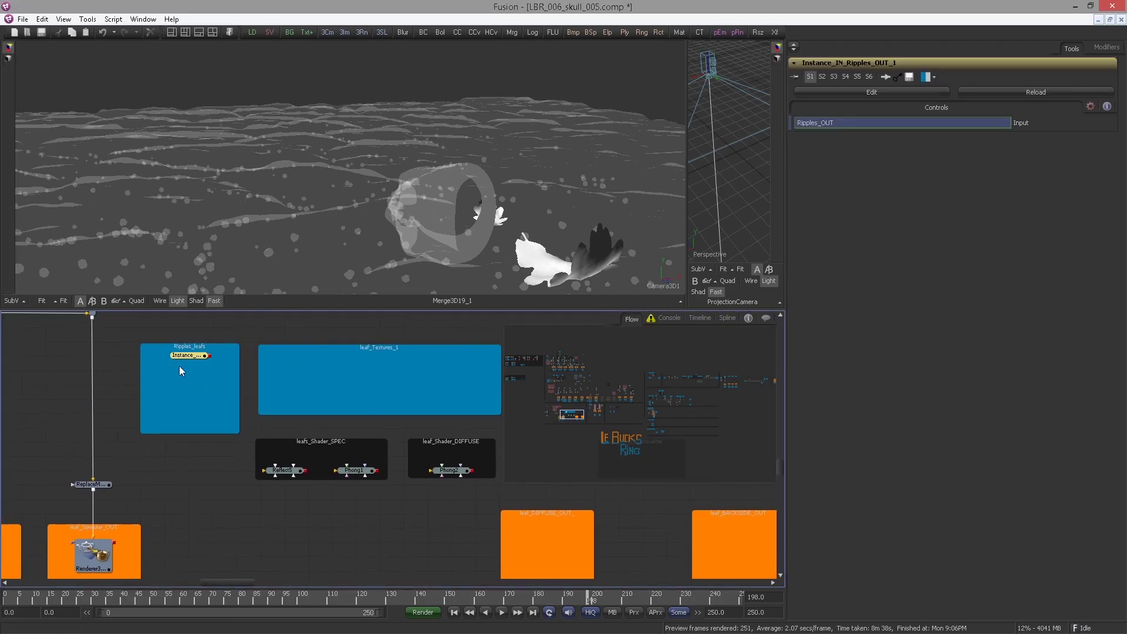
{"action": "scroll", "coordinate": [202, 379], "scroll_direction": "up", "scroll_amount": 2}
{"action": "key", "text": "1"}
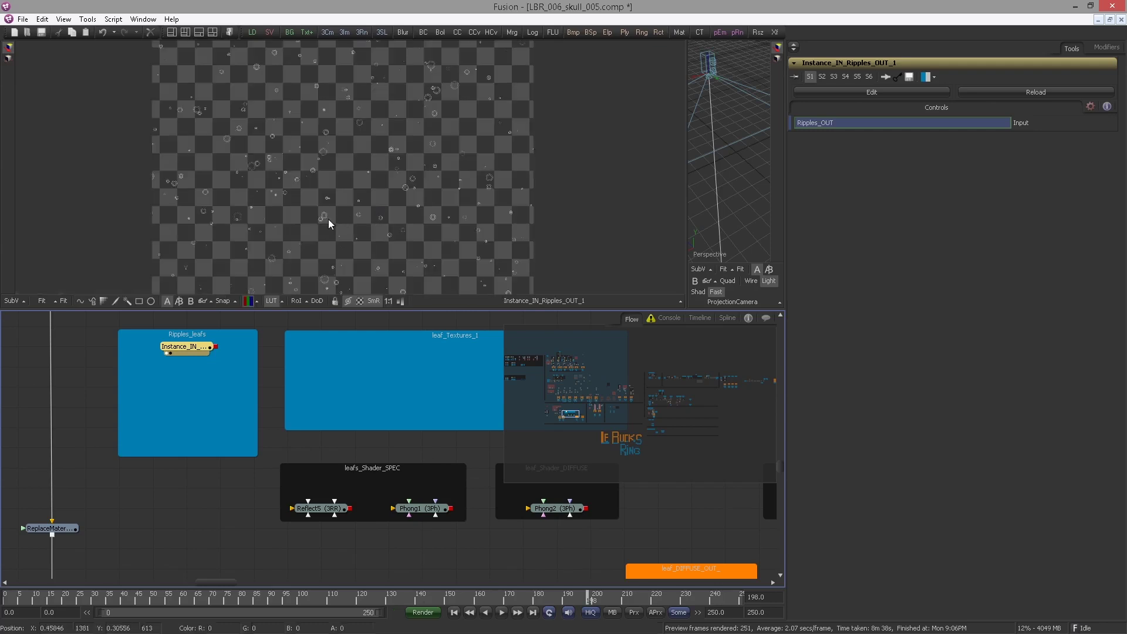
Add a Create Bump Map node below the ripples instance in Ripples_leafs and display it in the first viewer.
{"action": "key", "text": "ctrl+space"}
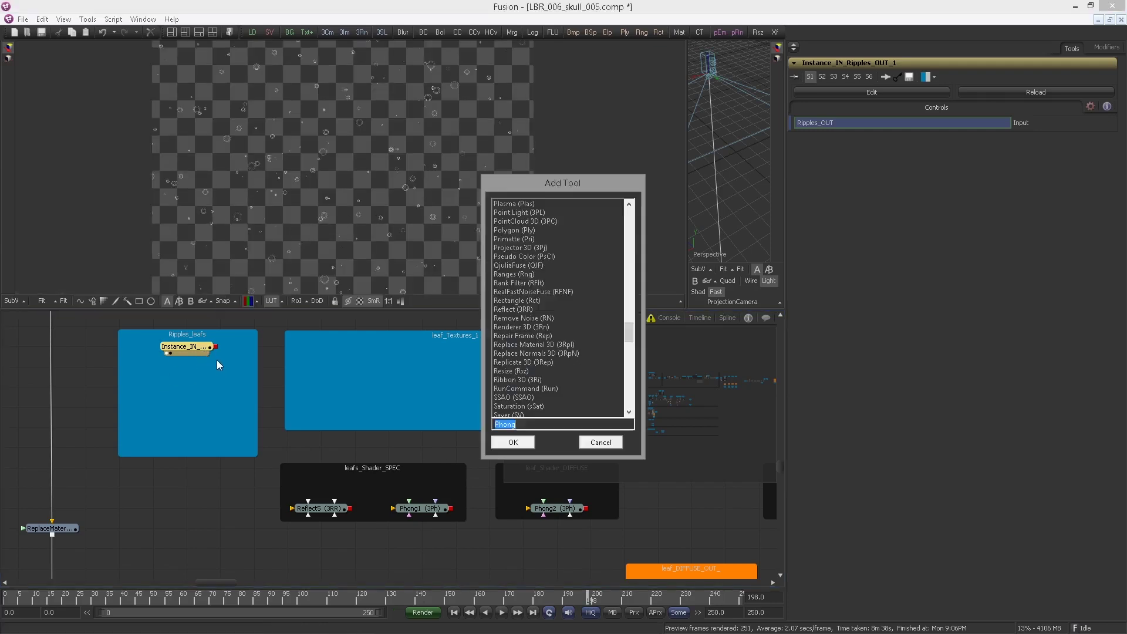
{"action": "type", "text": "creat"}
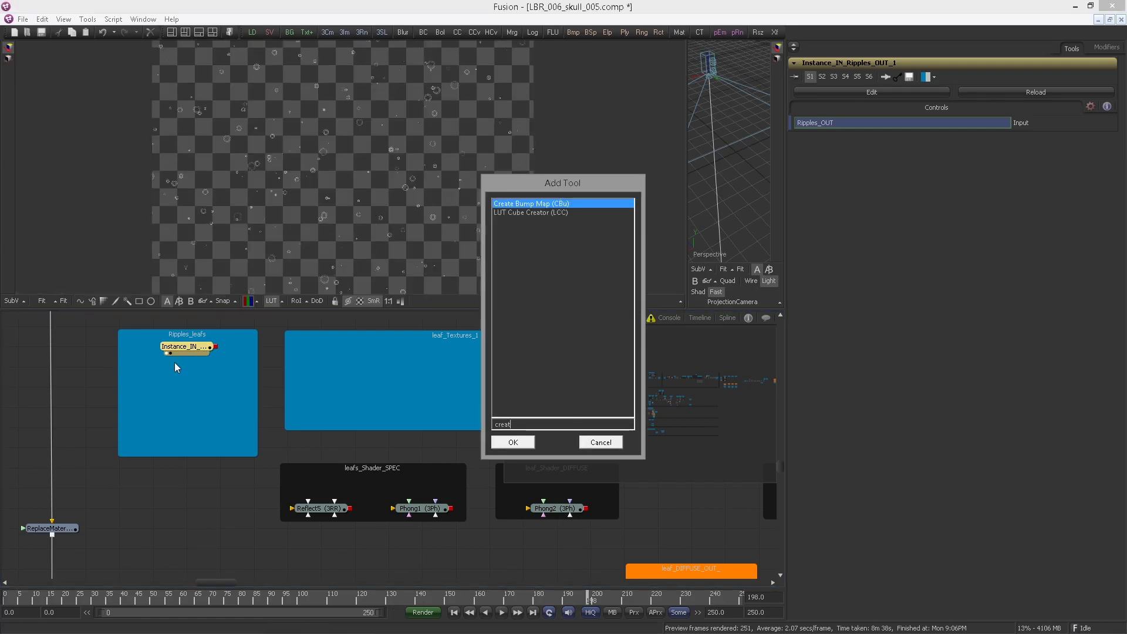
{"action": "key", "text": "Return"}
{"action": "left_click_drag", "start_coordinate": [269, 346], "coordinate": [203, 427]}
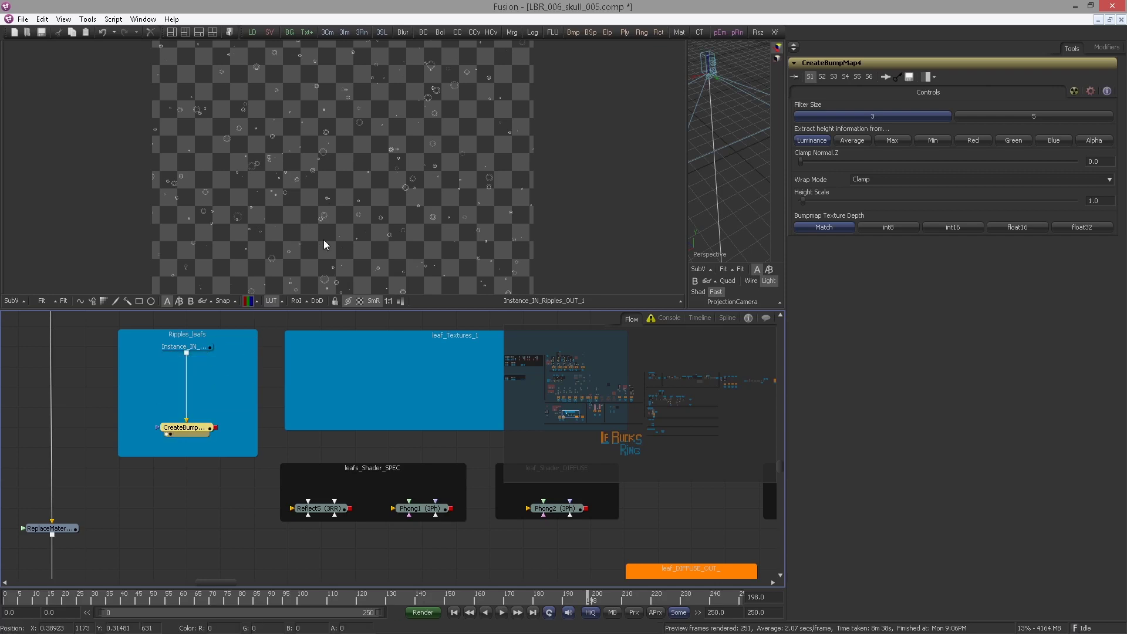
{"action": "key", "text": "1"}
{"action": "left_click_drag", "start_coordinate": [330, 179], "coordinate": [338, 188]}
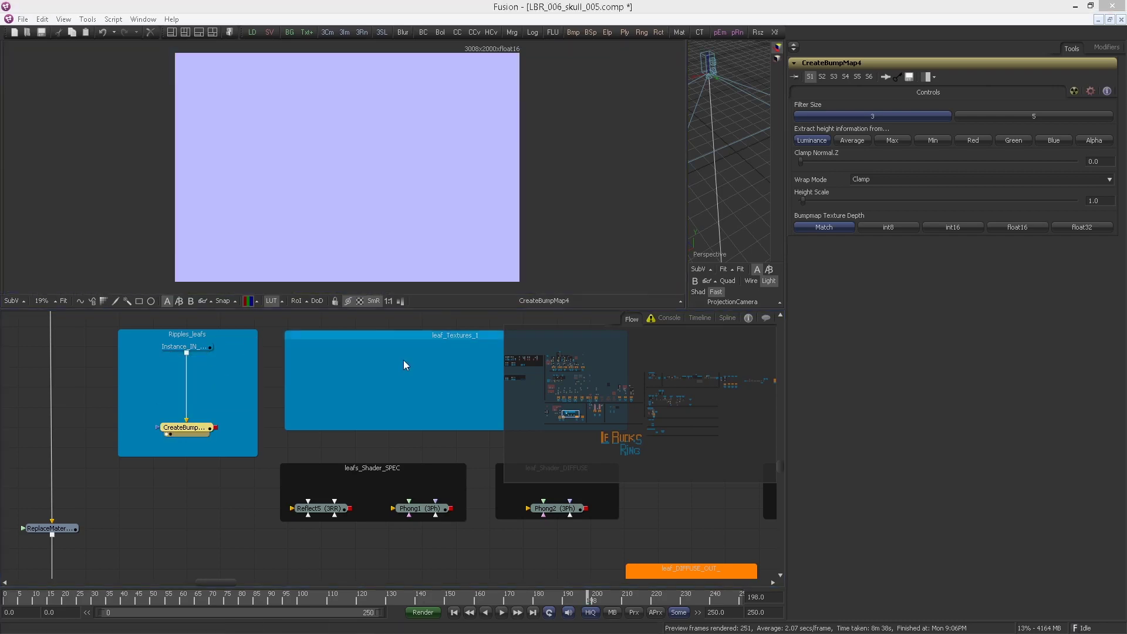
Set the bump map's height scale to 90 and its filter size to 5.
{"action": "left_click_drag", "start_coordinate": [1102, 201], "coordinate": [1035, 211]}
{"action": "type", "text": "90"}
{"action": "key", "text": "Return"}
{"action": "scroll", "coordinate": [409, 230], "scroll_direction": "up", "scroll_amount": 5}
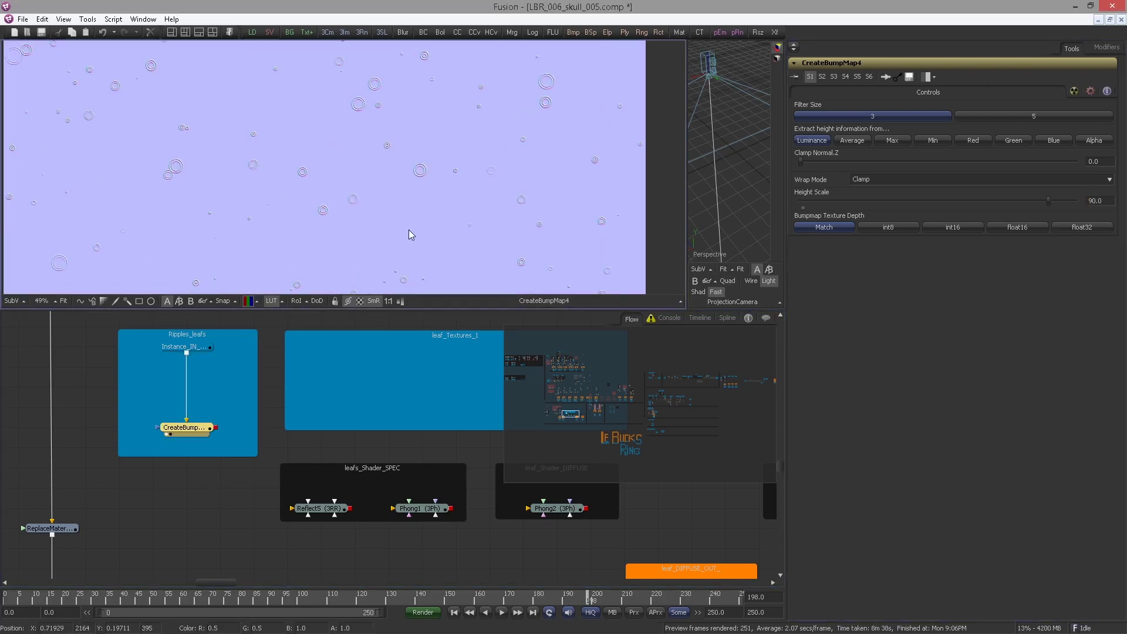
{"action": "left_click", "coordinate": [1019, 117]}
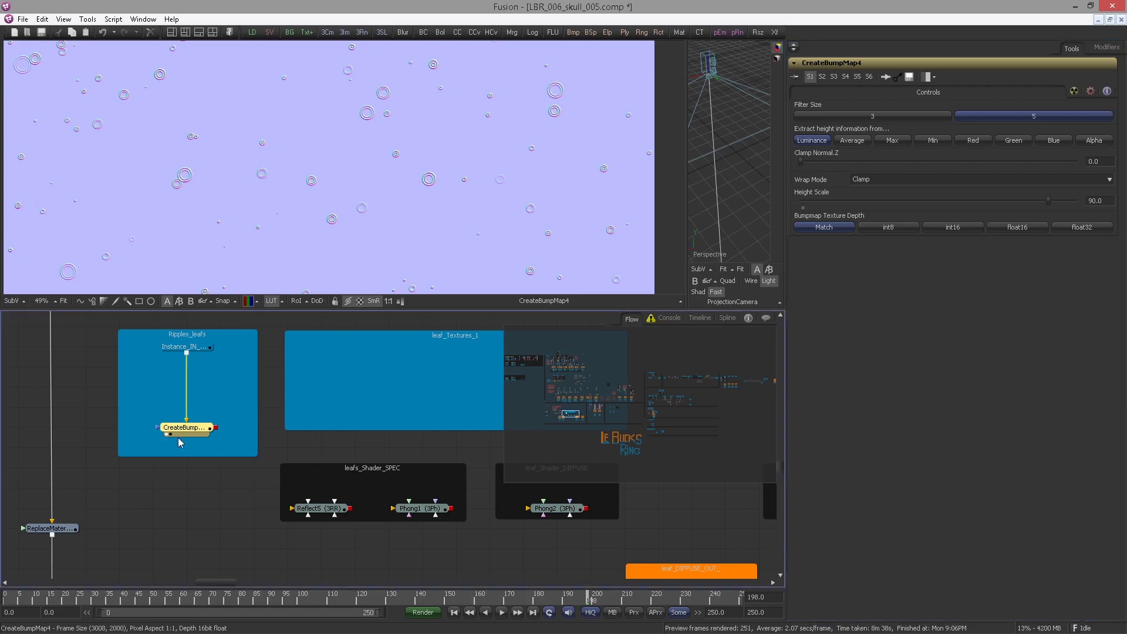
{"action": "left_click_drag", "start_coordinate": [294, 465], "coordinate": [112, 405]}
{"action": "scroll", "coordinate": [111, 405], "scroll_direction": "down", "scroll_amount": 1}
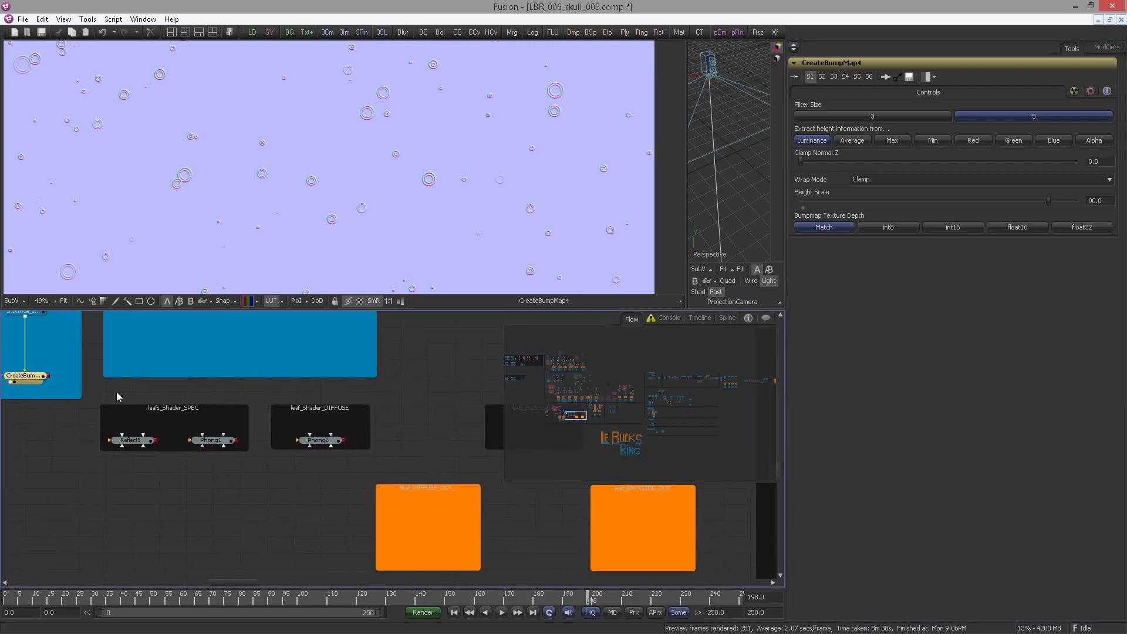
{"action": "left_click_drag", "start_coordinate": [251, 393], "coordinate": [313, 482]}
{"action": "scroll", "coordinate": [253, 394], "scroll_direction": "down", "scroll_amount": 1}
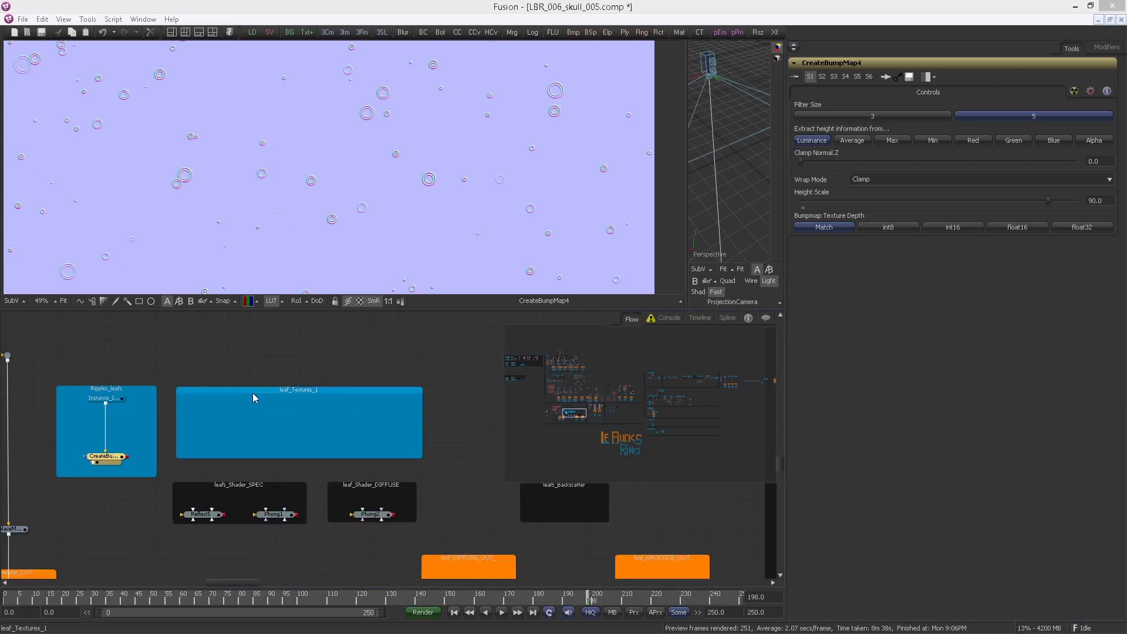
{"action": "left_click_drag", "start_coordinate": [234, 372], "coordinate": [344, 382]}
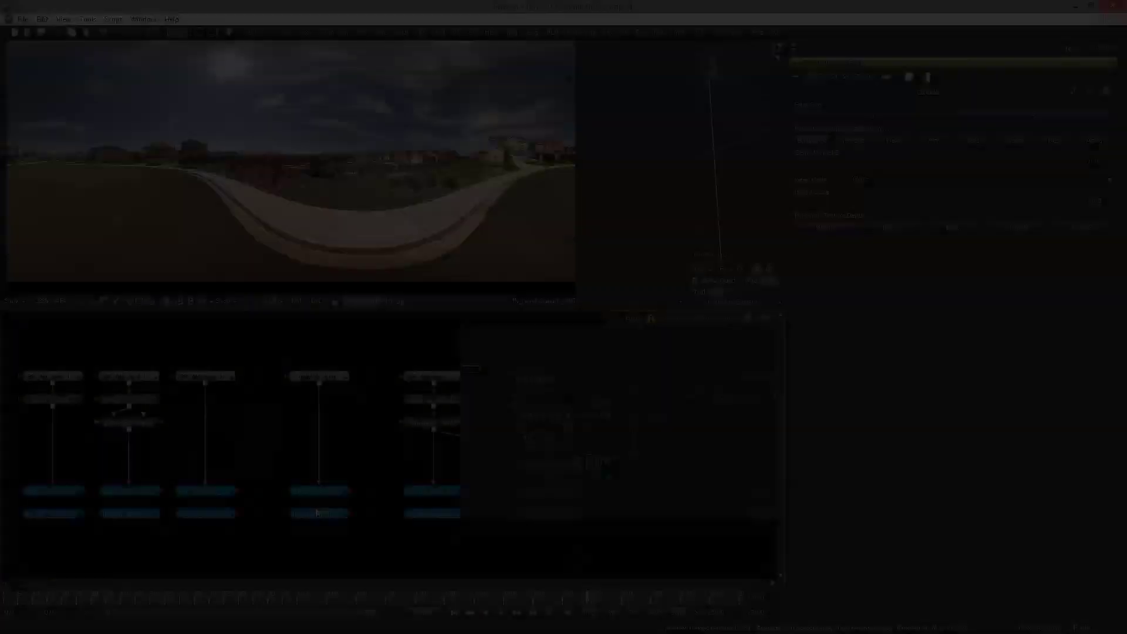
Copy IN_HDRI_Hall_OUT and the leaf COLOR, SPEC and NORMAL IN nodes, and paste them as instances into the leaf_Textures_1 group.
{"action": "left_click_drag", "start_coordinate": [316, 514], "coordinate": [330, 276]}
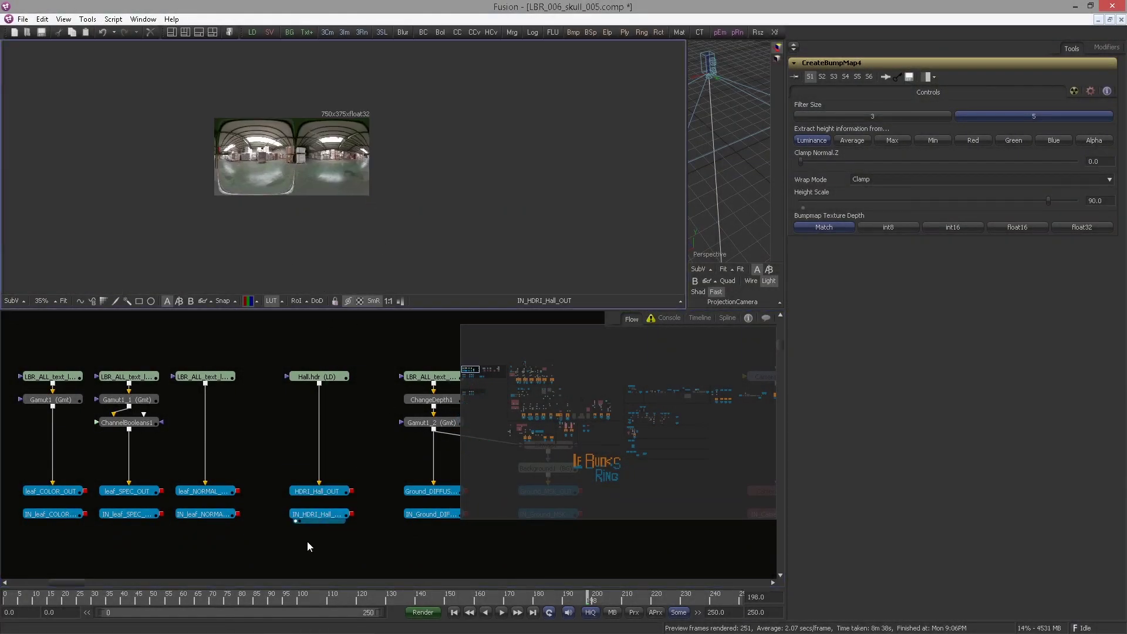
{"action": "left_click", "coordinate": [348, 510]}
{"action": "left_click_drag", "start_coordinate": [272, 493], "coordinate": [302, 487]}
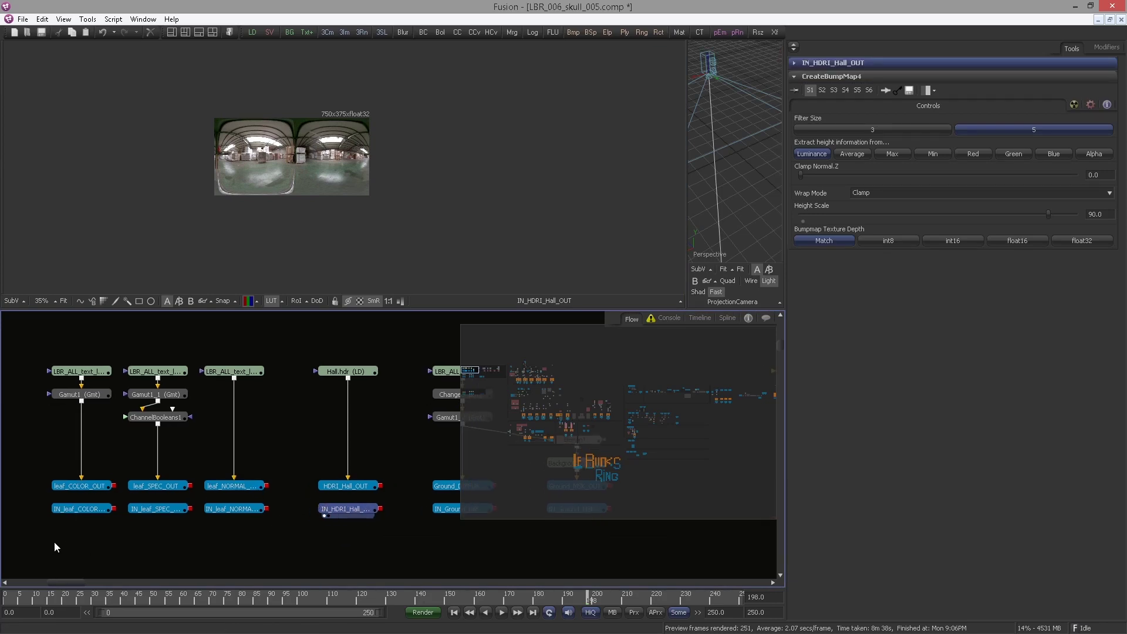
{"action": "left_click_drag", "start_coordinate": [54, 547], "coordinate": [279, 499]}
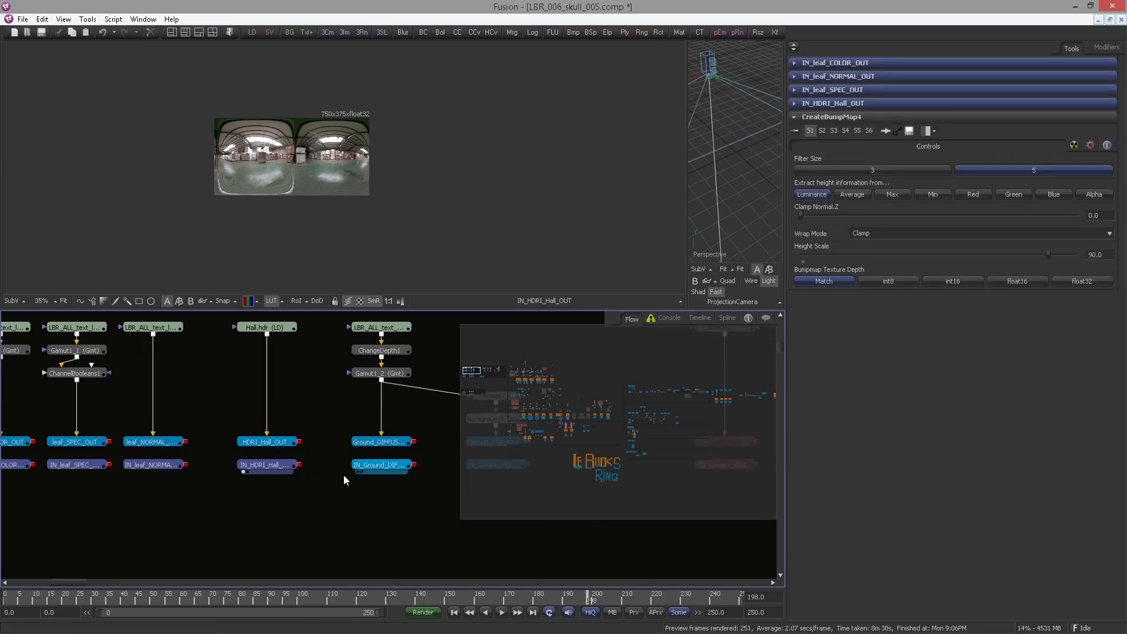
{"action": "left_click_drag", "start_coordinate": [492, 414], "coordinate": [549, 438]}
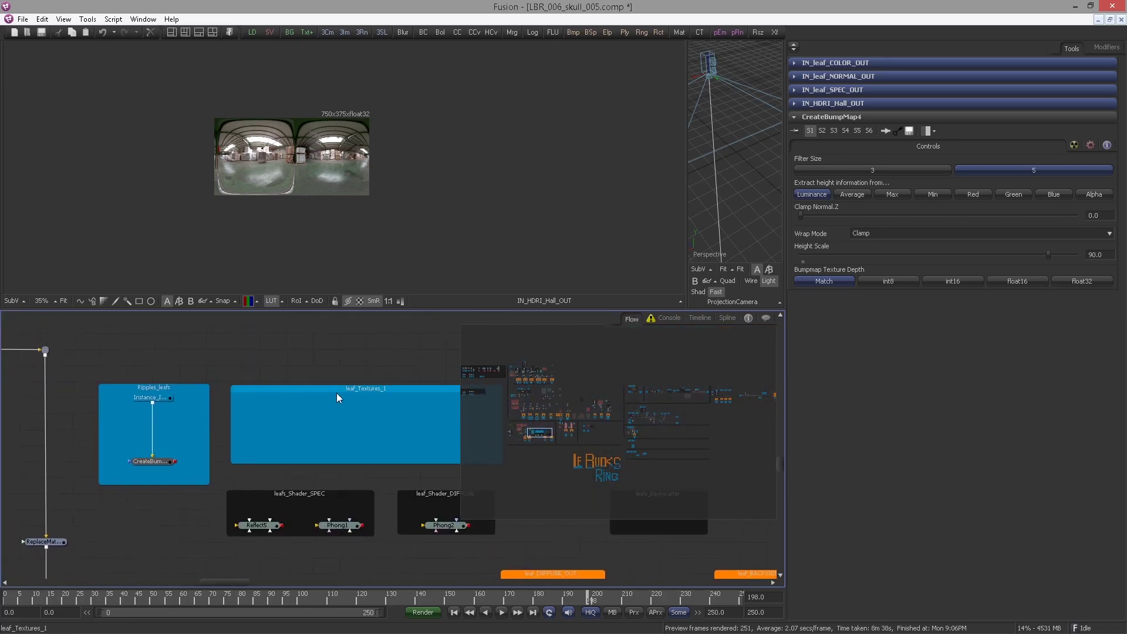
{"action": "left_click", "coordinate": [423, 416]}
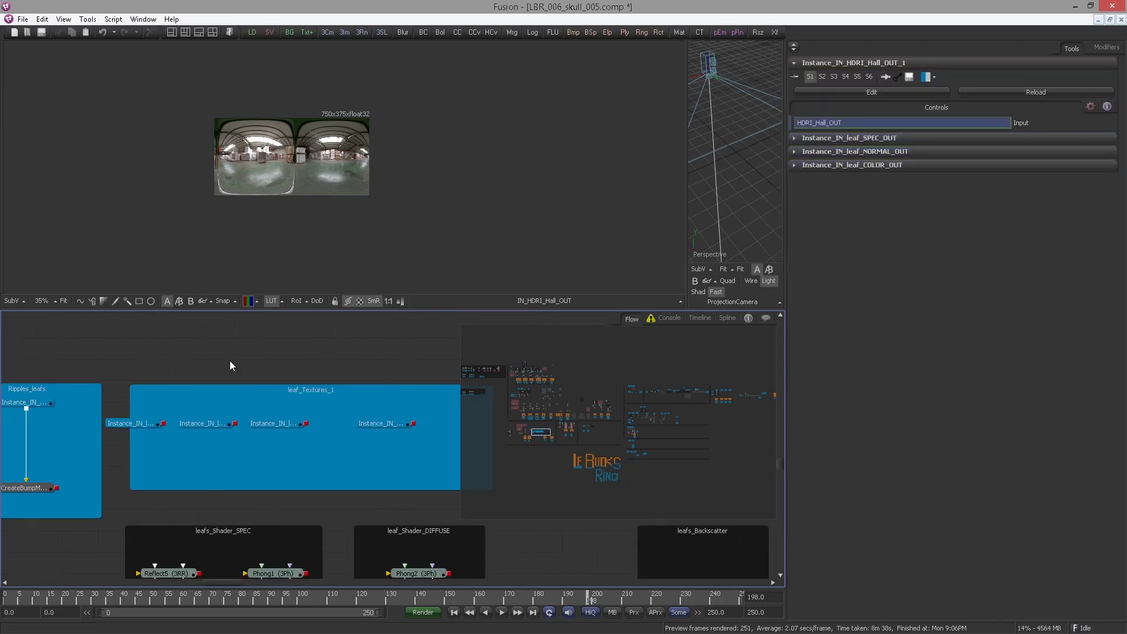
Arrange the four instances in a row along the upper part of leaf_Textures_1 in the order HDRI, leaf color, specular, normal.
{"action": "left_click_drag", "start_coordinate": [138, 425], "coordinate": [317, 380]}
{"action": "left_click_drag", "start_coordinate": [205, 425], "coordinate": [407, 359]}
{"action": "left_click_drag", "start_coordinate": [279, 424], "coordinate": [454, 379]}
{"action": "left_click_drag", "start_coordinate": [413, 358], "coordinate": [376, 379]}
{"action": "left_click_drag", "start_coordinate": [390, 423], "coordinate": [222, 393]}
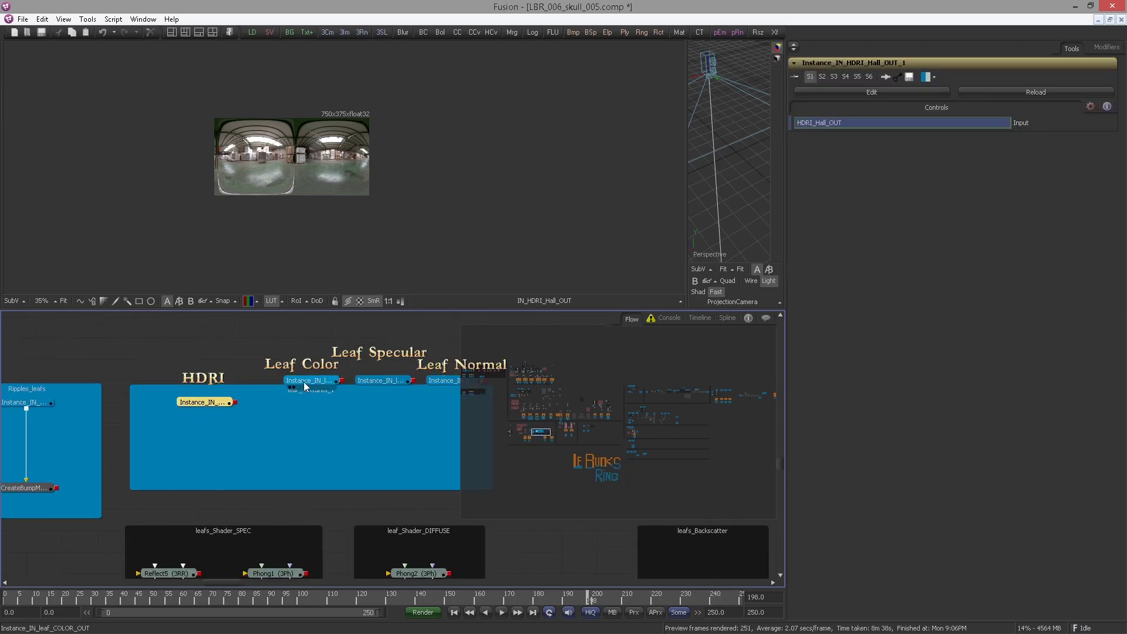
{"action": "left_click_drag", "start_coordinate": [307, 384], "coordinate": [272, 405]}
{"action": "left_click_drag", "start_coordinate": [387, 382], "coordinate": [354, 403]}
{"action": "left_click_drag", "start_coordinate": [445, 392], "coordinate": [373, 384]}
{"action": "left_click_drag", "start_coordinate": [376, 376], "coordinate": [341, 398]}
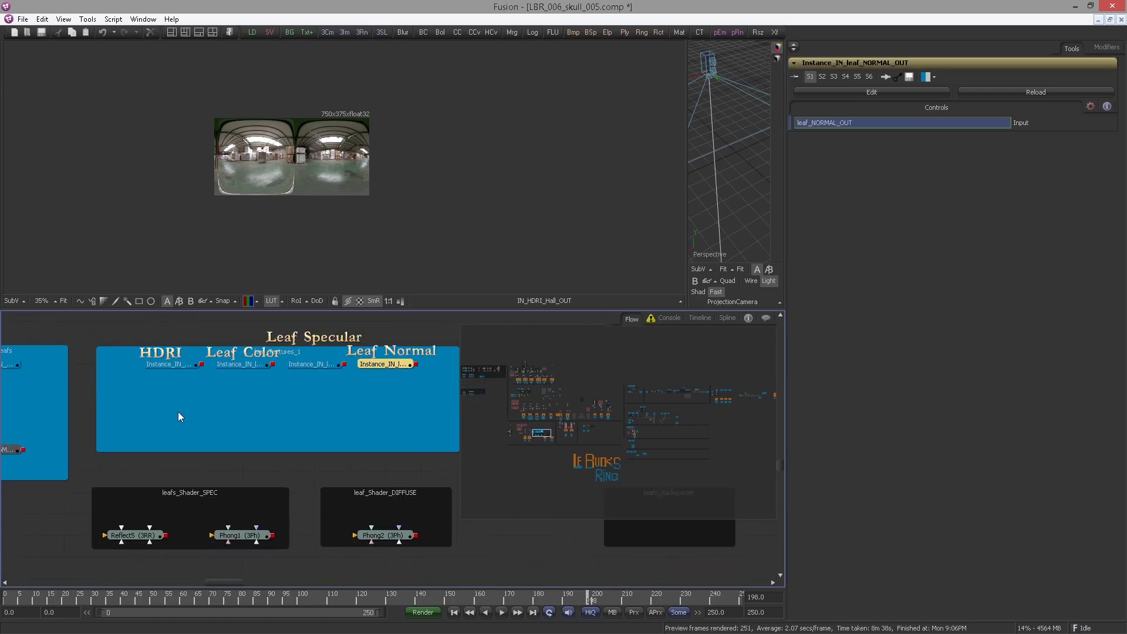
Add a Sphere Map node below the HDRI instance in leaf_Textures_1 and connect the HDRI instance to it.
{"action": "left_click", "coordinate": [167, 365]}
{"action": "left_click", "coordinate": [155, 408]}
{"action": "key", "text": "ctrl+space"}
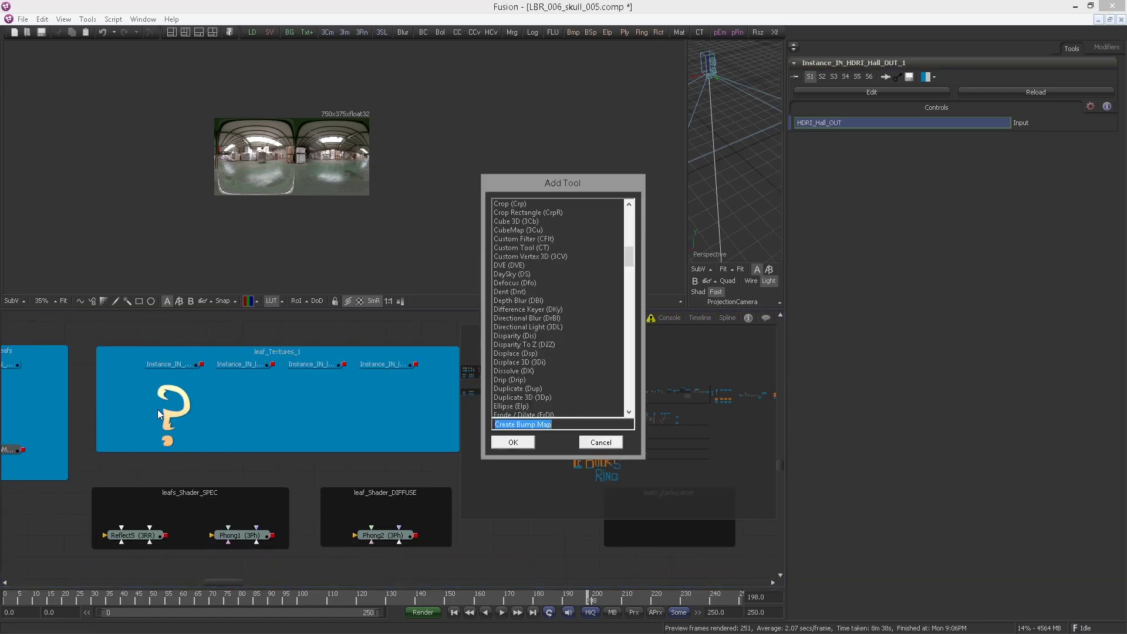
{"action": "type", "text": "sphere"}
{"action": "key", "text": "Return"}
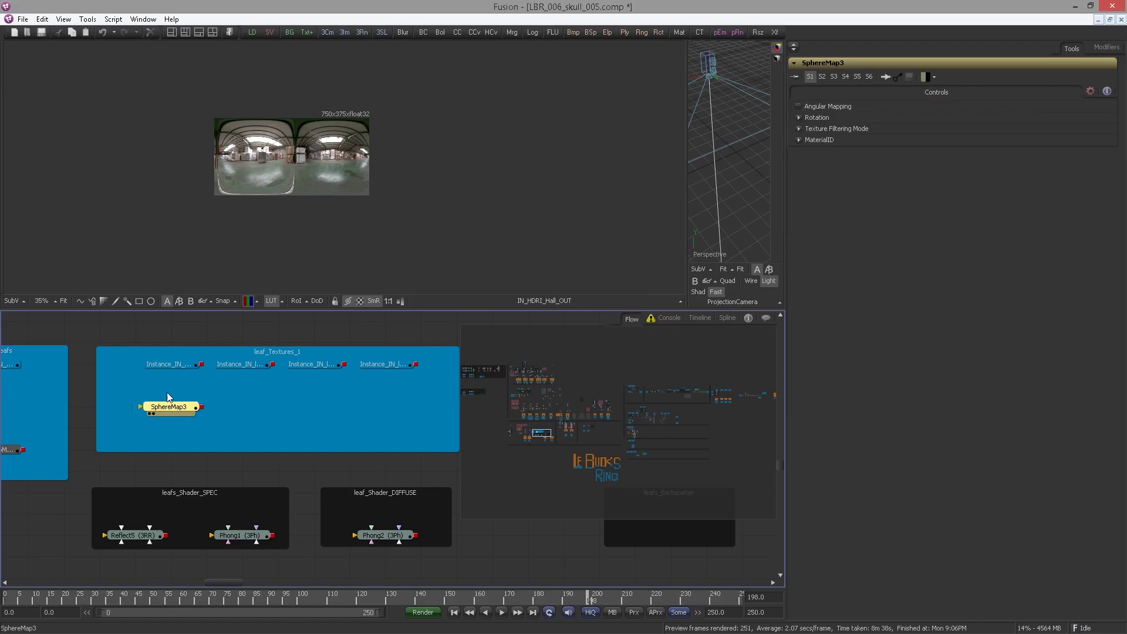
{"action": "left_click_drag", "start_coordinate": [204, 363], "coordinate": [186, 414]}
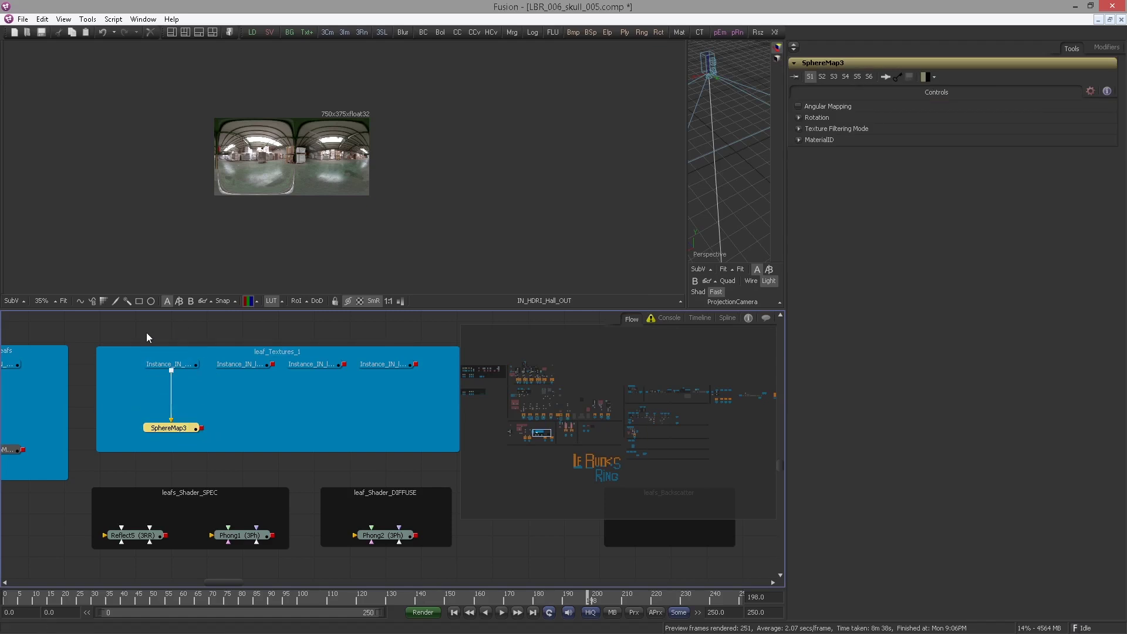
Reorder the leaf instances to normal, color, specular beside the HDRI instance, and display the leaf normal in the first viewer.
{"action": "left_click", "coordinate": [344, 366]}
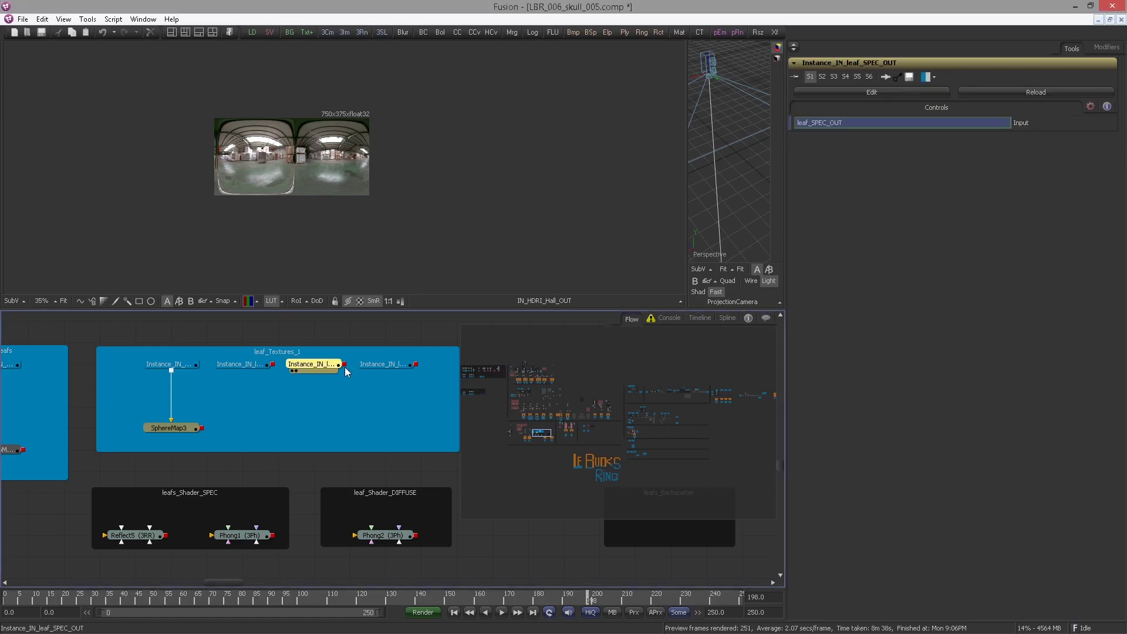
{"action": "left_click_drag", "start_coordinate": [344, 366], "coordinate": [418, 367]}
{"action": "left_click_drag", "start_coordinate": [317, 387], "coordinate": [314, 367]}
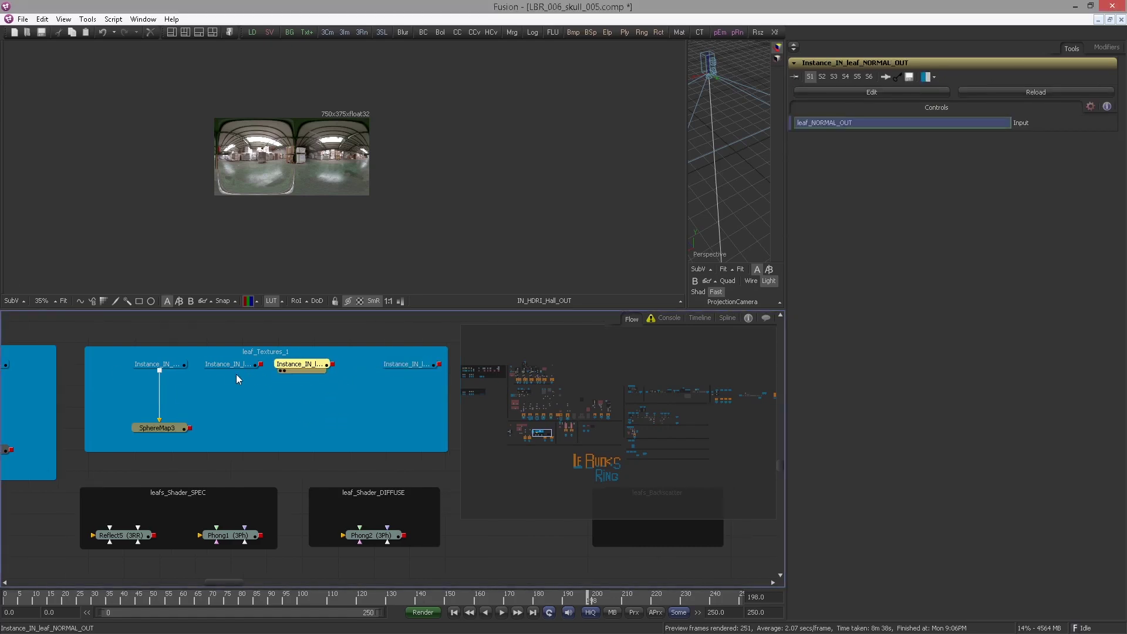
{"action": "left_click_drag", "start_coordinate": [234, 367], "coordinate": [277, 368]}
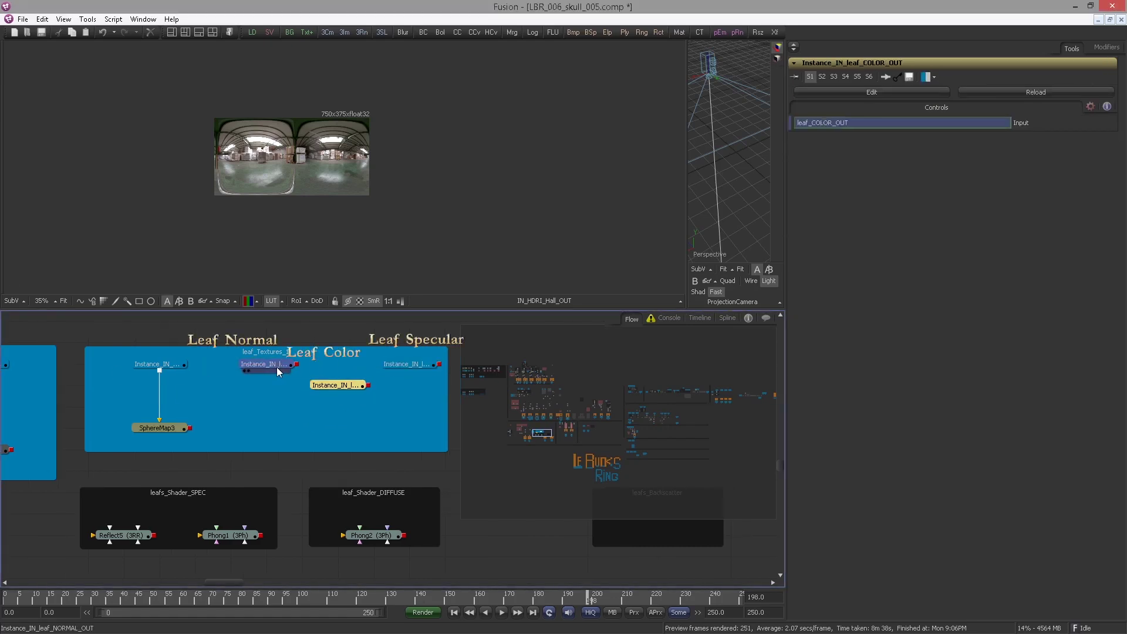
{"action": "left_click", "coordinate": [316, 386]}
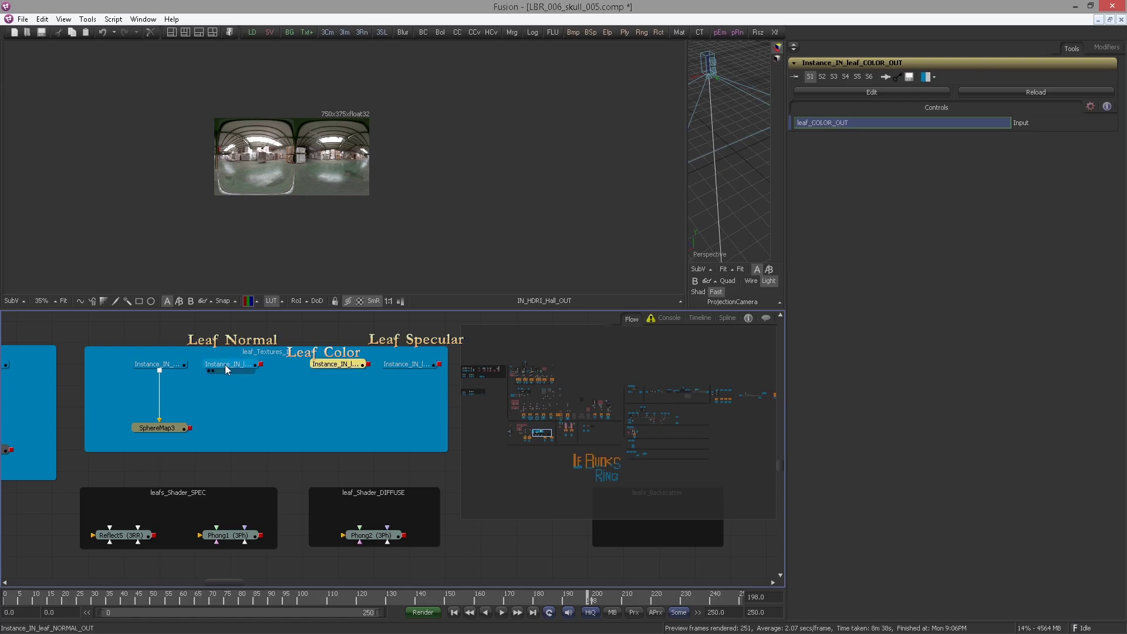
{"action": "left_click_drag", "start_coordinate": [279, 387], "coordinate": [412, 375]}
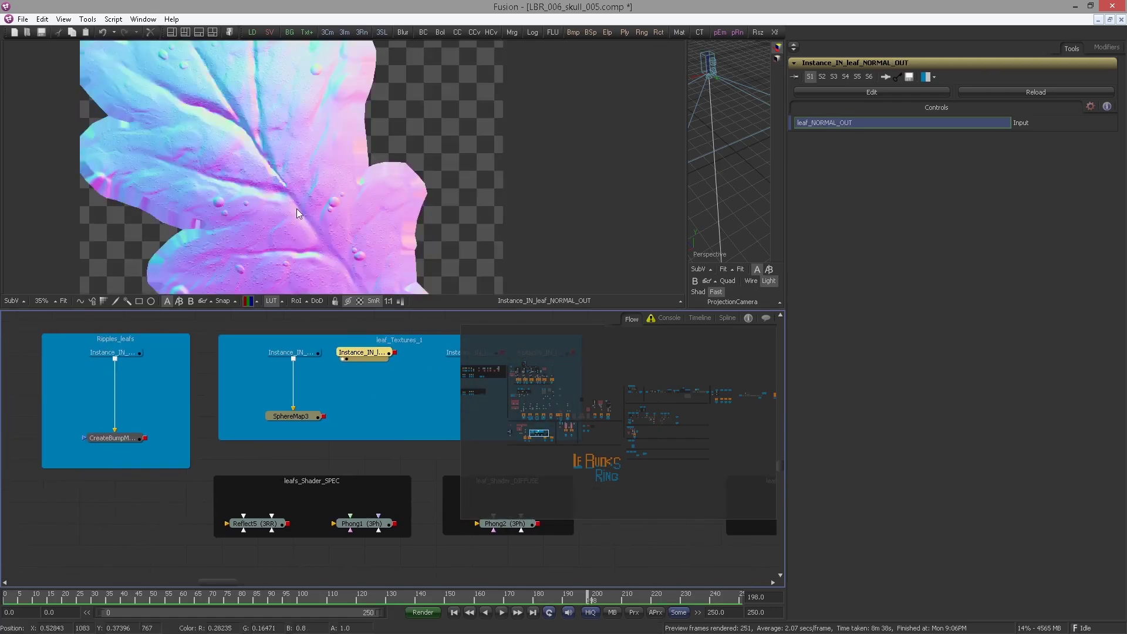
Add a Merge node below the leaf normal instance, with the leaf normal as background and the ripples bump map as foreground.
{"action": "left_click", "coordinate": [391, 400]}
{"action": "key", "text": "ctrl+space"}
{"action": "type", "text": "merg"}
{"action": "key", "text": "Return"}
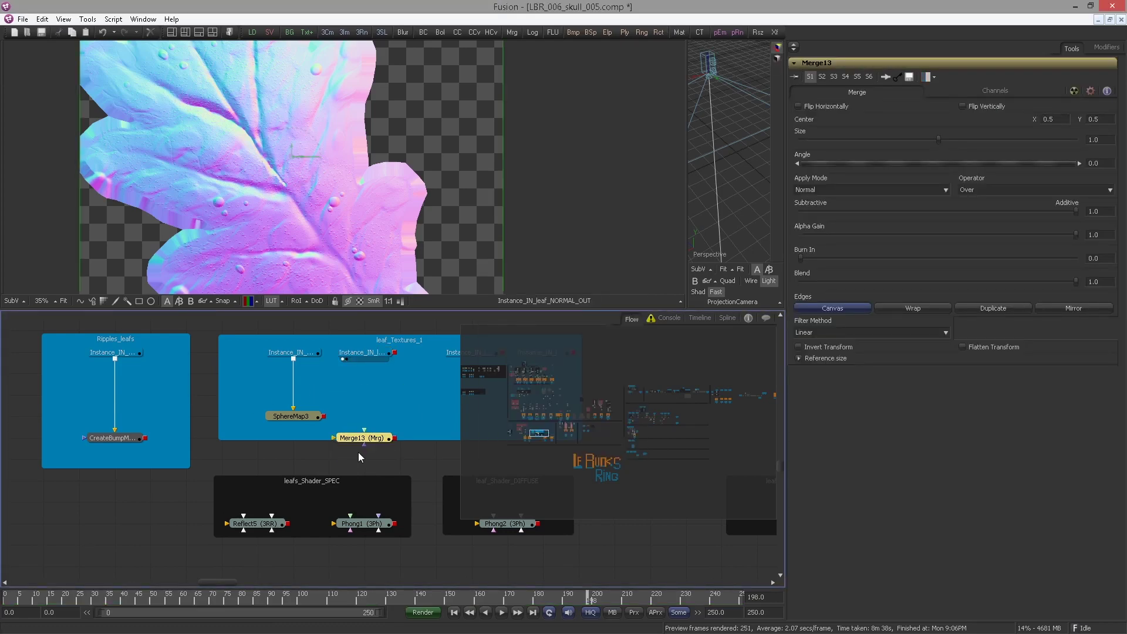
{"action": "left_click", "coordinate": [210, 446]}
{"action": "left_click_drag", "start_coordinate": [145, 438], "coordinate": [364, 430]}
{"action": "left_click_drag", "start_coordinate": [394, 353], "coordinate": [374, 436]}
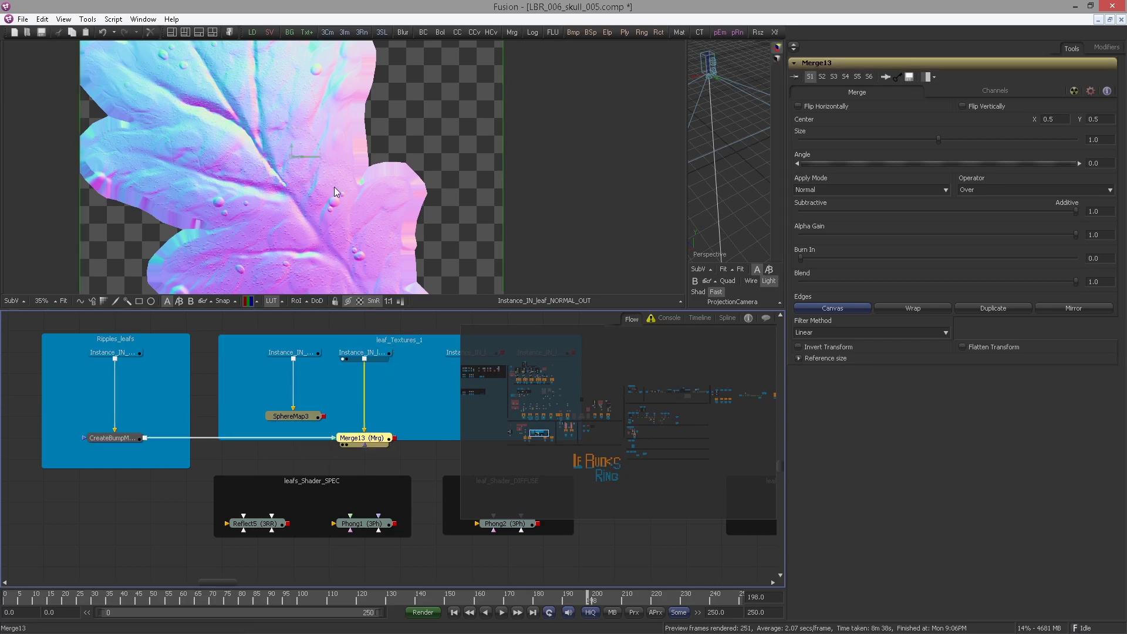
Display the merge in the first viewer and set its apply mode to Overlay.
{"action": "key", "text": "1"}
{"action": "scroll", "coordinate": [193, 212], "scroll_direction": "down", "scroll_amount": 3}
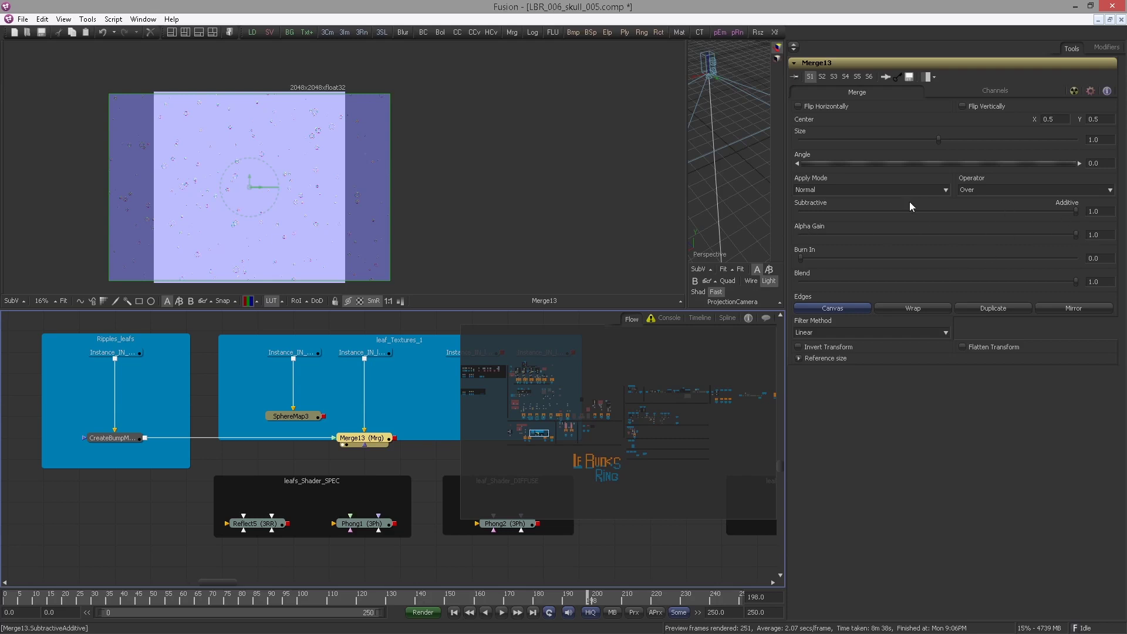
{"action": "left_click", "coordinate": [834, 189]}
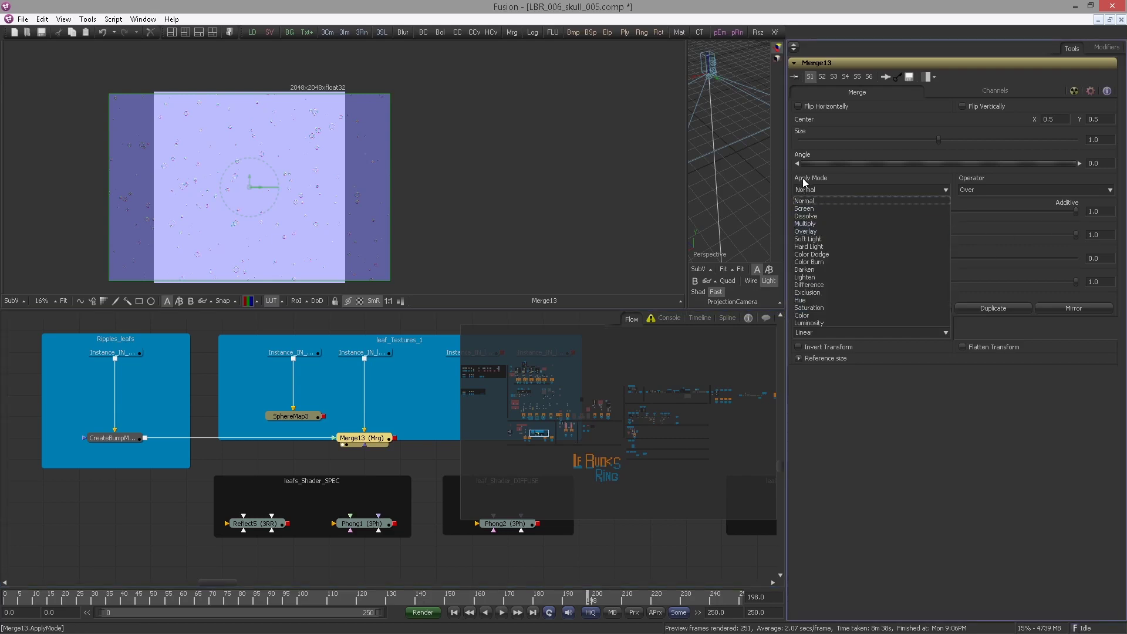
{"action": "left_click", "coordinate": [807, 232]}
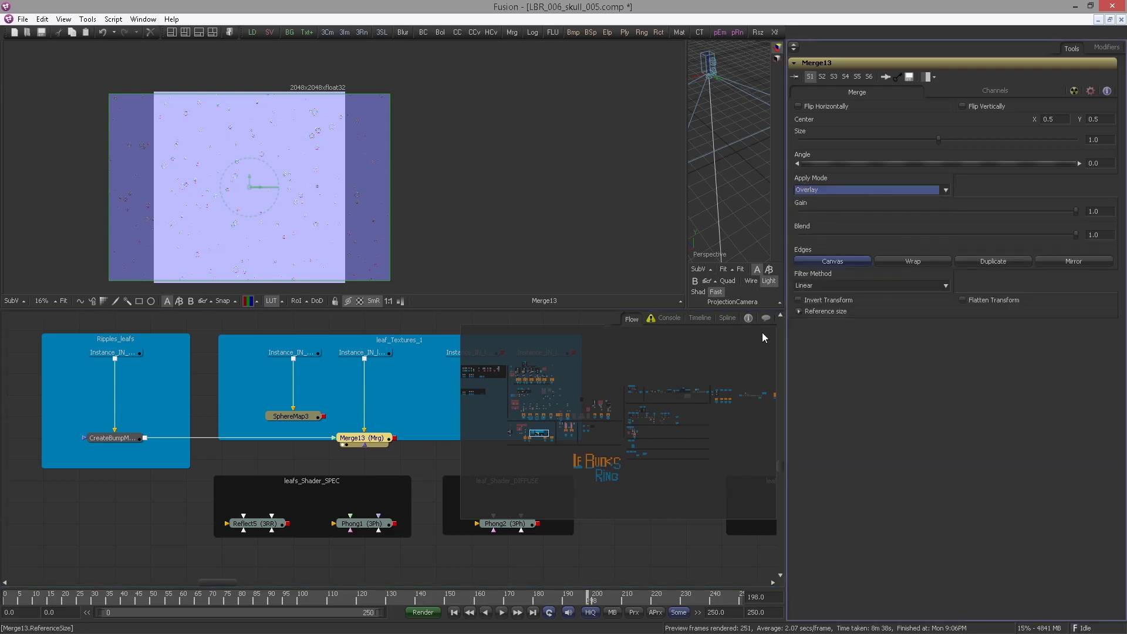
Compare the merge with the original leaf normal in Normal and Overlay apply modes, returning the merge to Overlay.
{"action": "left_click", "coordinate": [377, 352]}
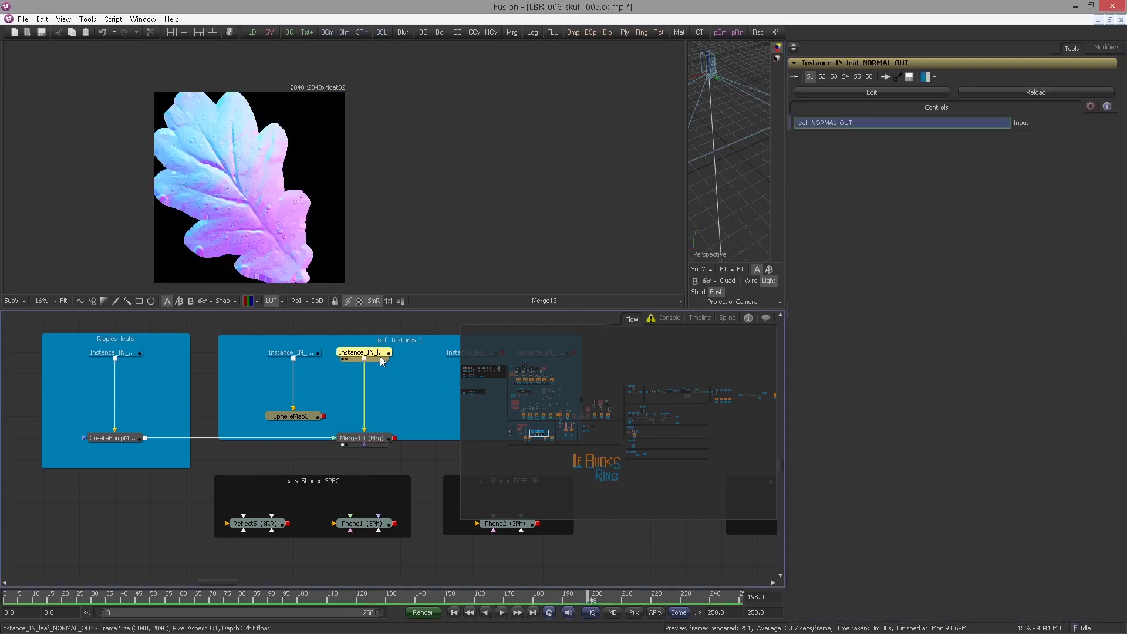
{"action": "left_click", "coordinate": [376, 441]}
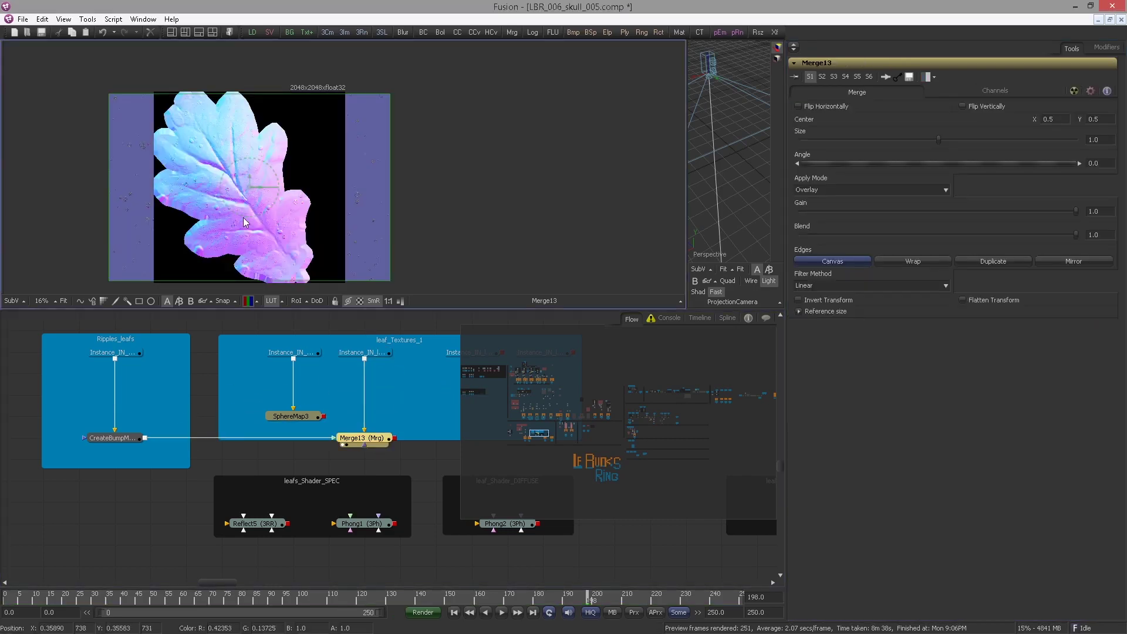
{"action": "scroll", "coordinate": [458, 245], "scroll_direction": "up", "scroll_amount": 5}
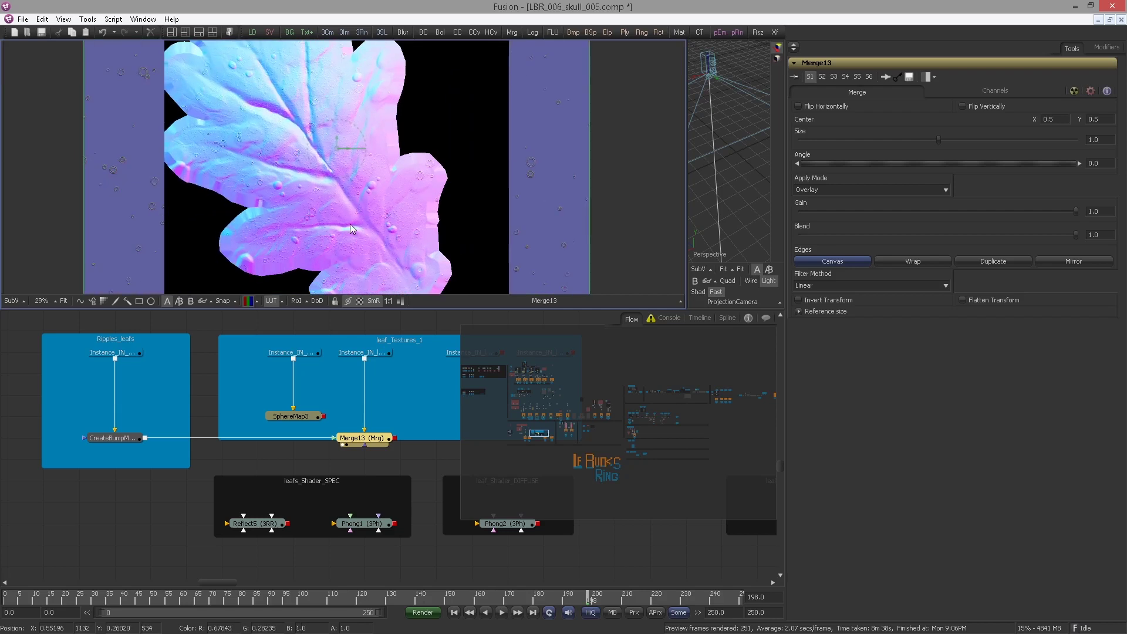
{"action": "left_click", "coordinate": [853, 191]}
{"action": "left_click", "coordinate": [860, 202]}
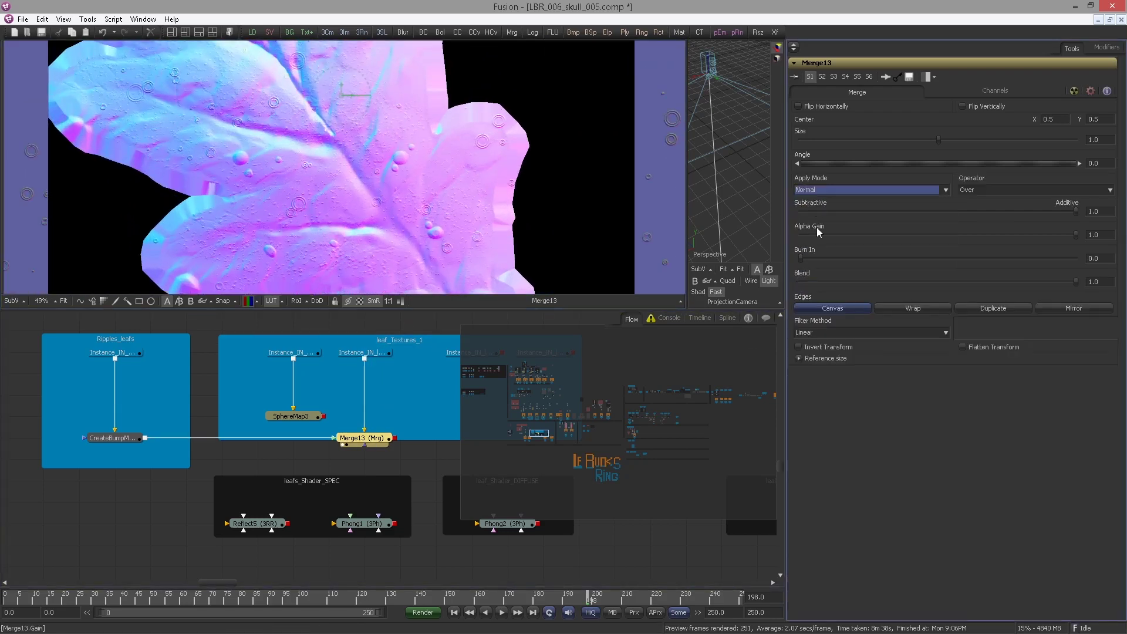
{"action": "left_click", "coordinate": [813, 190]}
{"action": "left_click", "coordinate": [828, 233]}
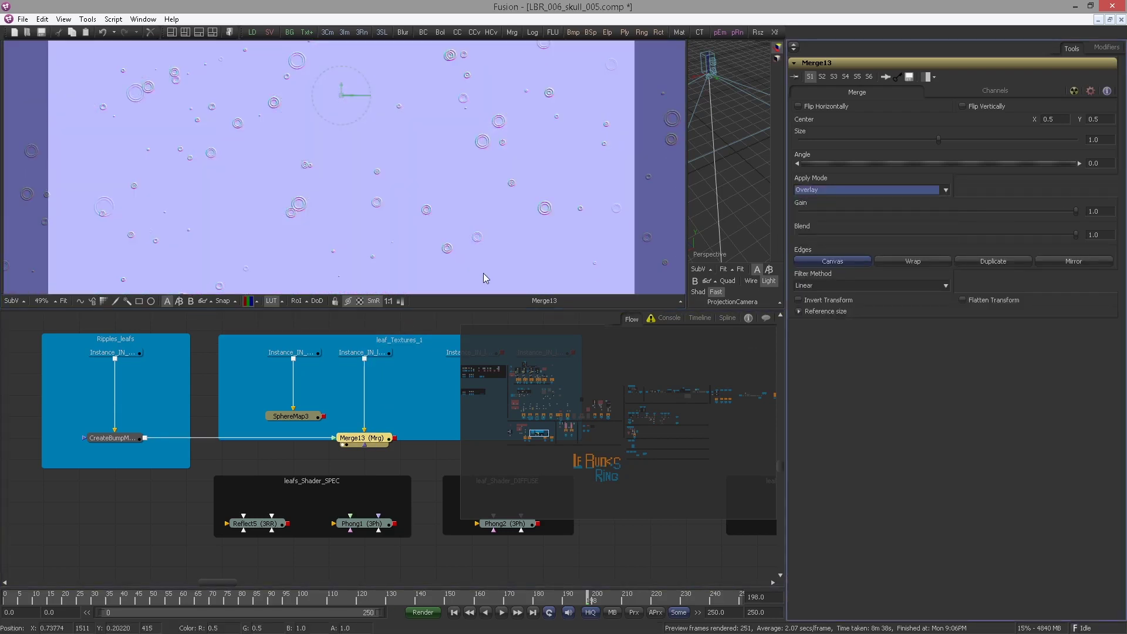
{"action": "left_click", "coordinate": [371, 440]}
{"action": "left_click", "coordinate": [821, 191]}
{"action": "left_click", "coordinate": [809, 232]}
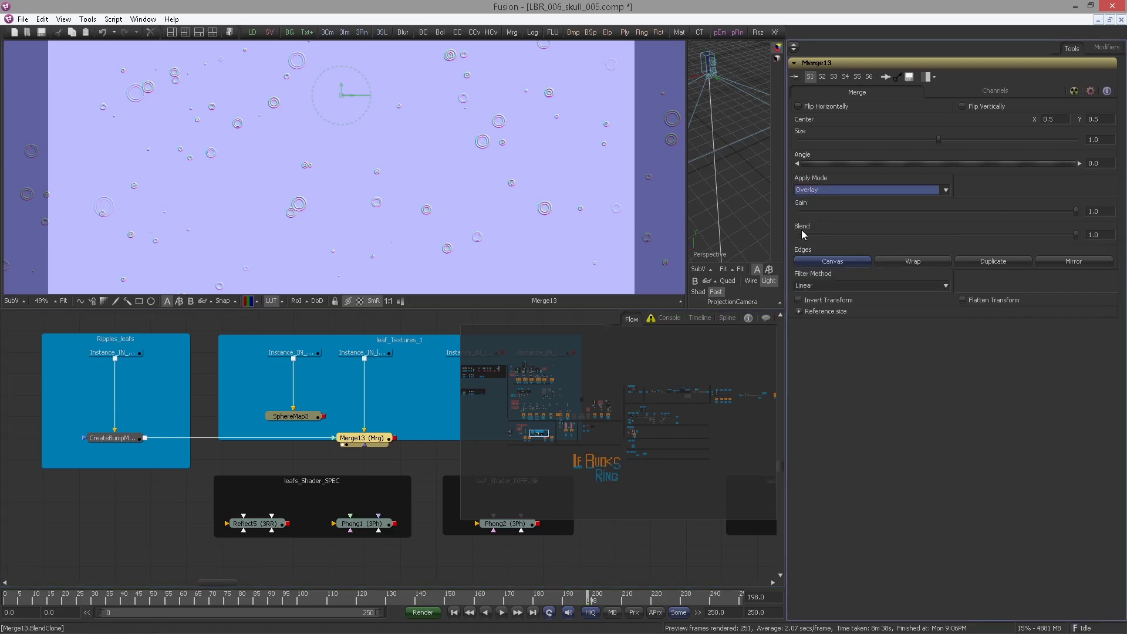
{"action": "scroll", "coordinate": [282, 198], "scroll_direction": "down", "scroll_amount": 2}
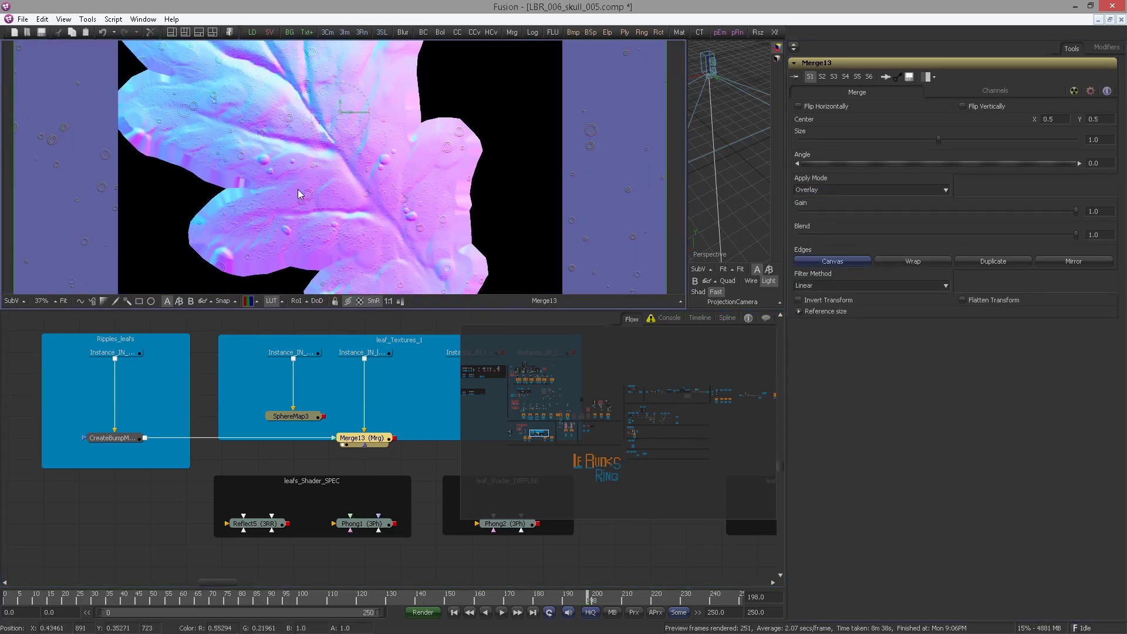
{"action": "scroll", "coordinate": [257, 210], "scroll_direction": "down", "scroll_amount": 5}
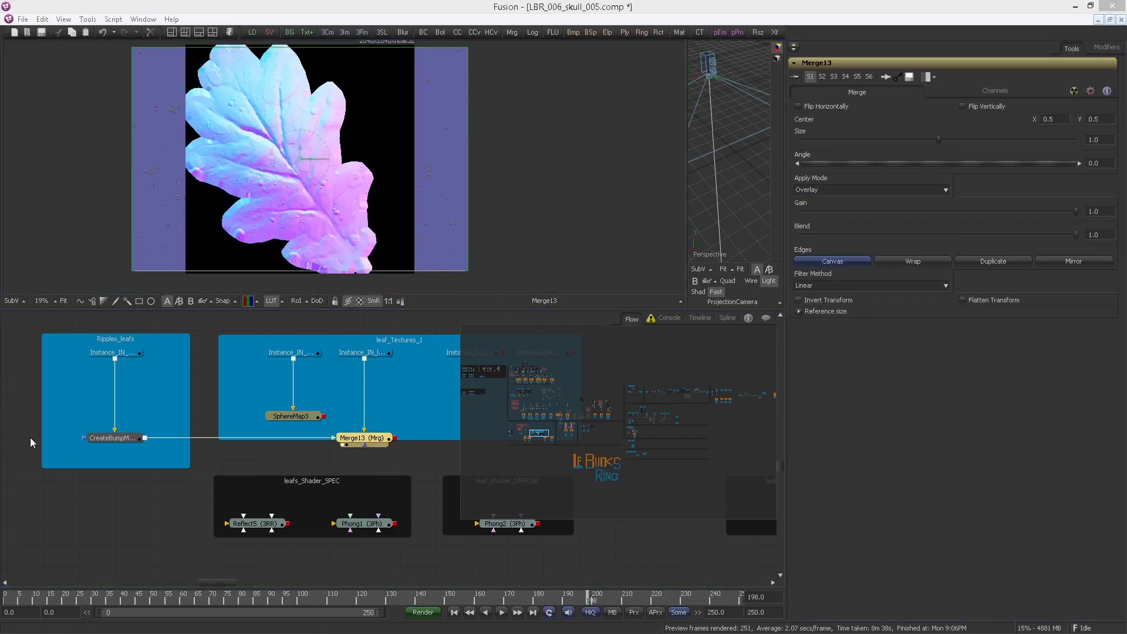
Add a Bump Map material node below the merge and connect the merge output to it.
{"action": "scroll", "coordinate": [31, 444], "scroll_direction": "up", "scroll_amount": 1}
{"action": "left_click_drag", "start_coordinate": [326, 417], "coordinate": [249, 399]}
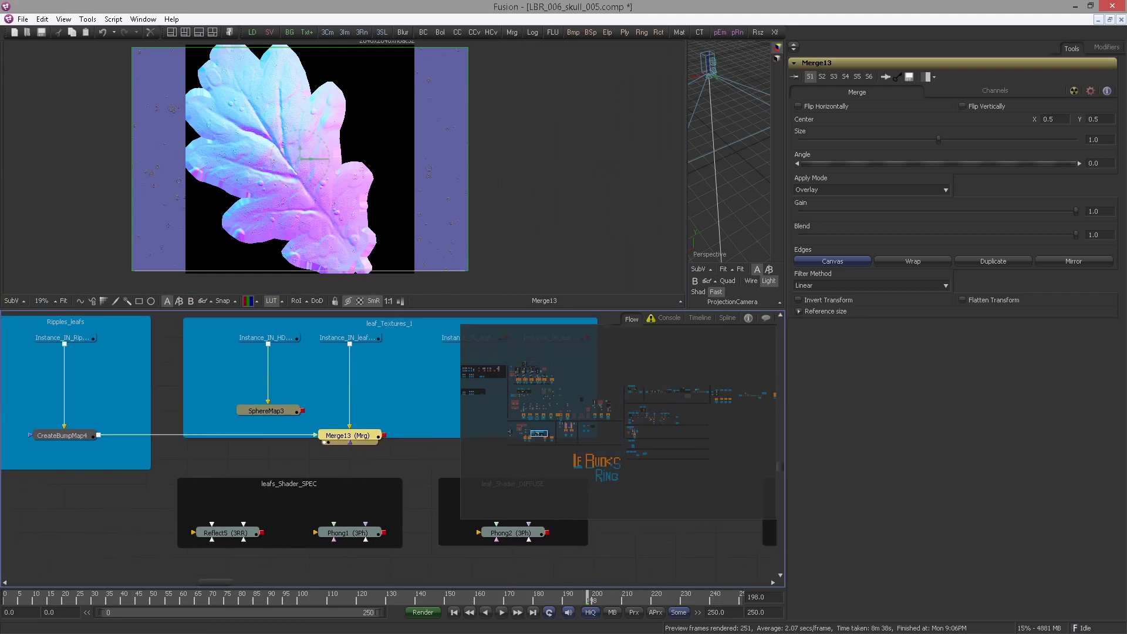
{"action": "key", "text": "ctrl+space"}
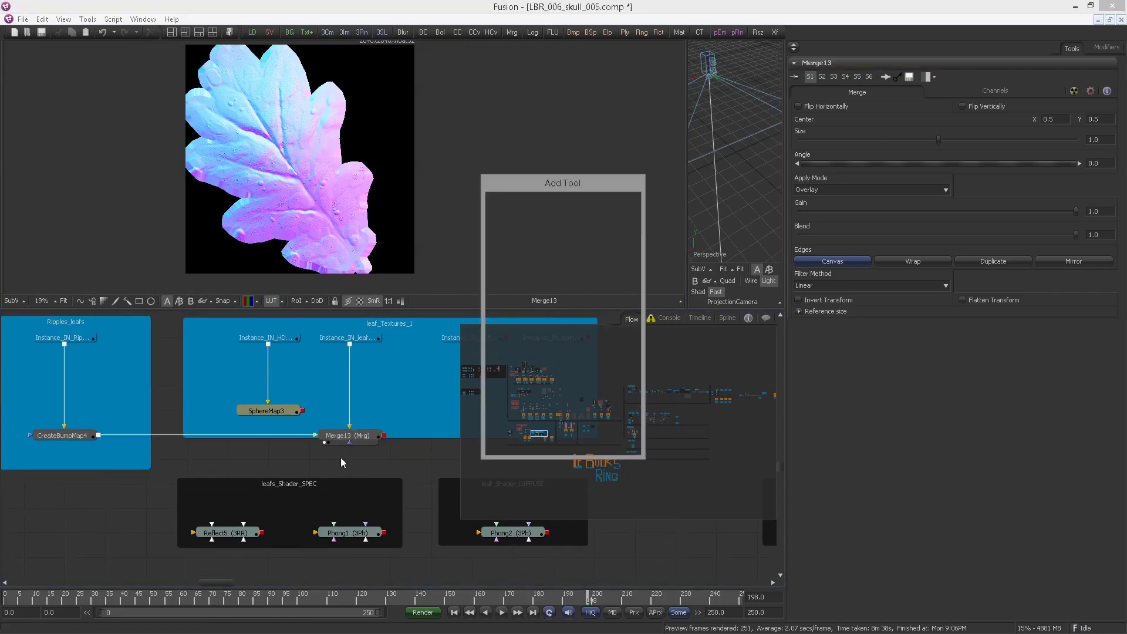
{"action": "type", "text": "bump"}
{"action": "key", "text": "Return"}
{"action": "left_click_drag", "start_coordinate": [385, 435], "coordinate": [349, 460]}
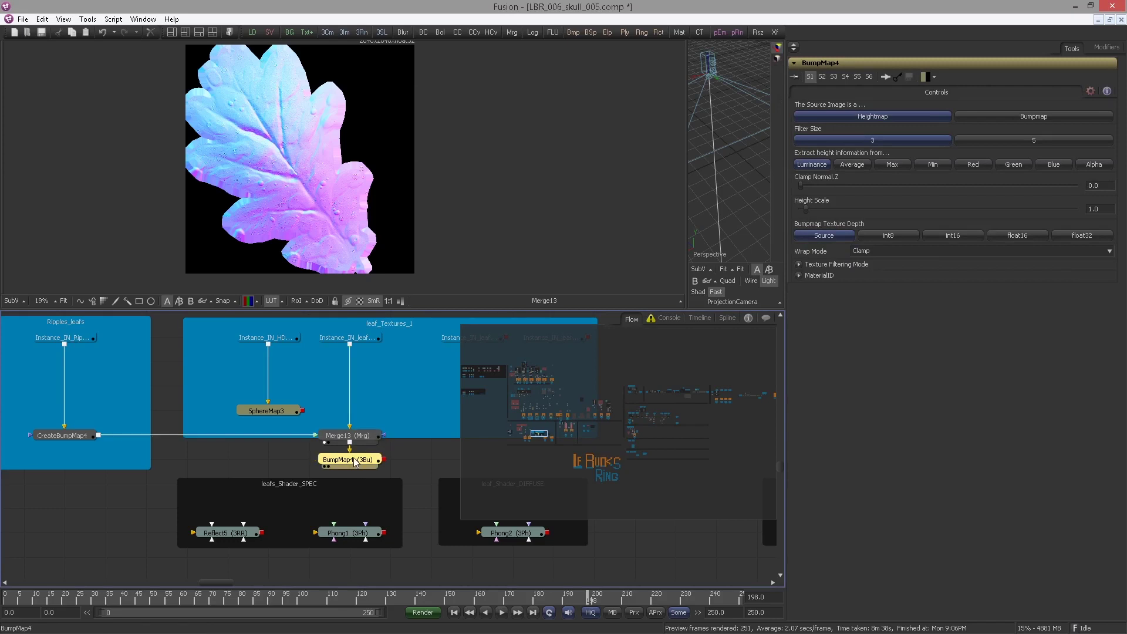
Set the bump map's source image type to Bumpmap and connect it to the Bumpmap Material input of Phong1 in leafs_Shader_SPEC.
{"action": "left_click", "coordinate": [998, 116]}
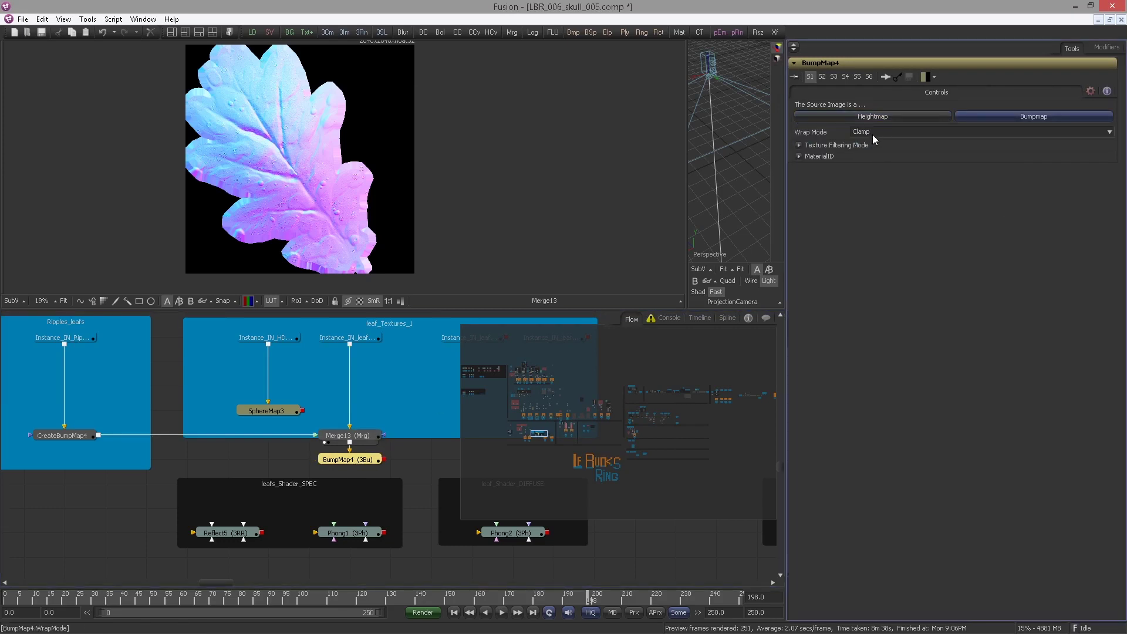
{"action": "left_click_drag", "start_coordinate": [385, 459], "coordinate": [351, 536]}
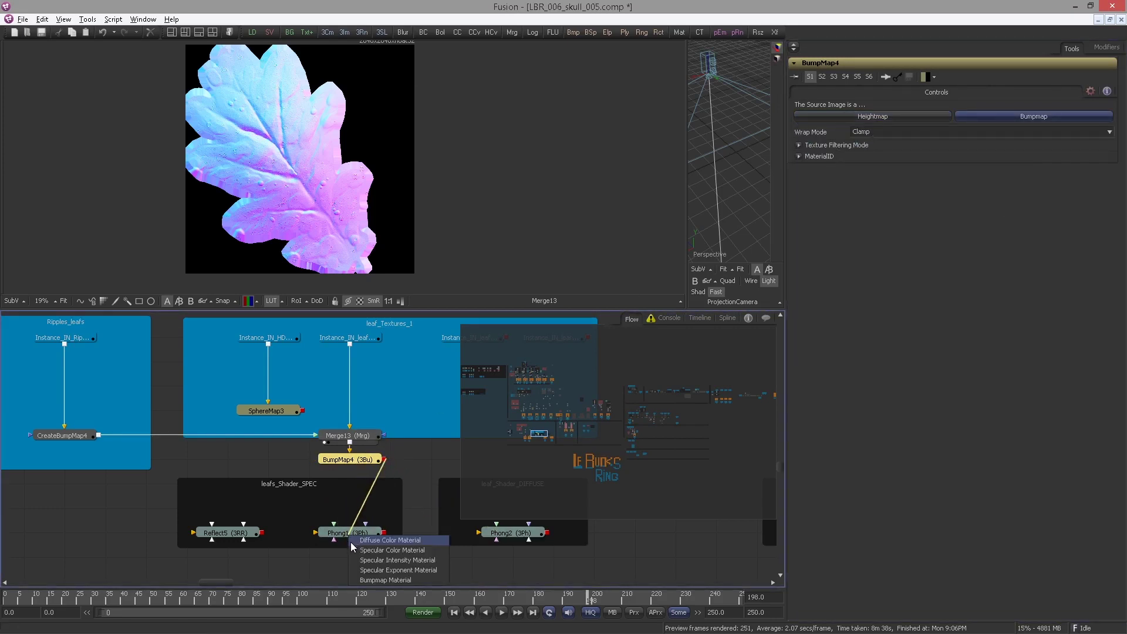
{"action": "left_click", "coordinate": [384, 580]}
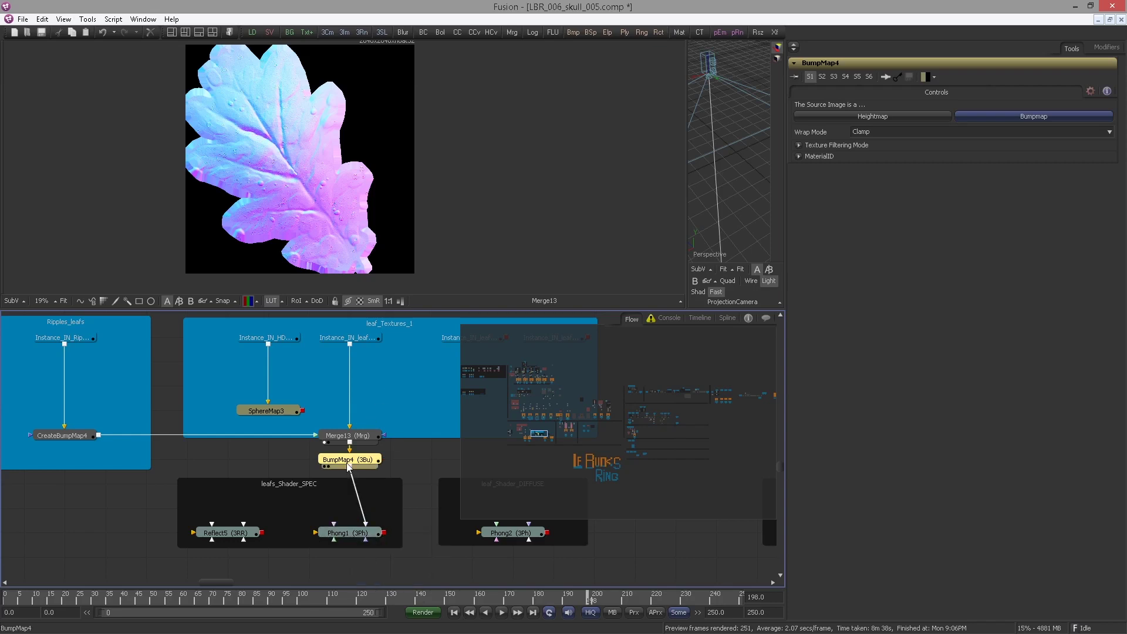
Connect BumpMap4 to Reflect5 as its Bumpmap Texture and check its existing Bumpmap Material link to Phong1.
{"action": "left_click_drag", "start_coordinate": [351, 468], "coordinate": [226, 532]}
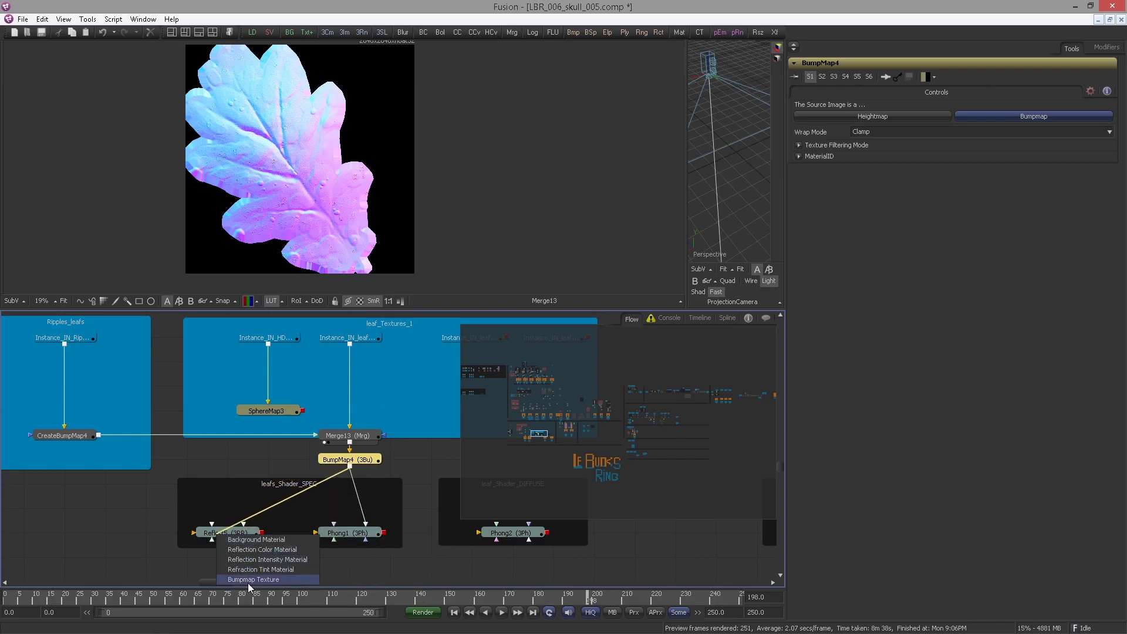
{"action": "left_click", "coordinate": [251, 587]}
{"action": "left_click", "coordinate": [260, 464]}
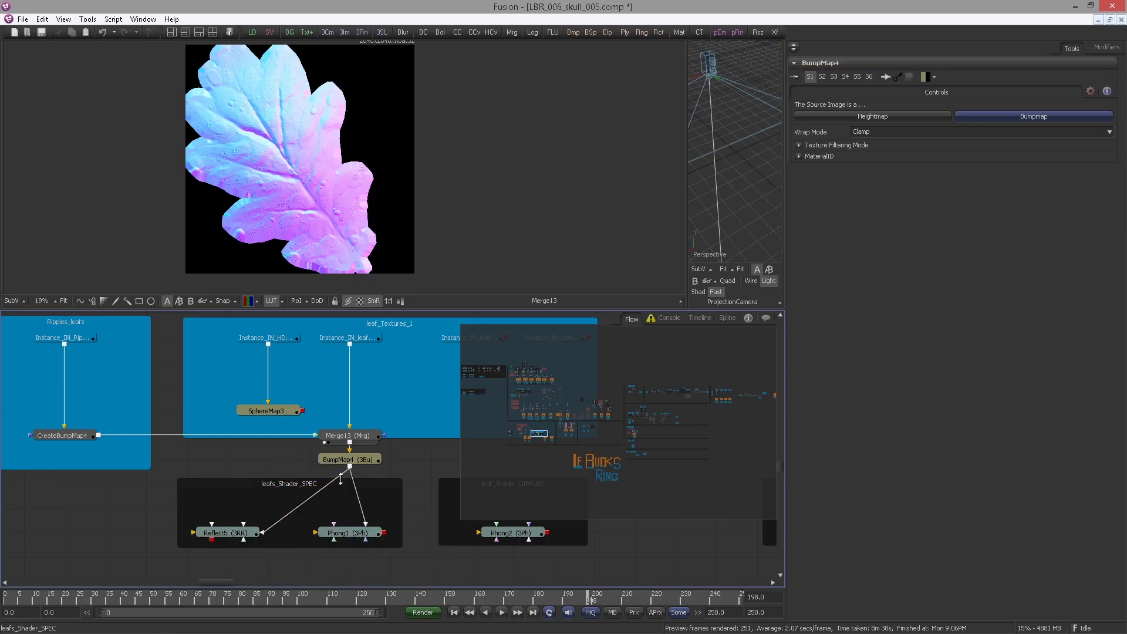
{"action": "left_click_drag", "start_coordinate": [351, 467], "coordinate": [330, 537]}
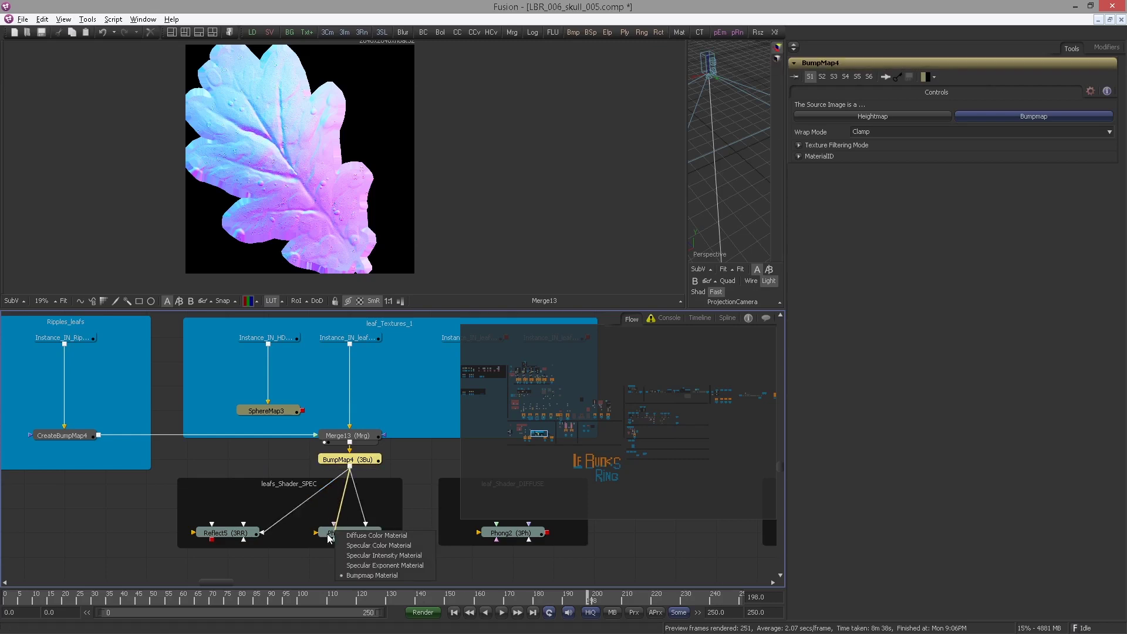
{"action": "left_click", "coordinate": [282, 464]}
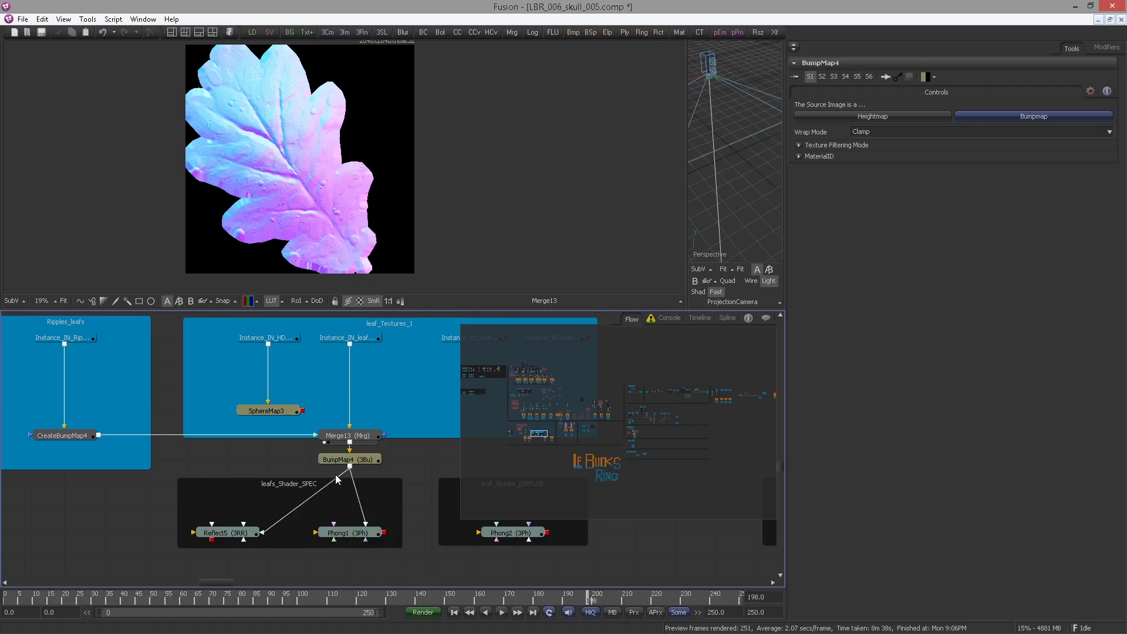
{"action": "left_click_drag", "start_coordinate": [351, 469], "coordinate": [230, 533]}
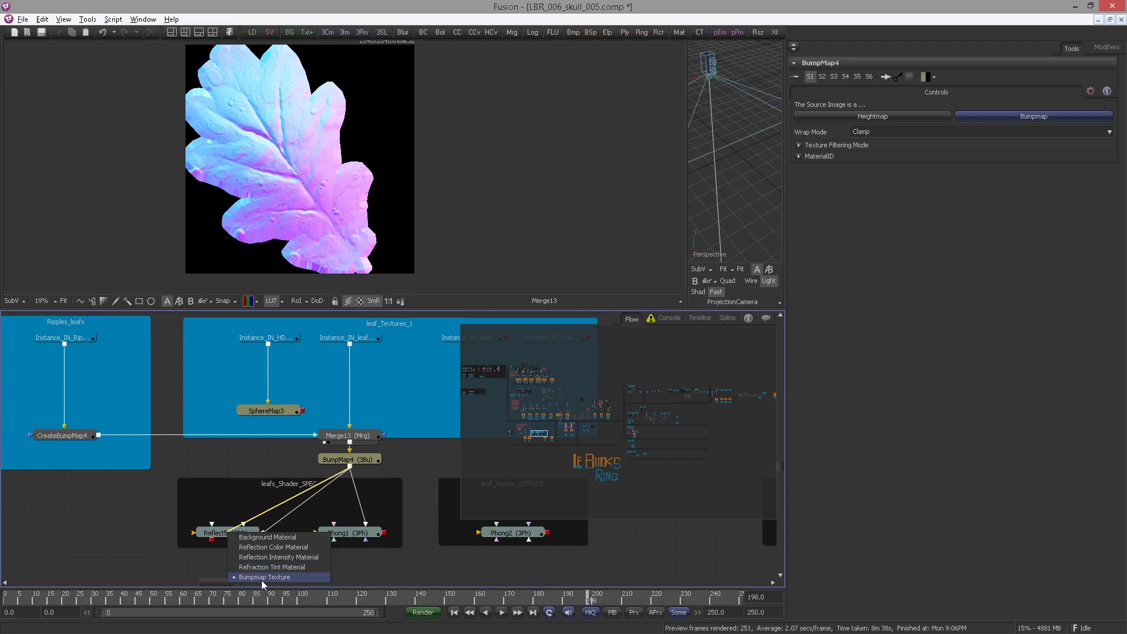
{"action": "left_click", "coordinate": [294, 580]}
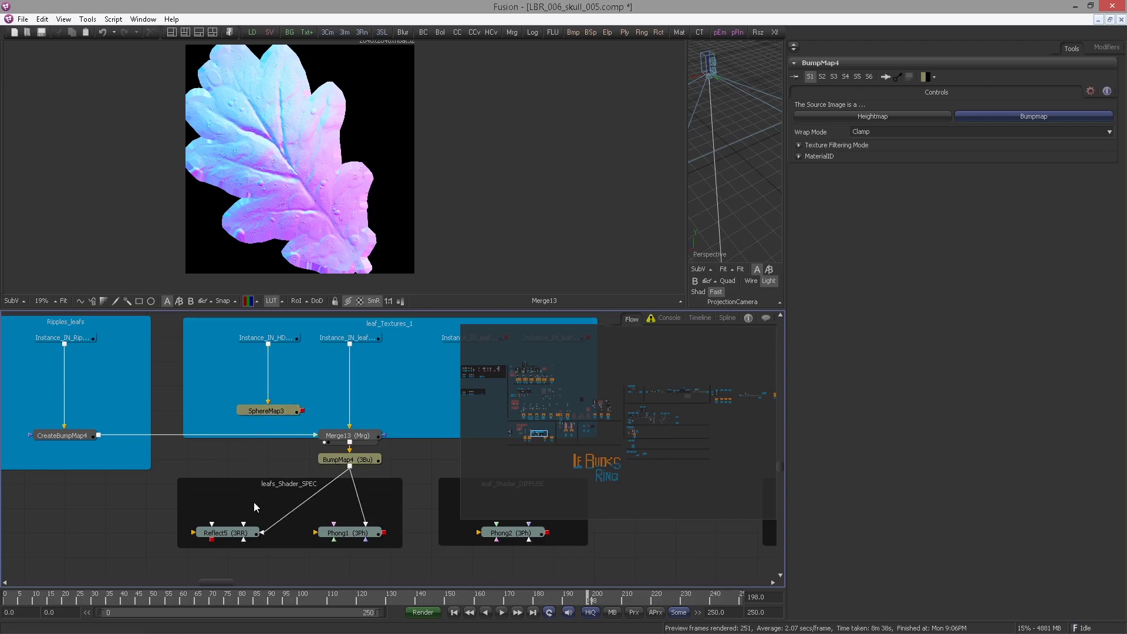
Connect SphereMap3 to Reflect5 as Reflection Color Material and Phong1 as Reflect5's Background Material.
{"action": "left_click_drag", "start_coordinate": [301, 413], "coordinate": [227, 425]}
{"action": "left_click_drag", "start_coordinate": [228, 478], "coordinate": [223, 531]}
{"action": "left_click", "coordinate": [261, 544]}
{"action": "left_click", "coordinate": [345, 535]}
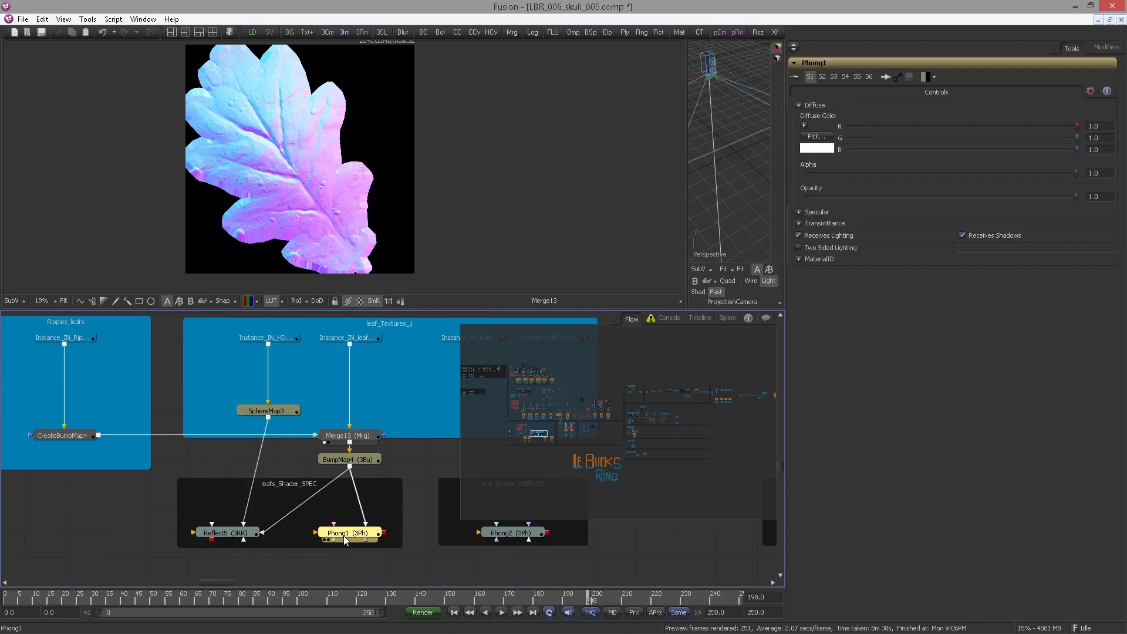
{"action": "left_click_drag", "start_coordinate": [384, 533], "coordinate": [243, 539]}
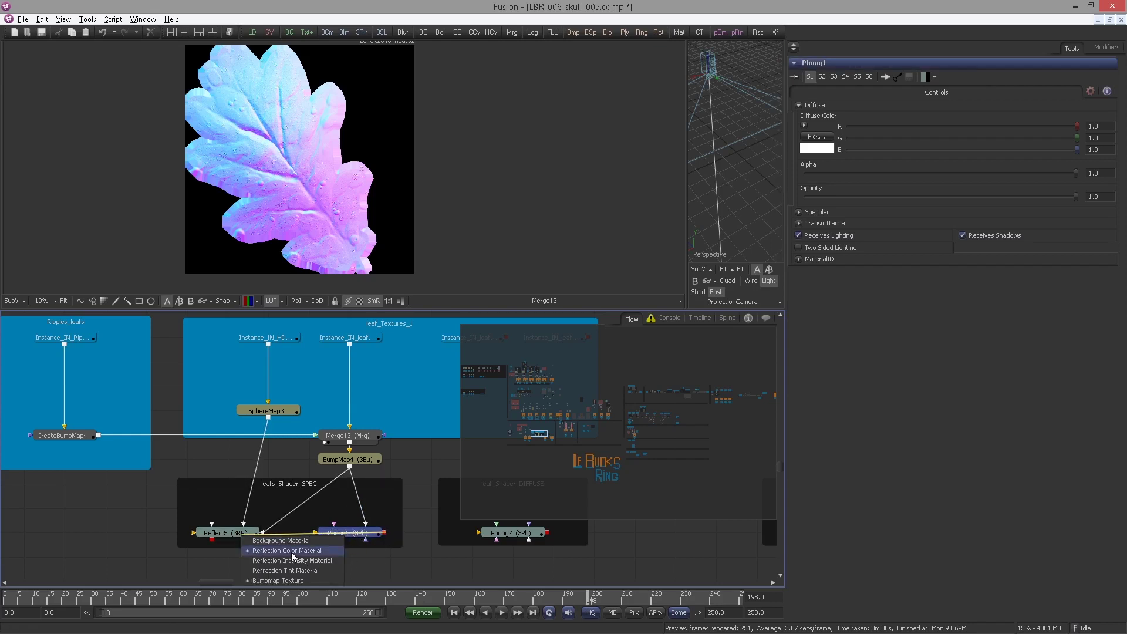
{"action": "left_click", "coordinate": [283, 549]}
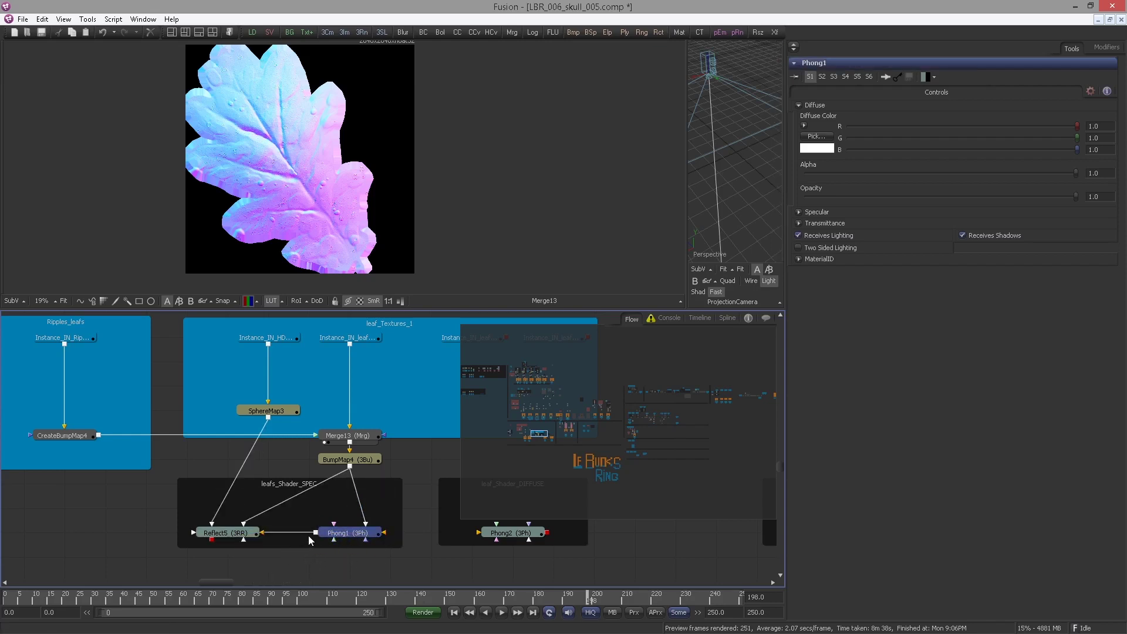
Move Reflect5 beside Phong1 and preview its material on the sphere in the main viewer.
{"action": "left_click_drag", "start_coordinate": [250, 535], "coordinate": [292, 535]}
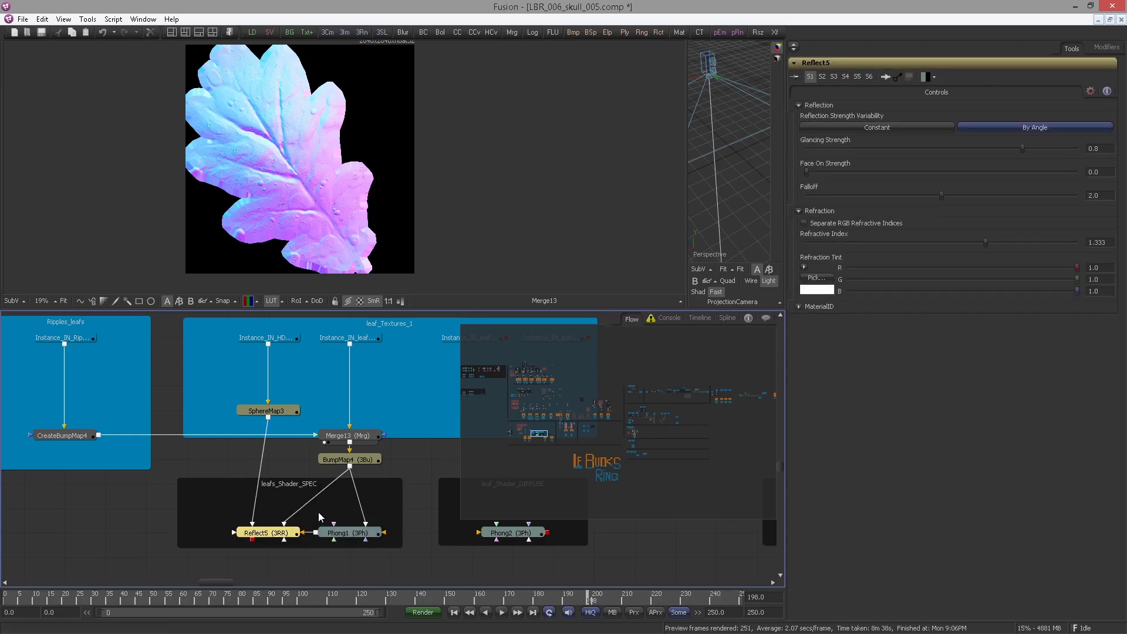
{"action": "left_click_drag", "start_coordinate": [276, 536], "coordinate": [247, 222]}
{"action": "left_click_drag", "start_coordinate": [349, 189], "coordinate": [290, 194]}
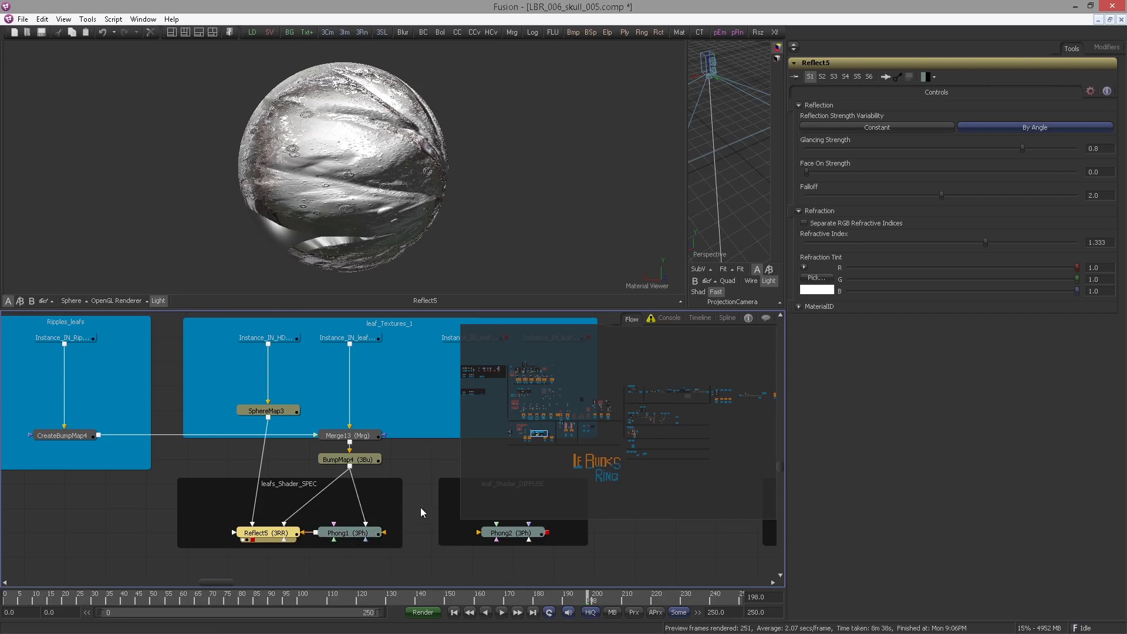
Disconnect BumpMap4 from Phong1 to compare the shading, and reconnect it as Phong1's bumpmap.
{"action": "left_click", "coordinate": [365, 518]}
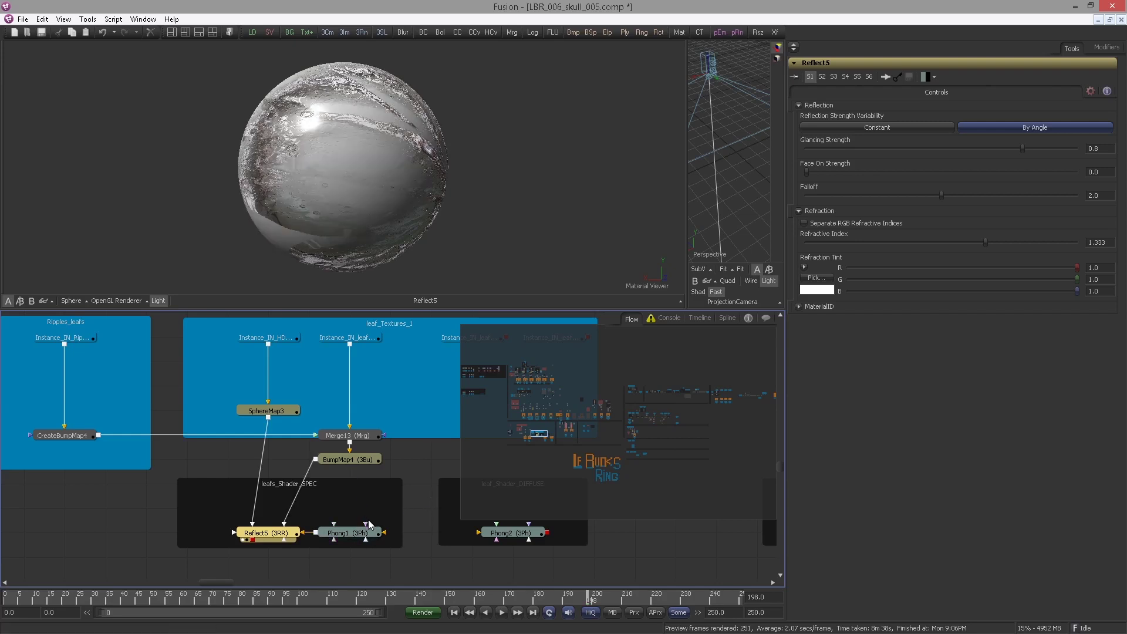
{"action": "left_click_drag", "start_coordinate": [317, 459], "coordinate": [347, 533]}
{"action": "left_click", "coordinate": [382, 575]}
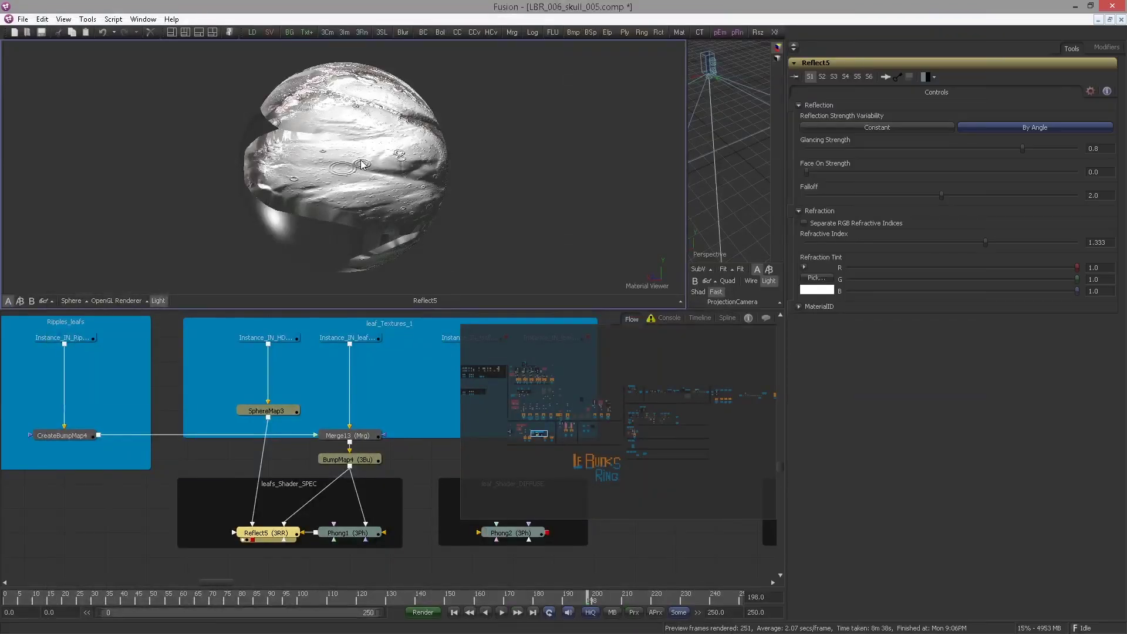
Display ReplaceMaterial3D15 in the main viewer using the Perspective view, framed closely on the leaf.
{"action": "left_click_drag", "start_coordinate": [330, 436], "coordinate": [281, 128]}
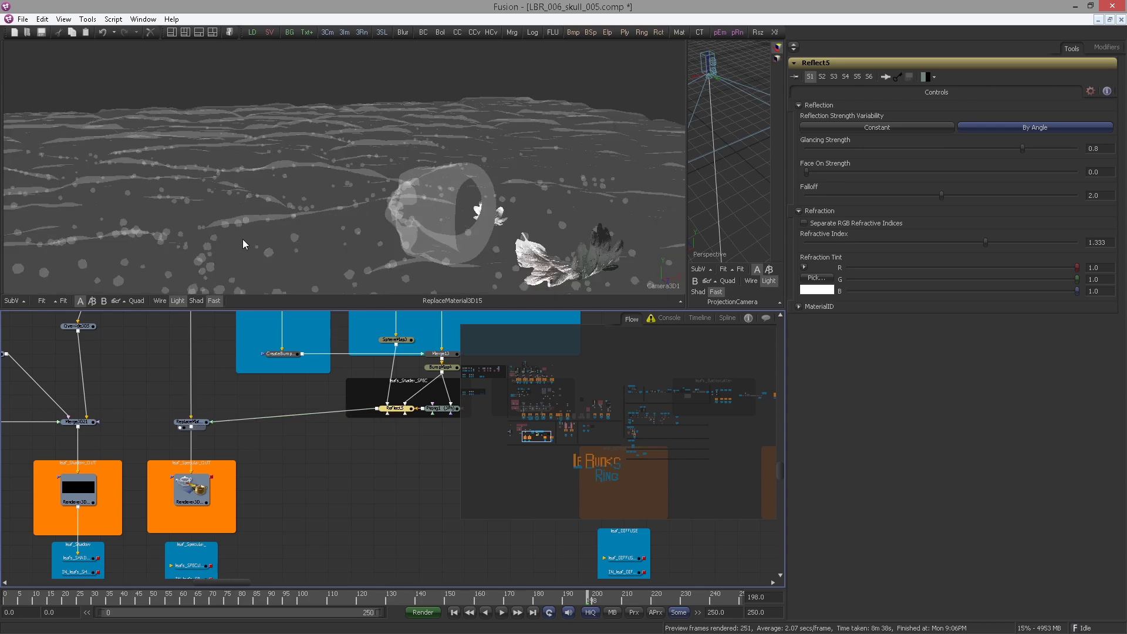
{"action": "right_click", "coordinate": [657, 288]}
{"action": "left_click", "coordinate": [696, 304]}
{"action": "left_click_drag", "start_coordinate": [270, 251], "coordinate": [262, 203]}
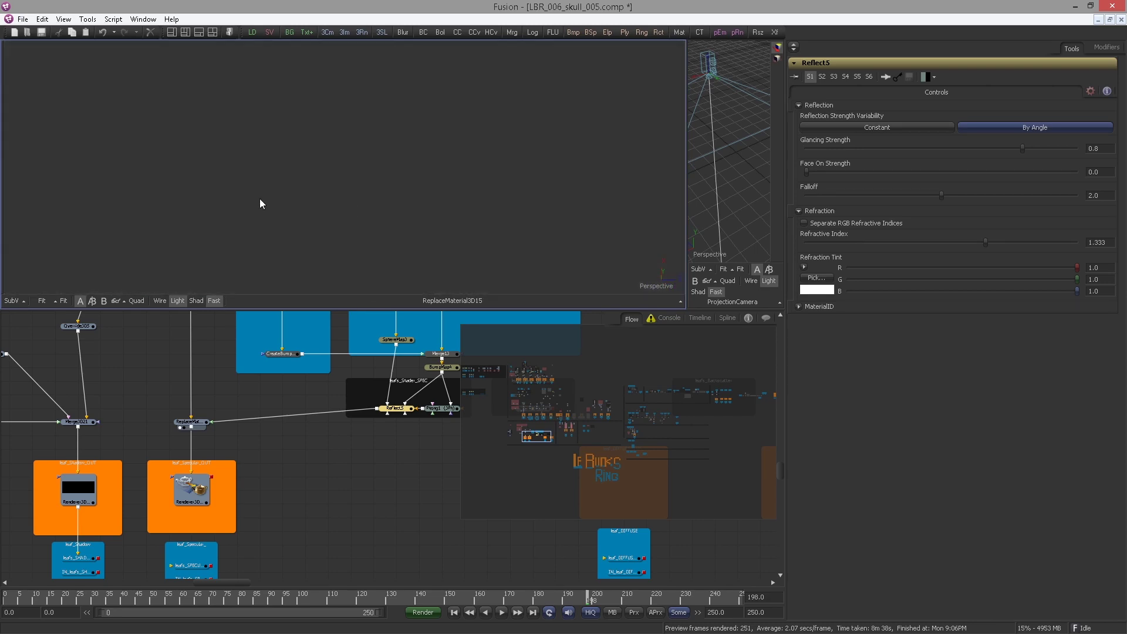
{"action": "left_click", "coordinate": [63, 301]}
{"action": "left_click_drag", "start_coordinate": [360, 164], "coordinate": [368, 186]}
{"action": "left_click", "coordinate": [63, 301]}
{"action": "left_click_drag", "start_coordinate": [284, 186], "coordinate": [329, 292]}
{"action": "left_click_drag", "start_coordinate": [259, 459], "coordinate": [306, 520]}
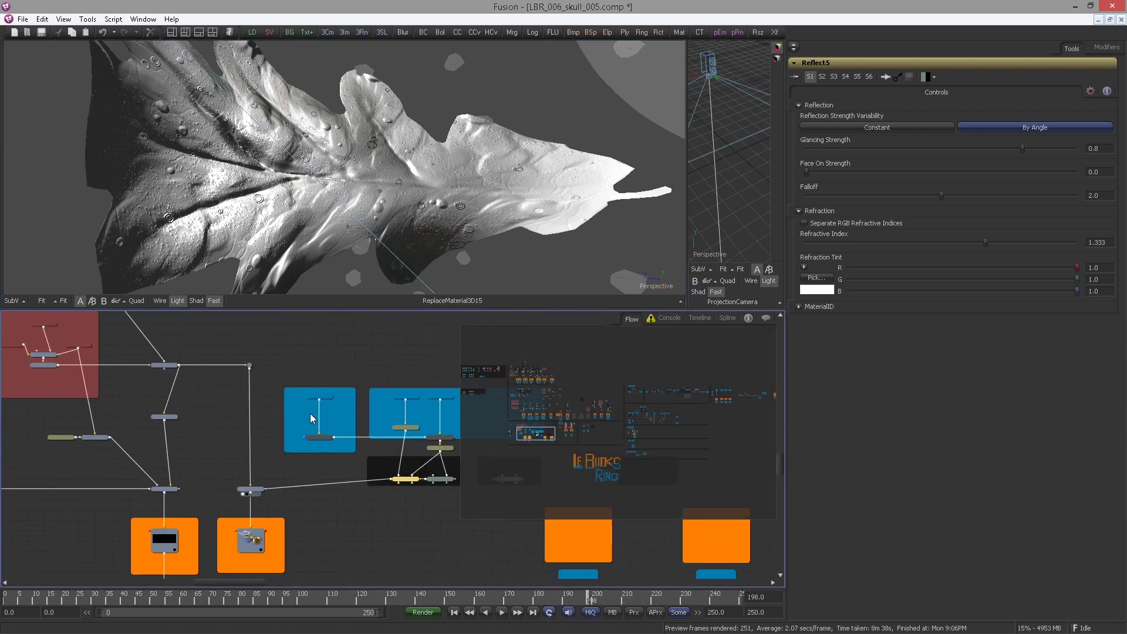
Enlarge the second viewer and display the Instance_IN_Ripples_OUT_1 node from the Ripples_leafs group in it.
{"action": "left_click_drag", "start_coordinate": [250, 488], "coordinate": [249, 478]}
{"action": "left_click_drag", "start_coordinate": [121, 382], "coordinate": [161, 463]}
{"action": "scroll", "coordinate": [304, 463], "scroll_direction": "up", "scroll_amount": 3}
{"action": "left_click_drag", "start_coordinate": [305, 463], "coordinate": [133, 418]}
{"action": "scroll", "coordinate": [185, 384], "scroll_direction": "up", "scroll_amount": 1}
{"action": "left_click", "coordinate": [138, 421]}
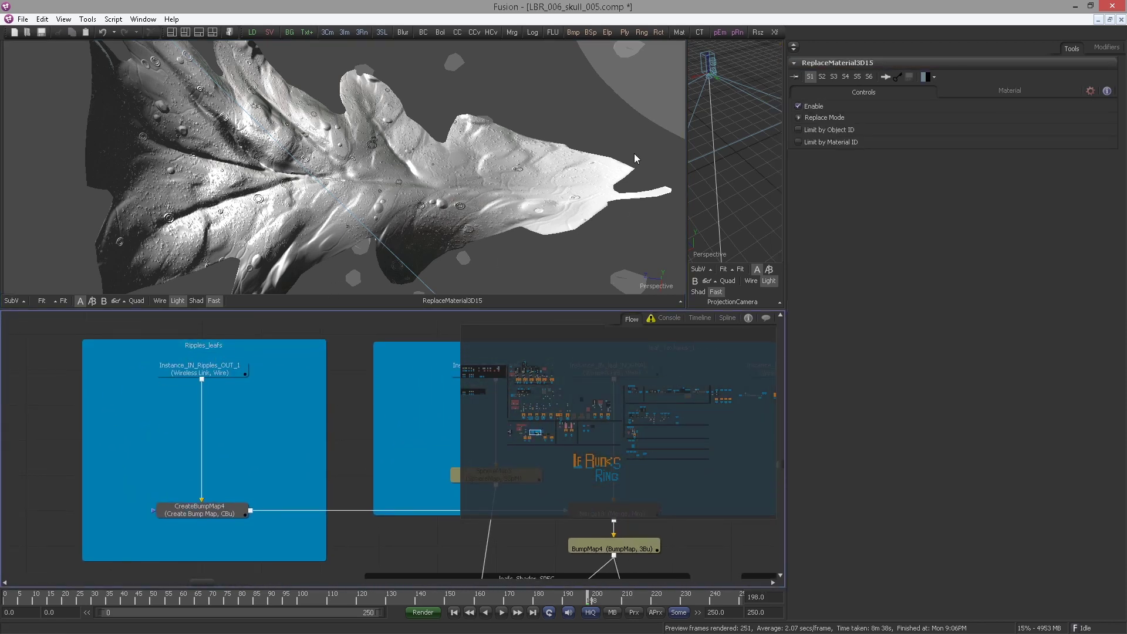
{"action": "left_click", "coordinate": [794, 47]}
{"action": "left_click_drag", "start_coordinate": [985, 185], "coordinate": [609, 194]}
{"action": "left_click", "coordinate": [167, 396]}
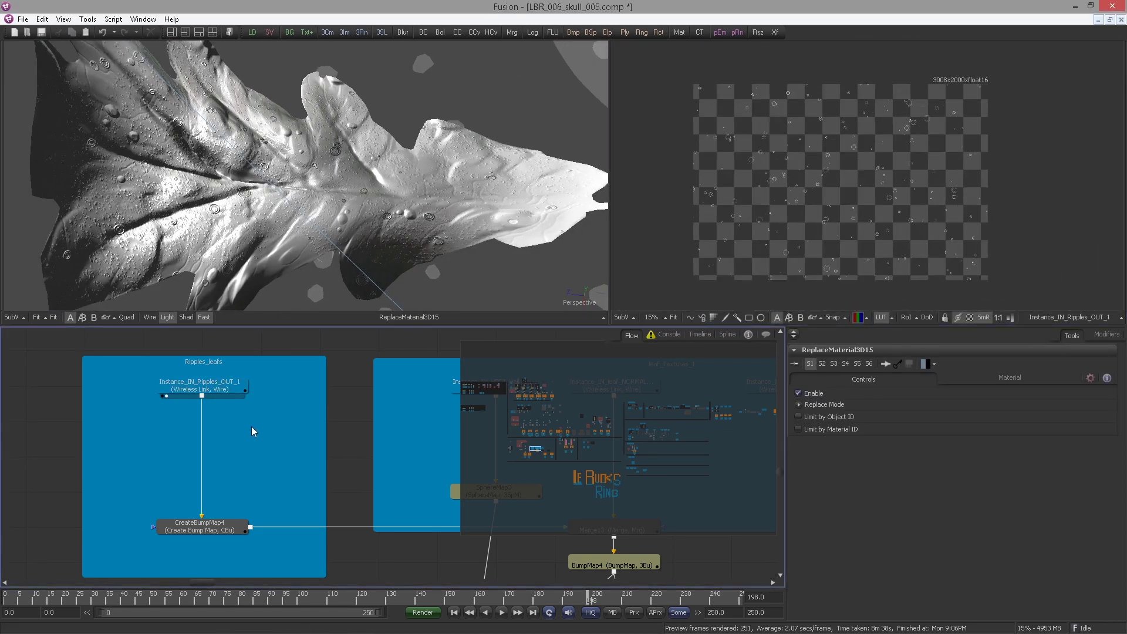
Add a Transform node fed by Instance_IN_Ripples_OUT_1, show it in the second viewer and set its size to 7.
{"action": "key", "text": "ctrl+space"}
{"action": "type", "text": "tran"}
{"action": "key", "text": "Return"}
{"action": "left_click", "coordinate": [201, 390]}
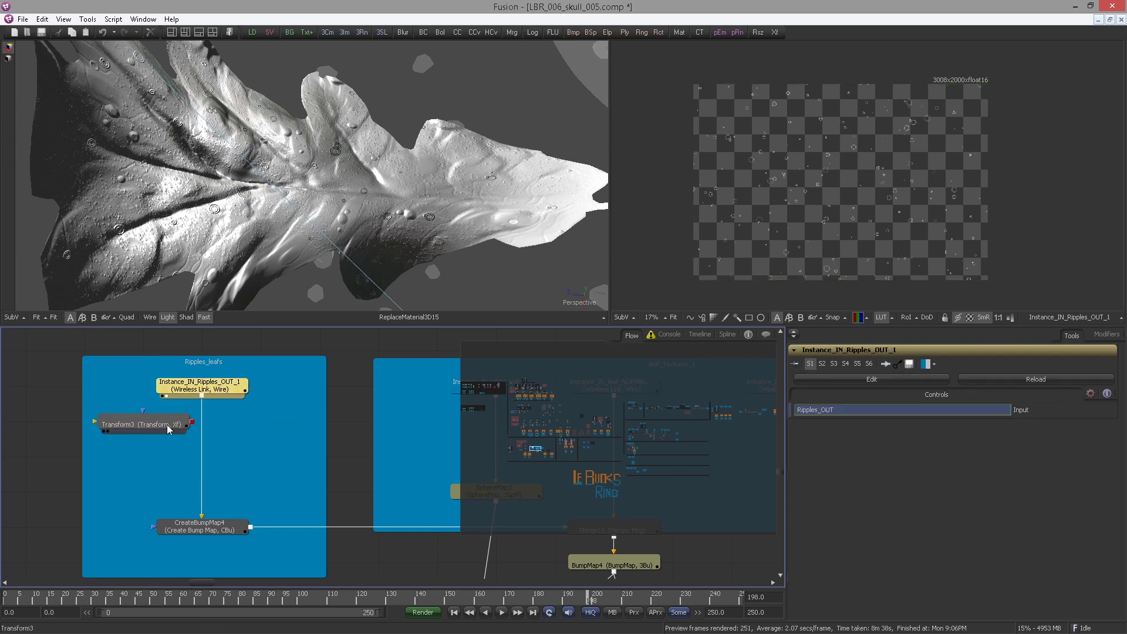
{"action": "left_click_drag", "start_coordinate": [203, 397], "coordinate": [142, 423]}
{"action": "left_click", "coordinate": [108, 431]}
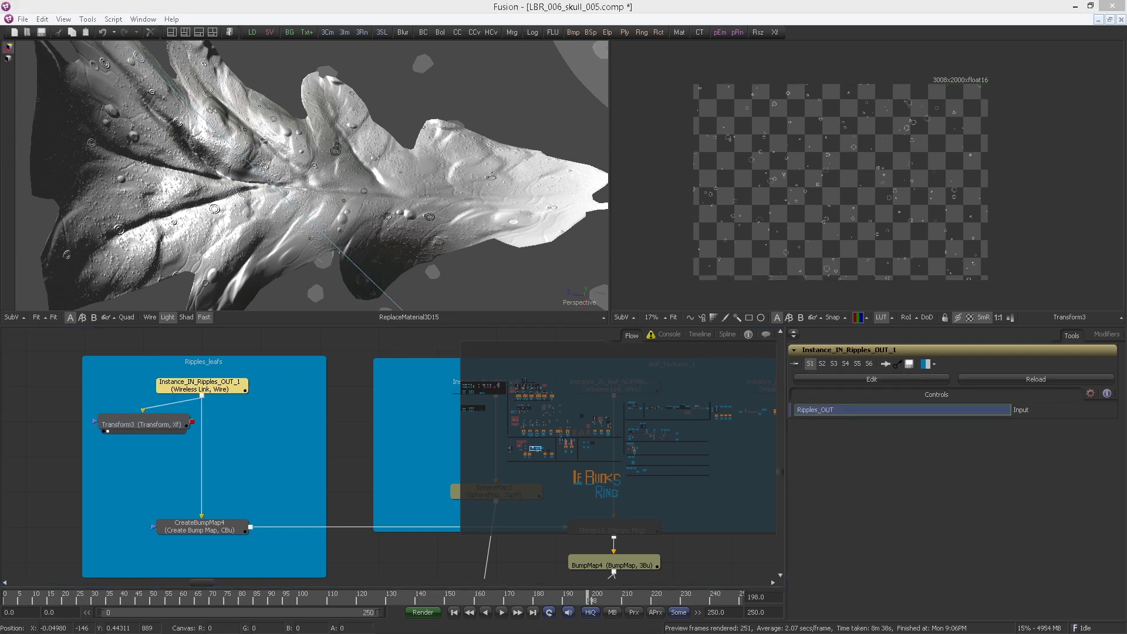
{"action": "left_click", "coordinate": [146, 424]}
{"action": "left_click", "coordinate": [1093, 453]}
{"action": "type", "text": "7"}
{"action": "key", "text": "Return"}
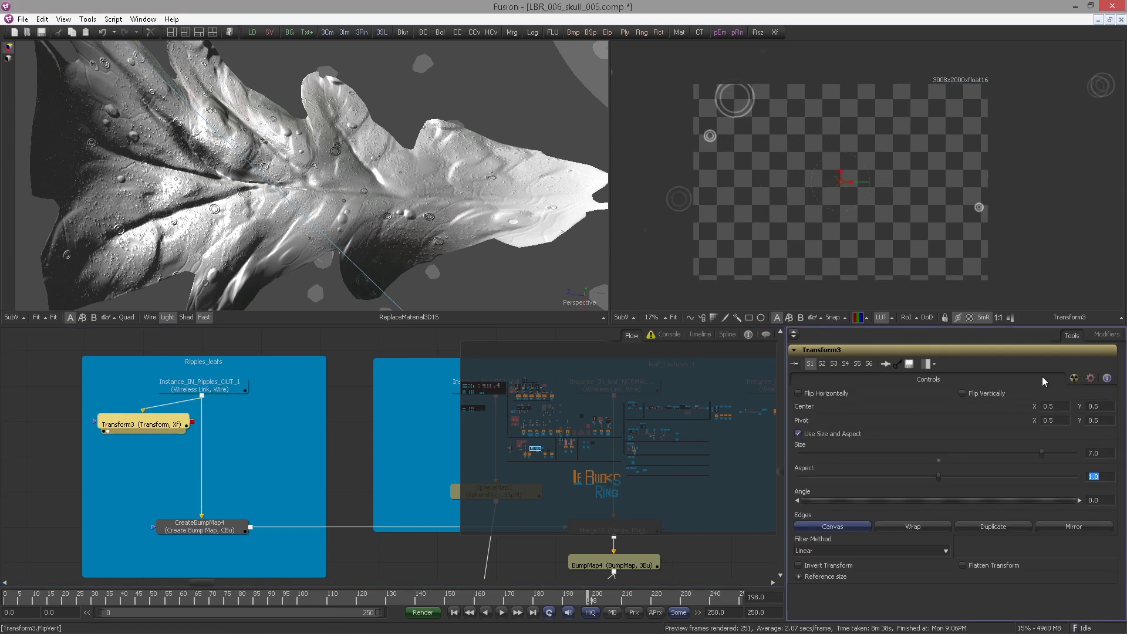
Paste a copy of the Transform node, feed it from Instance_IN_Ripples_OUT_1 and show it in the second viewer.
{"action": "left_click", "coordinate": [241, 431]}
{"action": "key", "text": "ctrl+v"}
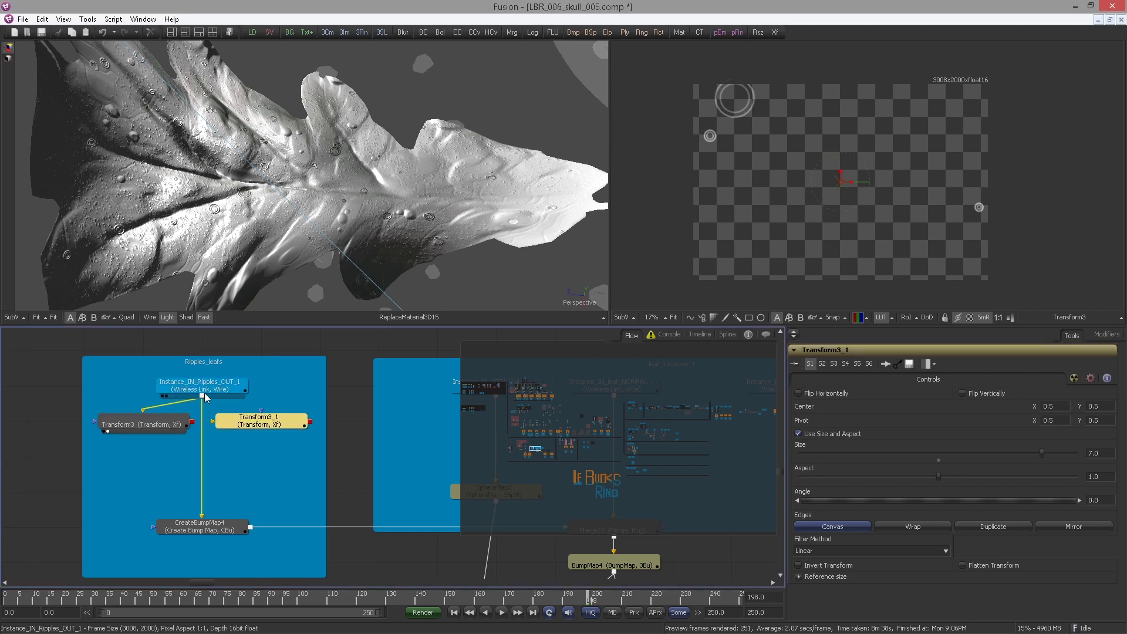
{"action": "left_click_drag", "start_coordinate": [202, 396], "coordinate": [258, 422]}
{"action": "left_click_drag", "start_coordinate": [258, 421], "coordinate": [657, 282]}
{"action": "left_click", "coordinate": [60, 392]}
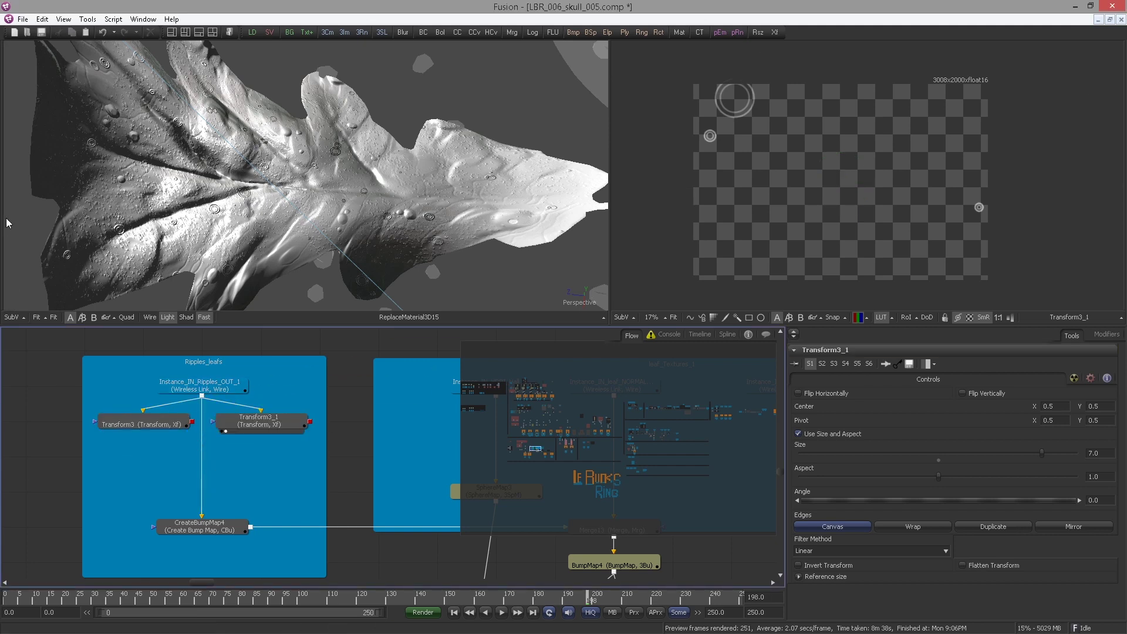
Set the copied Transform's center to X -0.5665 and Y 0.303.
{"action": "left_click", "coordinate": [953, 383]}
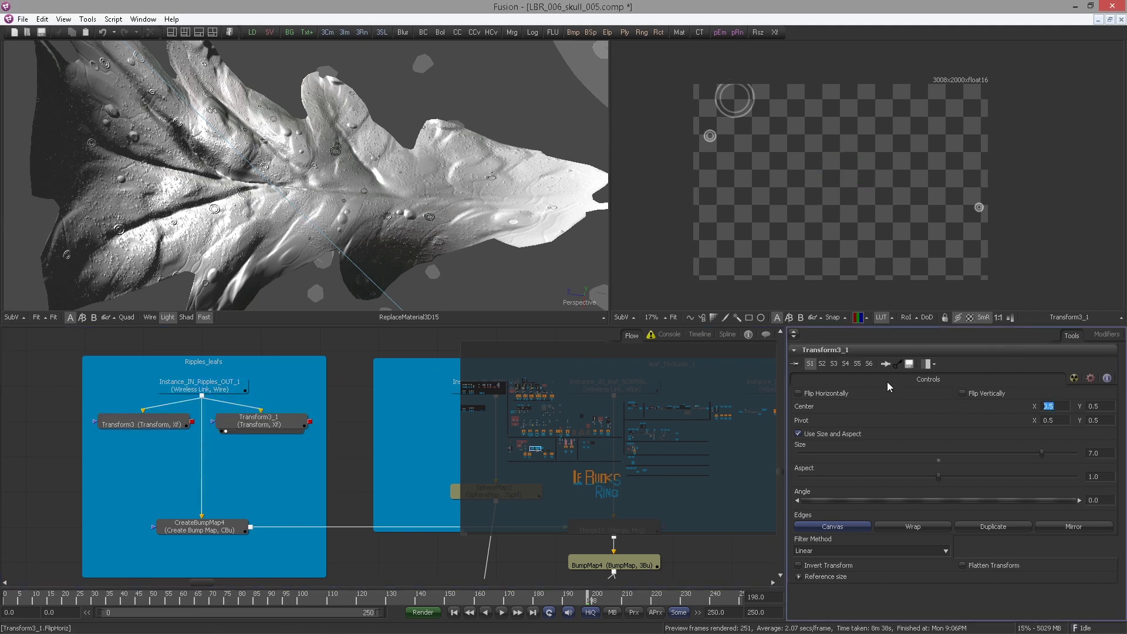
{"action": "type", "text": "-0.5665"}
{"action": "key", "text": "Tab"}
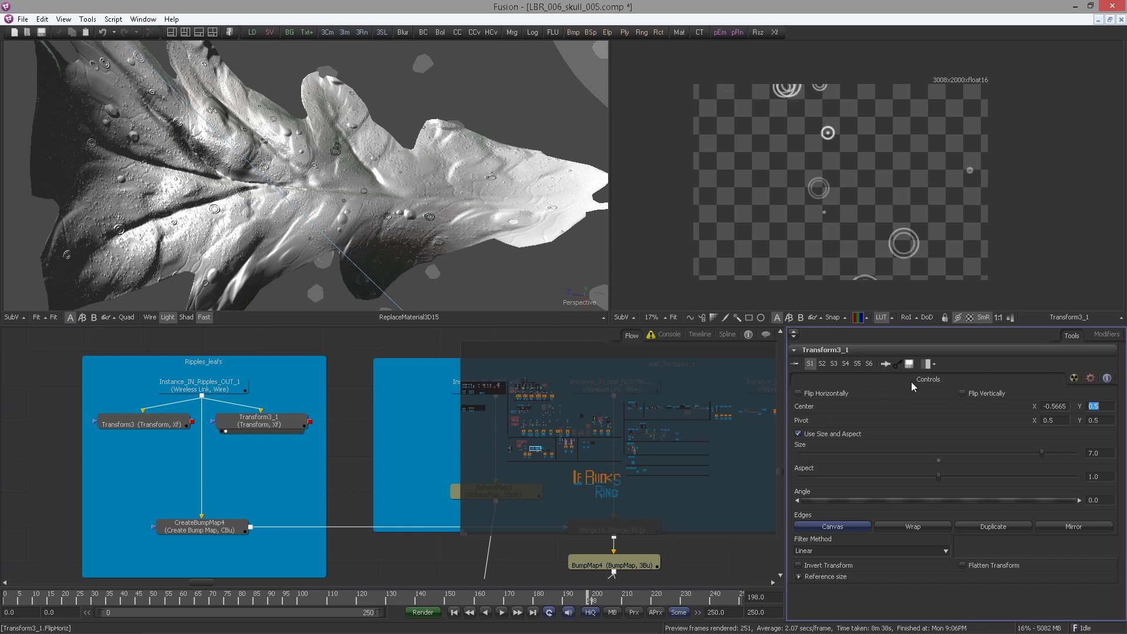
{"action": "type", "text": "0.303"}
{"action": "key", "text": "Tab"}
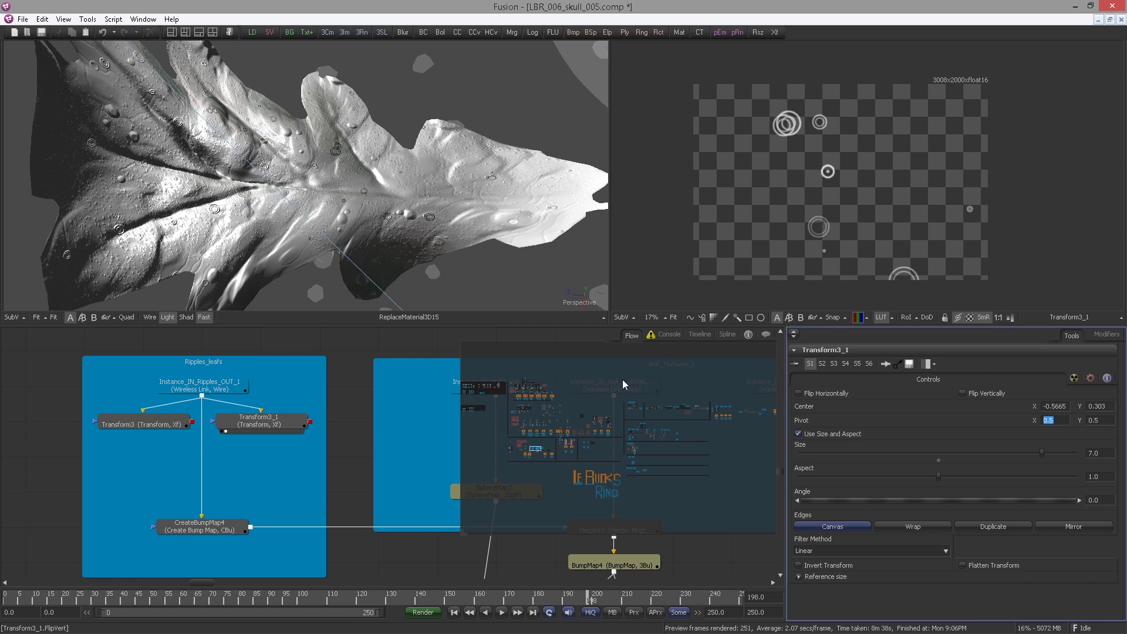
Compare the original ripples image with the copied Transform's shifted output in the second viewer.
{"action": "left_click", "coordinate": [197, 387]}
{"action": "key", "text": "2"}
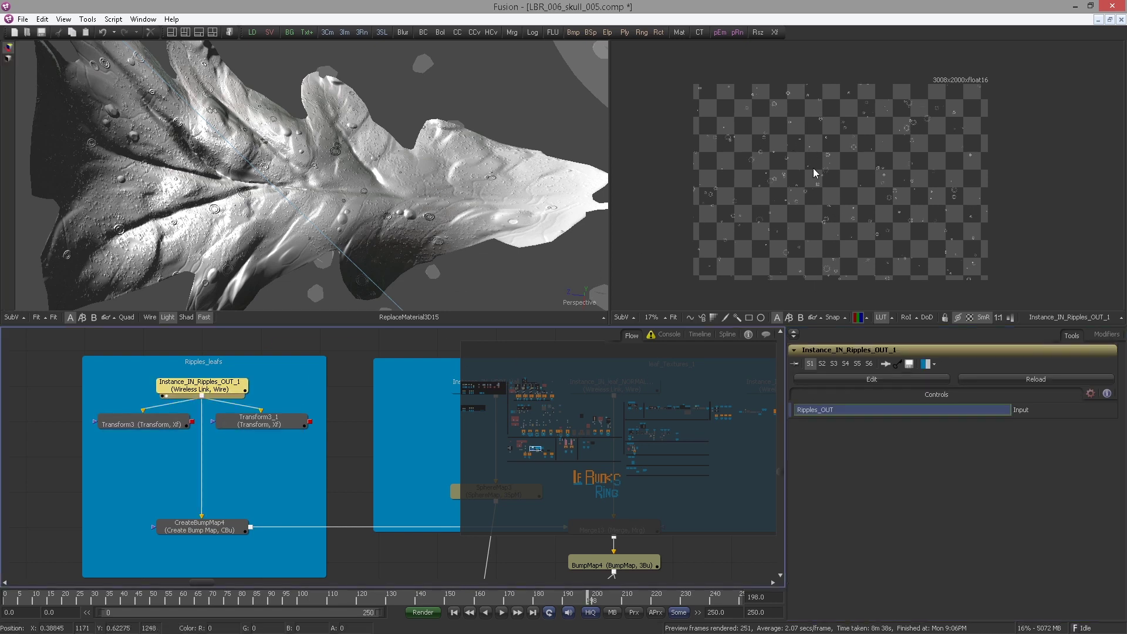
{"action": "left_click_drag", "start_coordinate": [258, 422], "coordinate": [851, 161]}
{"action": "left_click", "coordinate": [288, 419]}
{"action": "left_click", "coordinate": [769, 203]}
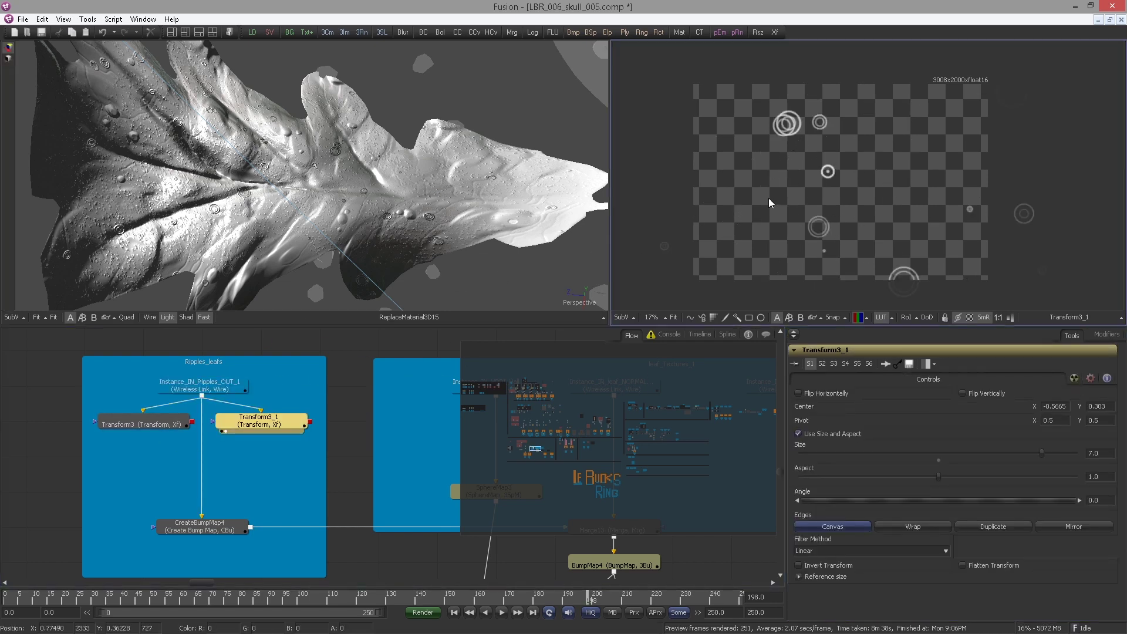
{"action": "scroll", "coordinate": [770, 202], "scroll_direction": "down", "scroll_amount": 4}
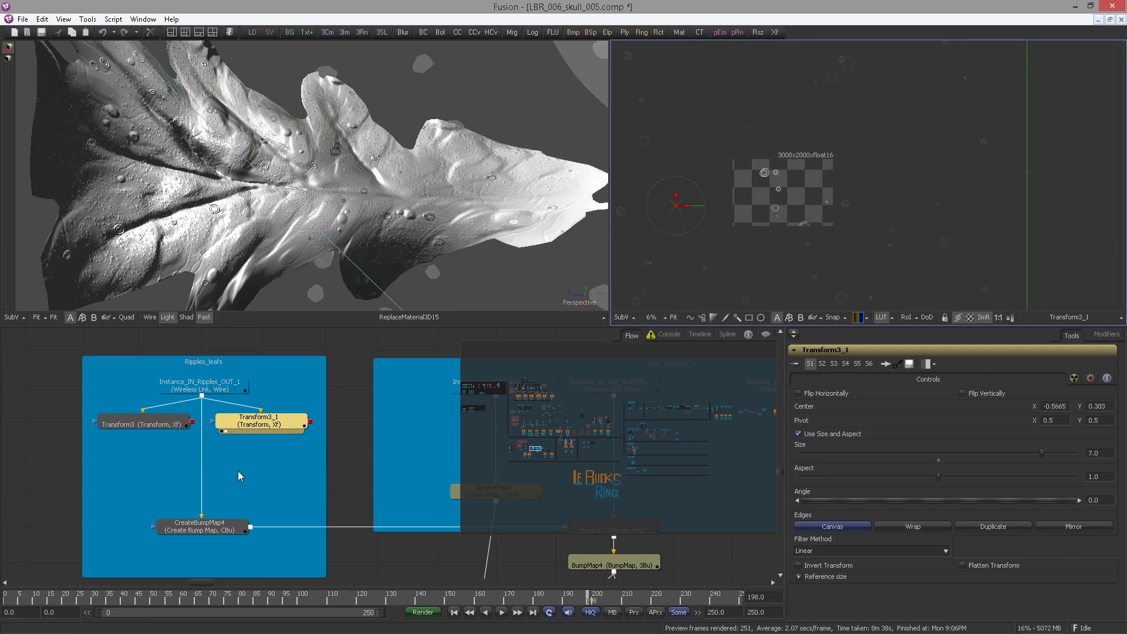
Merge the two Transform outputs with a Merge node feeding CreateBumpMap4, and view the merge and the rippled leaf.
{"action": "key", "text": "shift+space"}
{"action": "type", "text": "merge"}
{"action": "key", "text": "Return"}
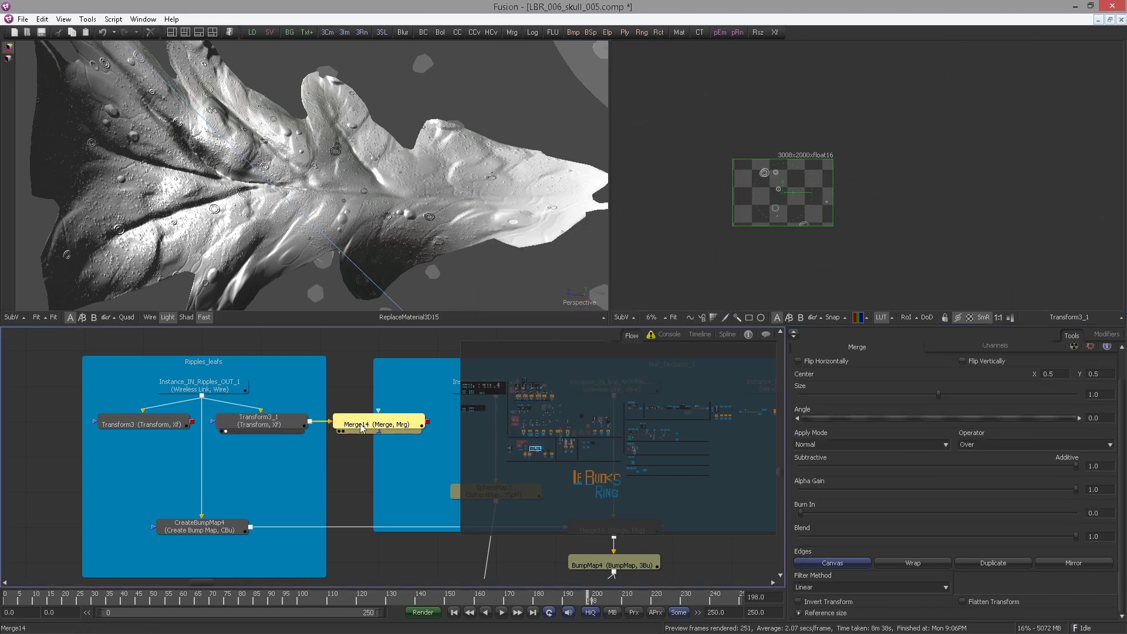
{"action": "left_click_drag", "start_coordinate": [361, 425], "coordinate": [200, 455]}
{"action": "left_click", "coordinate": [201, 439]}
{"action": "left_click_drag", "start_coordinate": [309, 421], "coordinate": [702, 239]}
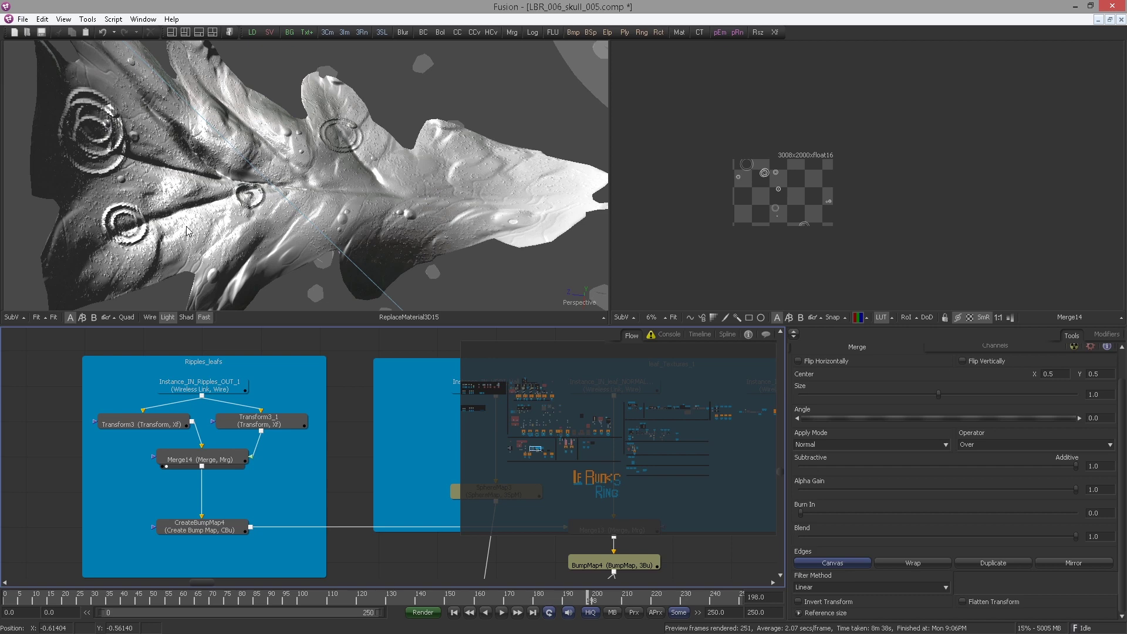
{"action": "left_click_drag", "start_coordinate": [198, 207], "coordinate": [259, 213]}
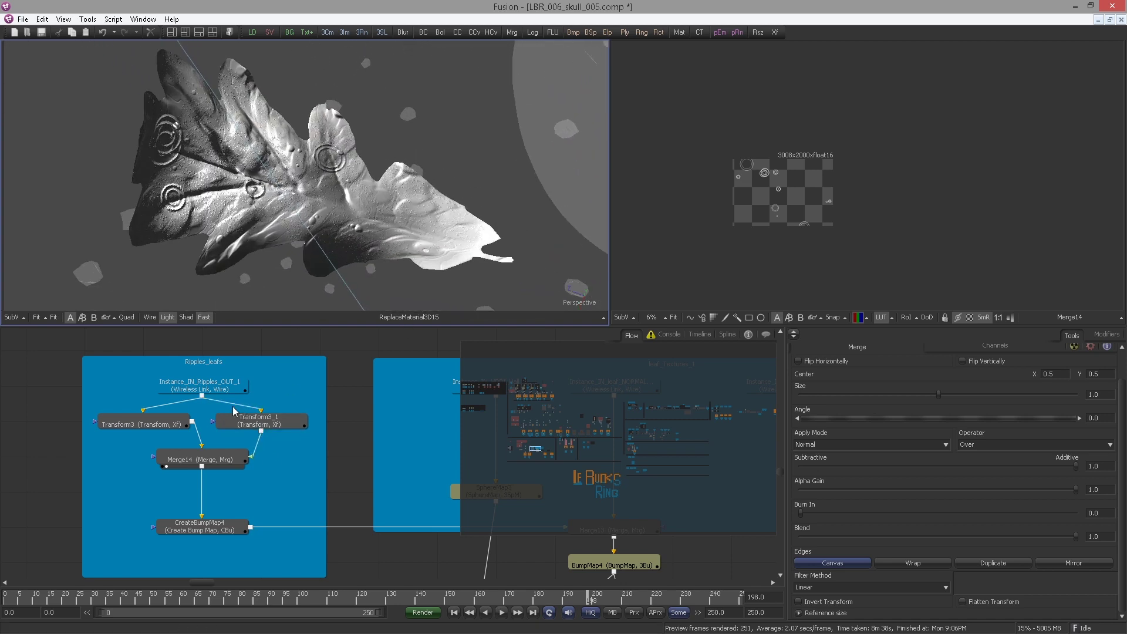
Insert a Blur node between Merge14 and CreateBumpMap4 and inspect the leaf's surface up close.
{"action": "left_click", "coordinate": [246, 461]}
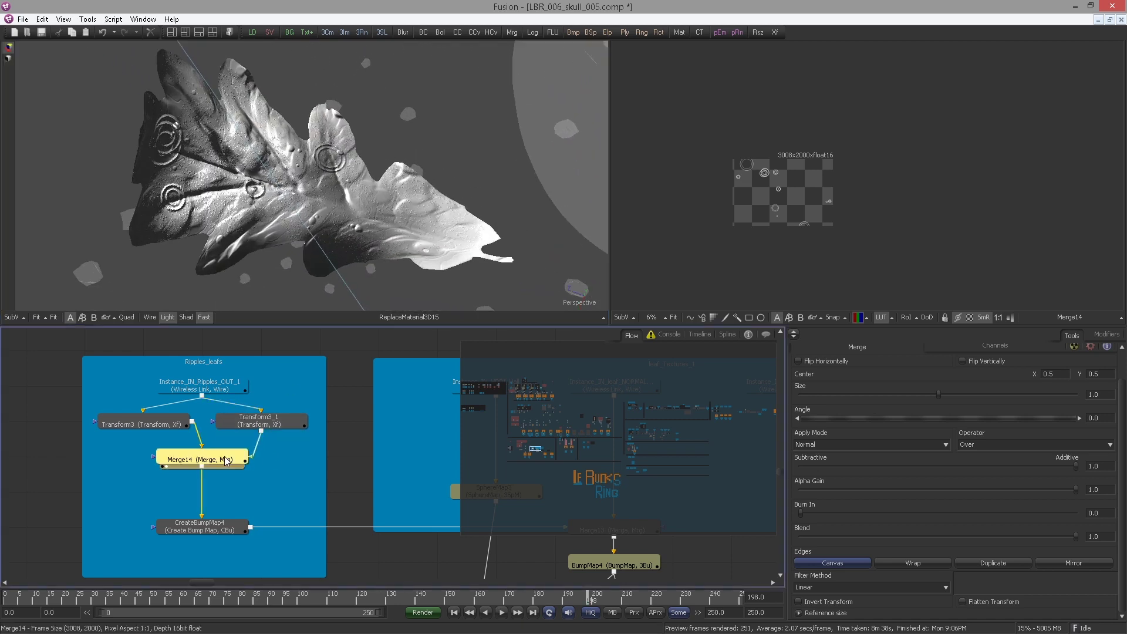
{"action": "key", "text": "ctrl+space"}
{"action": "type", "text": "blur"}
{"action": "key", "text": "Return"}
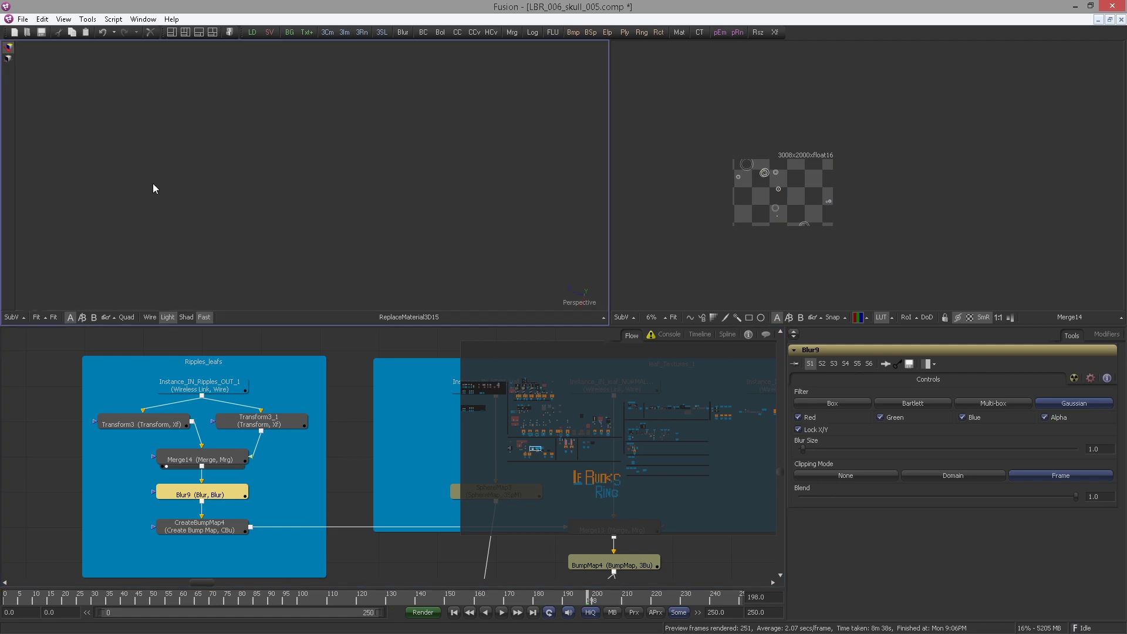
{"action": "left_click_drag", "start_coordinate": [54, 171], "coordinate": [158, 184]}
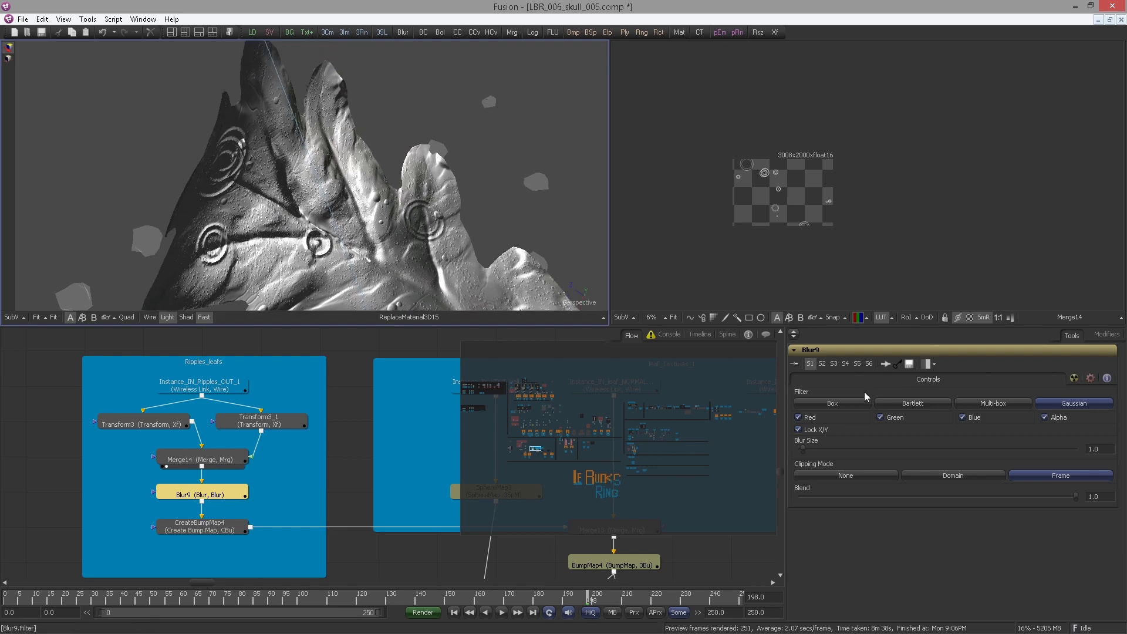
Compare the Box, Gaussian and Bartlett filters on Blur9 against the leaf's surface and leave the filter on Box.
{"action": "left_click", "coordinate": [857, 405]}
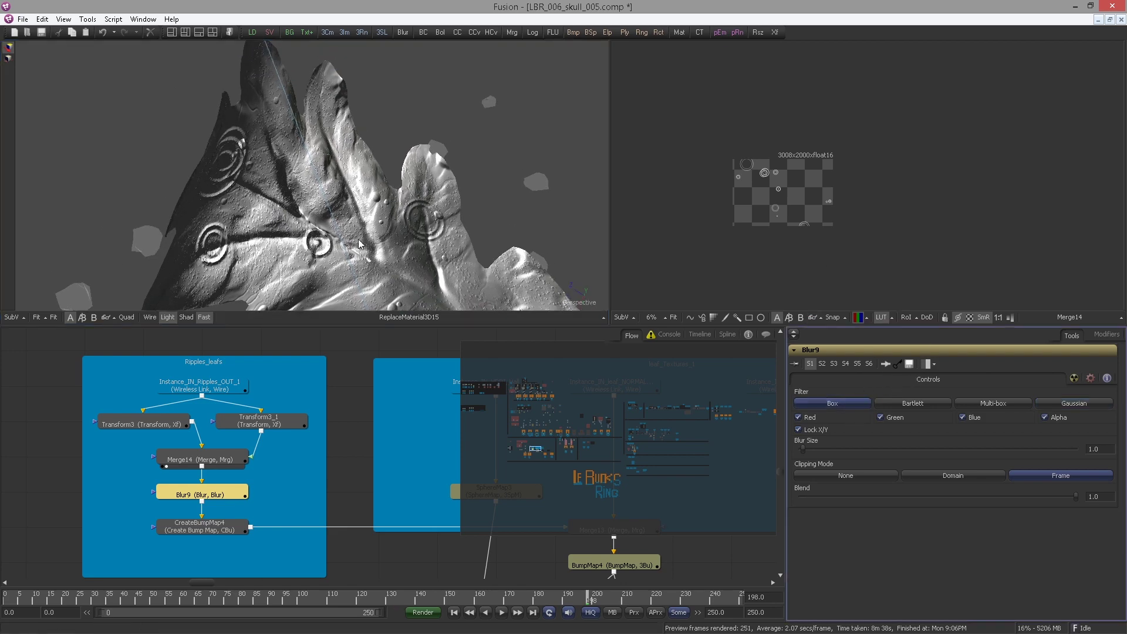
{"action": "left_click_drag", "start_coordinate": [284, 216], "coordinate": [329, 180]}
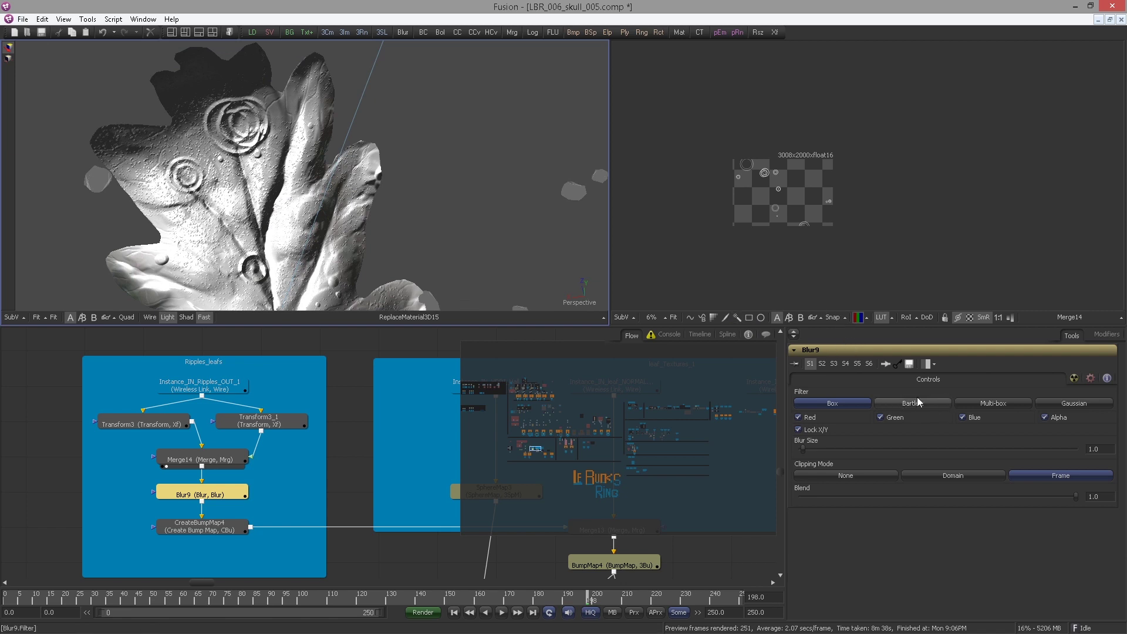
{"action": "left_click", "coordinate": [1056, 405]}
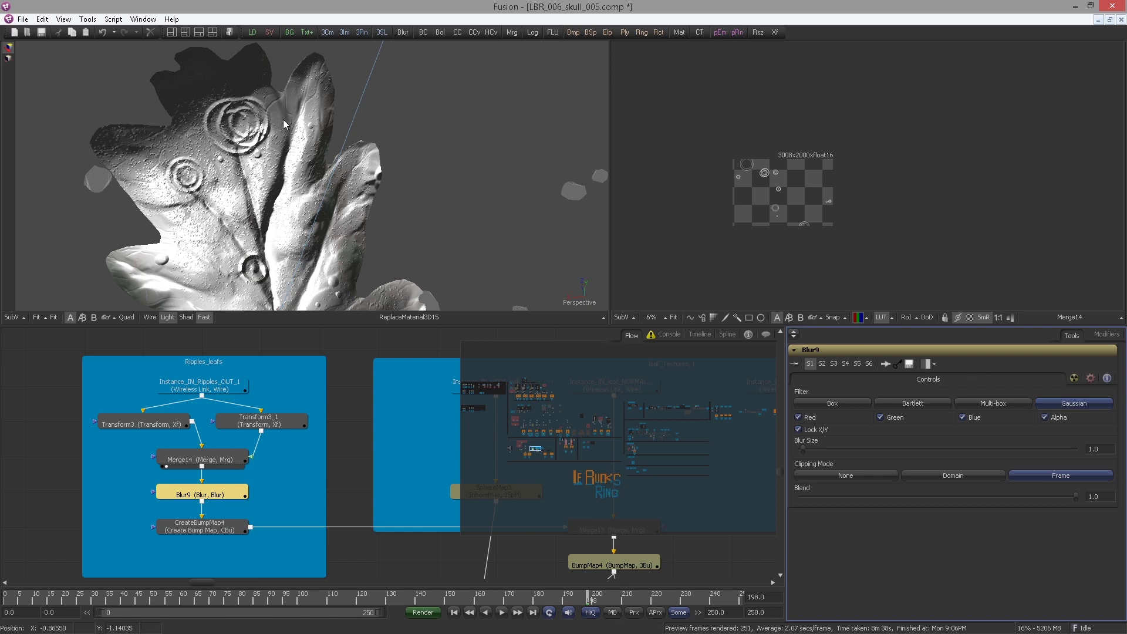
{"action": "left_click", "coordinate": [858, 404]}
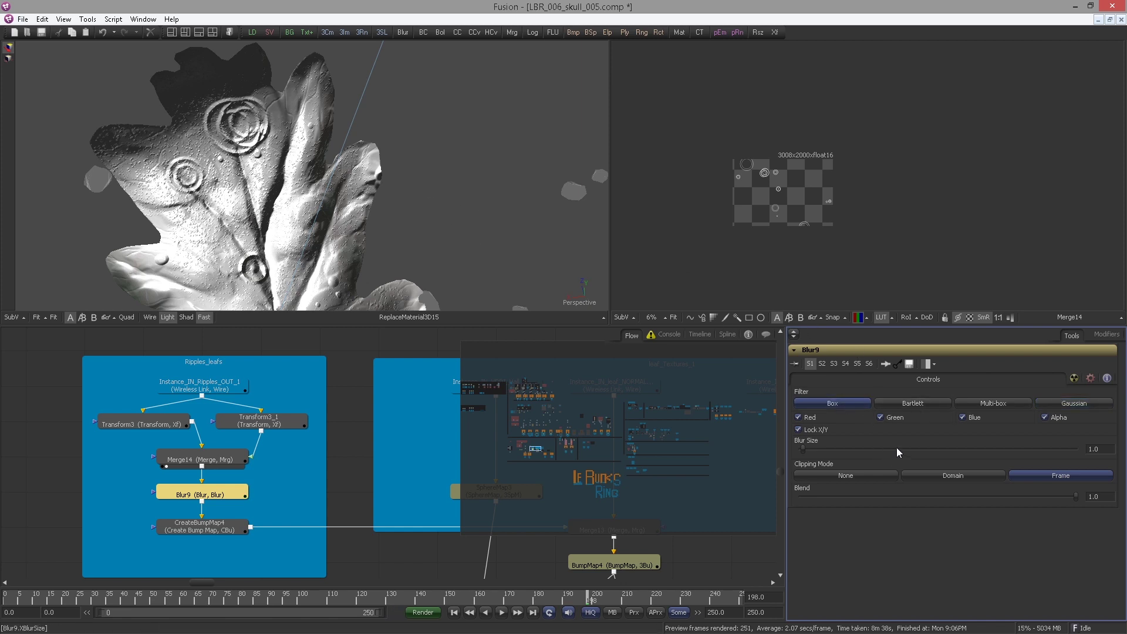
{"action": "left_click", "coordinate": [910, 405]}
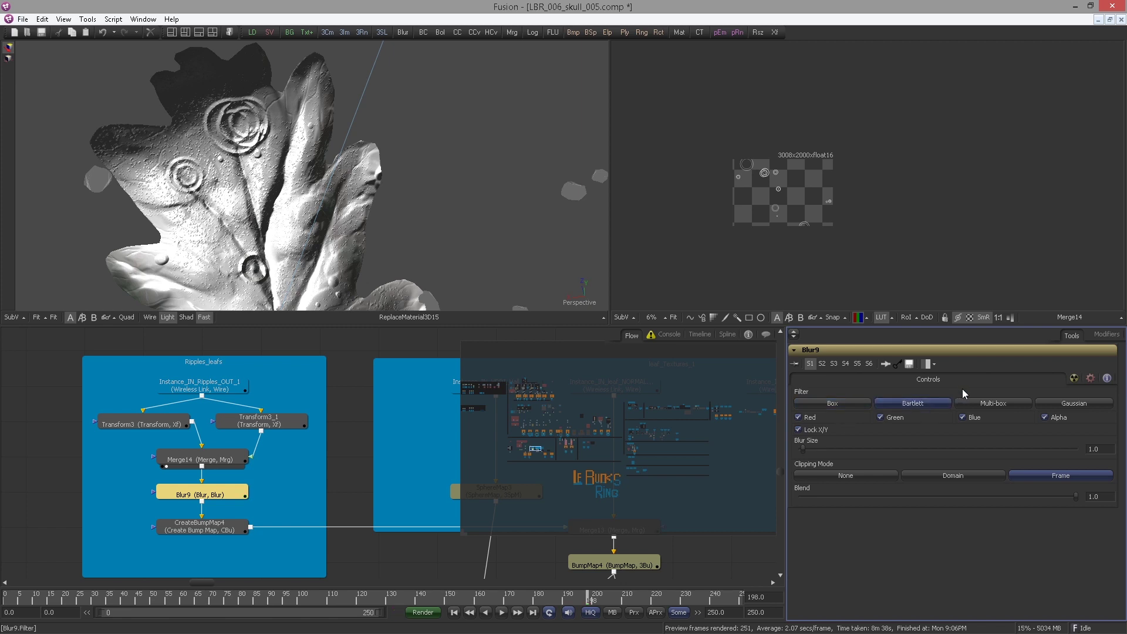
{"action": "left_click", "coordinate": [1001, 403]}
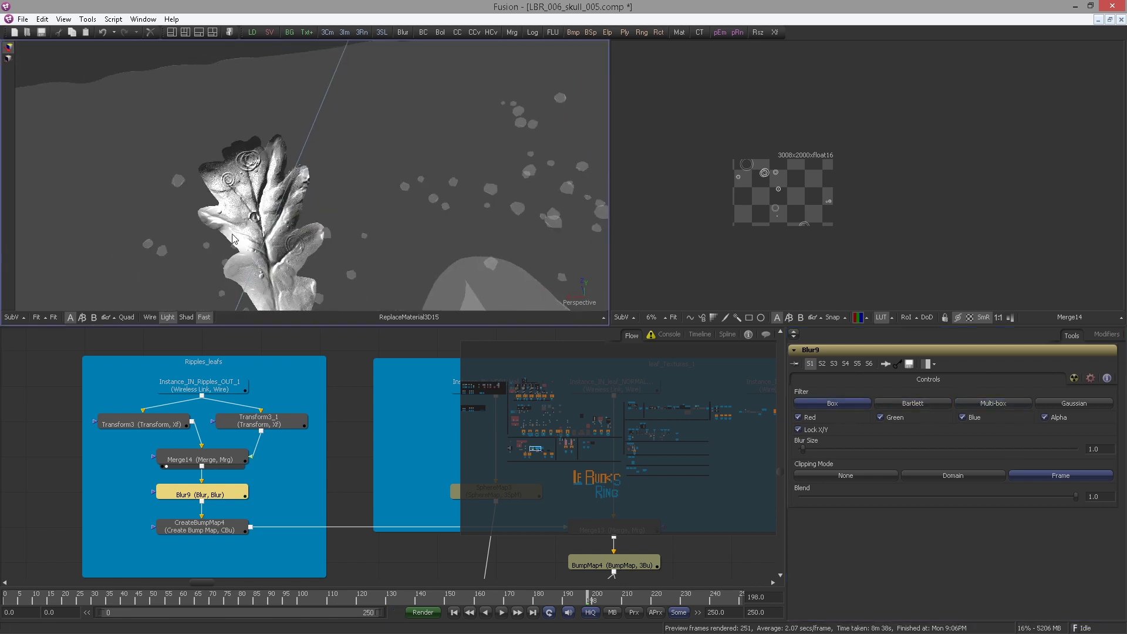
Connect the specular renderer to the leaf specular link node and show its render in the first viewer.
{"action": "left_click_drag", "start_coordinate": [533, 206], "coordinate": [402, 259]}
{"action": "left_click_drag", "start_coordinate": [425, 445], "coordinate": [369, 395]}
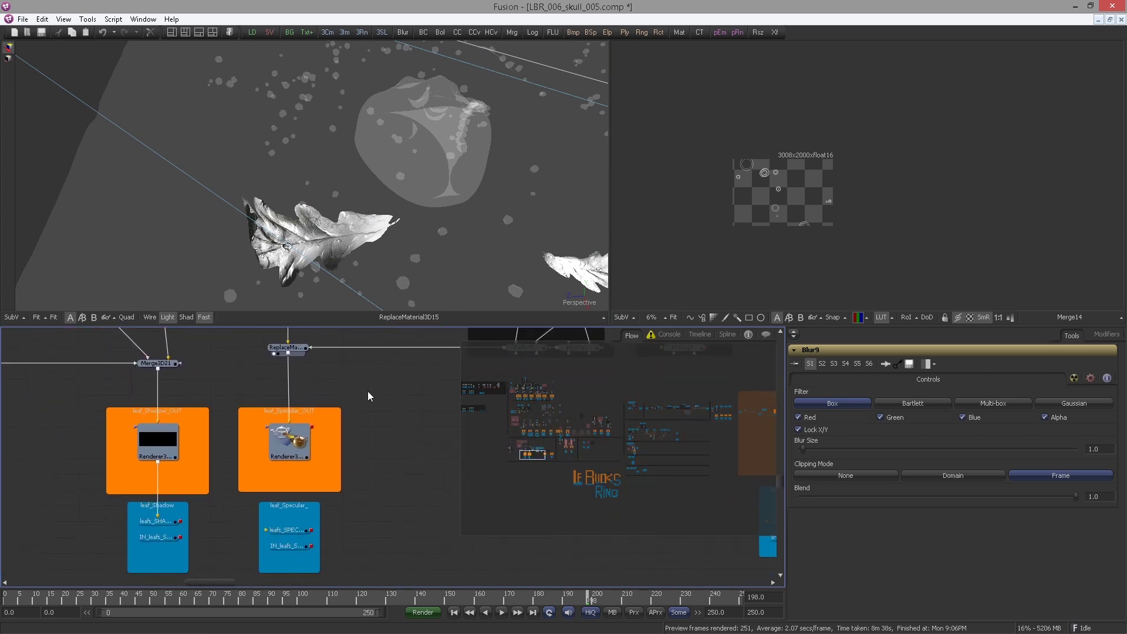
{"action": "left_click", "coordinate": [289, 440]}
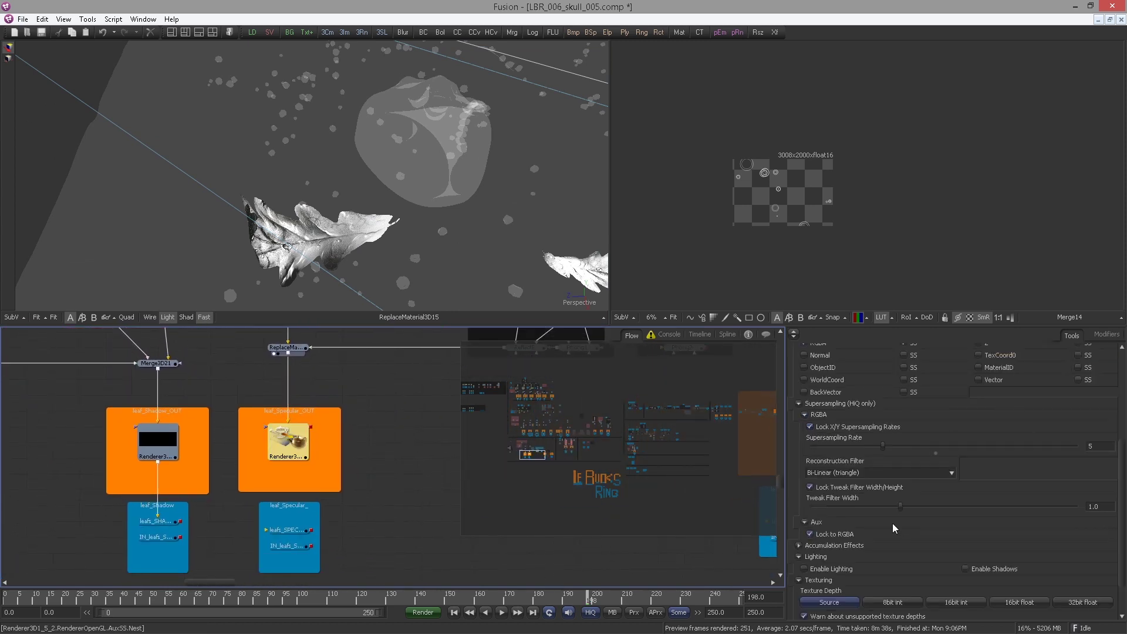
{"action": "left_click", "coordinate": [313, 428]}
{"action": "key", "text": "1"}
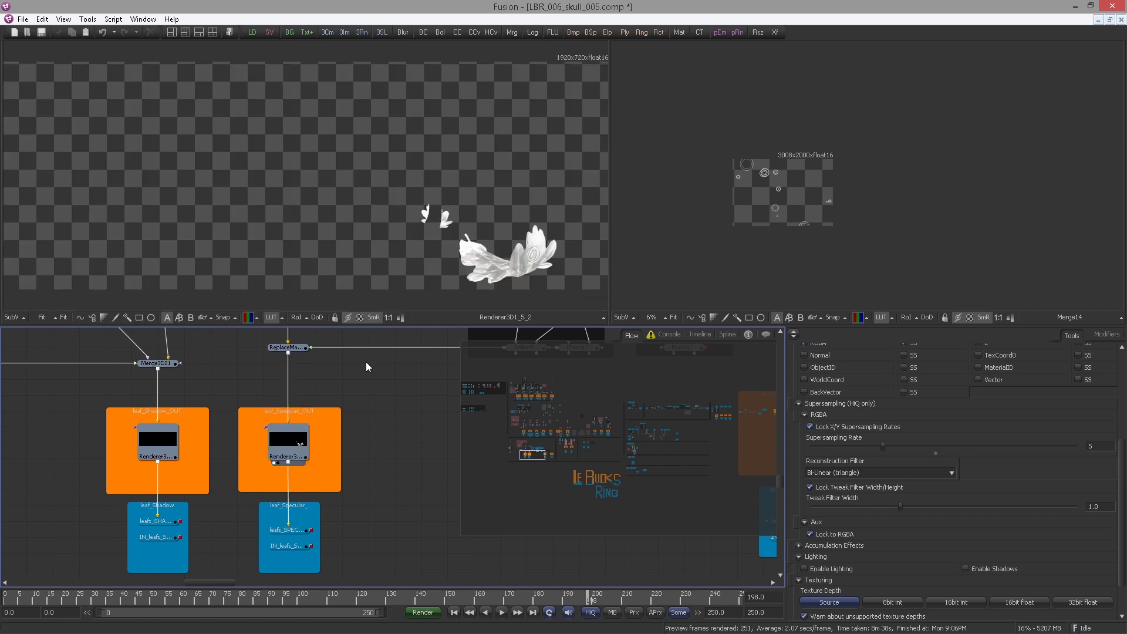
{"action": "scroll", "coordinate": [434, 241], "scroll_direction": "up", "scroll_amount": 2}
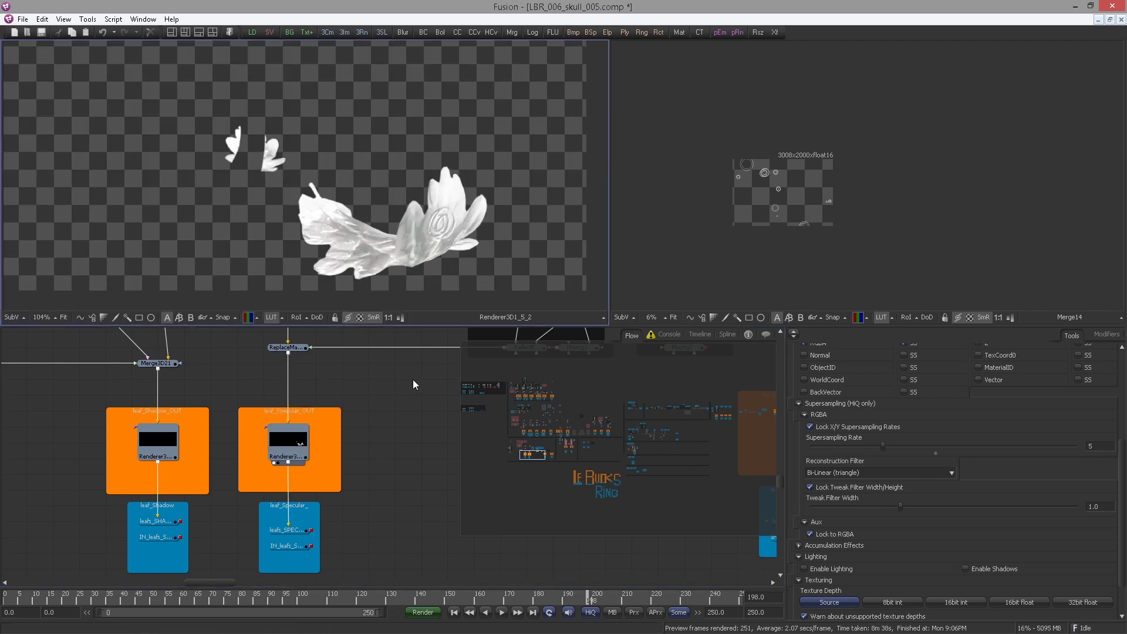
Set Reflect5's glancing strength to 0.085 and its falloff to 3.08.
{"action": "scroll", "coordinate": [310, 473], "scroll_direction": "down", "scroll_amount": 2}
{"action": "left_click_drag", "start_coordinate": [267, 392], "coordinate": [171, 448]}
{"action": "left_click_drag", "start_coordinate": [231, 379], "coordinate": [131, 351]}
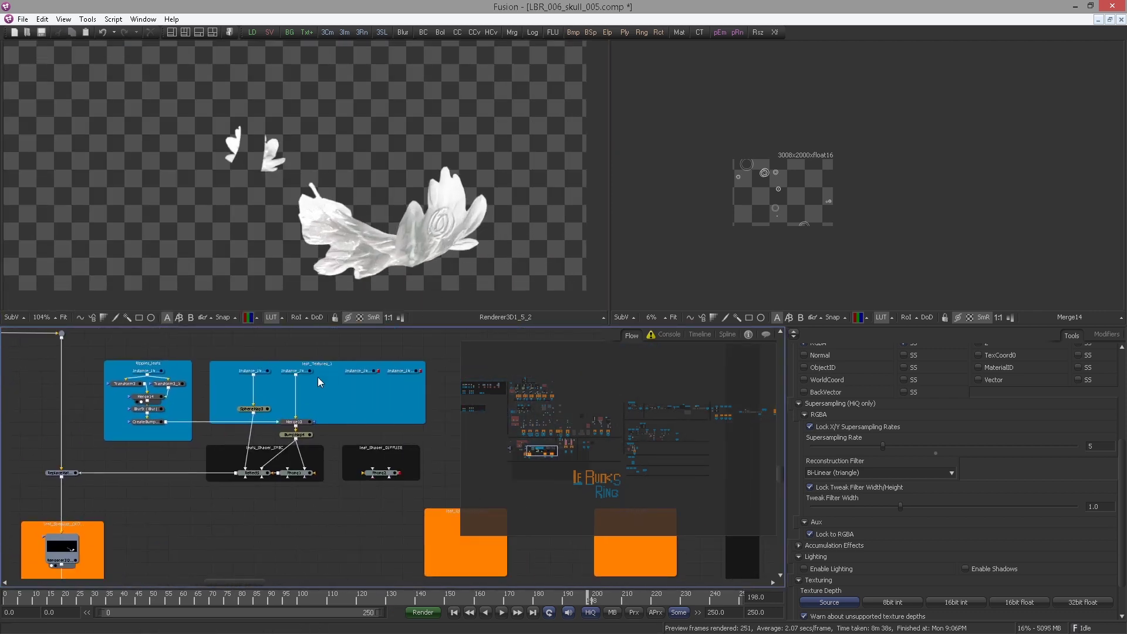
{"action": "scroll", "coordinate": [320, 381], "scroll_direction": "up", "scroll_amount": 2}
{"action": "left_click_drag", "start_coordinate": [371, 405], "coordinate": [384, 347]}
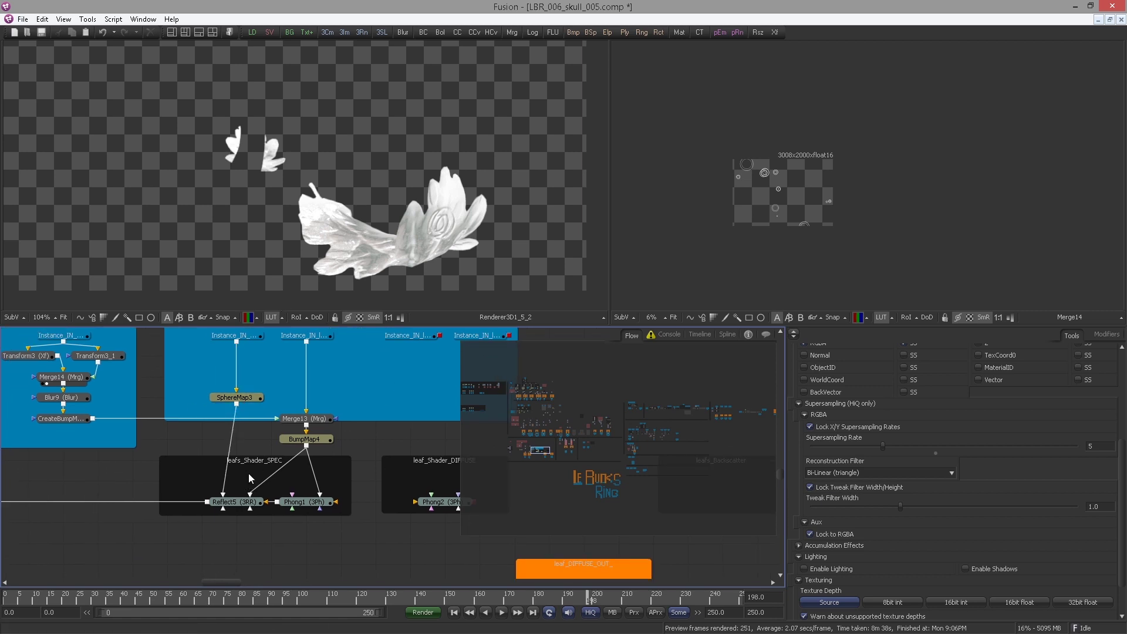
{"action": "left_click_drag", "start_coordinate": [246, 429], "coordinate": [223, 413]}
{"action": "scroll", "coordinate": [224, 505], "scroll_direction": "up", "scroll_amount": 1}
{"action": "left_click", "coordinate": [226, 505]}
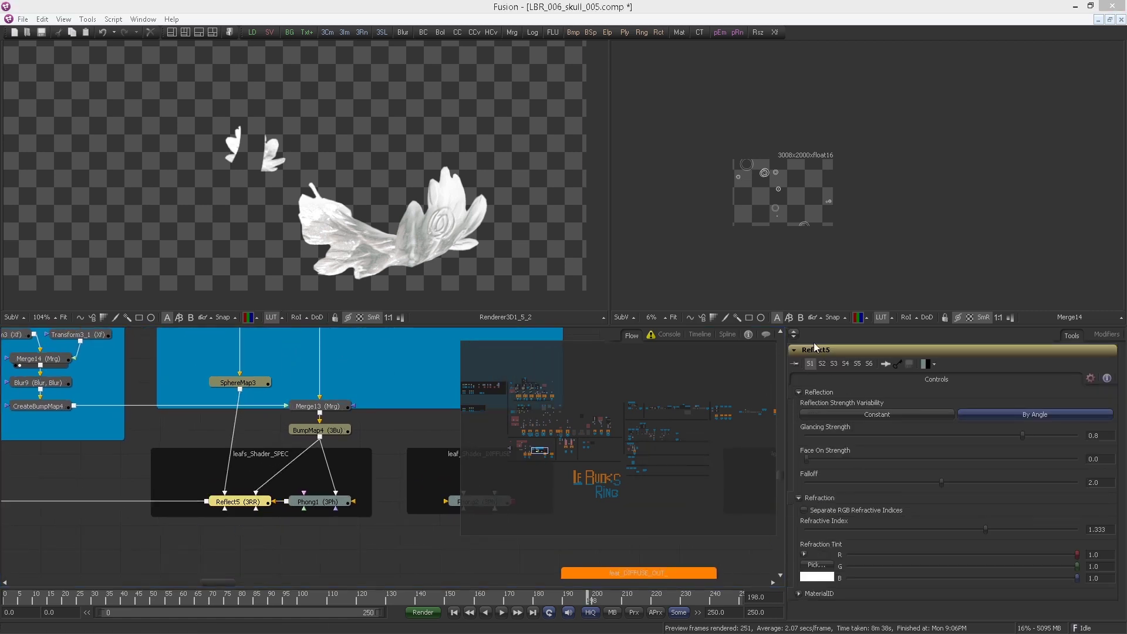
{"action": "left_click_drag", "start_coordinate": [263, 217], "coordinate": [258, 213]}
{"action": "left_click_drag", "start_coordinate": [1103, 149], "coordinate": [1077, 152]}
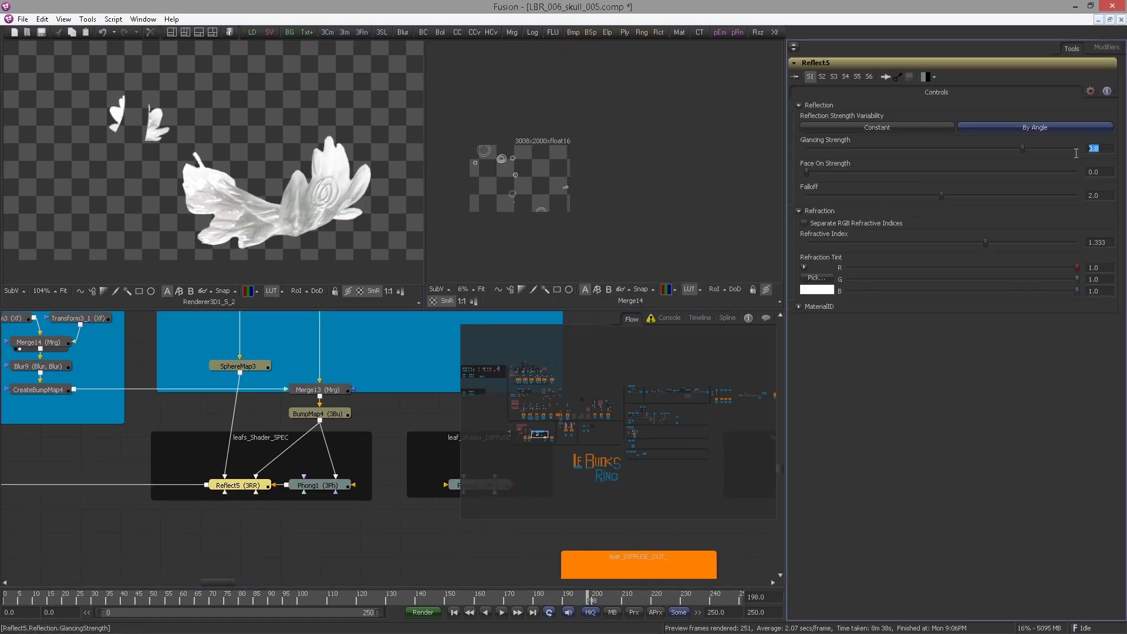
{"action": "type", "text": "0.085"}
{"action": "left_click", "coordinate": [1099, 172]}
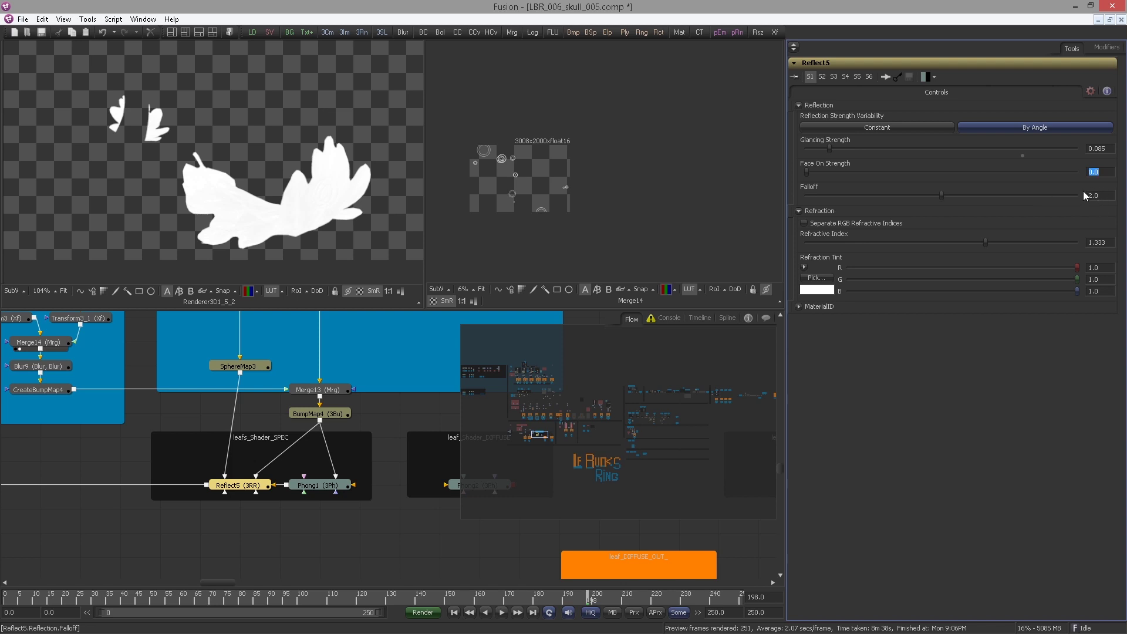
{"action": "key", "text": "Tab"}
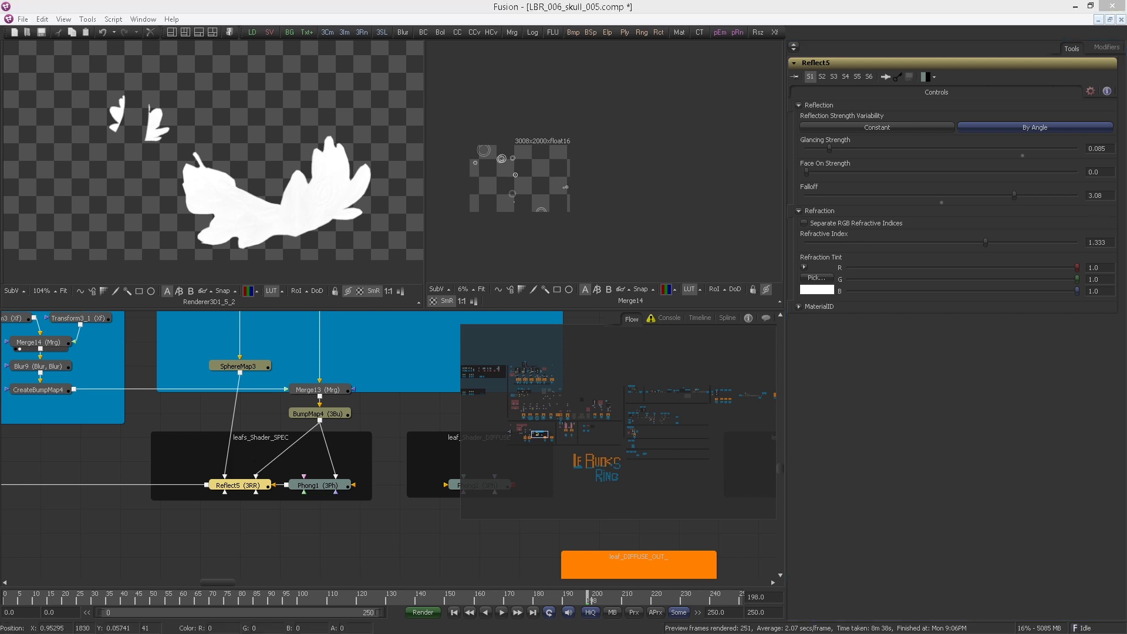
Change Phong1's diffuse color to black and check the leaf's specular render up close.
{"action": "left_click", "coordinate": [314, 485]}
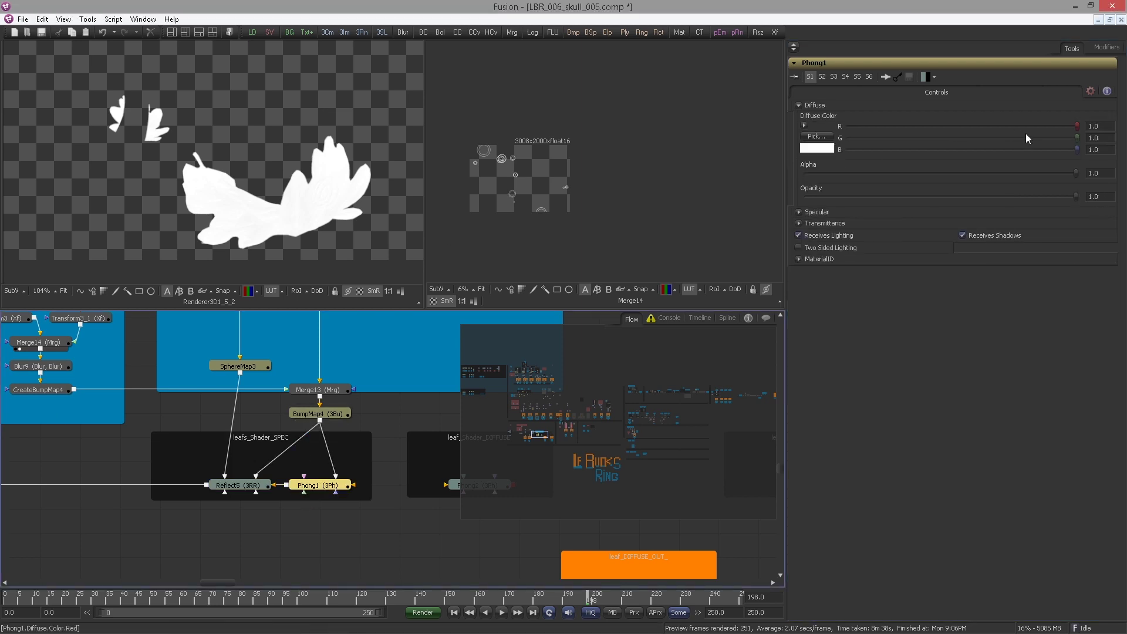
{"action": "left_click", "coordinate": [804, 125]}
{"action": "left_click_drag", "start_coordinate": [906, 197], "coordinate": [921, 231]}
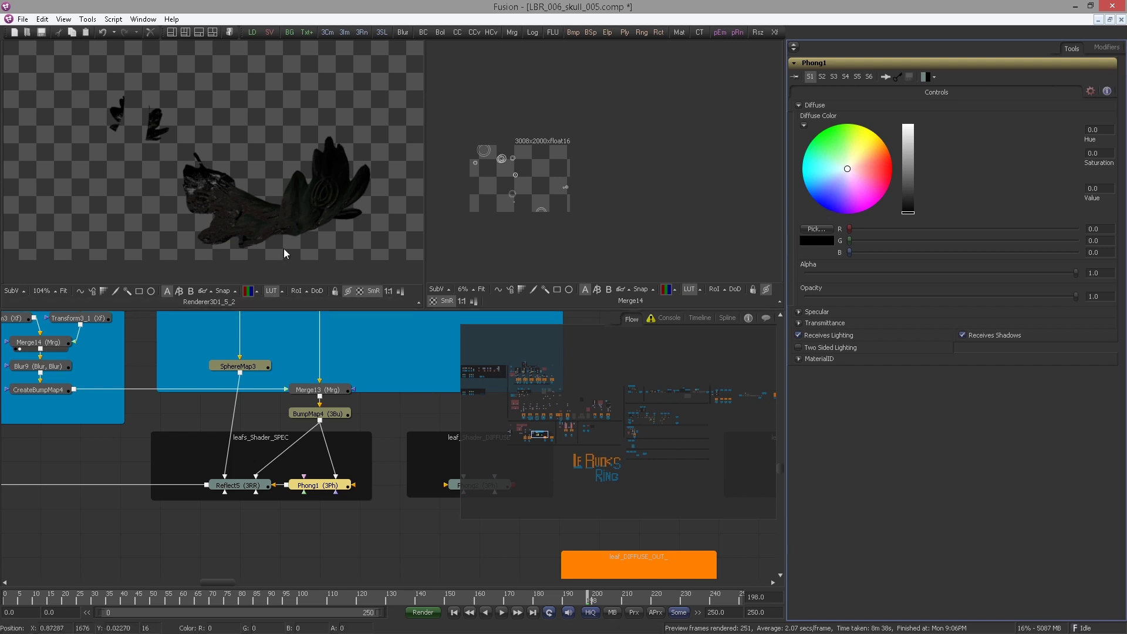
{"action": "scroll", "coordinate": [241, 194], "scroll_direction": "up", "scroll_amount": 3}
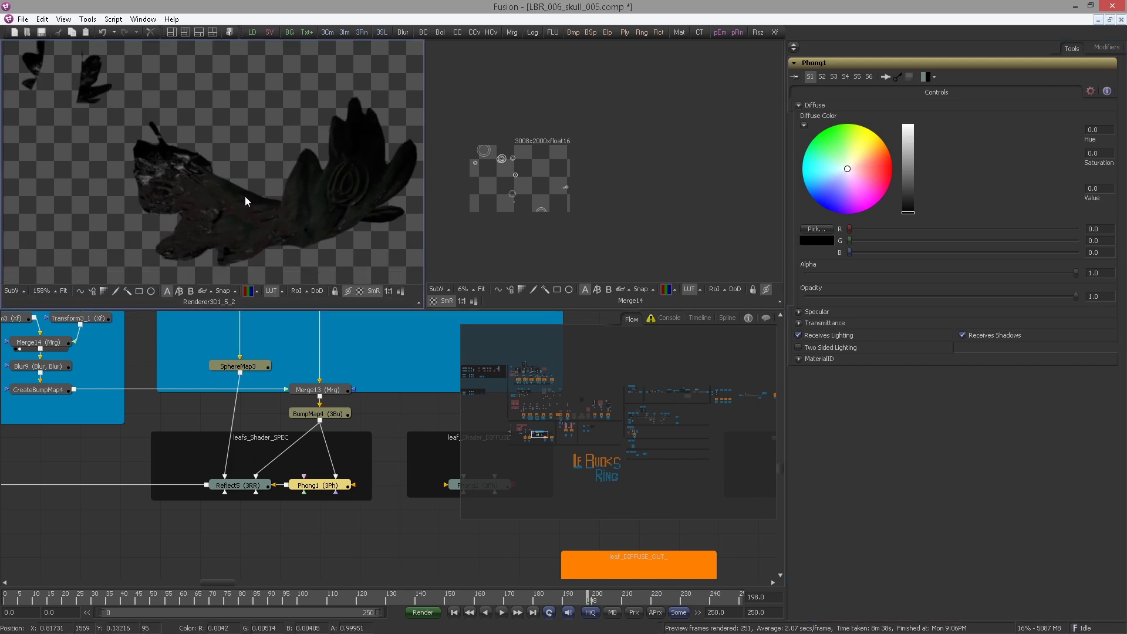
{"action": "scroll", "coordinate": [225, 214], "scroll_direction": "up", "scroll_amount": 1}
Rotate SphereMap3 to X 107.27 and Y 58.18.
{"action": "left_click", "coordinate": [237, 365]}
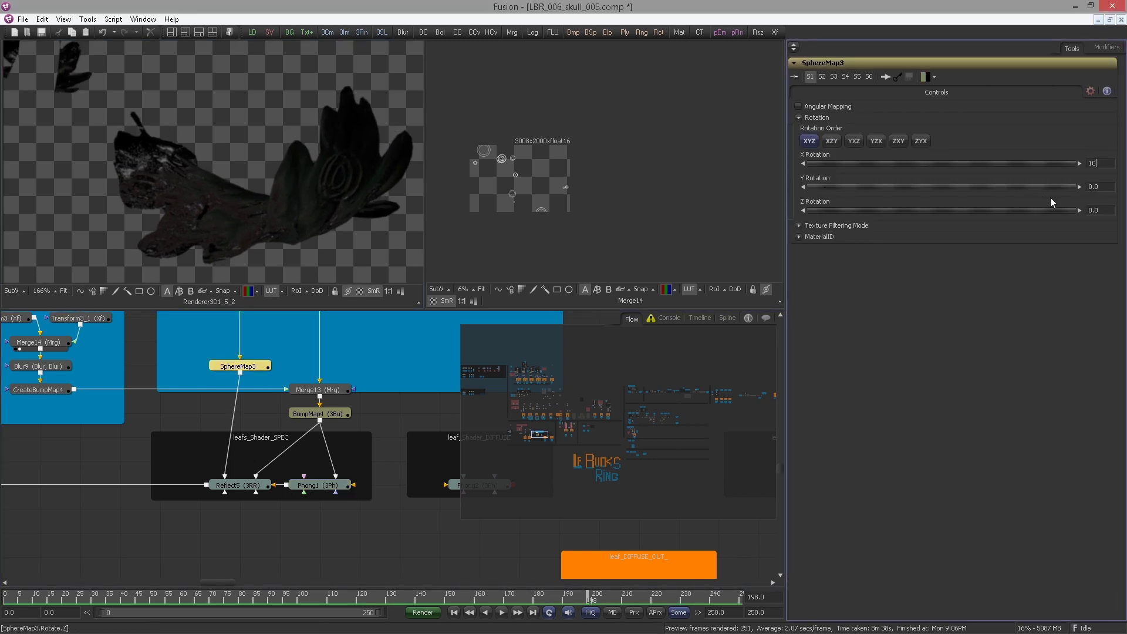
{"action": "type", "text": "27"}
{"action": "key", "text": "Tab"}
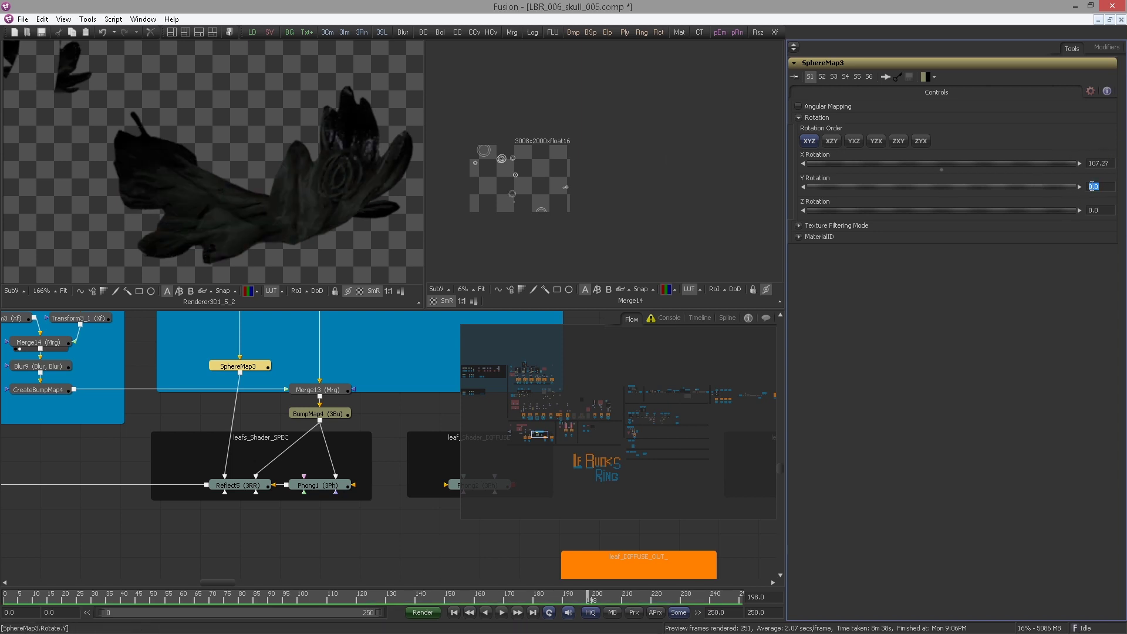
{"action": "type", "text": "58.18"}
{"action": "key", "text": "Tab"}
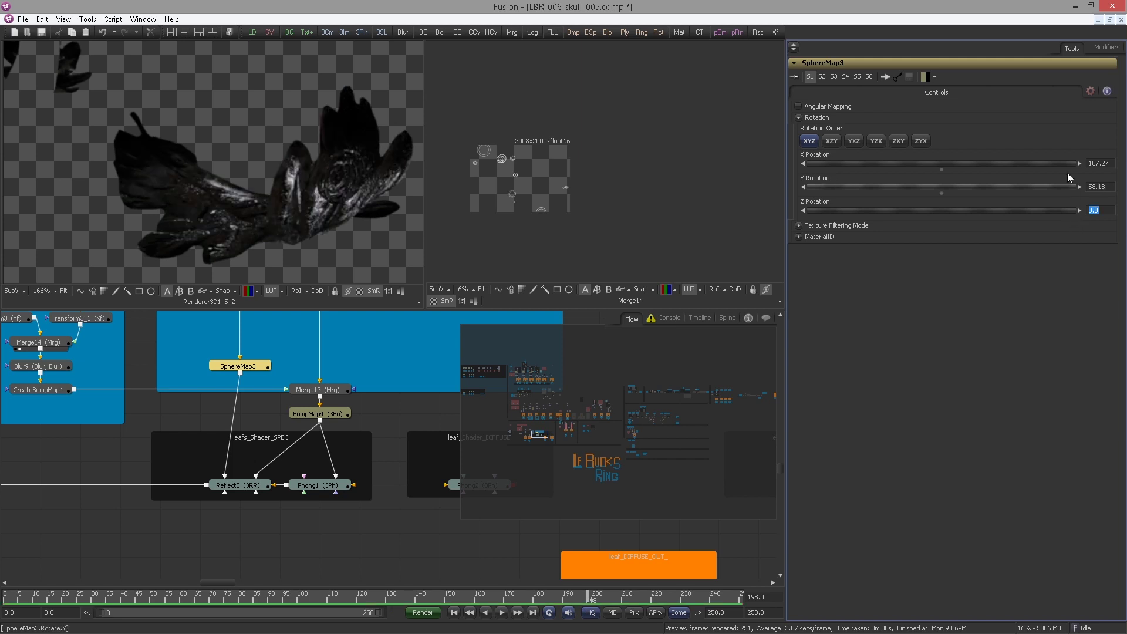
Go to frame 182 and check the leaf's specular render there.
{"action": "left_click_drag", "start_coordinate": [268, 452], "coordinate": [97, 420]}
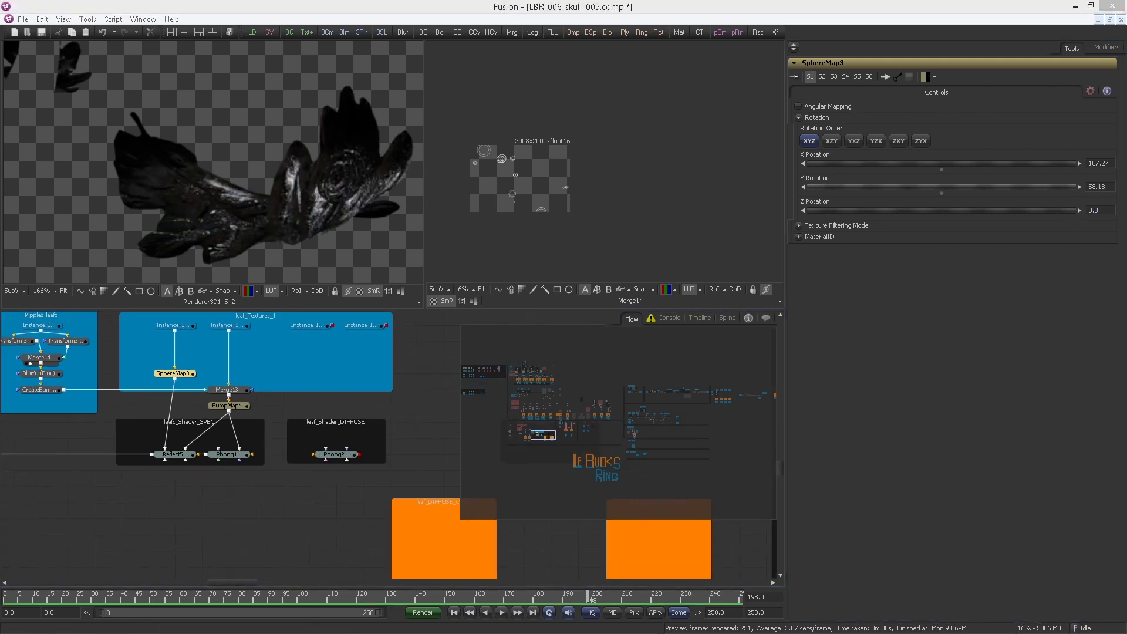
{"action": "left_click", "coordinate": [757, 597]}
{"action": "type", "text": "1"}
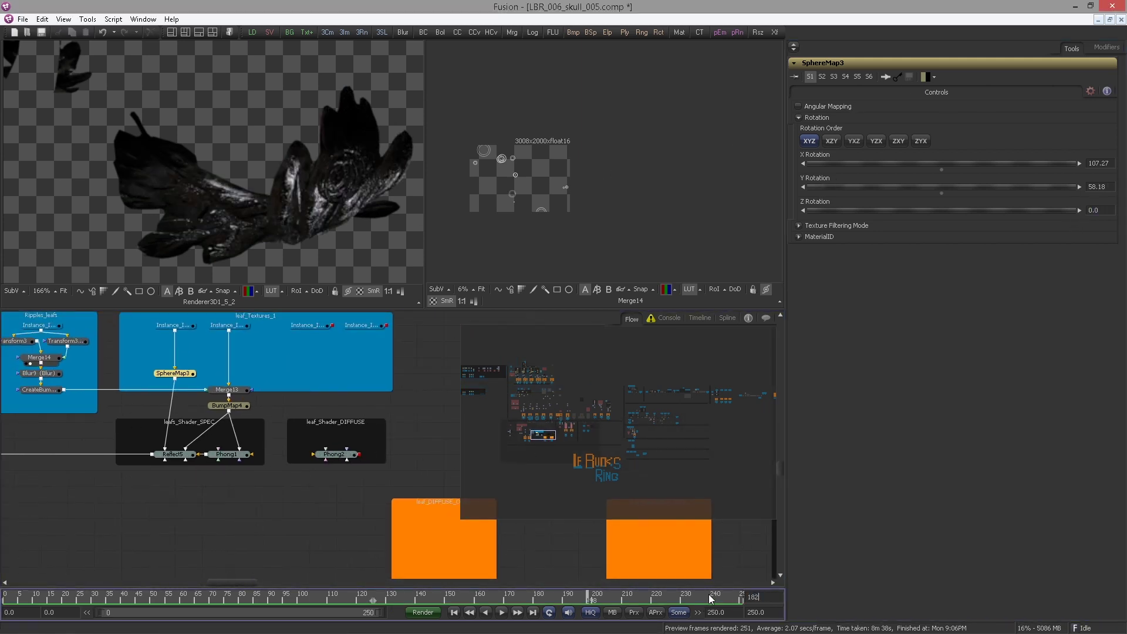
{"action": "type", "text": "82"}
{"action": "key", "text": "Return"}
{"action": "scroll", "coordinate": [241, 254], "scroll_direction": "down", "scroll_amount": 1}
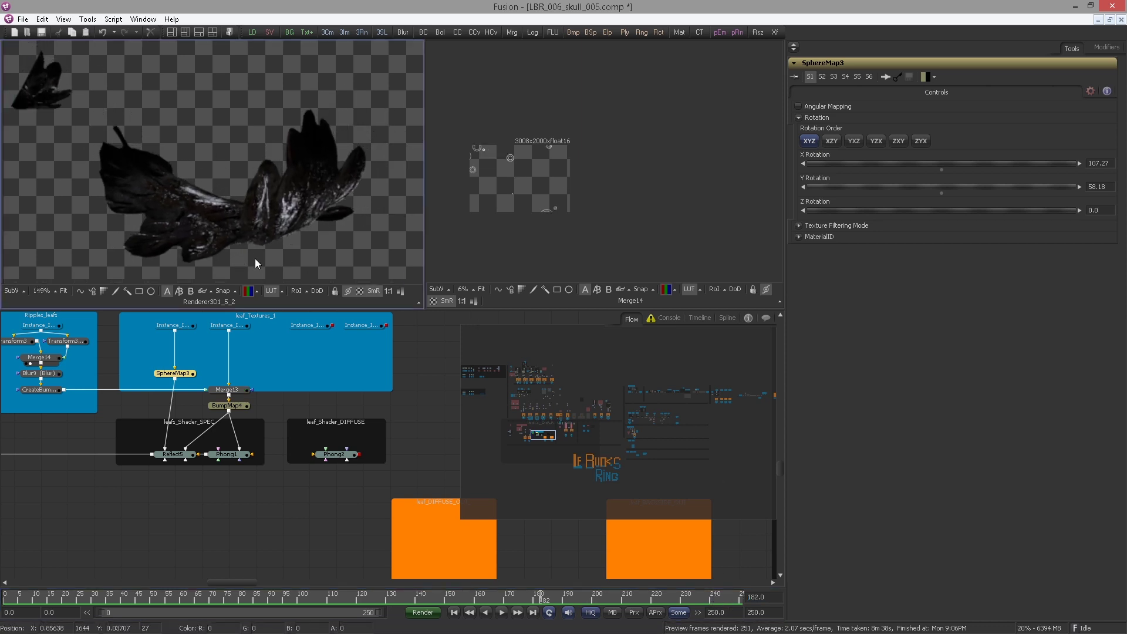
{"action": "scroll", "coordinate": [289, 456], "scroll_direction": "down", "scroll_amount": 3}
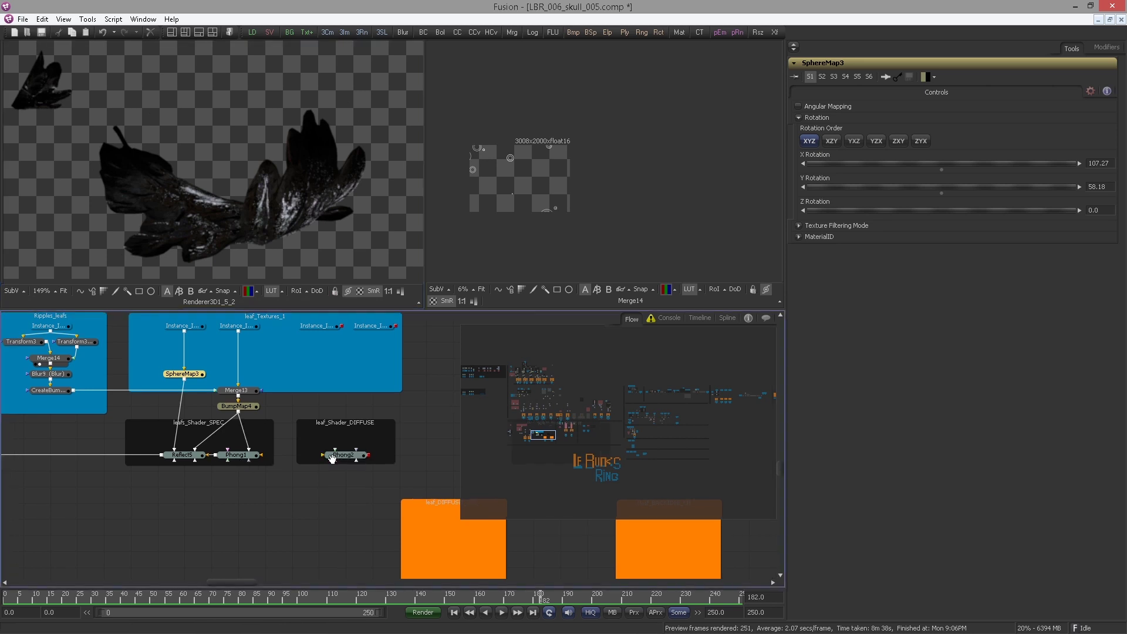
Copy the specular renderer into the leaf_DIFFUSE_OUT group and connect the copy to the leaf diffuse link node.
{"action": "left_click_drag", "start_coordinate": [289, 455], "coordinate": [241, 447]}
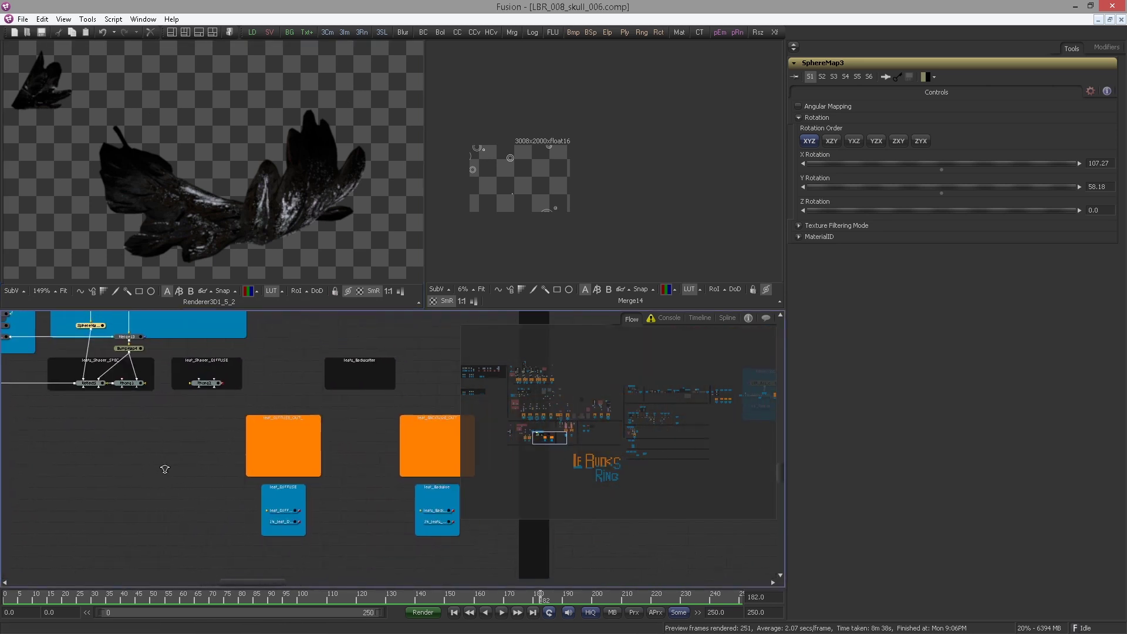
{"action": "left_click_drag", "start_coordinate": [79, 386], "coordinate": [265, 416]}
{"action": "scroll", "coordinate": [115, 407], "scroll_direction": "down", "scroll_amount": 1}
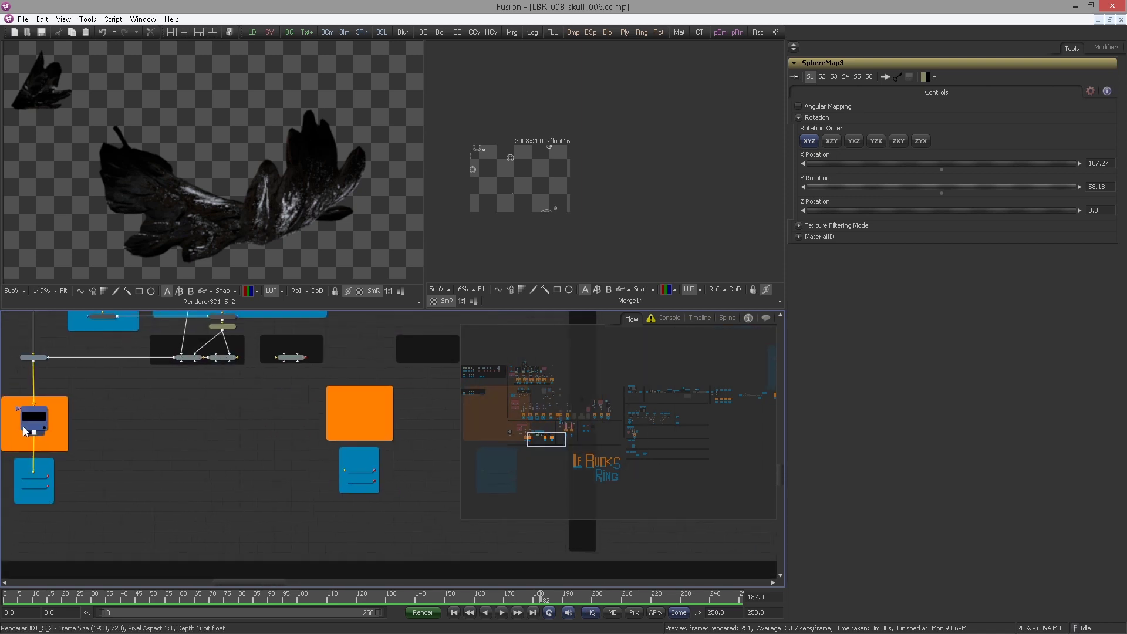
{"action": "left_click_drag", "start_coordinate": [39, 418], "coordinate": [364, 409]}
{"action": "left_click_drag", "start_coordinate": [272, 427], "coordinate": [269, 453]}
{"action": "scroll", "coordinate": [352, 437], "scroll_direction": "up", "scroll_amount": 2}
{"action": "left_click_drag", "start_coordinate": [397, 457], "coordinate": [264, 547]}
{"action": "left_click_drag", "start_coordinate": [232, 426], "coordinate": [327, 523]}
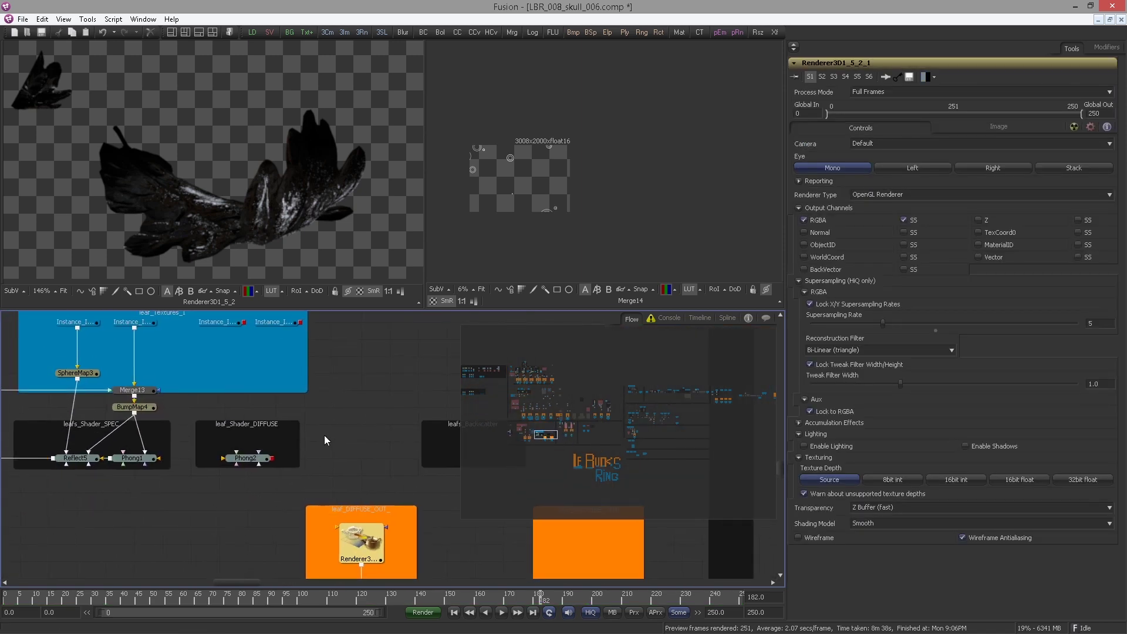
{"action": "left_click_drag", "start_coordinate": [276, 432], "coordinate": [352, 483]}
Display the leaf_COLOR_OUT texture in the second viewer and connect it to Phong2 in the leaf_Shader_DIFFUSE group.
{"action": "left_click", "coordinate": [296, 374]}
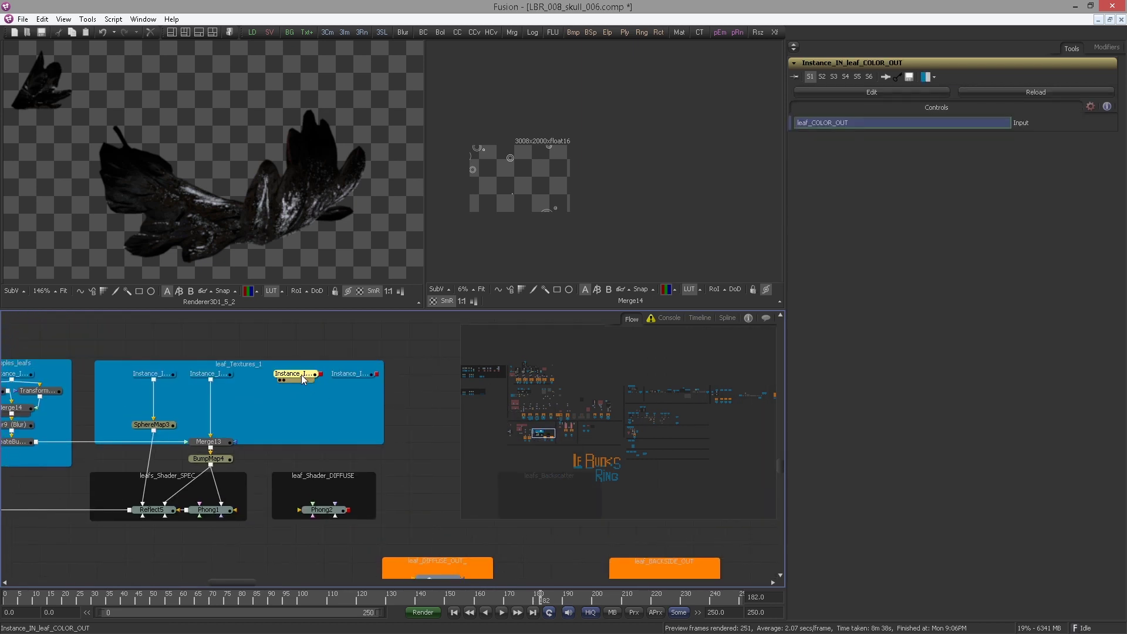
{"action": "key", "text": "2"}
{"action": "scroll", "coordinate": [561, 195], "scroll_direction": "up", "scroll_amount": 6}
{"action": "left_click_drag", "start_coordinate": [561, 206], "coordinate": [649, 212]}
{"action": "left_click_drag", "start_coordinate": [325, 409], "coordinate": [306, 378]}
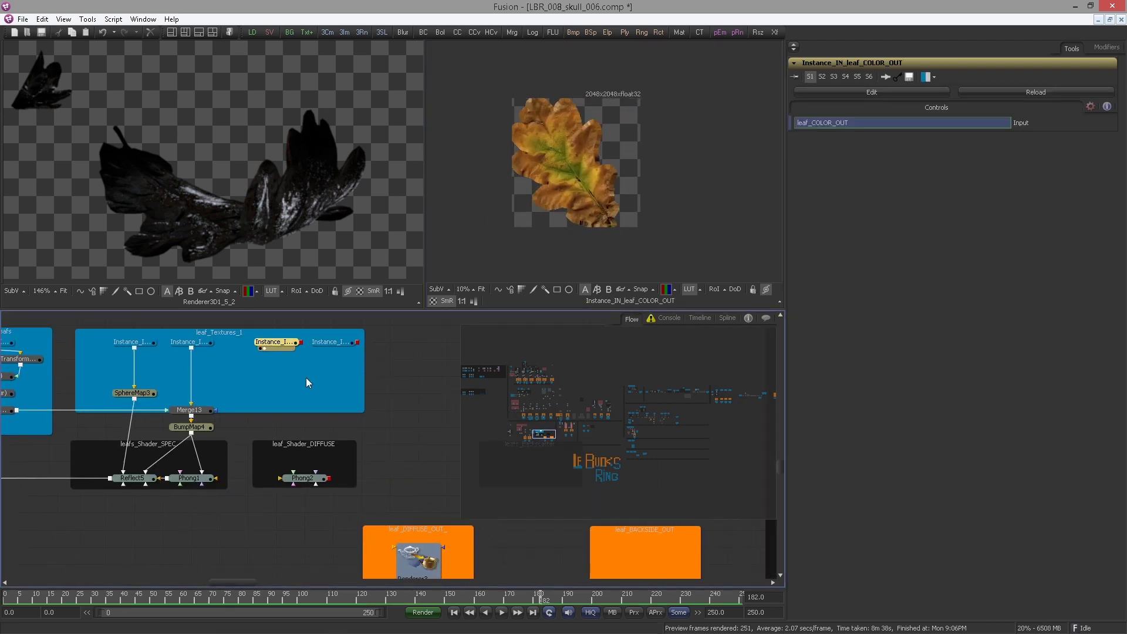
{"action": "left_click_drag", "start_coordinate": [333, 460], "coordinate": [235, 413]}
{"action": "scroll", "coordinate": [240, 527], "scroll_direction": "down", "scroll_amount": 1}
{"action": "left_click_drag", "start_coordinate": [206, 317], "coordinate": [226, 412]}
{"action": "scroll", "coordinate": [214, 376], "scroll_direction": "up", "scroll_amount": 1}
Add a Replace Material 3D node between the diffuse shader group and the leaf_DIFFUSE_OUT group.
{"action": "left_click", "coordinate": [317, 421]}
{"action": "key", "text": "ctrl+space"}
{"action": "type", "text": "repl"}
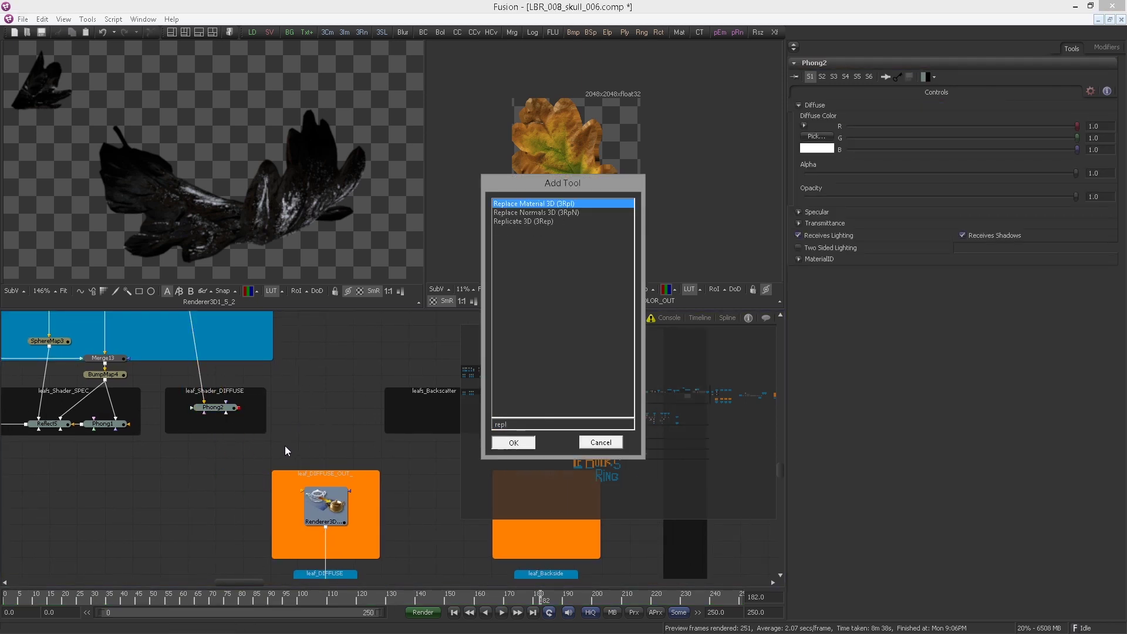
{"action": "key", "text": "Return"}
Connect the leaf geometry and Phong2 to the new Replace Material node, feed it to the diffuse renderer, and view the render.
{"action": "scroll", "coordinate": [267, 409], "scroll_direction": "down", "scroll_amount": 2}
{"action": "left_click_drag", "start_coordinate": [134, 400], "coordinate": [190, 395]}
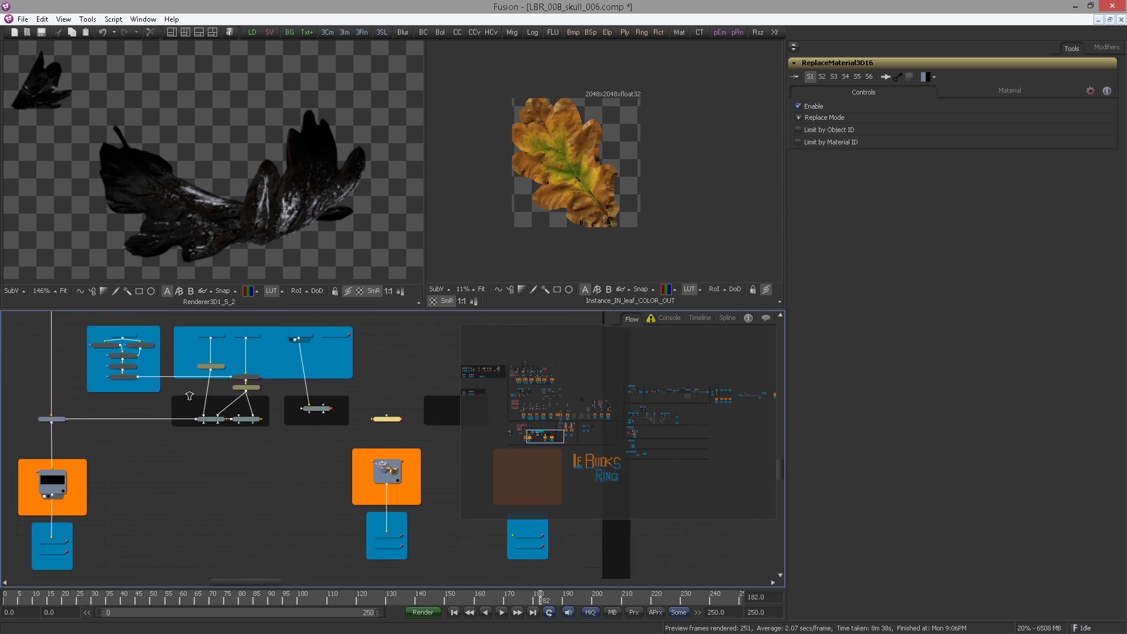
{"action": "left_click_drag", "start_coordinate": [79, 417], "coordinate": [100, 482]}
{"action": "left_click_drag", "start_coordinate": [72, 370], "coordinate": [260, 363]}
{"action": "scroll", "coordinate": [405, 373], "scroll_direction": "up", "scroll_amount": 2}
{"action": "left_click_drag", "start_coordinate": [276, 321], "coordinate": [279, 318]}
{"action": "scroll", "coordinate": [198, 477], "scroll_direction": "up", "scroll_amount": 2}
{"action": "left_click_drag", "start_coordinate": [198, 477], "coordinate": [305, 472]}
{"action": "left_click_drag", "start_coordinate": [195, 454], "coordinate": [196, 476]}
{"action": "left_click_drag", "start_coordinate": [367, 421], "coordinate": [294, 182]}
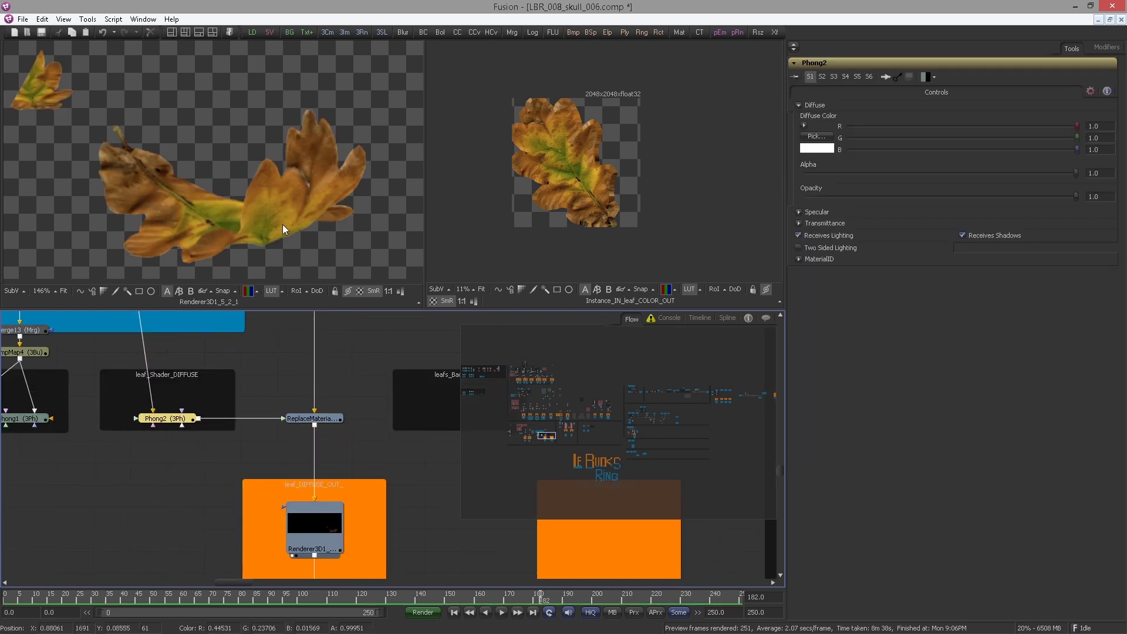
{"action": "left_click_drag", "start_coordinate": [137, 233], "coordinate": [168, 239]}
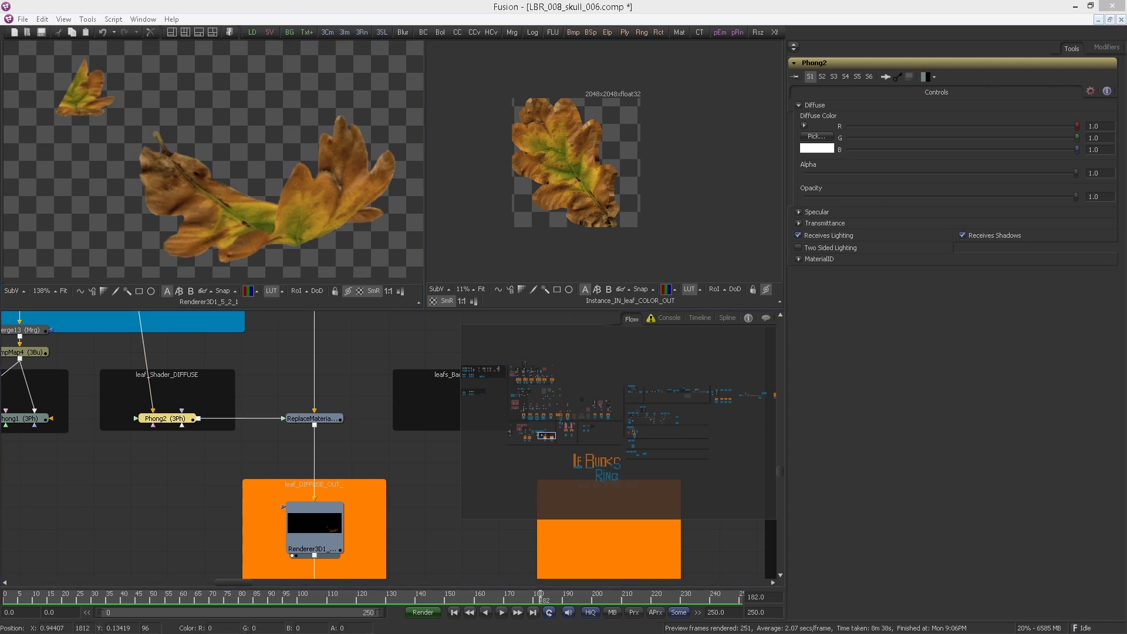
Set Phong2's diffuse color to R 0.488, G 0.62 and B 0.542.
{"action": "left_click_drag", "start_coordinate": [208, 204], "coordinate": [184, 189]}
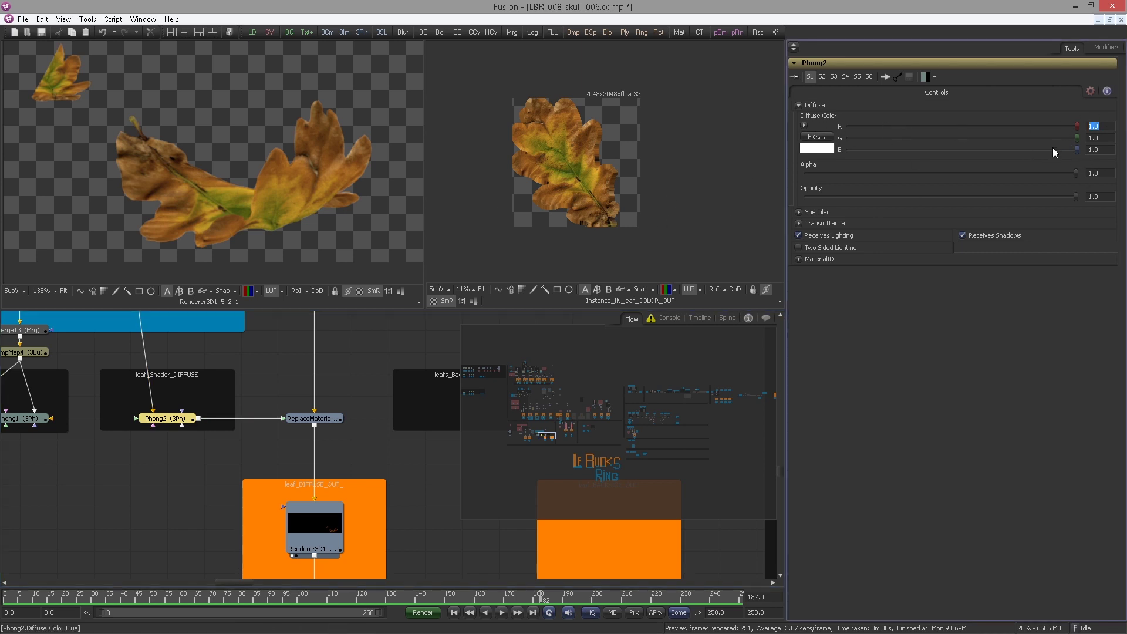
{"action": "double_click", "coordinate": [1106, 141]}
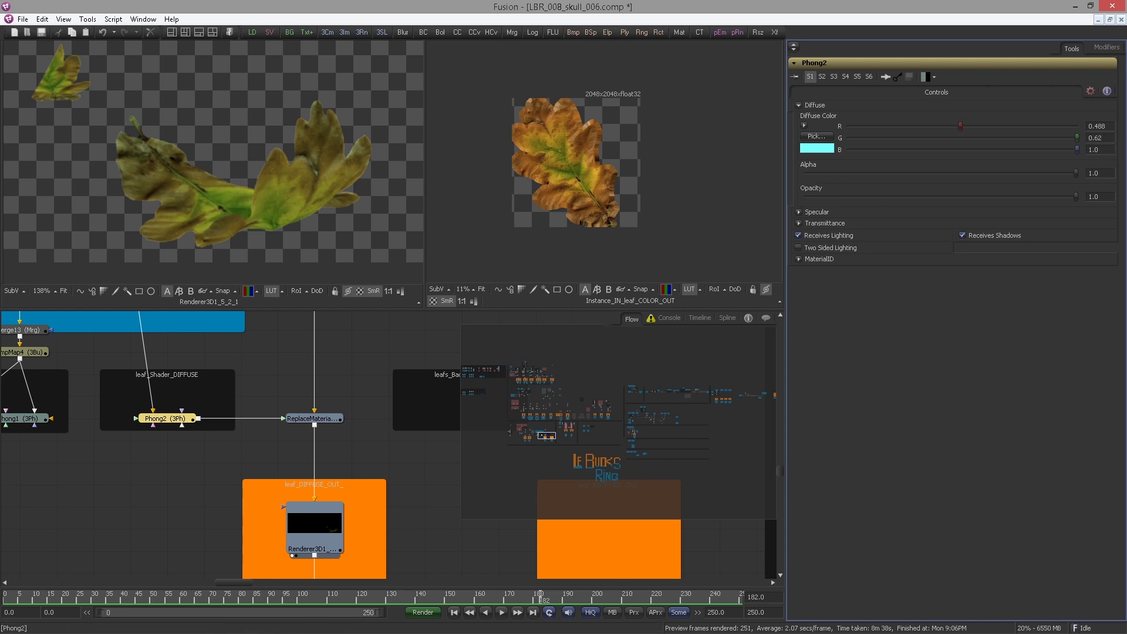
{"action": "key", "text": "Tab"}
{"action": "left_click_drag", "start_coordinate": [270, 228], "coordinate": [276, 225]}
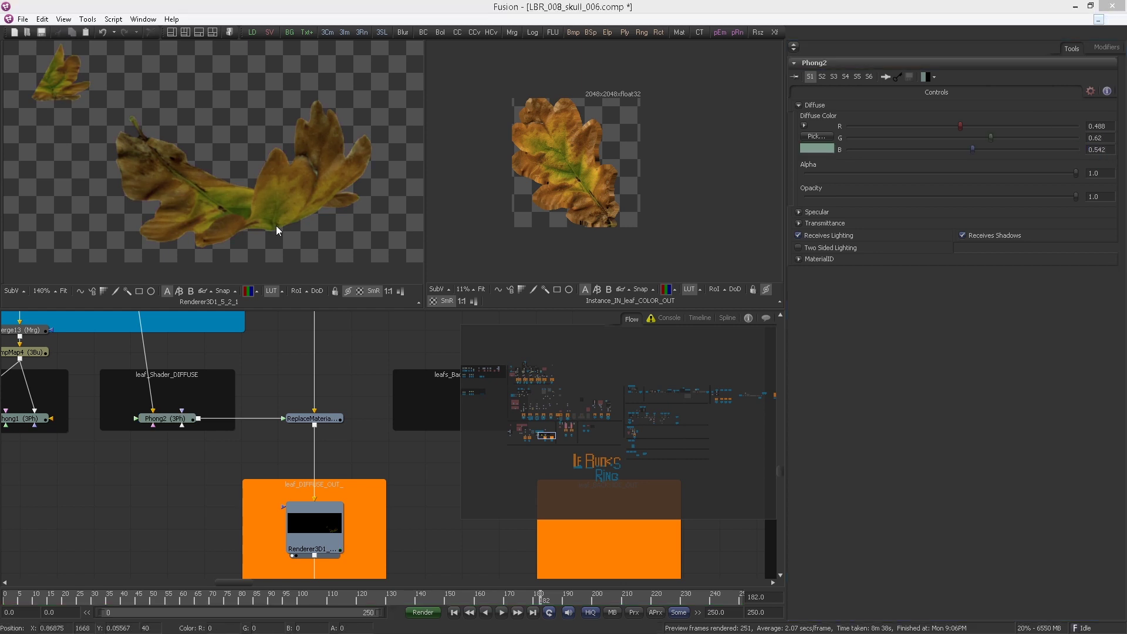
Add a Color Corrector after Gamut1 in the leaf_COLOR_OUT texture branch and display it in the second viewer.
{"action": "left_click_drag", "start_coordinate": [311, 516], "coordinate": [172, 385]}
{"action": "left_click_drag", "start_coordinate": [170, 439], "coordinate": [264, 470]}
{"action": "left_click", "coordinate": [239, 376]}
{"action": "key", "text": "ctrl+space"}
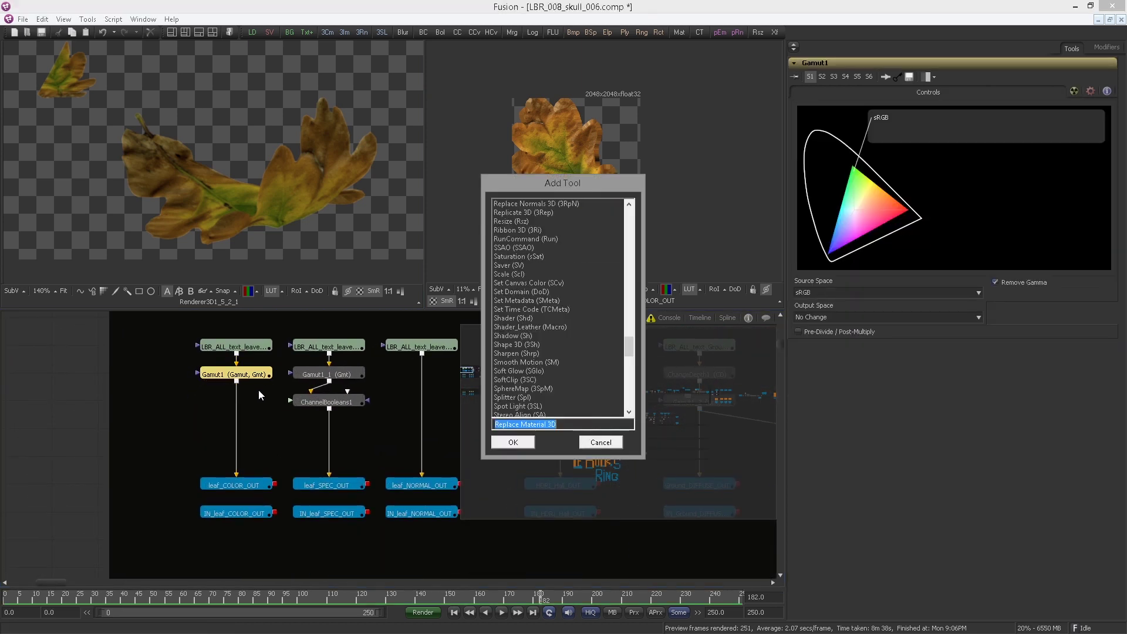
{"action": "type", "text": "cc"}
{"action": "key", "text": "Return"}
{"action": "left_click_drag", "start_coordinate": [248, 404], "coordinate": [681, 214]}
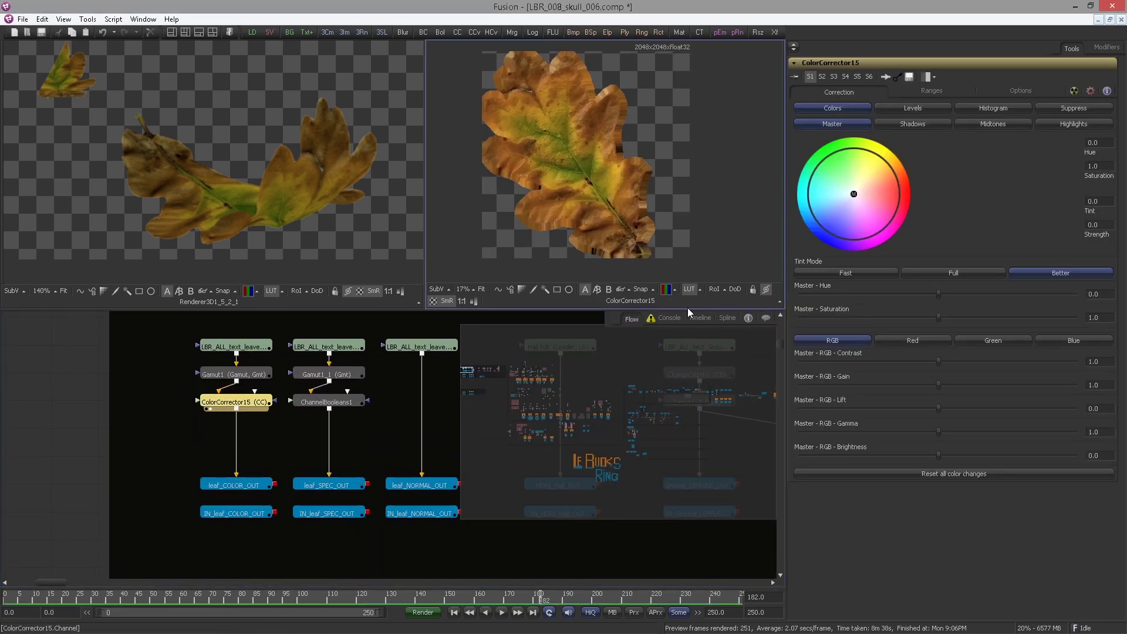
Set the Color Corrector's master saturation to 0.81 and its master RGB gain to 1.64.
{"action": "left_click_drag", "start_coordinate": [938, 317], "coordinate": [912, 317]}
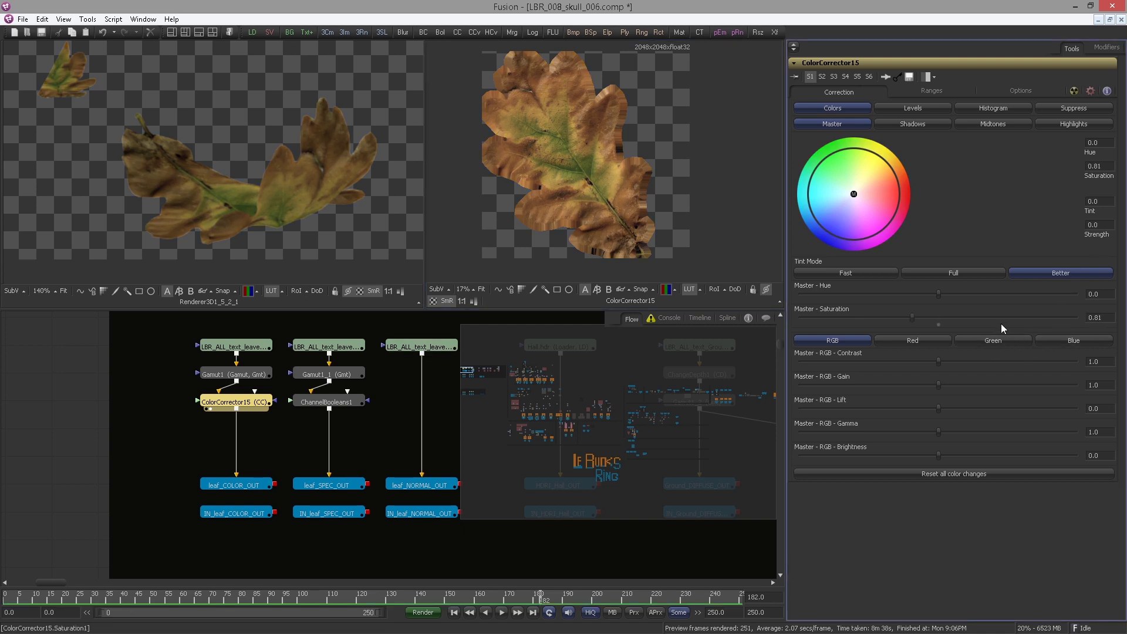
{"action": "left_click", "coordinate": [1079, 385]}
{"action": "type", "text": "1.64"}
{"action": "key", "text": "Tab"}
{"action": "key", "text": "alt+Tab"}
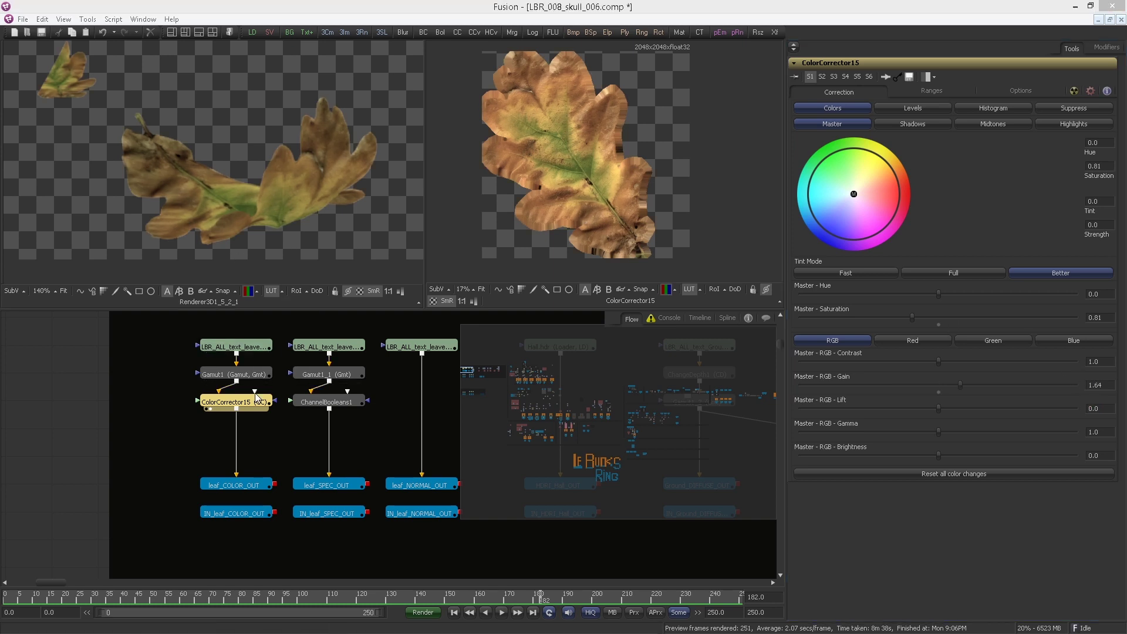
Display Gamut1 in the first viewer and compare the uncorrected leaf texture with the color-corrected one.
{"action": "left_click", "coordinate": [154, 451]}
{"action": "scroll", "coordinate": [150, 437], "scroll_direction": "down", "scroll_amount": 5}
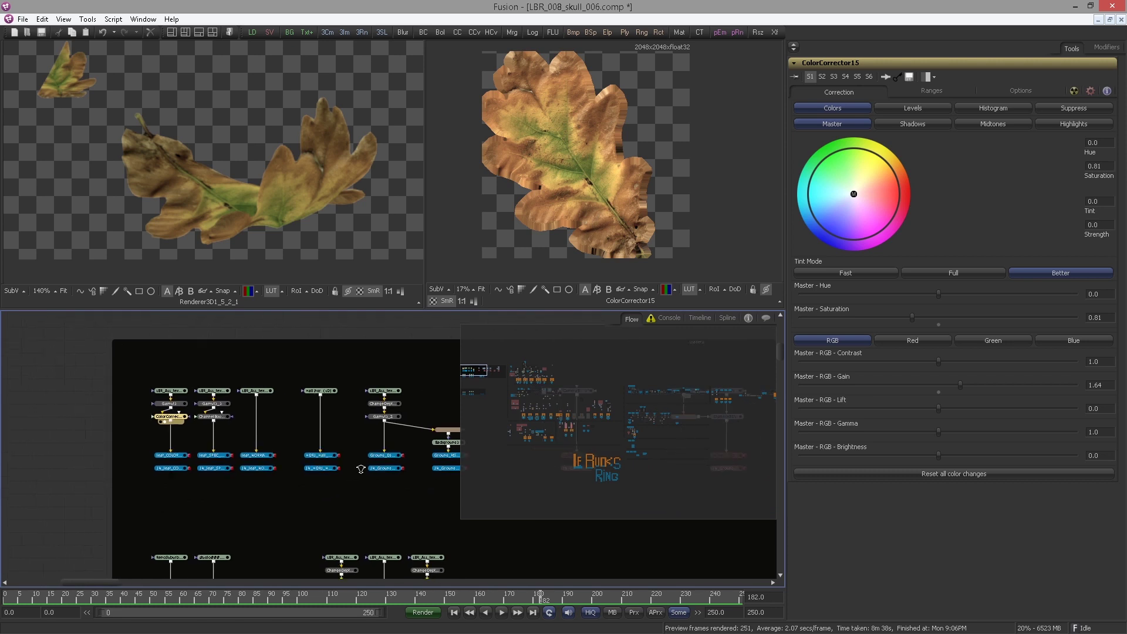
{"action": "scroll", "coordinate": [313, 413], "scroll_direction": "up", "scroll_amount": 5}
{"action": "left_click_drag", "start_coordinate": [312, 413], "coordinate": [359, 418]}
{"action": "left_click_drag", "start_coordinate": [293, 365], "coordinate": [240, 258]}
{"action": "left_click_drag", "start_coordinate": [193, 397], "coordinate": [199, 246]}
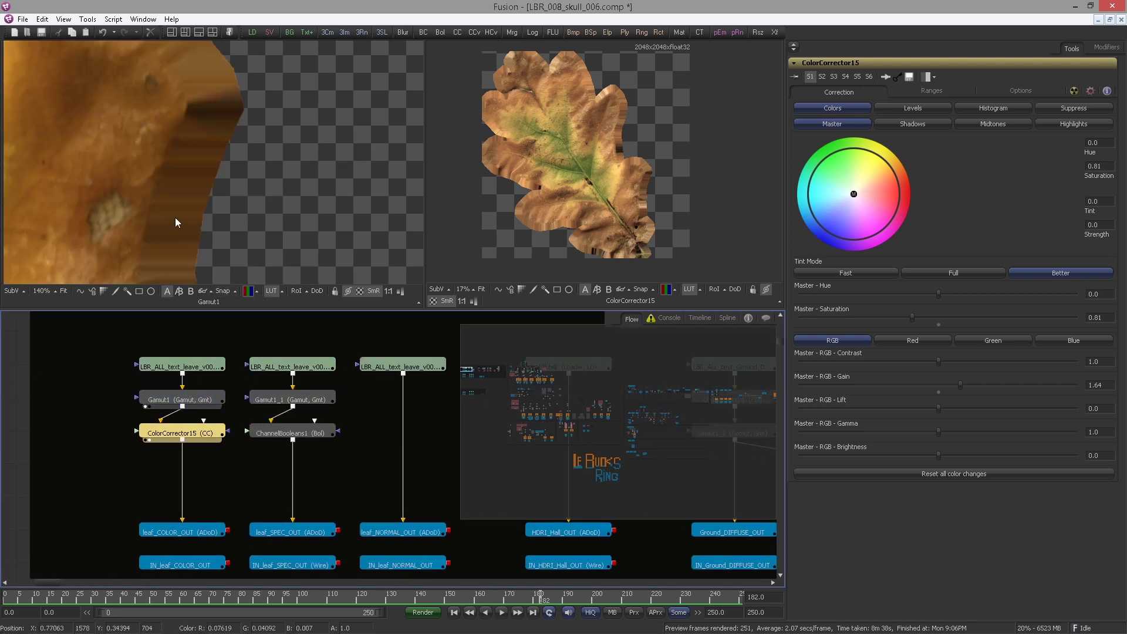
{"action": "scroll", "coordinate": [176, 222], "scroll_direction": "down", "scroll_amount": 2}
{"action": "left_click_drag", "start_coordinate": [70, 193], "coordinate": [154, 192]}
{"action": "scroll", "coordinate": [153, 192], "scroll_direction": "down", "scroll_amount": 4}
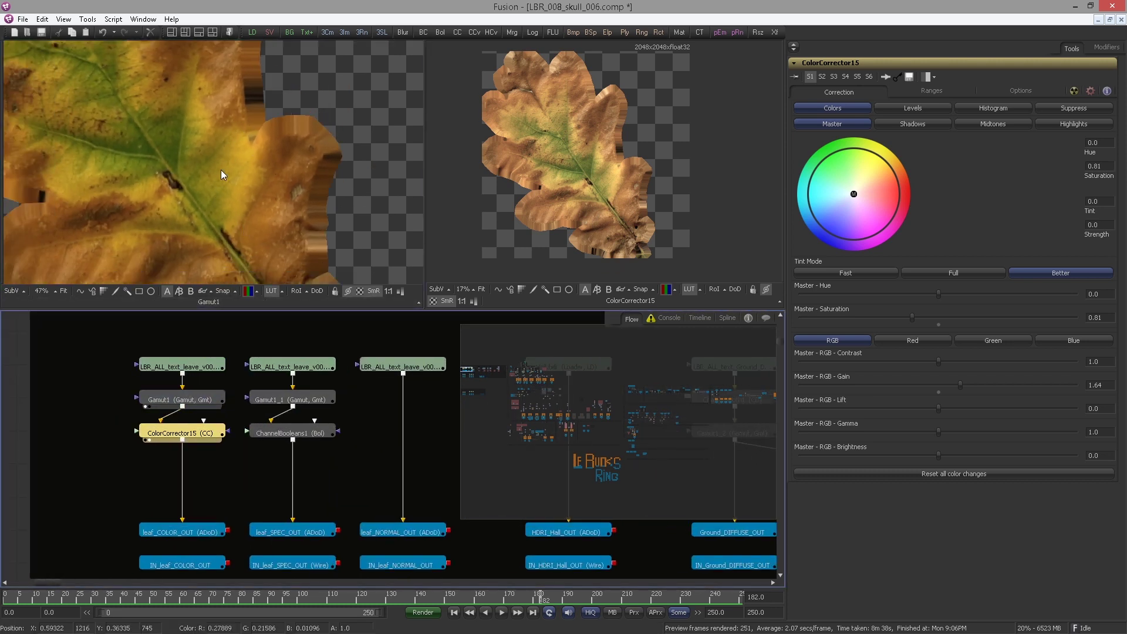
{"action": "scroll", "coordinate": [257, 185], "scroll_direction": "down", "scroll_amount": 2}
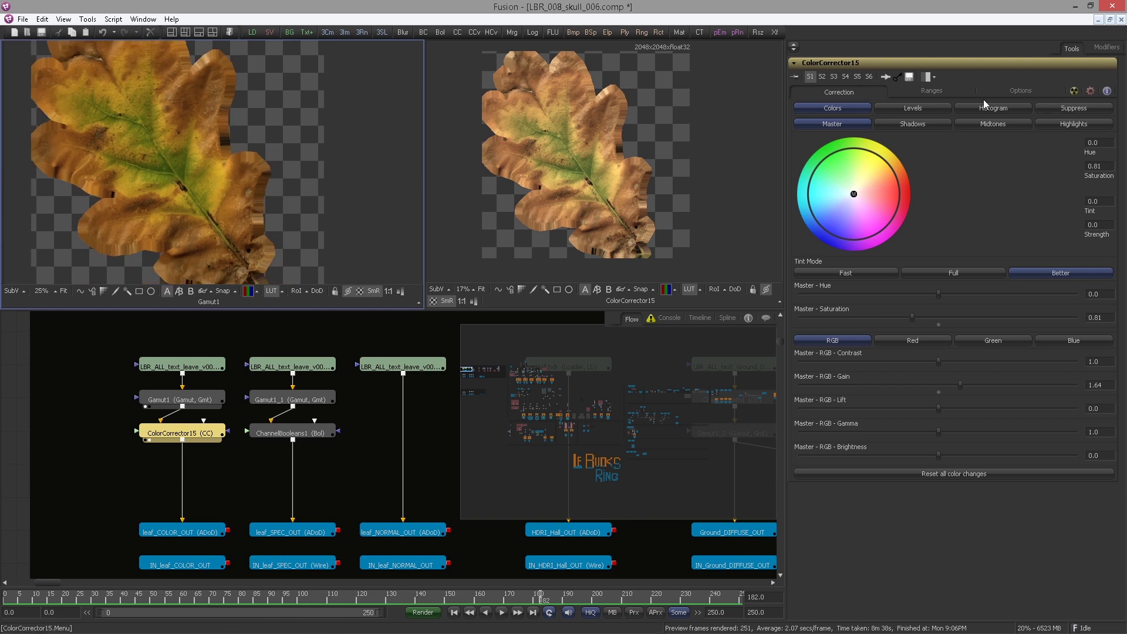
Enable Pre-Divide / Post-Multiply on the Color Corrector and display its output in the first viewer.
{"action": "left_click", "coordinate": [1020, 91]}
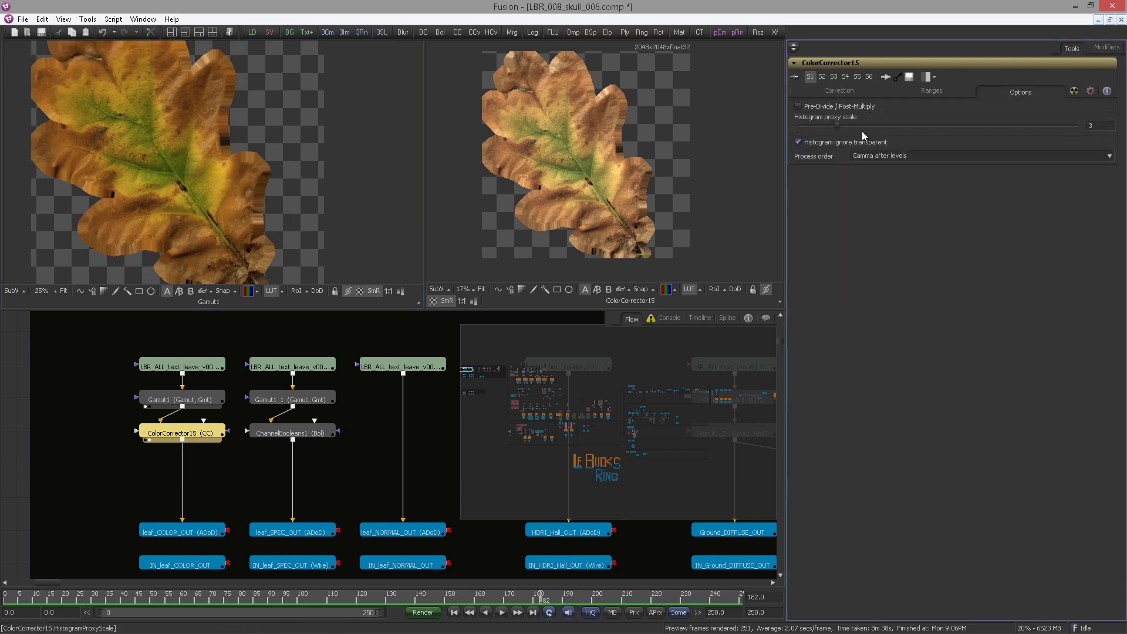
{"action": "left_click", "coordinate": [798, 106]}
{"action": "left_click_drag", "start_coordinate": [170, 430], "coordinate": [252, 199]}
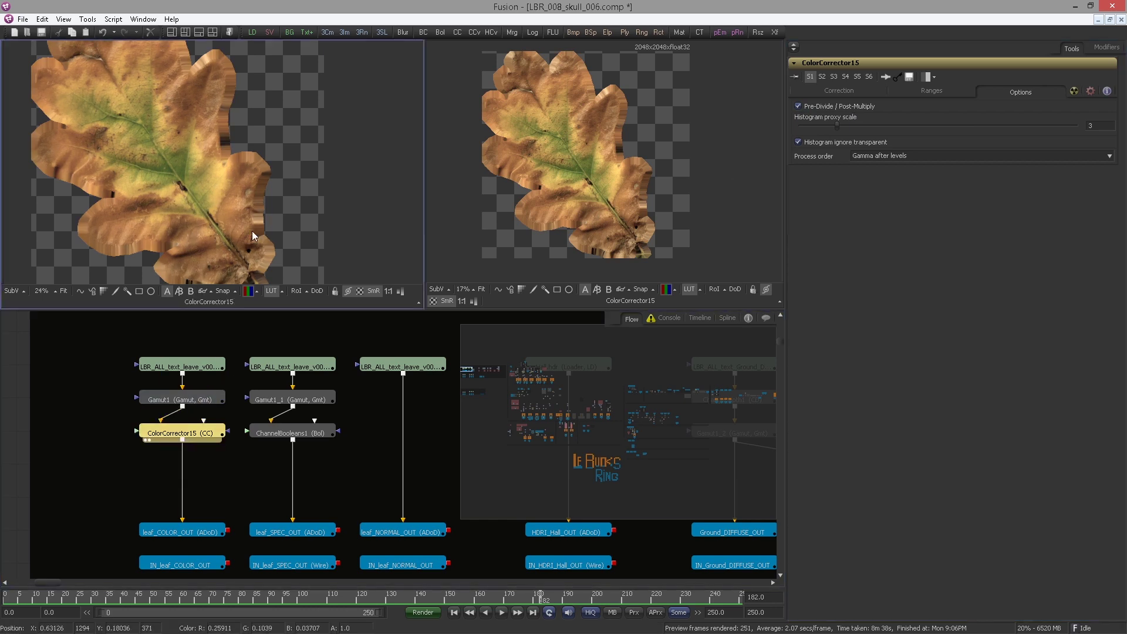
{"action": "scroll", "coordinate": [252, 231], "scroll_direction": "up", "scroll_amount": 1}
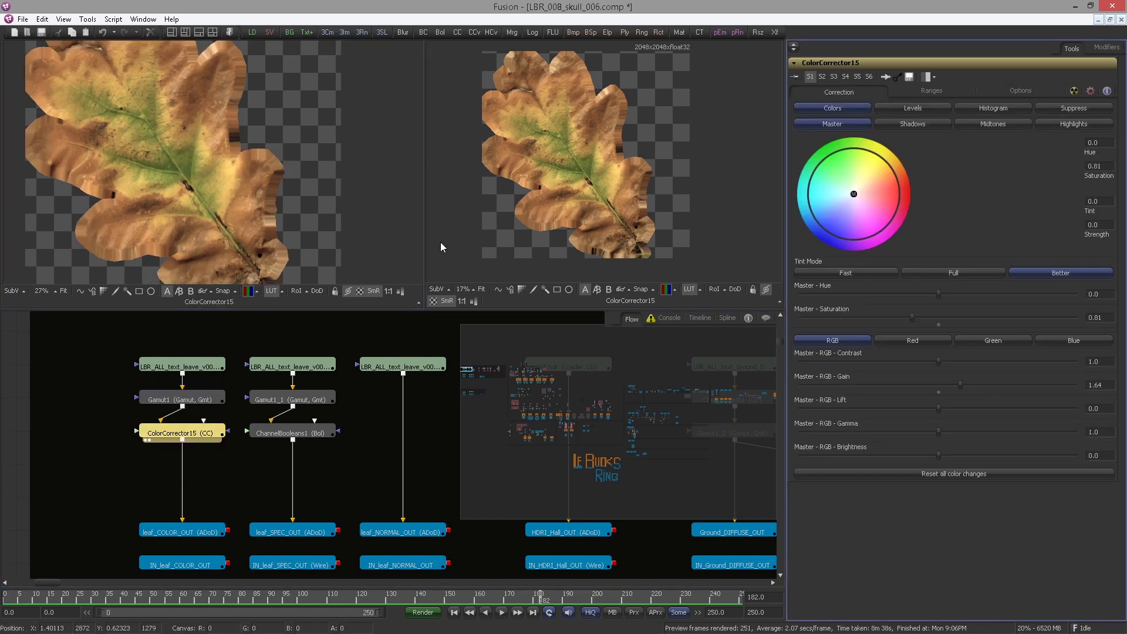
Display the leaf_DIFFUSE_OUT renderer in the first viewer to examine the leaf with the corrected texture.
{"action": "left_click", "coordinate": [219, 464]}
{"action": "scroll", "coordinate": [219, 464], "scroll_direction": "down", "scroll_amount": 1}
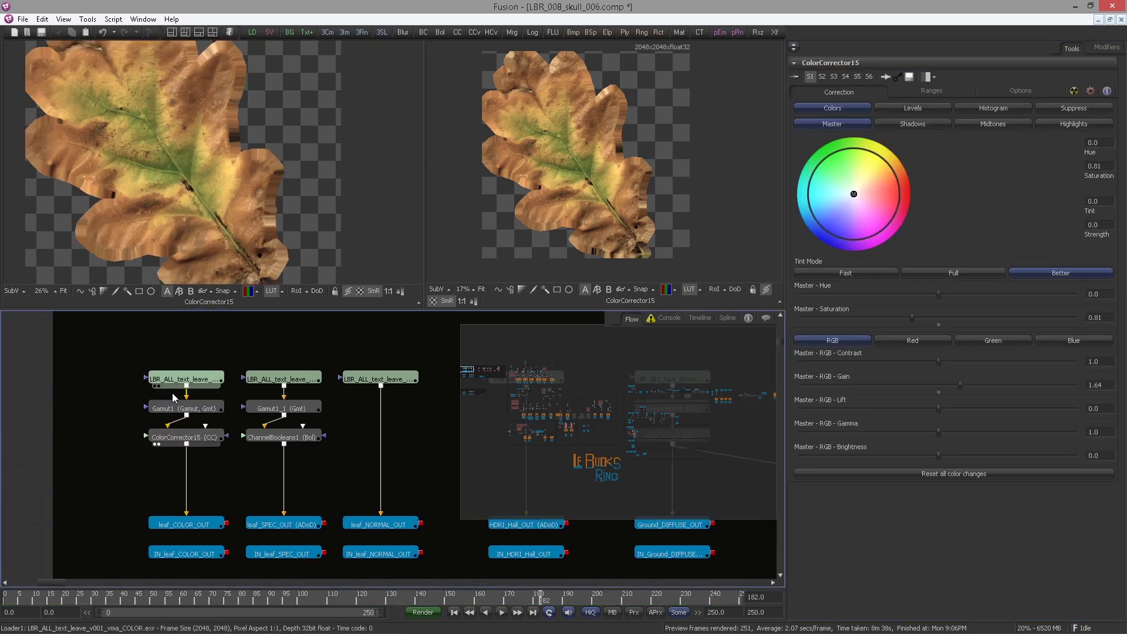
{"action": "left_click", "coordinate": [174, 438]}
{"action": "left_click", "coordinate": [337, 454]}
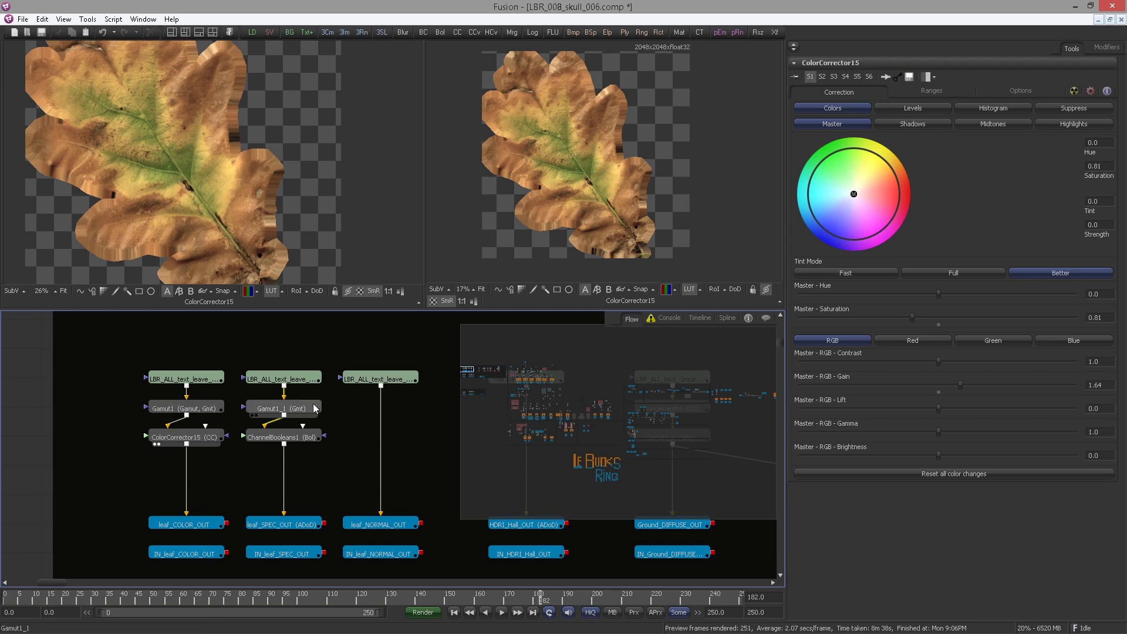
{"action": "scroll", "coordinate": [284, 414], "scroll_direction": "down", "scroll_amount": 5}
{"action": "left_click_drag", "start_coordinate": [95, 428], "coordinate": [332, 467]}
{"action": "scroll", "coordinate": [376, 443], "scroll_direction": "up", "scroll_amount": 5}
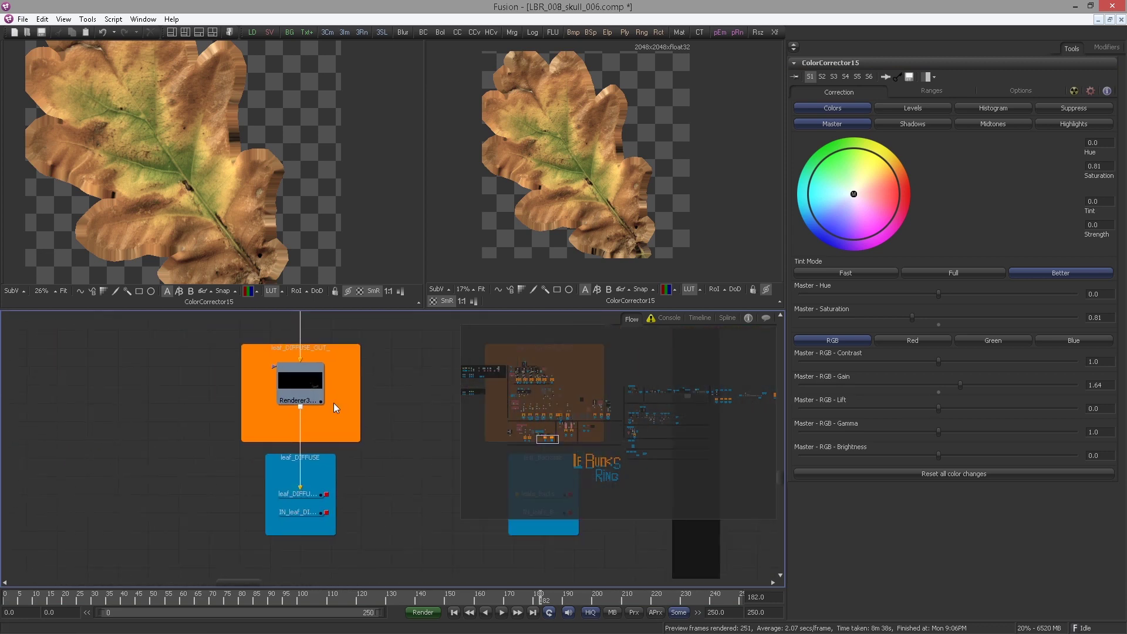
{"action": "left_click", "coordinate": [283, 408]}
{"action": "scroll", "coordinate": [296, 191], "scroll_direction": "up", "scroll_amount": 4}
{"action": "left_click_drag", "start_coordinate": [456, 396], "coordinate": [251, 410]}
{"action": "scroll", "coordinate": [289, 433], "scroll_direction": "down", "scroll_amount": 3}
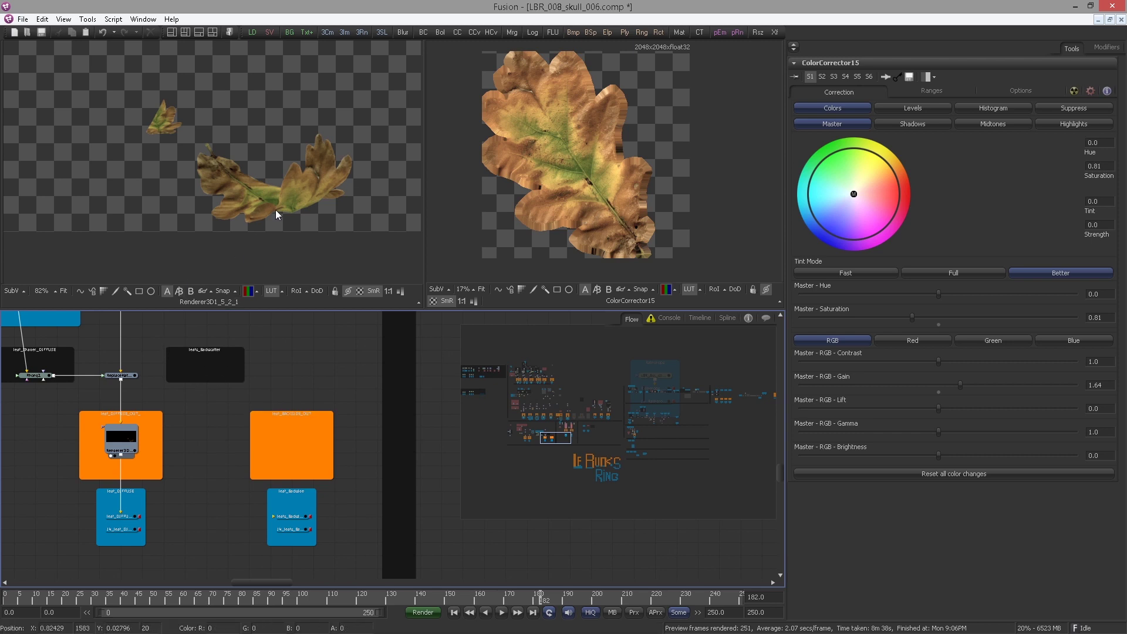
Copy the leaf_DIFFUSE_OUT renderer into the leaf_BACKSIDE_OUT group, connected to the leaf backside link node.
{"action": "left_click_drag", "start_coordinate": [223, 393], "coordinate": [271, 407]}
{"action": "scroll", "coordinate": [187, 405], "scroll_direction": "up", "scroll_amount": 2}
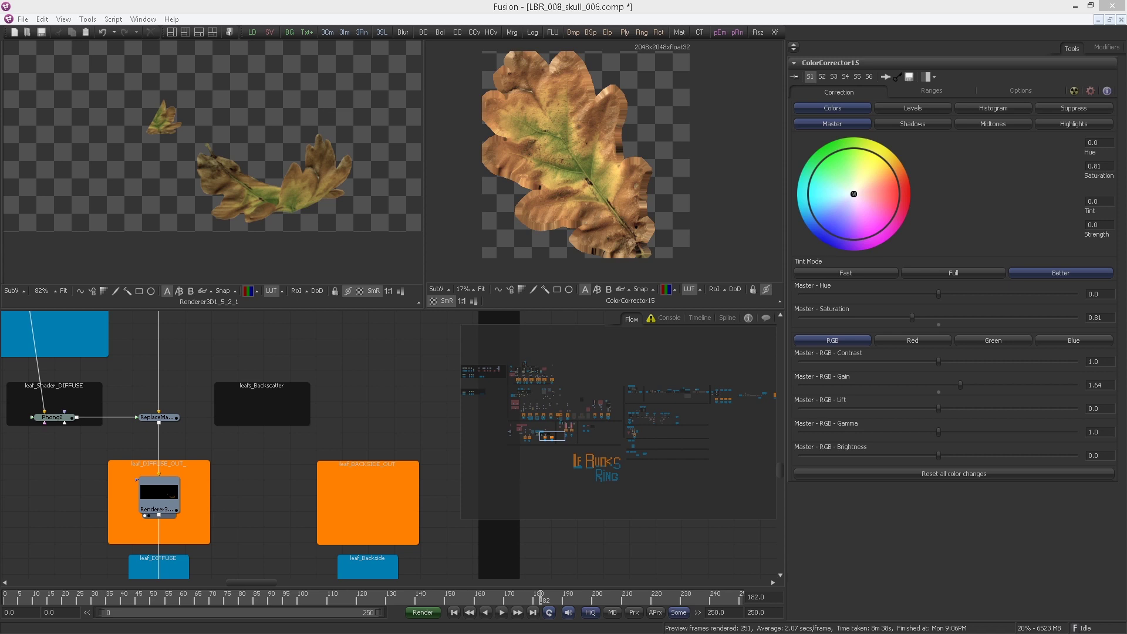
{"action": "left_click_drag", "start_coordinate": [366, 464], "coordinate": [363, 454]}
{"action": "left_click", "coordinate": [161, 486]}
{"action": "key", "text": "ctrl+c"}
{"action": "left_click", "coordinate": [288, 504]}
{"action": "key", "text": "ctrl+v"}
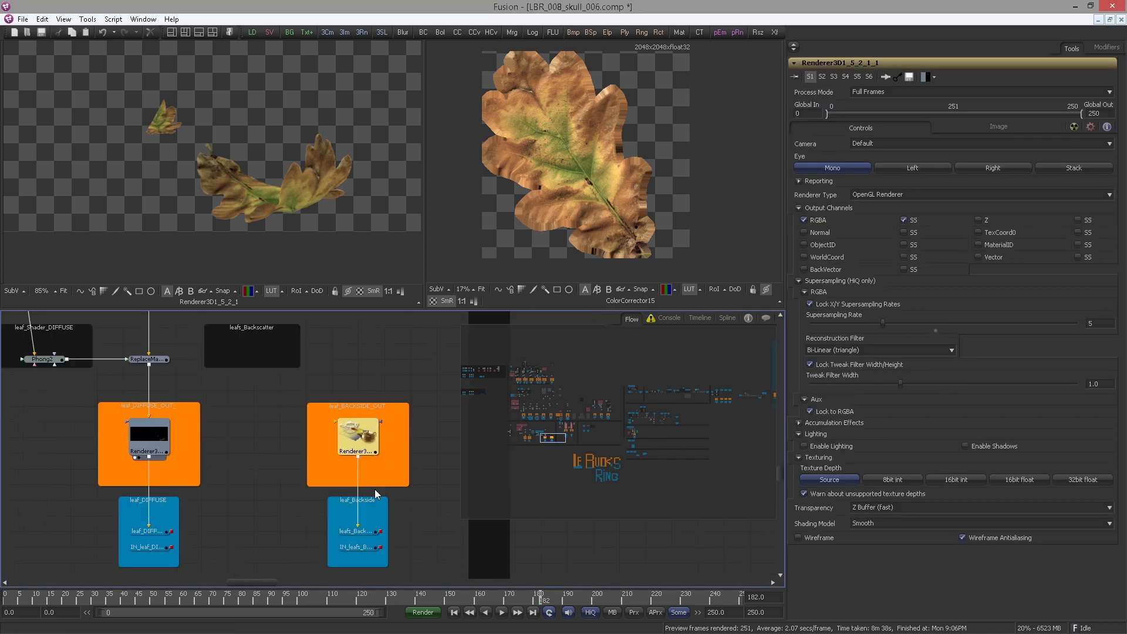
Add a Replace Material 3D node above the leaf_BACKSIDE_OUT group and connect it to the backside renderer.
{"action": "left_click_drag", "start_coordinate": [374, 488], "coordinate": [373, 553]}
{"action": "left_click", "coordinate": [364, 411]}
{"action": "key", "text": "ctrl+space"}
{"action": "type", "text": "rep"}
{"action": "key", "text": "Return"}
{"action": "left_click", "coordinate": [380, 428]}
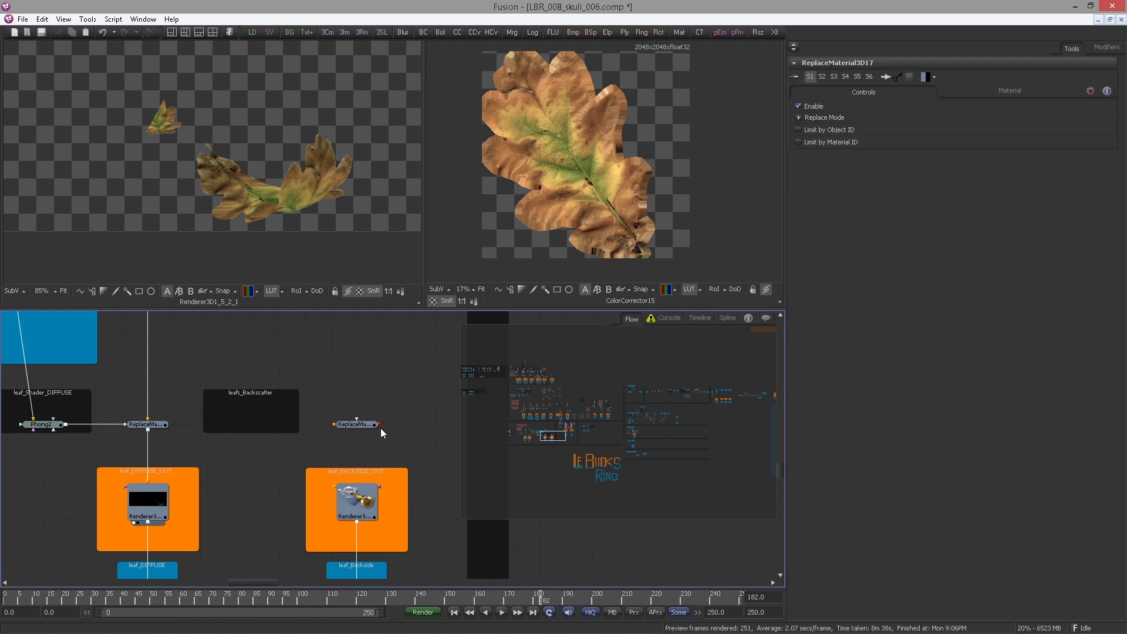
{"action": "left_click_drag", "start_coordinate": [379, 425], "coordinate": [357, 497]}
Connect PipeRouter43 to the backside Replace Material node and add a pipe router at the corner of the connection.
{"action": "left_click", "coordinate": [355, 424]}
{"action": "scroll", "coordinate": [336, 388], "scroll_direction": "down", "scroll_amount": 5}
{"action": "left_click_drag", "start_coordinate": [283, 403], "coordinate": [355, 469]}
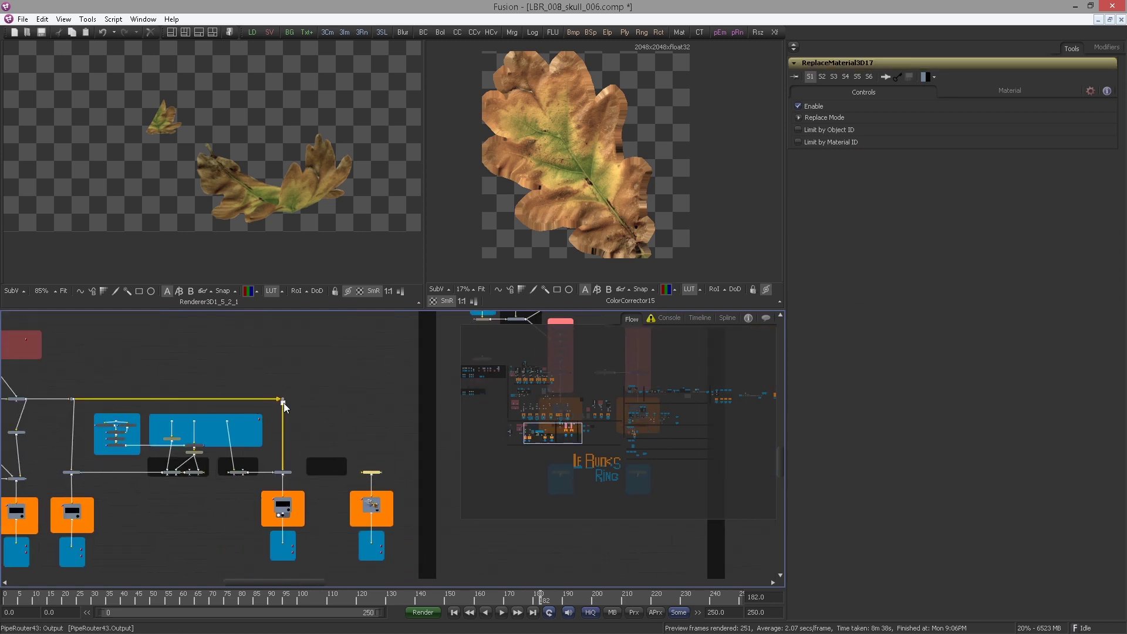
{"action": "left_click_drag", "start_coordinate": [283, 403], "coordinate": [369, 400]}
{"action": "left_click", "coordinate": [348, 456], "text": "alt"}
{"action": "scroll", "coordinate": [351, 413], "scroll_direction": "up", "scroll_amount": 3}
{"action": "left_click_drag", "start_coordinate": [166, 359], "coordinate": [320, 392]}
{"action": "mouse_move", "coordinate": [309, 375]}
{"action": "left_mouse_down"}
{"action": "mouse_move", "coordinate": [231, 376]}
{"action": "mouse_move", "coordinate": [308, 376]}
{"action": "left_mouse_up"}
{"action": "left_click", "coordinate": [269, 386]}
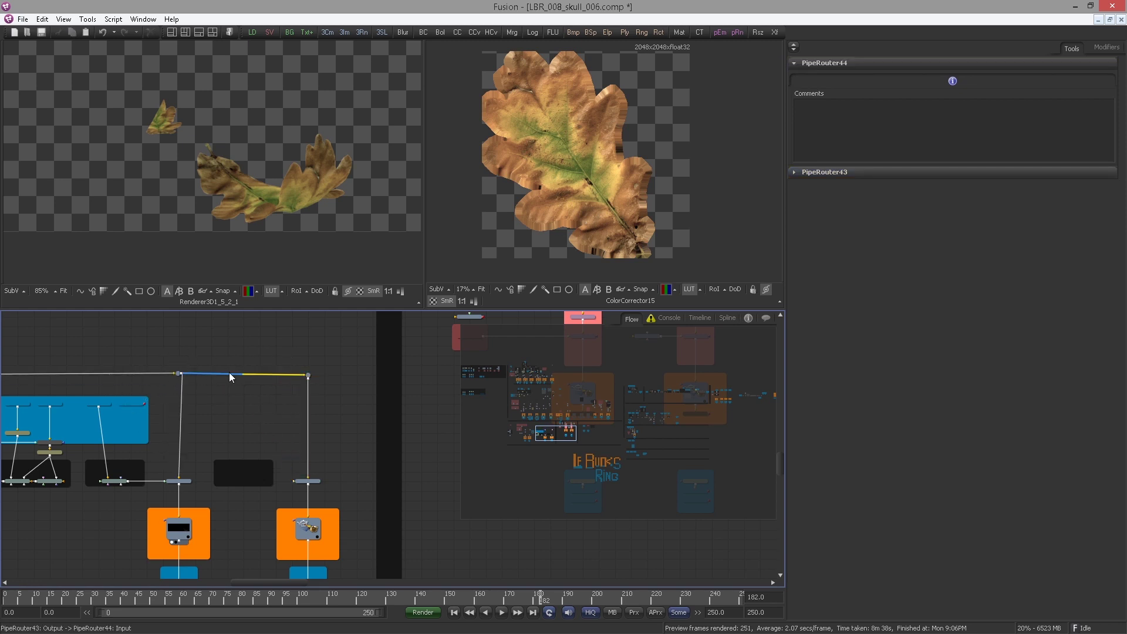
Display PipeRouter44 in the first viewer and reroute its input to the upstream branch carrying only the leaf geometry.
{"action": "scroll", "coordinate": [219, 364], "scroll_direction": "up", "scroll_amount": 1}
{"action": "left_click_drag", "start_coordinate": [302, 369], "coordinate": [251, 263]}
{"action": "scroll", "coordinate": [291, 404], "scroll_direction": "up", "scroll_amount": 1}
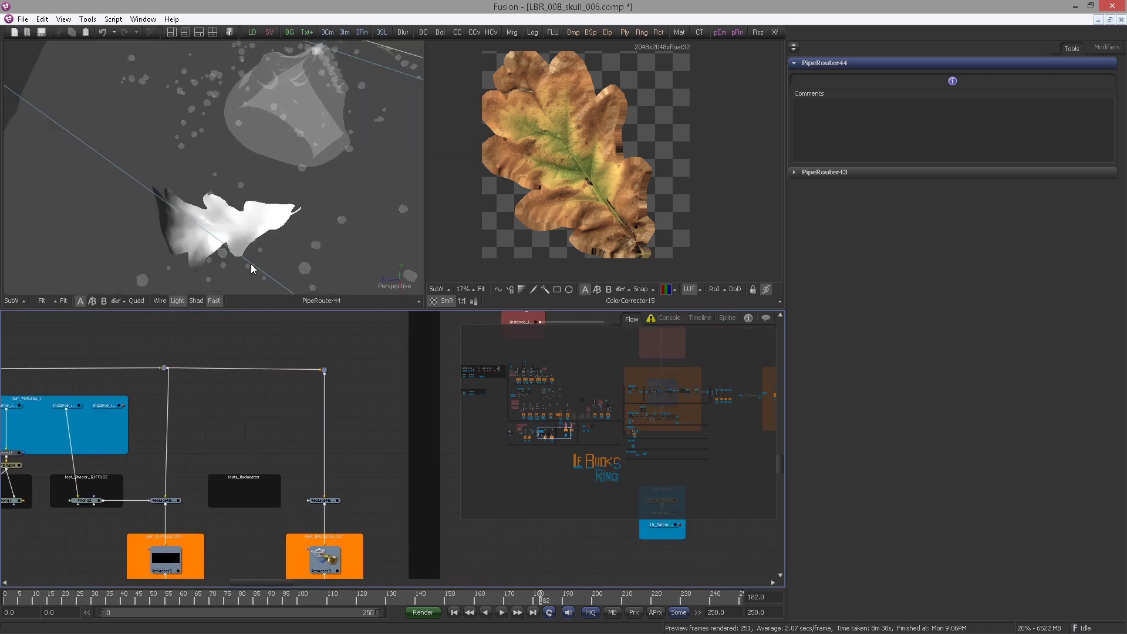
{"action": "scroll", "coordinate": [310, 394], "scroll_direction": "down", "scroll_amount": 4}
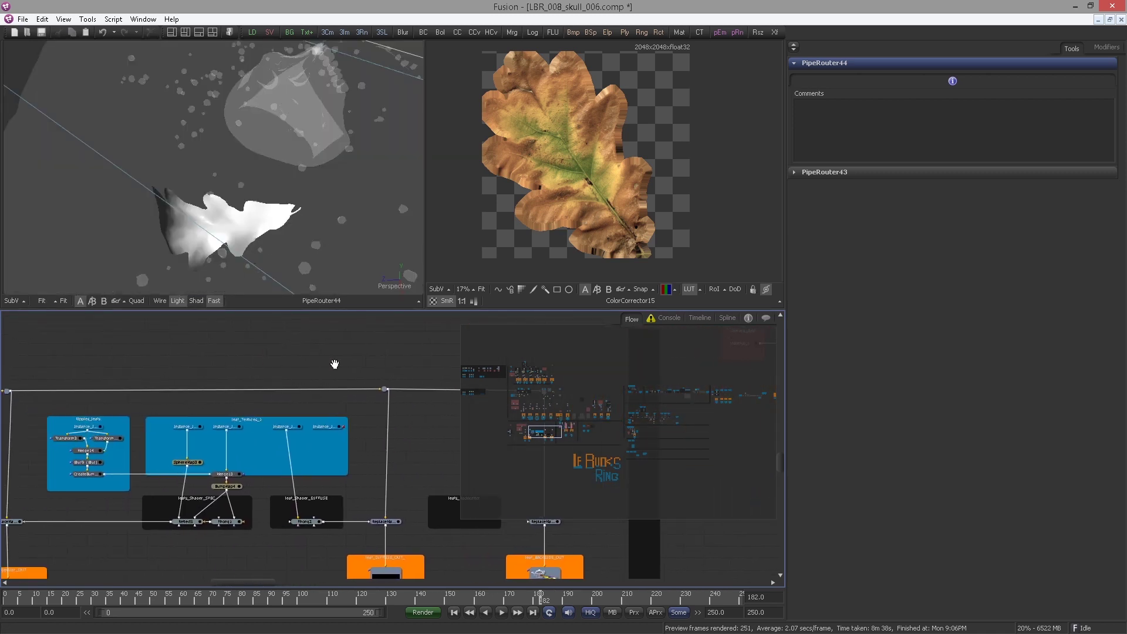
{"action": "left_click_drag", "start_coordinate": [101, 339], "coordinate": [293, 397]}
{"action": "scroll", "coordinate": [105, 370], "scroll_direction": "up", "scroll_amount": 2}
{"action": "left_click_drag", "start_coordinate": [224, 390], "coordinate": [425, 353]}
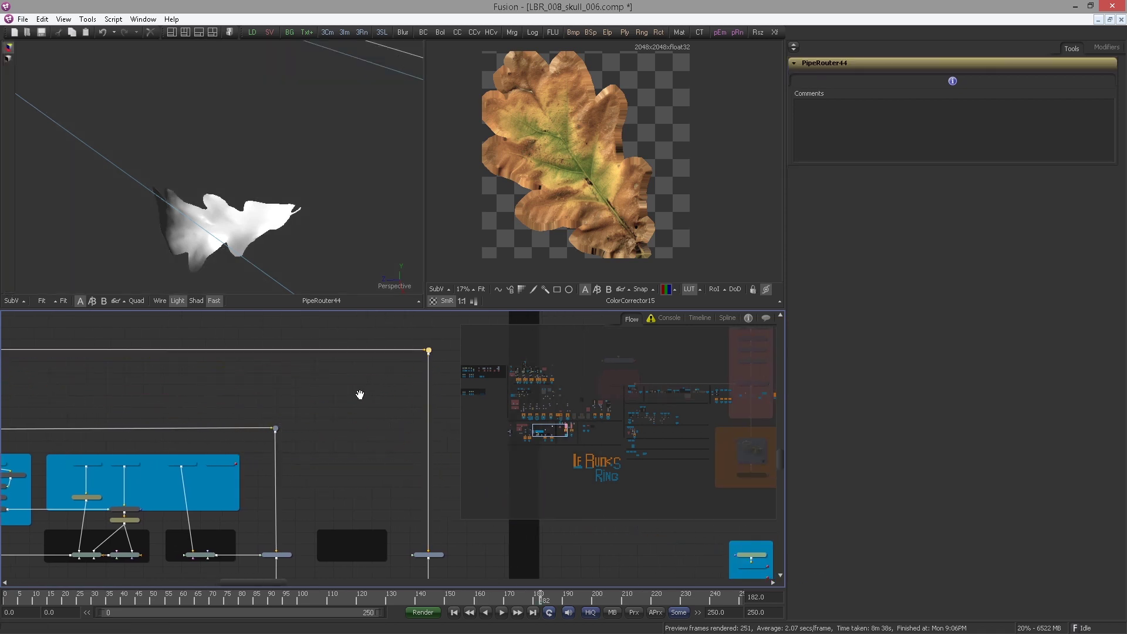
{"action": "scroll", "coordinate": [360, 395], "scroll_direction": "down", "scroll_amount": 2}
{"action": "left_click_drag", "start_coordinate": [346, 404], "coordinate": [261, 322]}
{"action": "scroll", "coordinate": [330, 397], "scroll_direction": "up", "scroll_amount": 3}
{"action": "left_click_drag", "start_coordinate": [314, 393], "coordinate": [286, 429]}
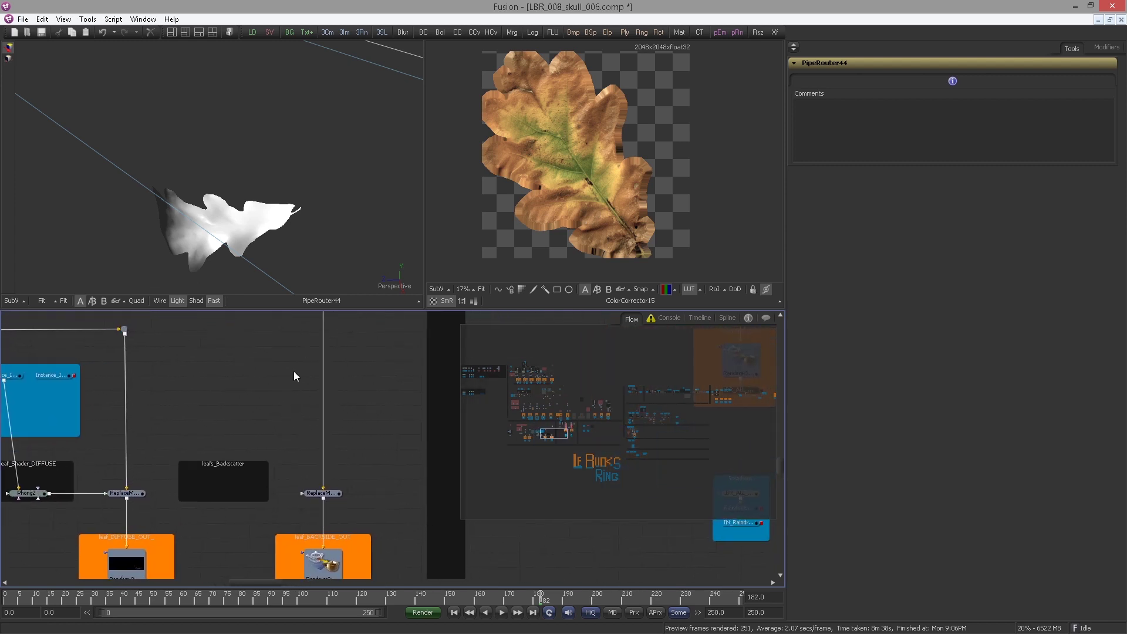
View the backside Replace Material node through Camera3D1 in the first viewer and widen that viewer.
{"action": "left_click_drag", "start_coordinate": [367, 481], "coordinate": [357, 434]}
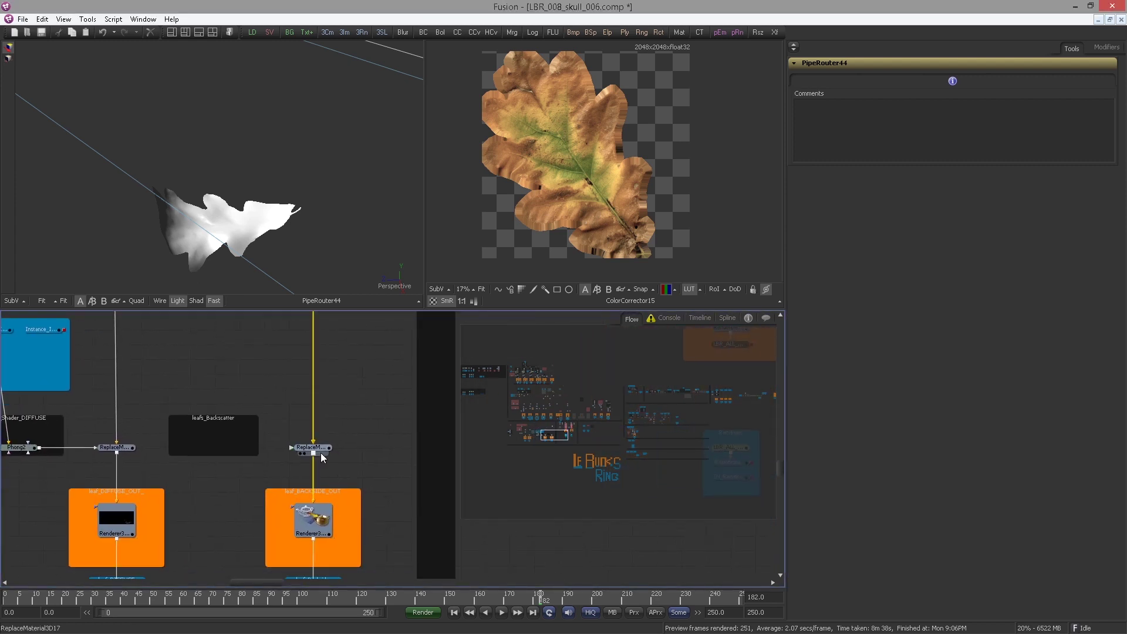
{"action": "left_click", "coordinate": [300, 453]}
{"action": "right_click", "coordinate": [391, 287]}
{"action": "left_click", "coordinate": [418, 294]}
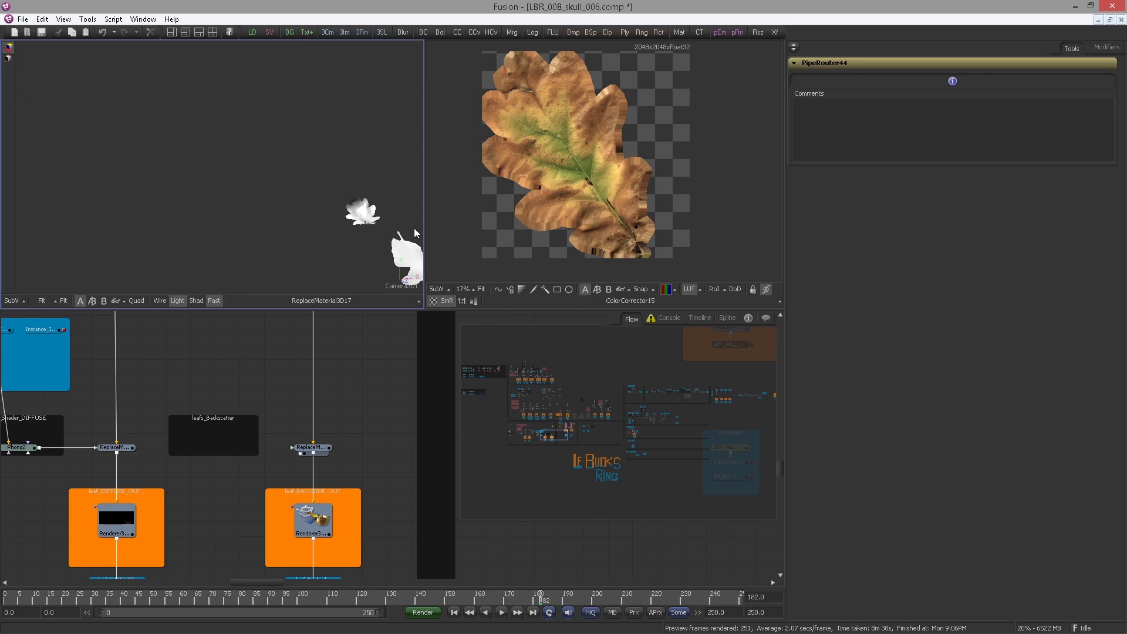
{"action": "left_click_drag", "start_coordinate": [425, 233], "coordinate": [669, 247]}
Insert an Override 3D node between the backside Replace Material node and its renderer.
{"action": "left_click_drag", "start_coordinate": [326, 451], "coordinate": [328, 438]}
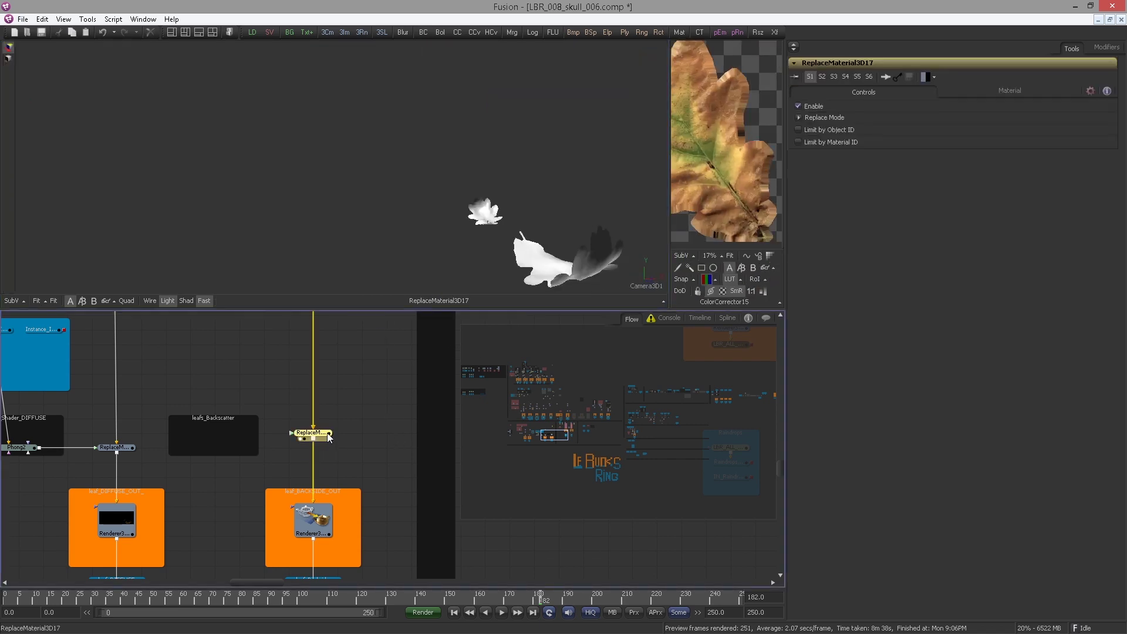
{"action": "key", "text": "shift+space"}
{"action": "type", "text": "over"}
{"action": "key", "text": "Return"}
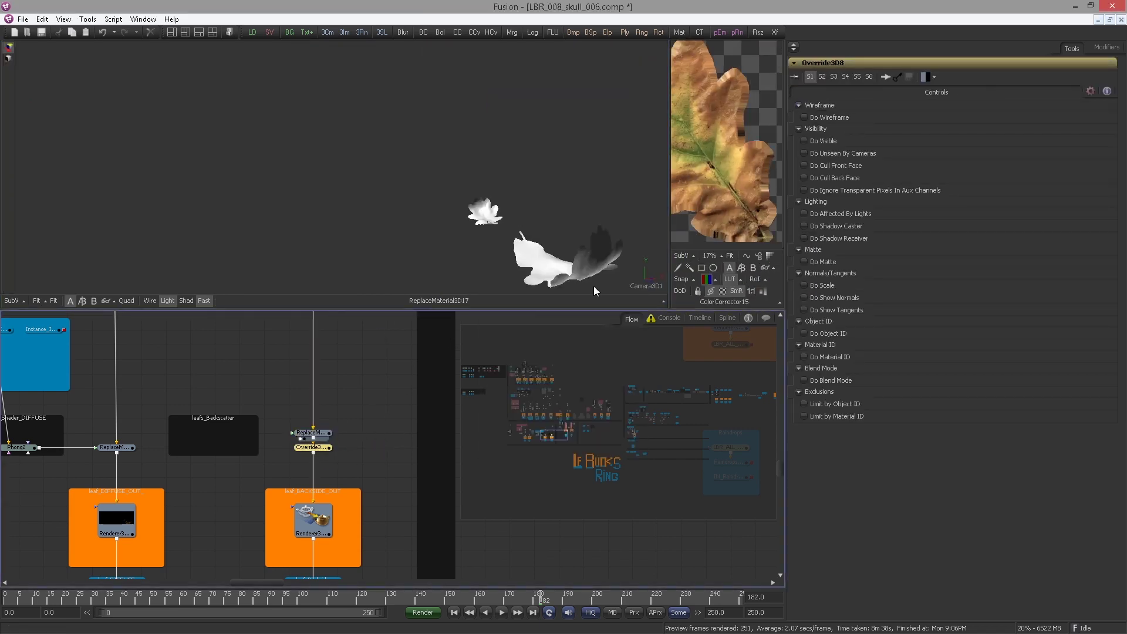
Enable Do Cull Front Face and Cull Front Face on the Override 3D node and display it in the first viewer.
{"action": "left_click", "coordinate": [811, 166]}
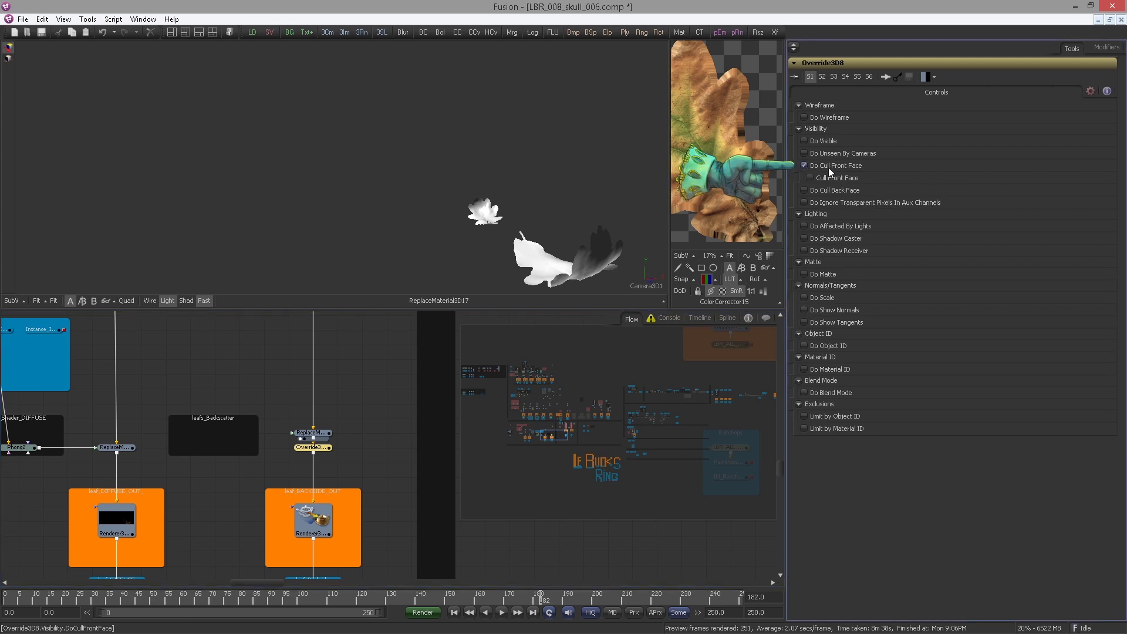
{"action": "left_click", "coordinate": [811, 176]}
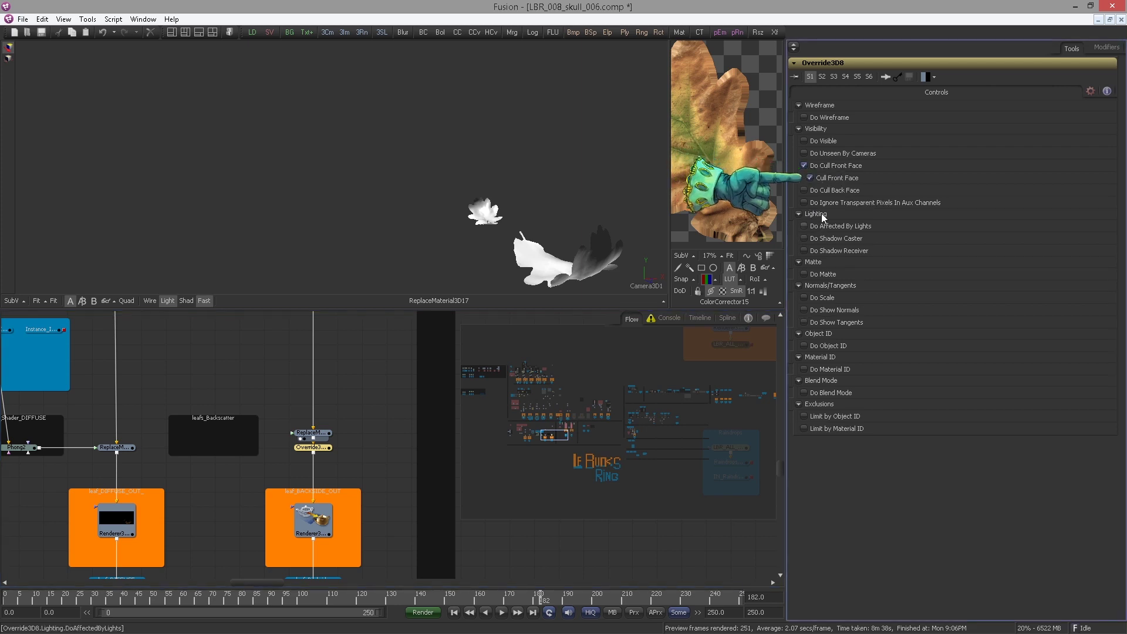
{"action": "left_click", "coordinate": [316, 446]}
{"action": "key", "text": "1"}
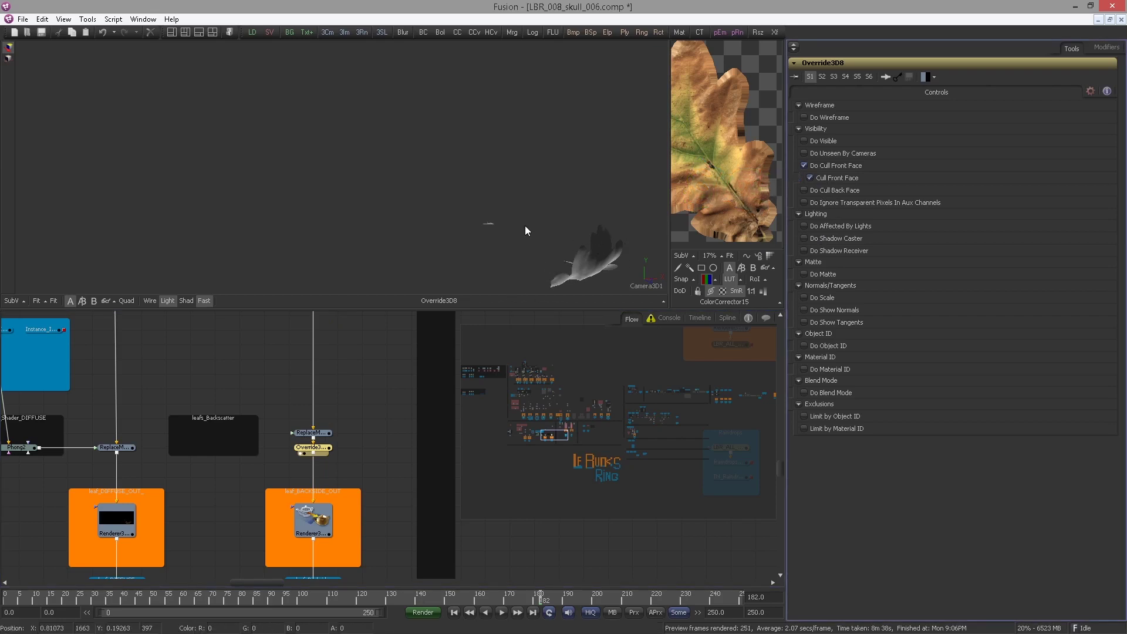
{"action": "left_click_drag", "start_coordinate": [389, 396], "coordinate": [399, 390]}
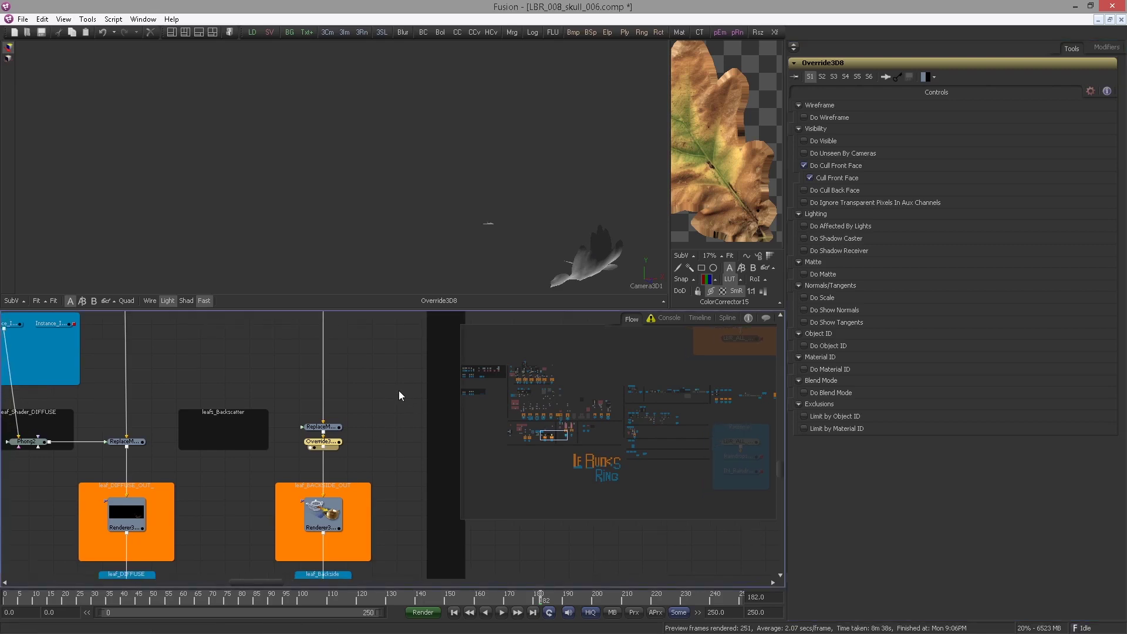
Display the backside 3D renderer in the first viewer and locate the four leaf pass groups in the compositing area.
{"action": "mouse_move", "coordinate": [397, 483]}
{"action": "left_mouse_down"}
{"action": "mouse_move", "coordinate": [393, 433]}
{"action": "mouse_move", "coordinate": [120, 447]}
{"action": "left_mouse_up"}
{"action": "left_click", "coordinate": [308, 482]}
{"action": "scroll", "coordinate": [389, 438], "scroll_direction": "down", "scroll_amount": 5}
{"action": "mouse_move", "coordinate": [357, 471]}
{"action": "left_mouse_down"}
{"action": "mouse_move", "coordinate": [239, 463]}
{"action": "mouse_move", "coordinate": [70, 406]}
{"action": "left_mouse_up"}
{"action": "mouse_move", "coordinate": [353, 518]}
{"action": "left_mouse_down"}
{"action": "mouse_move", "coordinate": [269, 464]}
{"action": "mouse_move", "coordinate": [20, 402]}
{"action": "mouse_move", "coordinate": [156, 470]}
{"action": "mouse_move", "coordinate": [110, 523]}
{"action": "mouse_move", "coordinate": [180, 456]}
{"action": "left_mouse_up"}
{"action": "scroll", "coordinate": [176, 452], "scroll_direction": "up", "scroll_amount": 1}
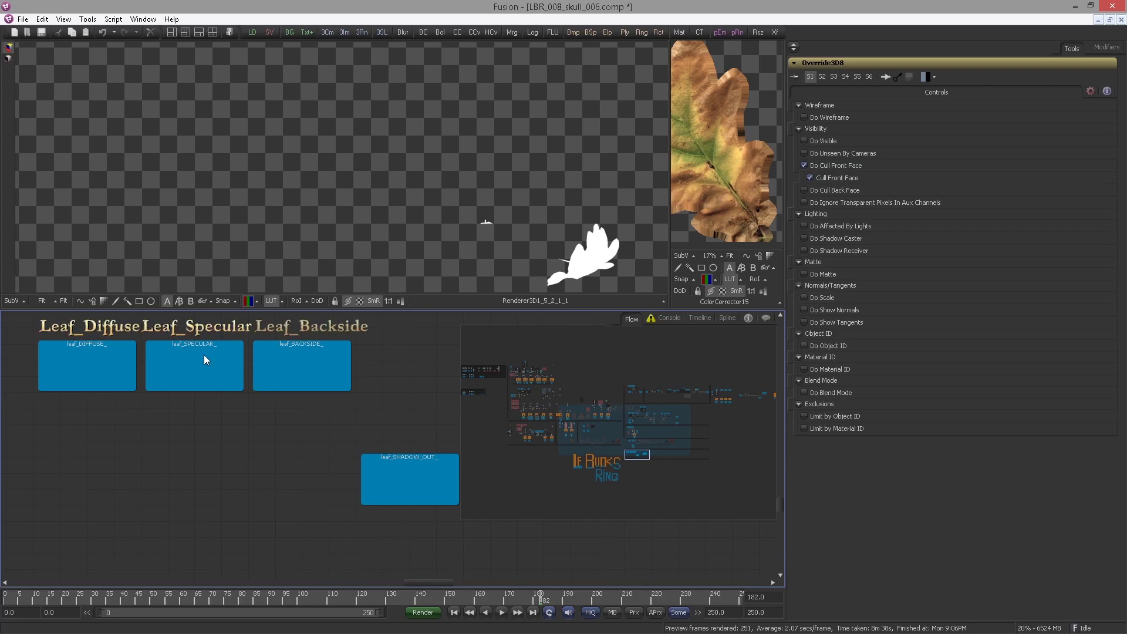
{"action": "left_click_drag", "start_coordinate": [255, 388], "coordinate": [195, 371]}
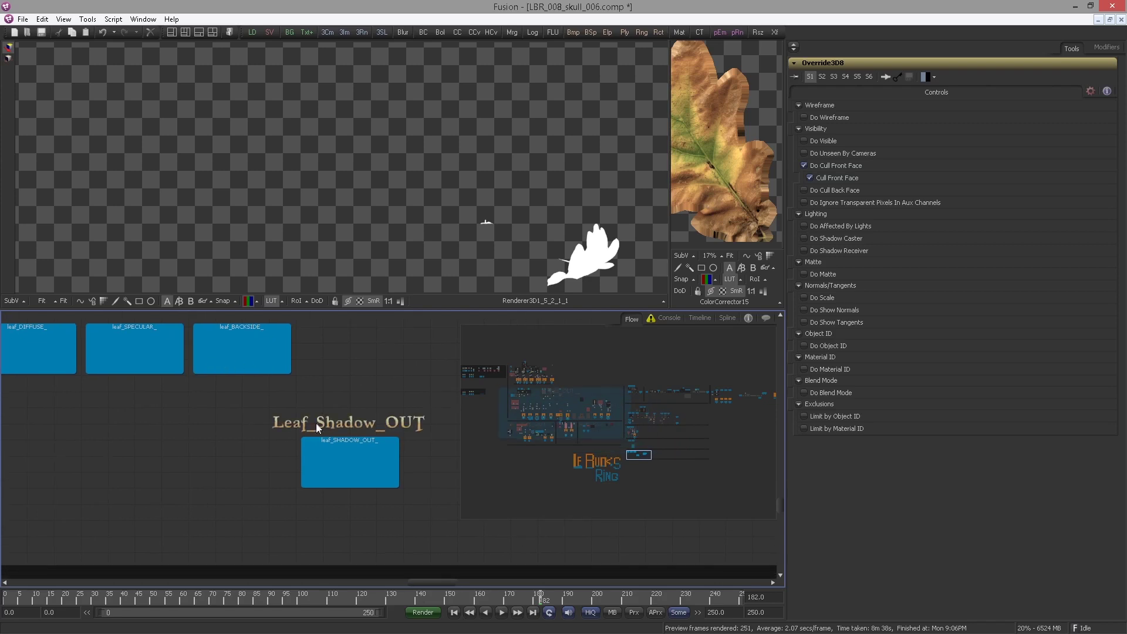
{"action": "scroll", "coordinate": [181, 395], "scroll_direction": "down", "scroll_amount": 4}
{"action": "scroll", "coordinate": [185, 396], "scroll_direction": "up", "scroll_amount": 1}
Copy the specular, shadow, diffuse and backside IN_leaf link nodes and paste them as instances beside the leaf_DIFFUSE_ group.
{"action": "scroll", "coordinate": [186, 397], "scroll_direction": "down", "scroll_amount": 6}
{"action": "left_click_drag", "start_coordinate": [106, 385], "coordinate": [587, 440]}
{"action": "left_click_drag", "start_coordinate": [76, 453], "coordinate": [352, 383]}
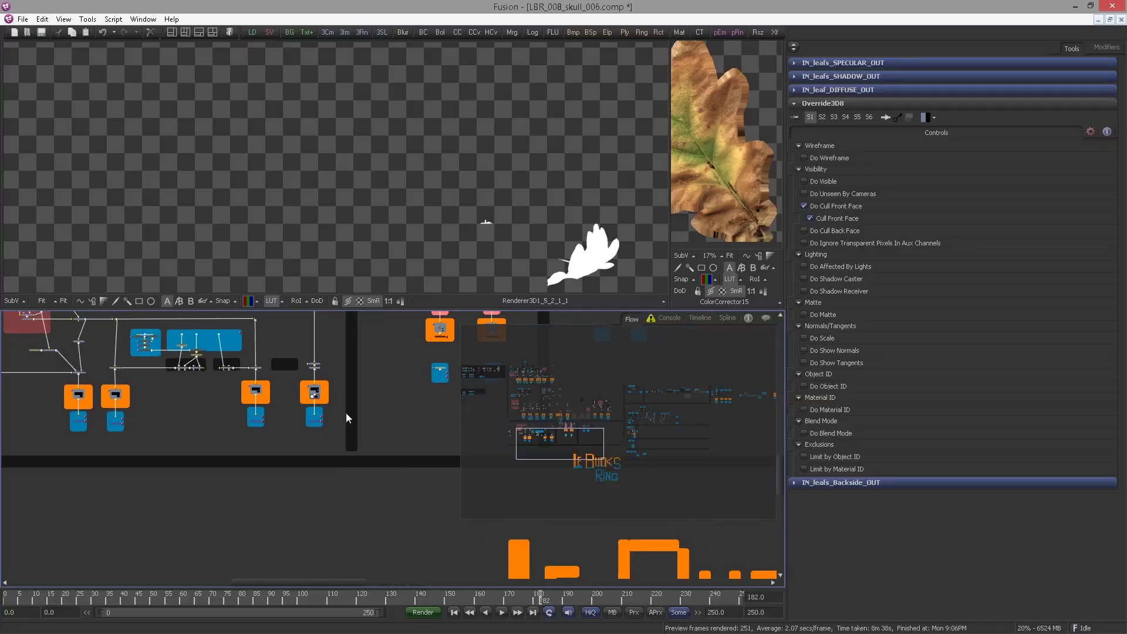
{"action": "scroll", "coordinate": [357, 405], "scroll_direction": "up", "scroll_amount": 4}
{"action": "left_click_drag", "start_coordinate": [358, 406], "coordinate": [215, 470]}
{"action": "scroll", "coordinate": [124, 438], "scroll_direction": "up", "scroll_amount": 3}
{"action": "left_click", "coordinate": [125, 438]}
{"action": "key", "text": "ctrl+shift+v"}
Place the shadow link instance in the leaf_SHADOW_OUT_ group and the specular one in the leaf_SPECULAR_ group.
{"action": "left_click_drag", "start_coordinate": [121, 412], "coordinate": [328, 418]}
{"action": "left_click_drag", "start_coordinate": [240, 447], "coordinate": [276, 386]}
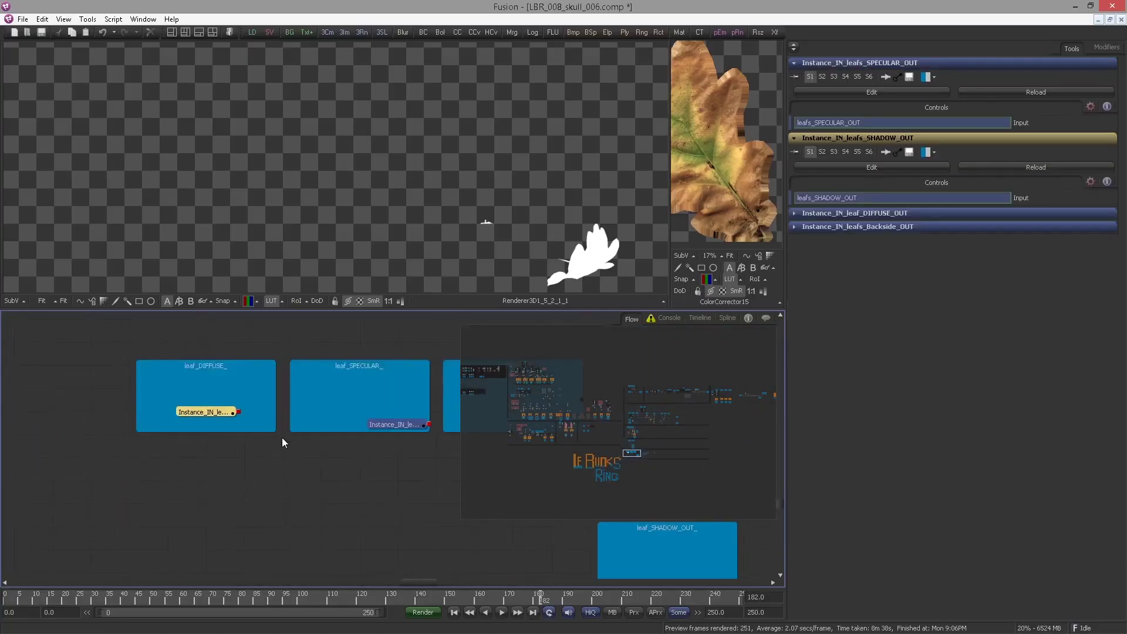
{"action": "left_click", "coordinate": [282, 438]}
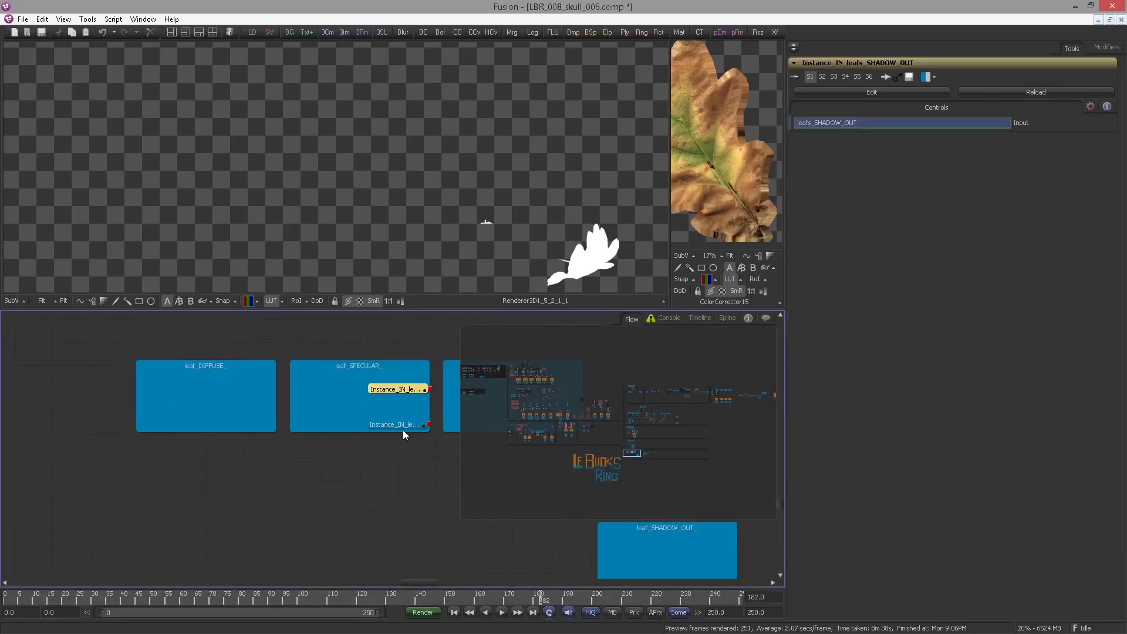
{"action": "left_click_drag", "start_coordinate": [403, 430], "coordinate": [432, 531]}
{"action": "left_click_drag", "start_coordinate": [154, 407], "coordinate": [153, 394]}
{"action": "left_click", "coordinate": [151, 407]}
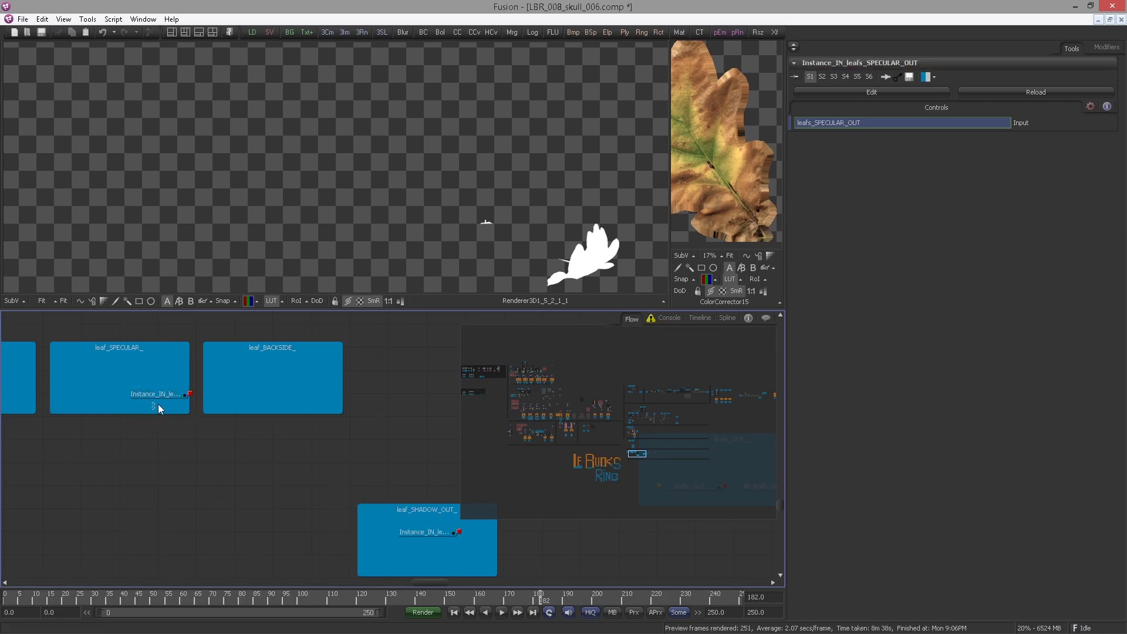
Move the remaining diffuse and backside link instances into the leaf_DIFFUSE_ and leaf_BACKSIDE_ groups.
{"action": "left_click_drag", "start_coordinate": [316, 428], "coordinate": [40, 364]}
{"action": "left_click_drag", "start_coordinate": [409, 424], "coordinate": [126, 389]}
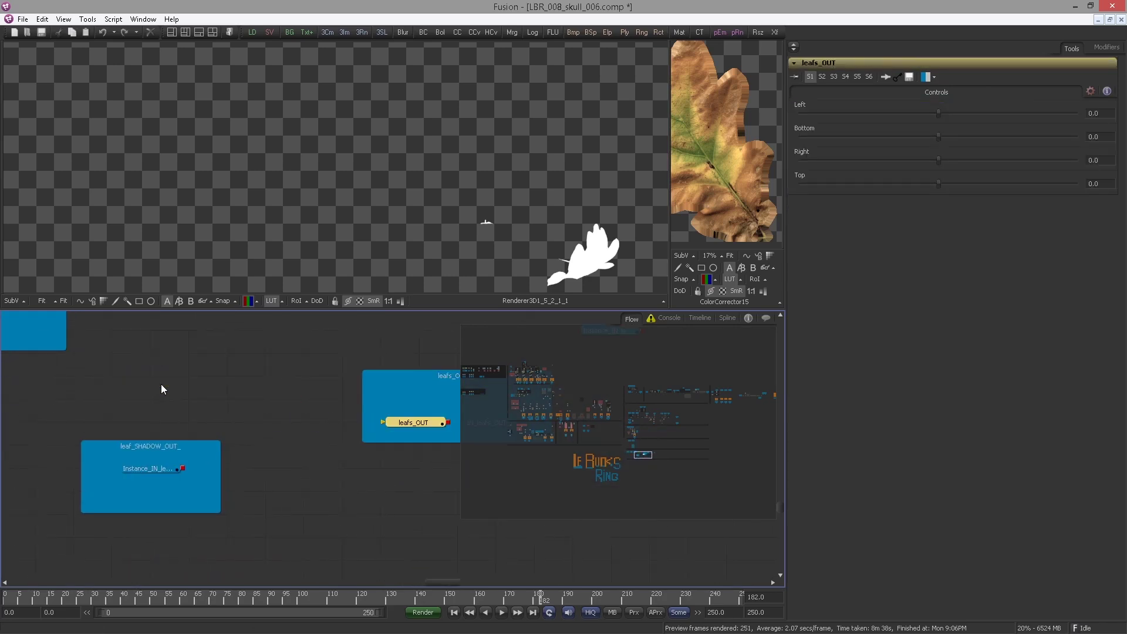
{"action": "left_click_drag", "start_coordinate": [405, 405], "coordinate": [187, 389]}
{"action": "left_click", "coordinate": [272, 407]}
{"action": "left_click_drag", "start_coordinate": [357, 399], "coordinate": [335, 445]}
{"action": "left_click_drag", "start_coordinate": [340, 363], "coordinate": [35, 364]}
{"action": "left_click_drag", "start_coordinate": [375, 359], "coordinate": [192, 360]}
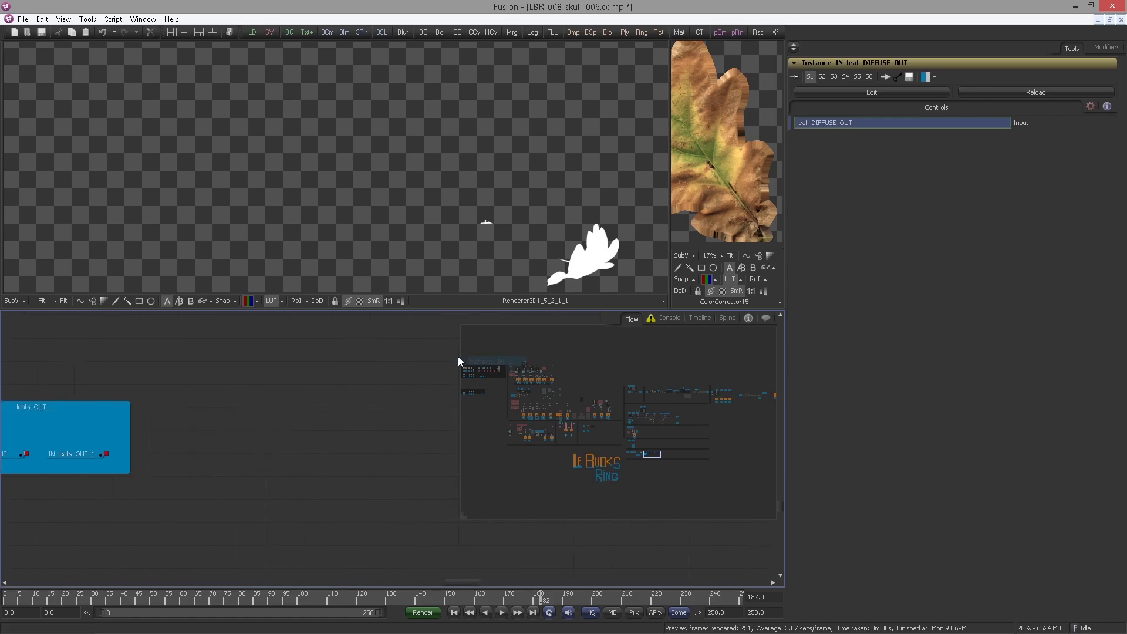
{"action": "left_click_drag", "start_coordinate": [458, 357], "coordinate": [367, 352]}
{"action": "left_click_drag", "start_coordinate": [410, 356], "coordinate": [259, 392]}
{"action": "left_click_drag", "start_coordinate": [136, 374], "coordinate": [38, 441]}
{"action": "left_click_drag", "start_coordinate": [18, 379], "coordinate": [57, 399]}
{"action": "left_click_drag", "start_coordinate": [57, 400], "coordinate": [409, 372]}
{"action": "left_click_drag", "start_coordinate": [395, 437], "coordinate": [88, 372]}
{"action": "left_click", "coordinate": [201, 440]}
{"action": "left_click_drag", "start_coordinate": [201, 440], "coordinate": [145, 461]}
Shorten the tool controls area so the viewers span the full width, and widen the flow view beside it.
{"action": "scroll", "coordinate": [156, 437], "scroll_direction": "down", "scroll_amount": 2}
{"action": "left_click_drag", "start_coordinate": [462, 519], "coordinate": [472, 528]}
{"action": "left_click", "coordinate": [794, 47]}
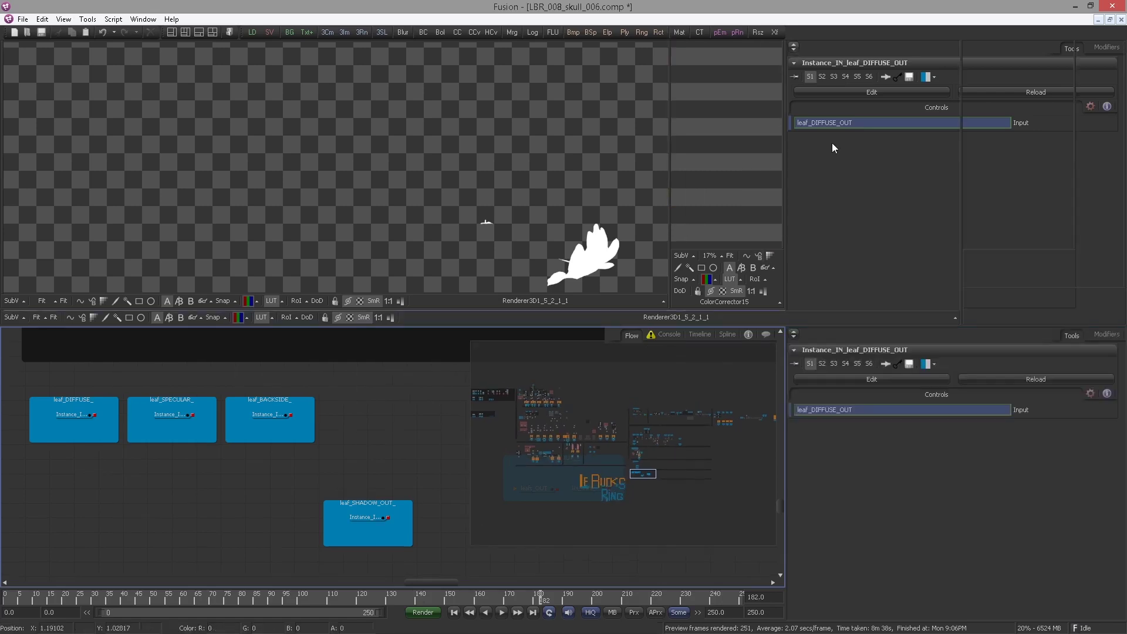
{"action": "left_click_drag", "start_coordinate": [786, 357], "coordinate": [868, 359]}
{"action": "left_click_drag", "start_coordinate": [622, 448], "coordinate": [597, 451]}
{"action": "left_click_drag", "start_coordinate": [578, 537], "coordinate": [615, 541]}
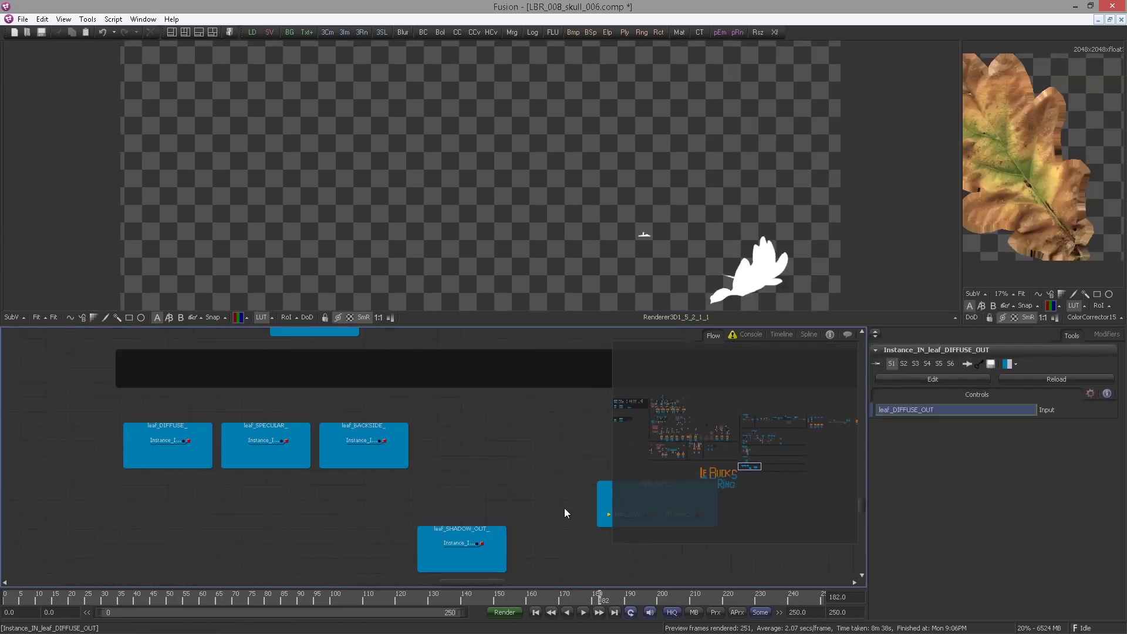
Display the diffuse link instance in the first viewer and enlarge the rendered leaf.
{"action": "left_click_drag", "start_coordinate": [565, 508], "coordinate": [398, 439]}
{"action": "left_click_drag", "start_coordinate": [66, 412], "coordinate": [356, 231]}
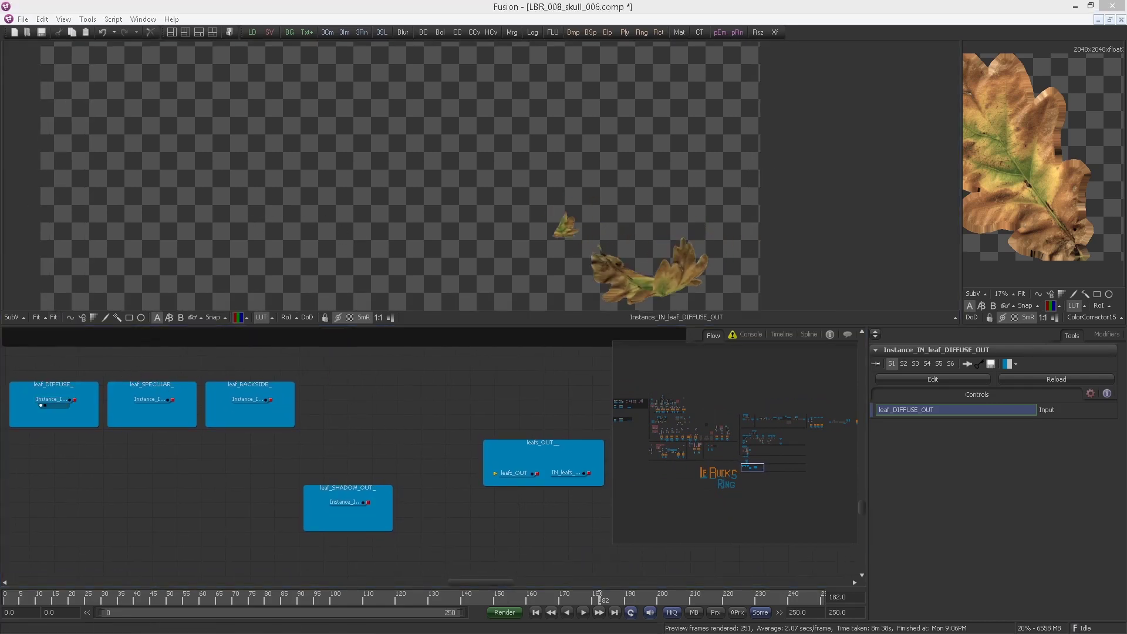
{"action": "left_click_drag", "start_coordinate": [169, 442], "coordinate": [186, 350]}
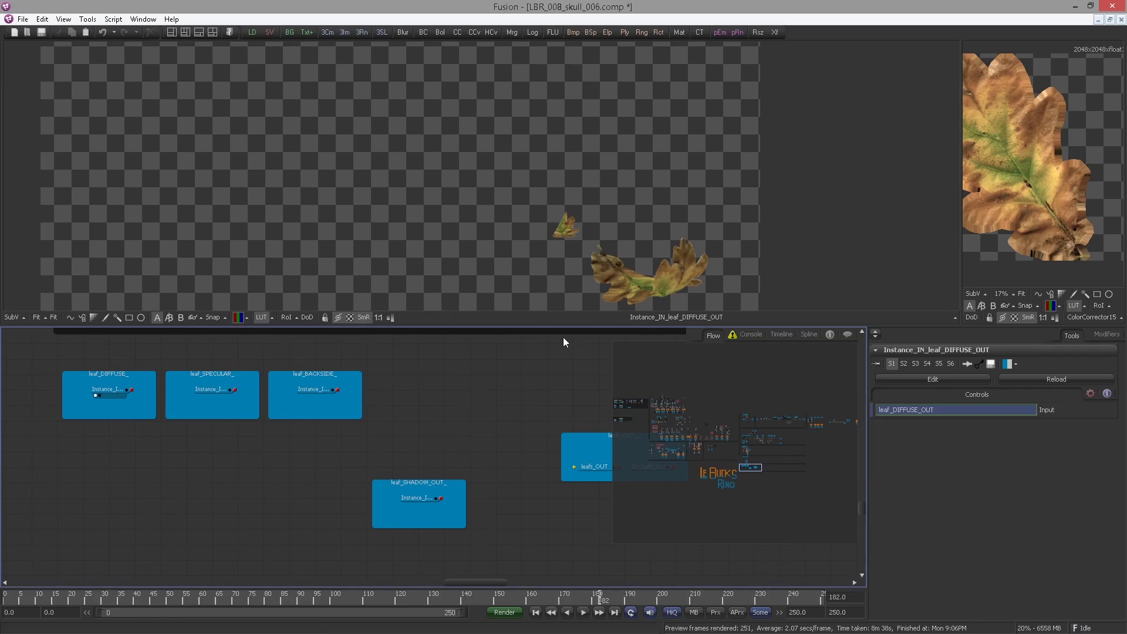
{"action": "scroll", "coordinate": [397, 286], "scroll_direction": "up", "scroll_amount": 1}
{"action": "left_click_drag", "start_coordinate": [158, 391], "coordinate": [126, 382]}
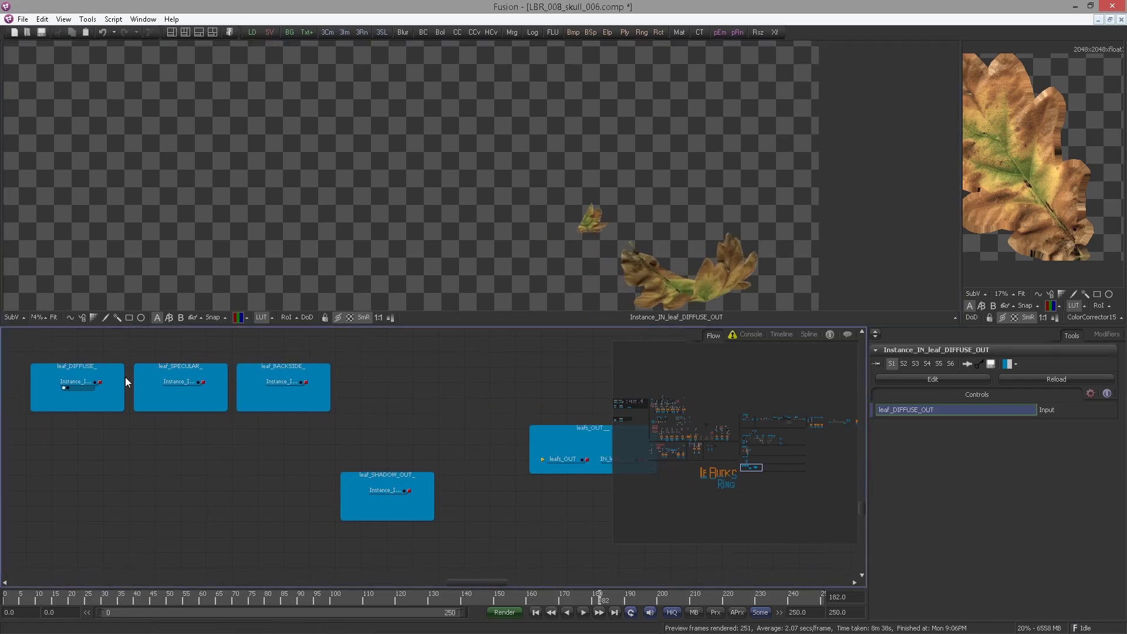
Insert an Alpha Divide node directly after the leaf shadow renderer.
{"action": "scroll", "coordinate": [126, 382], "scroll_direction": "down", "scroll_amount": 4}
{"action": "left_click_drag", "start_coordinate": [194, 399], "coordinate": [728, 522]}
{"action": "scroll", "coordinate": [148, 455], "scroll_direction": "up", "scroll_amount": 4}
{"action": "scroll", "coordinate": [148, 447], "scroll_direction": "up", "scroll_amount": 2}
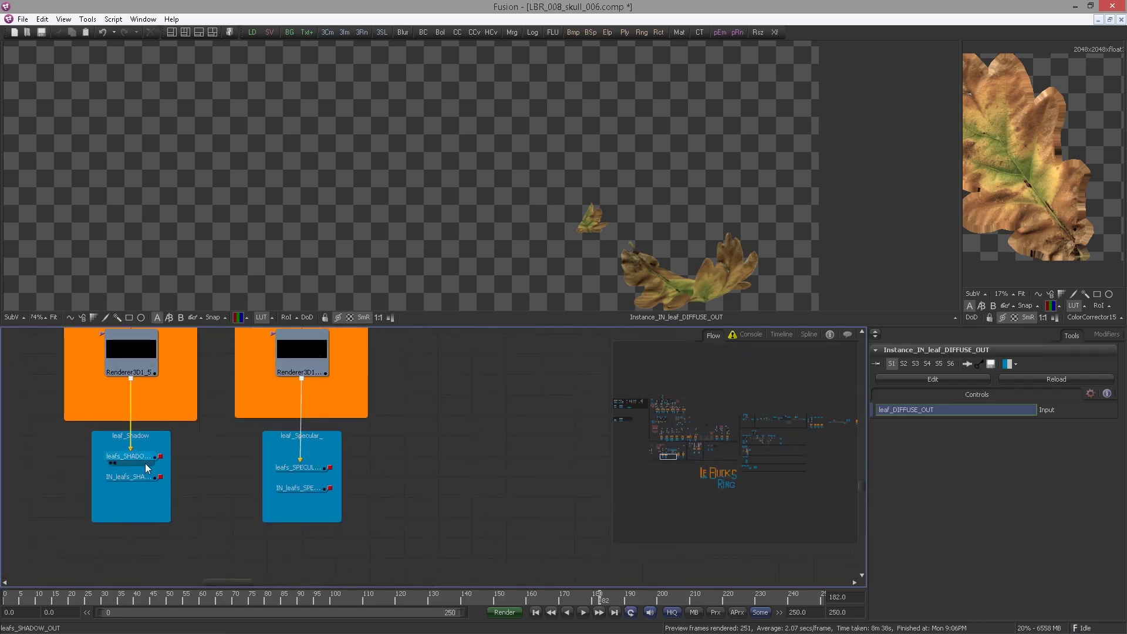
{"action": "scroll", "coordinate": [154, 382], "scroll_direction": "up", "scroll_amount": 1}
{"action": "left_click", "coordinate": [153, 391]}
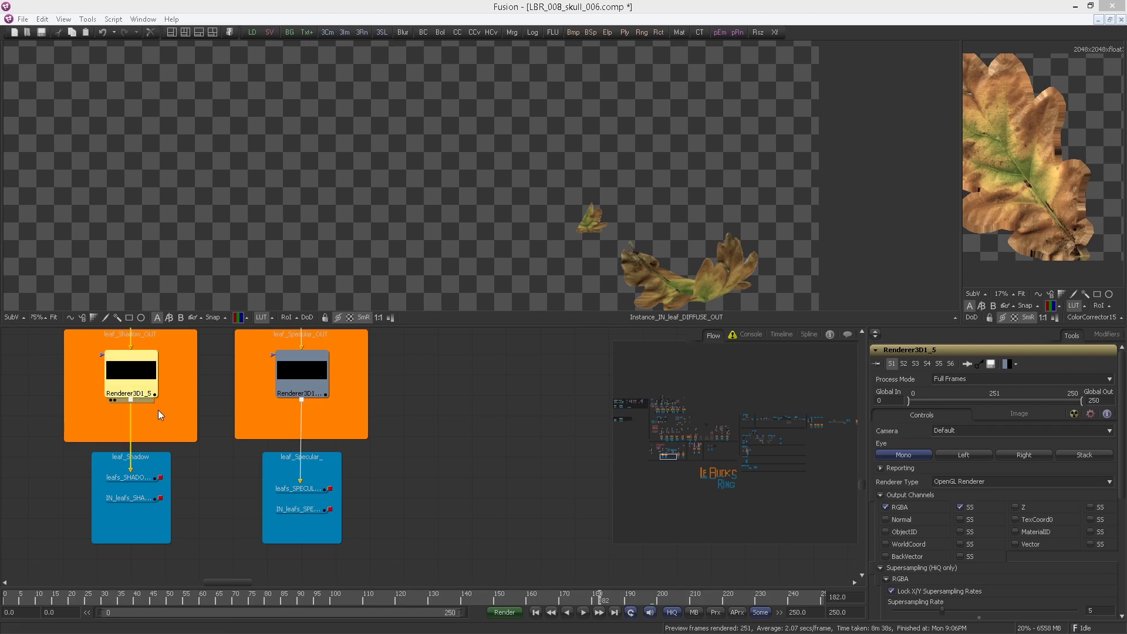
{"action": "key", "text": "ctrl+space"}
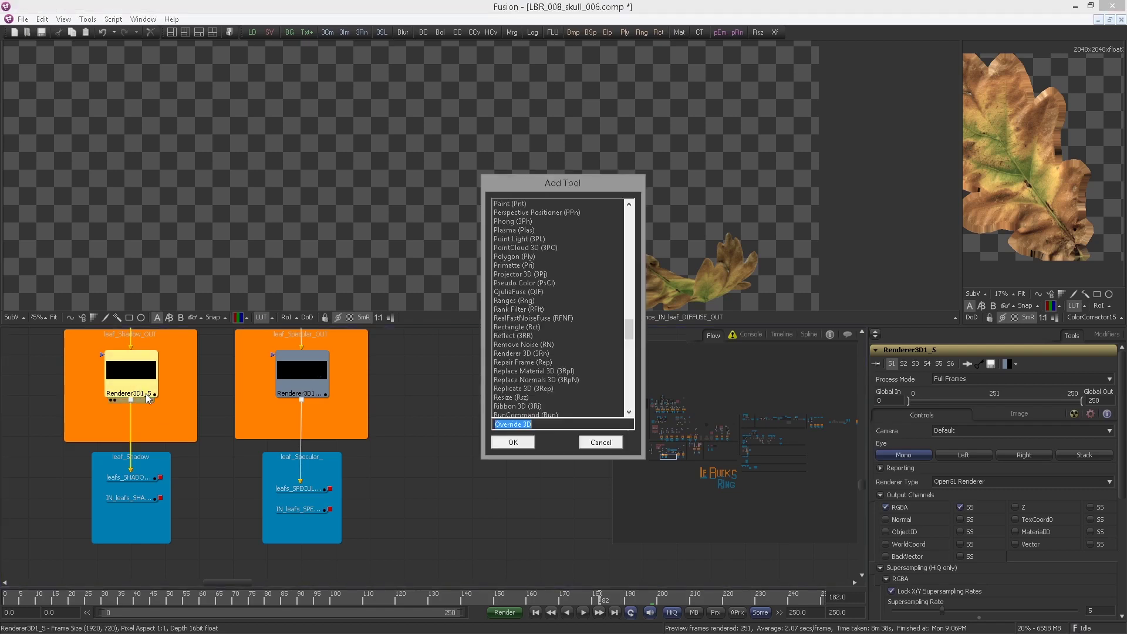
{"action": "type", "text": "alpha"}
{"action": "key", "text": "Return"}
{"action": "left_click_drag", "start_coordinate": [131, 416], "coordinate": [144, 436]}
Duplicate the Alpha Divide node after the specular, diffuse and backside leaf renderers.
{"action": "left_click", "coordinate": [310, 392]}
{"action": "key", "text": "ctrl+v"}
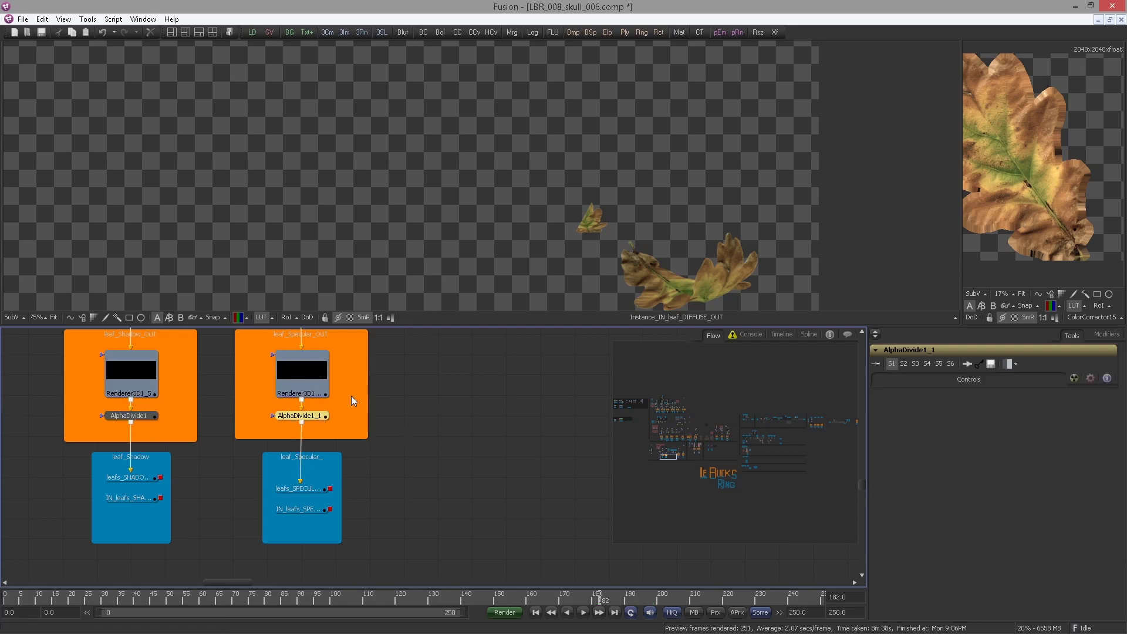
{"action": "left_click", "coordinate": [146, 421]}
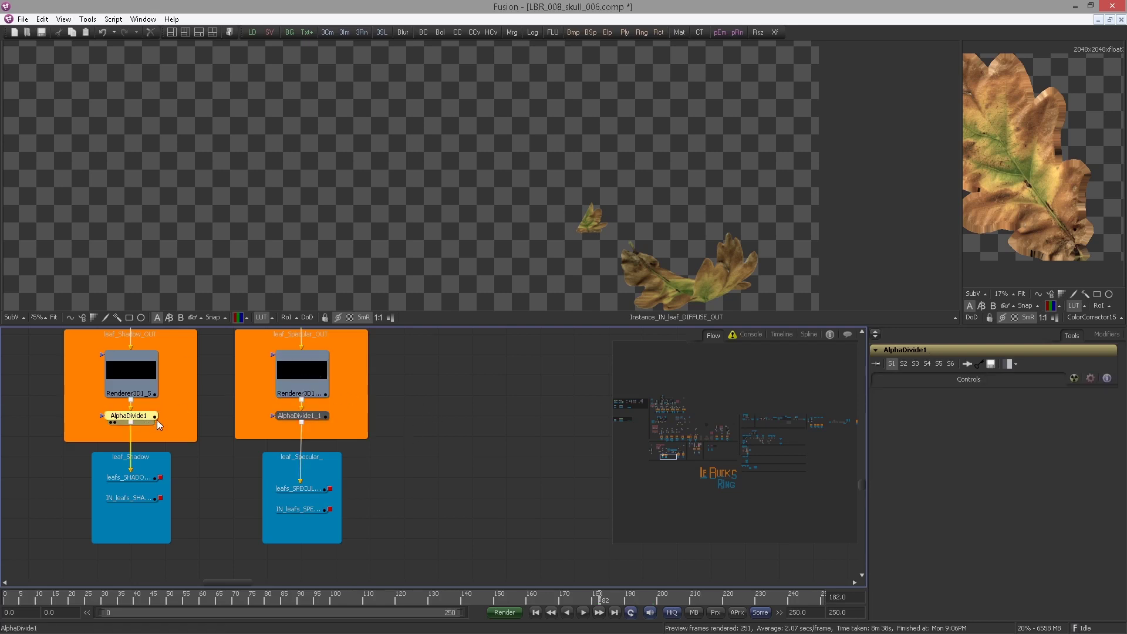
{"action": "left_click", "coordinate": [141, 379]}
{"action": "left_click_drag", "start_coordinate": [357, 425], "coordinate": [242, 433]}
{"action": "left_click_drag", "start_coordinate": [560, 412], "coordinate": [145, 390]}
{"action": "scroll", "coordinate": [453, 423], "scroll_direction": "up", "scroll_amount": 2}
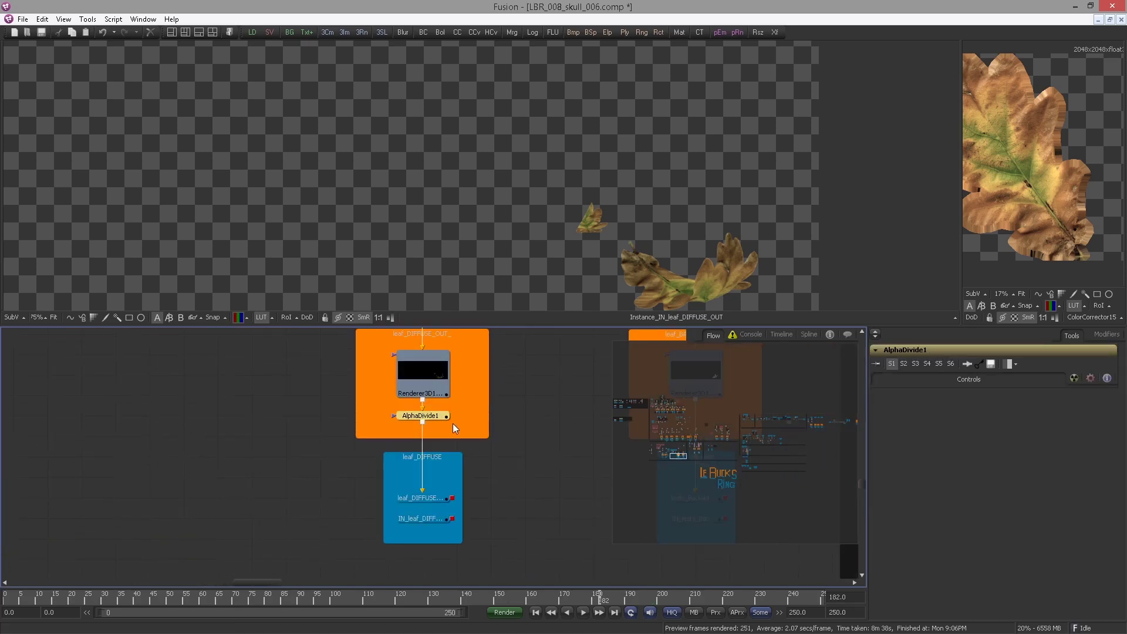
{"action": "scroll", "coordinate": [375, 396], "scroll_direction": "right", "scroll_amount": 8}
{"action": "left_click", "coordinate": [375, 396]}
{"action": "key", "text": "ctrl+v"}
Return to the leaf pass groups and examine the diffuse leaf up close in the first viewer.
{"action": "scroll", "coordinate": [389, 418], "scroll_direction": "down", "scroll_amount": 7}
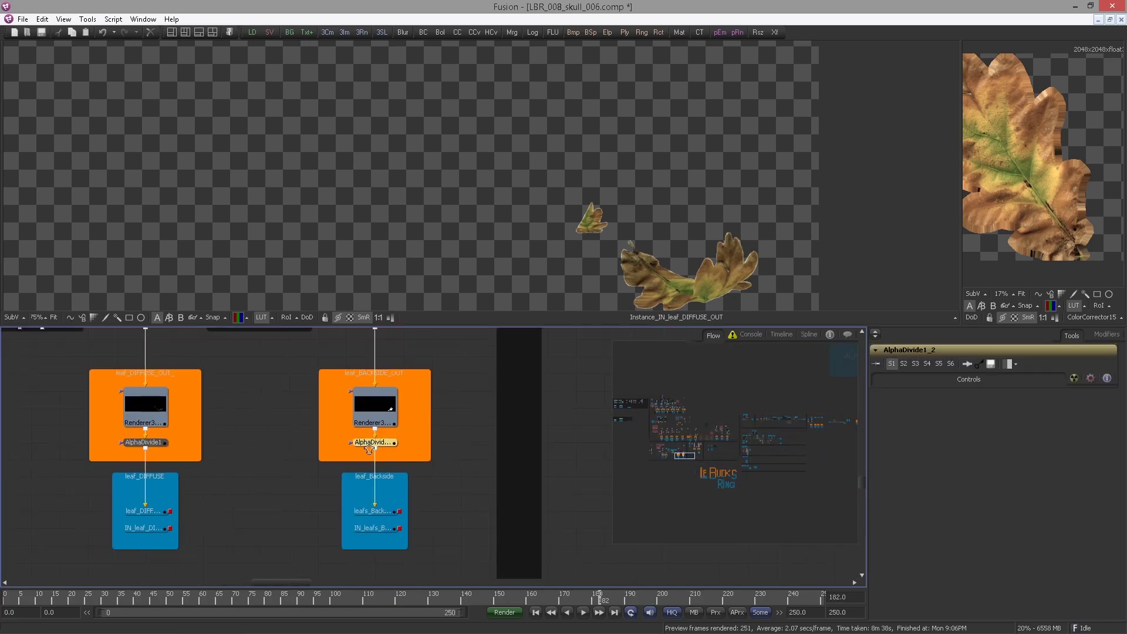
{"action": "left_click_drag", "start_coordinate": [571, 475], "coordinate": [111, 377]}
{"action": "left_click_drag", "start_coordinate": [564, 501], "coordinate": [277, 421]}
{"action": "scroll", "coordinate": [500, 456], "scroll_direction": "up", "scroll_amount": 6}
{"action": "left_click_drag", "start_coordinate": [500, 457], "coordinate": [330, 473]}
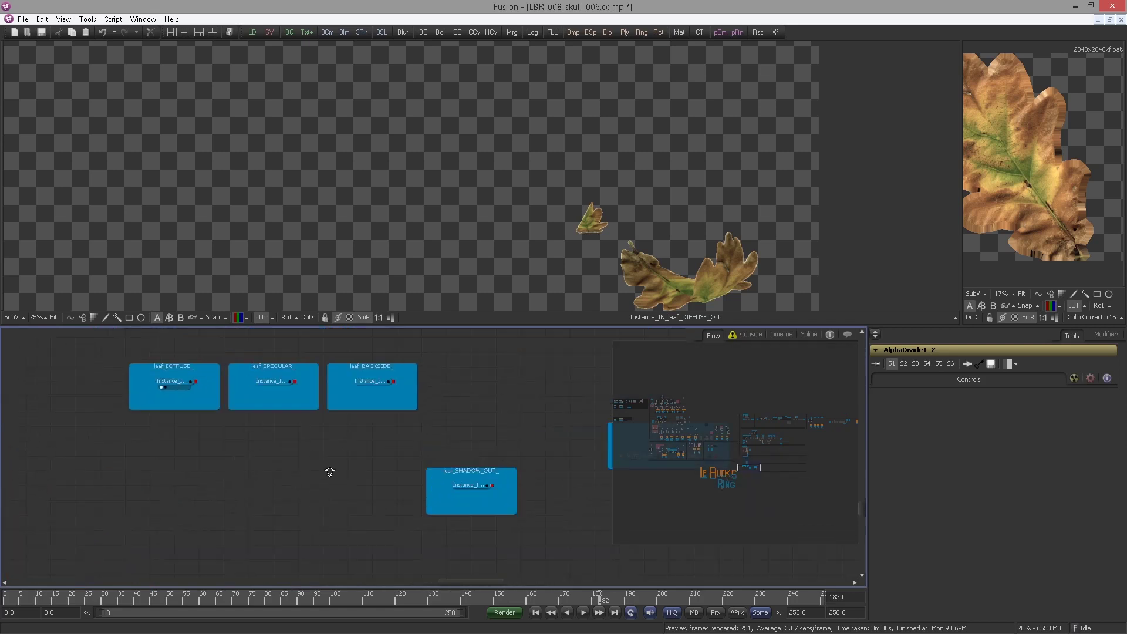
{"action": "scroll", "coordinate": [323, 464], "scroll_direction": "up", "scroll_amount": 2}
{"action": "left_click", "coordinate": [126, 412]}
{"action": "left_click_drag", "start_coordinate": [630, 263], "coordinate": [362, 193]}
{"action": "scroll", "coordinate": [362, 192], "scroll_direction": "up", "scroll_amount": 2}
{"action": "left_click_drag", "start_coordinate": [314, 345], "coordinate": [358, 345]}
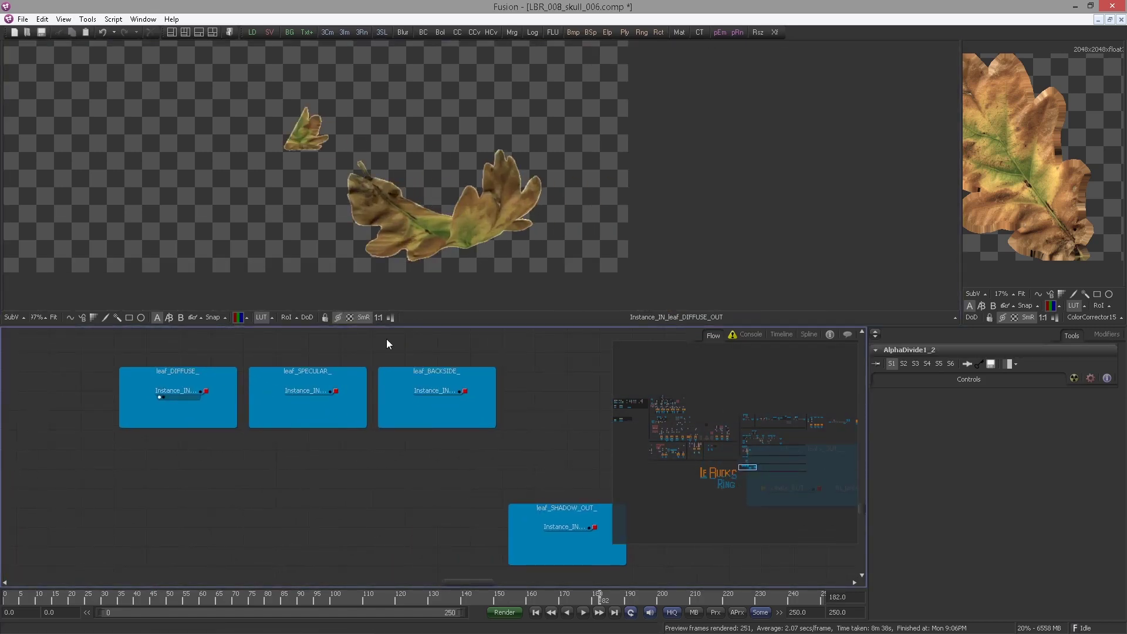
Add a Channel Booleans node with the diffuse instance as background and the specular instance as foreground, displayed in the first viewer.
{"action": "key", "text": "ctrl+space"}
{"action": "type", "text": "bol"}
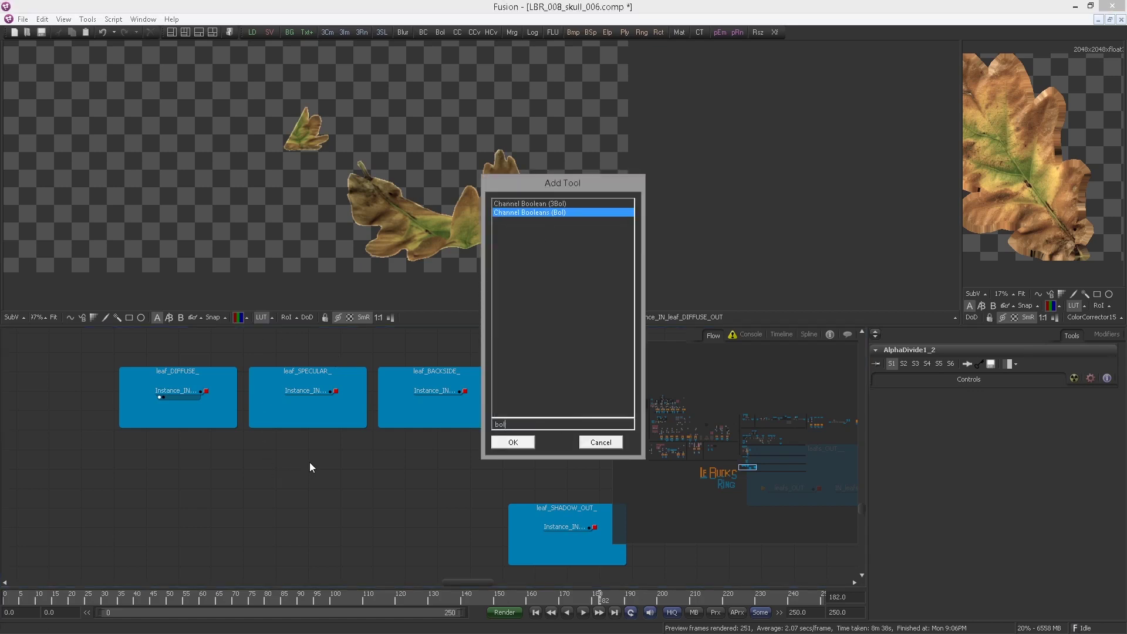
{"action": "key", "text": "Return"}
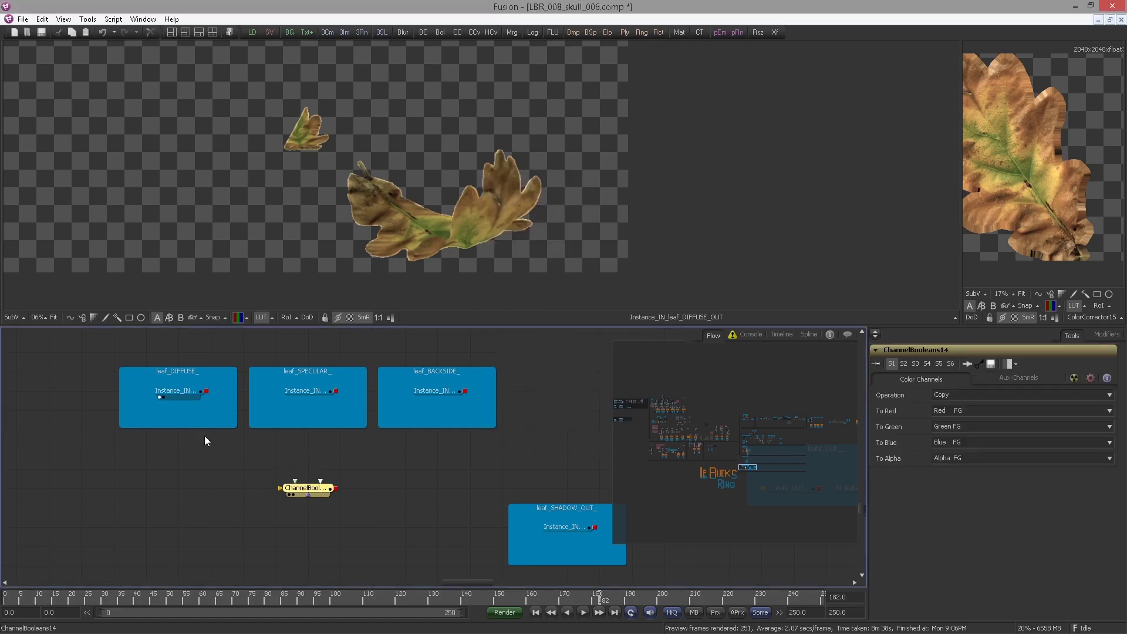
{"action": "left_click_drag", "start_coordinate": [206, 391], "coordinate": [303, 487]}
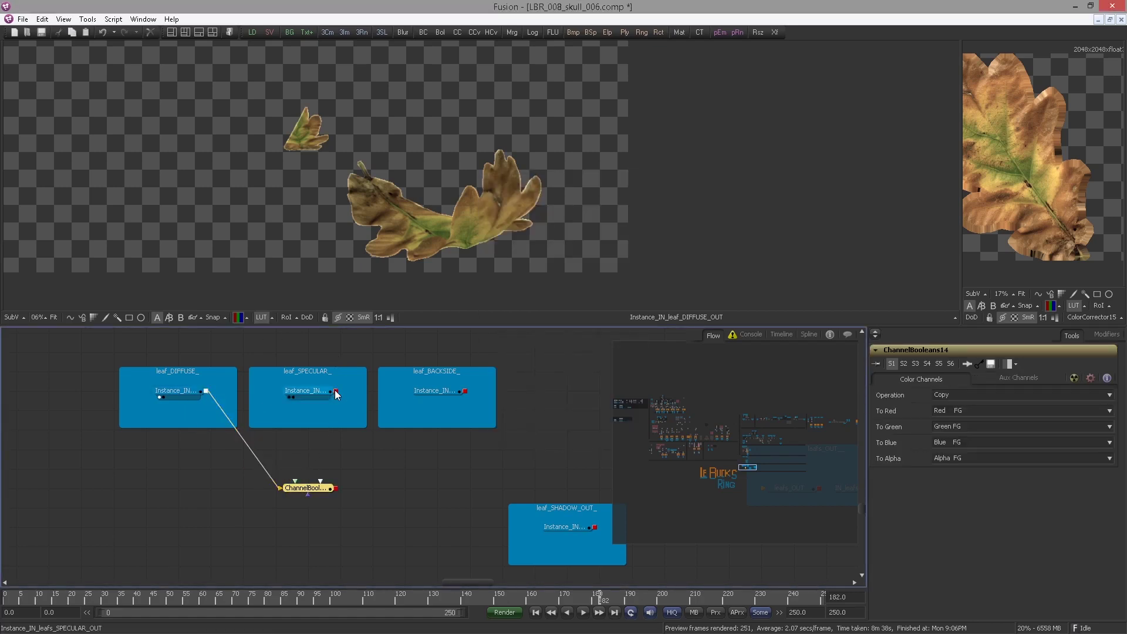
{"action": "left_click_drag", "start_coordinate": [334, 390], "coordinate": [283, 249]}
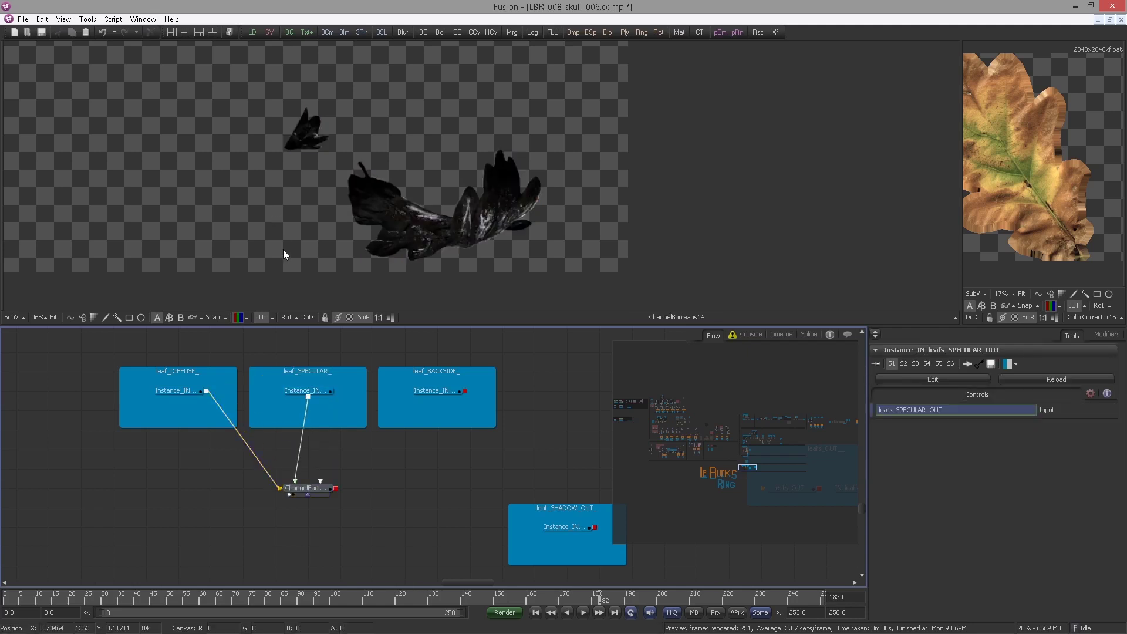
Set the Channel Booleans operation to Add and To Alpha to Do Nothing.
{"action": "left_click", "coordinate": [309, 488]}
{"action": "left_click", "coordinate": [937, 398]}
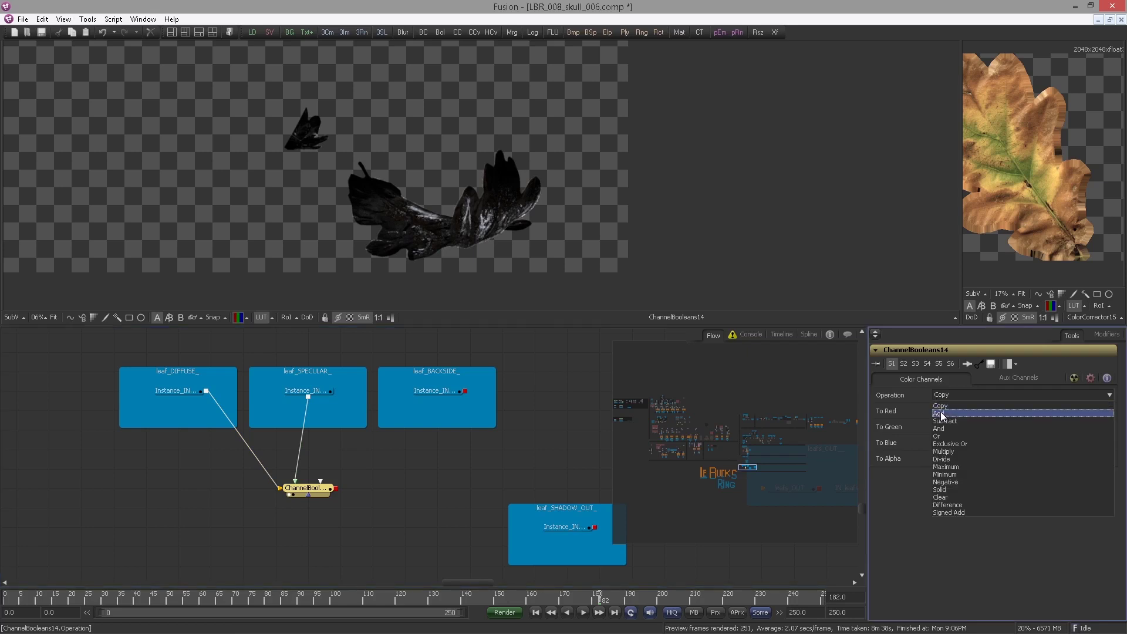
{"action": "left_click", "coordinate": [941, 411]}
{"action": "left_click", "coordinate": [946, 458]}
{"action": "left_click", "coordinate": [947, 463]}
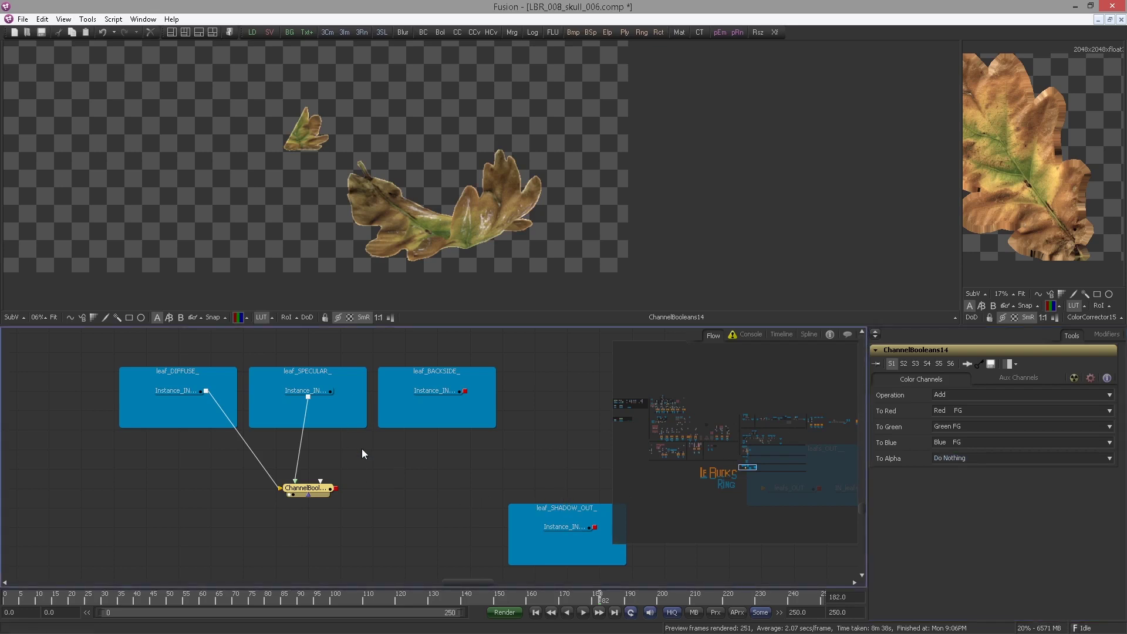
Display the backside link instance in the first viewer.
{"action": "left_click_drag", "start_coordinate": [355, 435], "coordinate": [249, 438]}
{"action": "left_click_drag", "start_coordinate": [332, 393], "coordinate": [509, 243]}
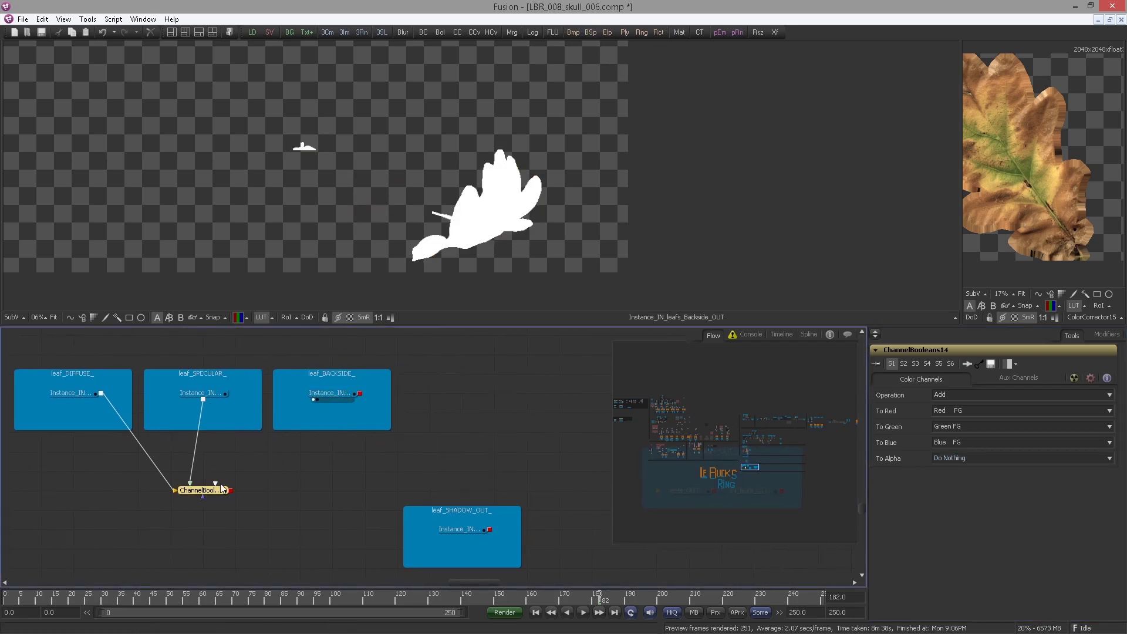
{"action": "left_click", "coordinate": [309, 445]}
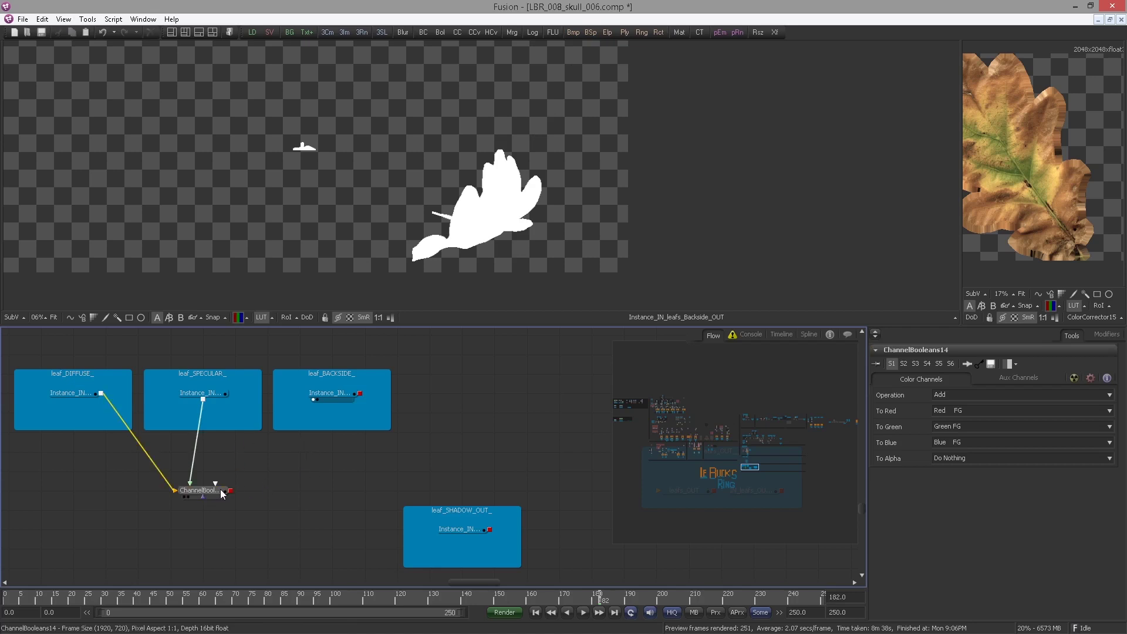
Add a Color Corrector after the Channel Booleans node, view it, and mask it with the backside pass through a Bitmap node.
{"action": "left_click", "coordinate": [263, 492]}
{"action": "key", "text": "ctrl+space"}
{"action": "type", "text": "cc"}
{"action": "key", "text": "Return"}
{"action": "left_click_drag", "start_coordinate": [263, 492], "coordinate": [304, 490]}
{"action": "key", "text": "1"}
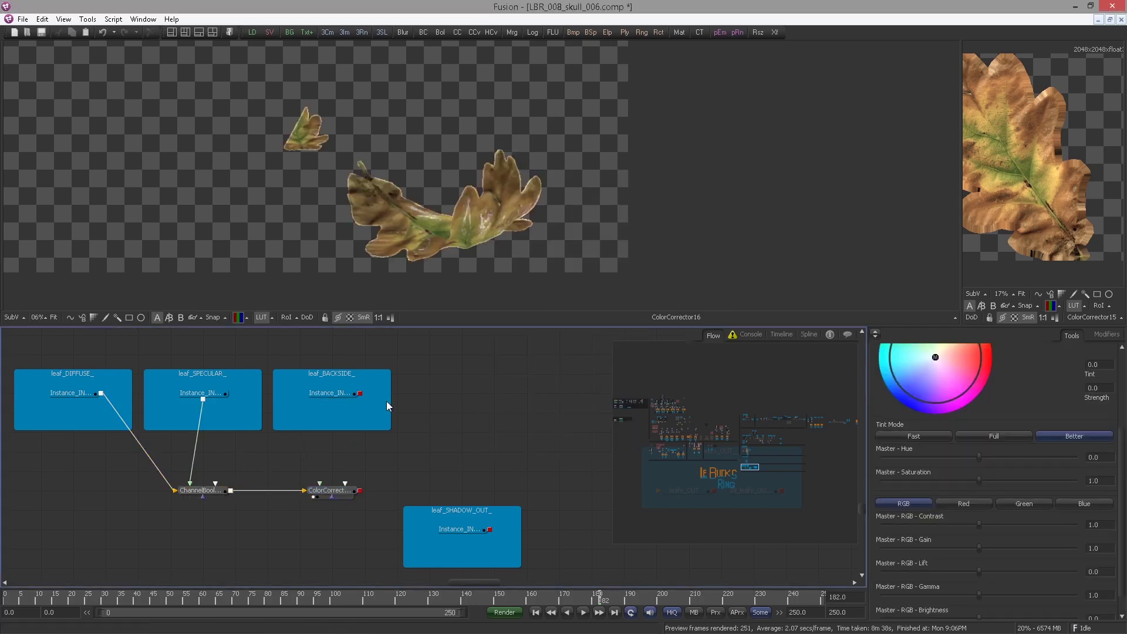
{"action": "left_click_drag", "start_coordinate": [358, 392], "coordinate": [319, 483]}
{"action": "left_click_drag", "start_coordinate": [573, 32], "coordinate": [332, 453]}
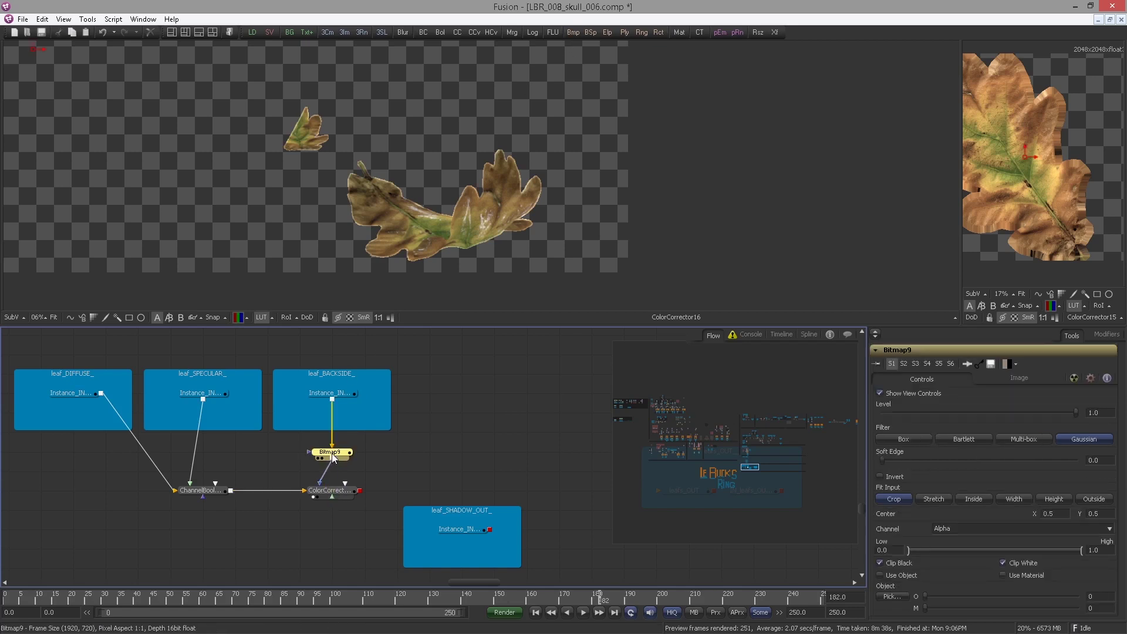
Lower the Color Corrector's Master RGB Gain to about 0.19.
{"action": "left_click", "coordinate": [328, 490]}
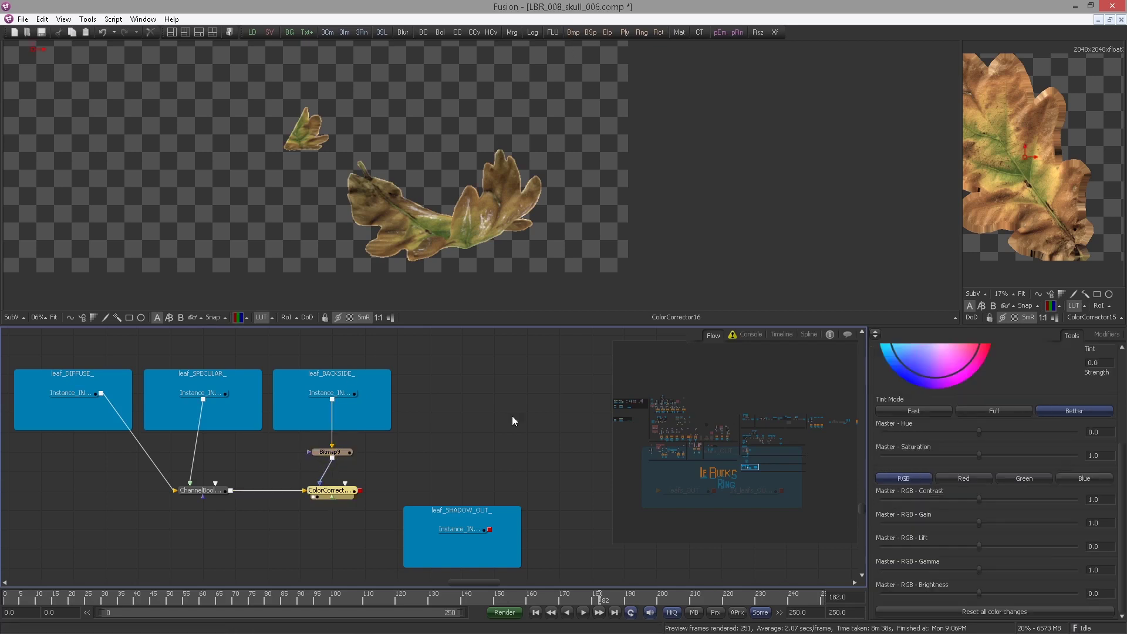
{"action": "left_click_drag", "start_coordinate": [977, 523], "coordinate": [902, 522]}
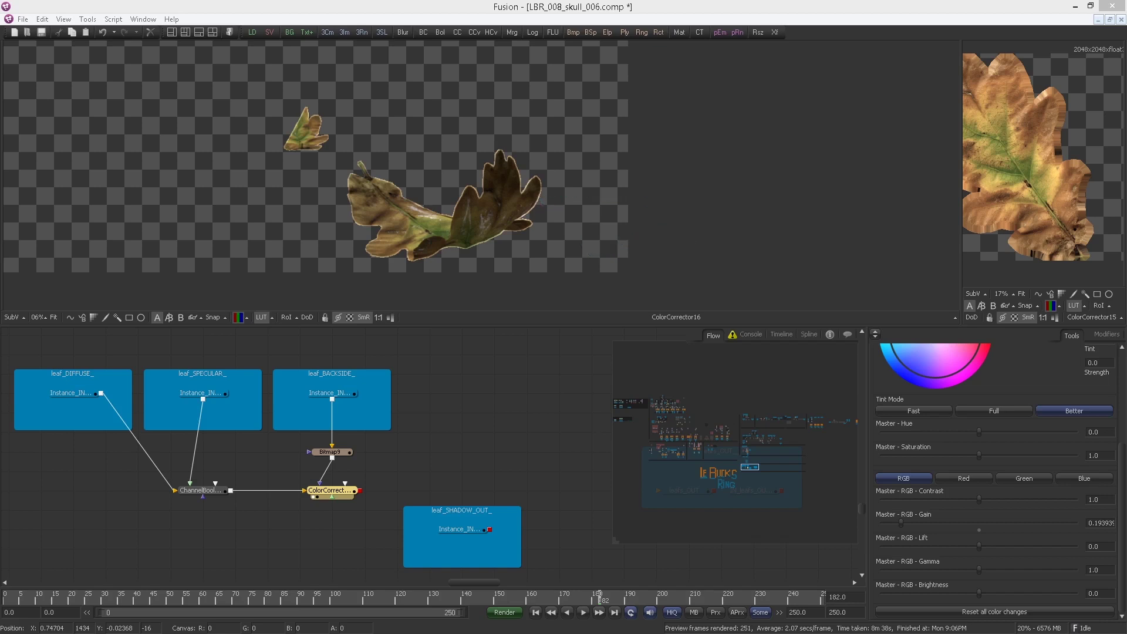
{"action": "left_click_drag", "start_coordinate": [352, 425], "coordinate": [404, 427]}
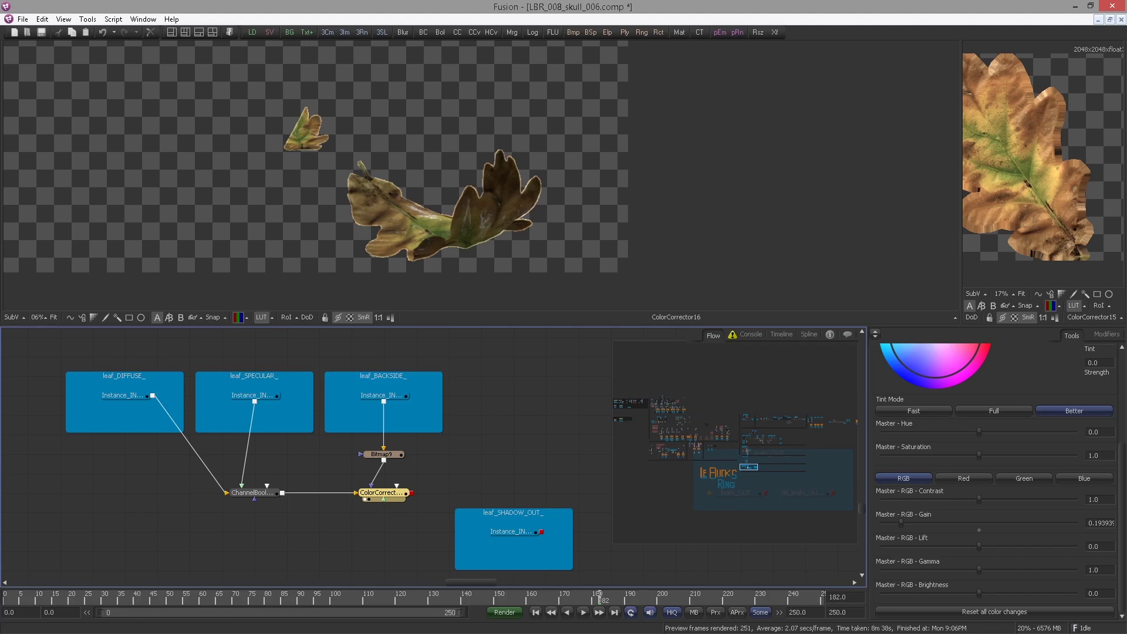
Add a Color Corrector and insert it between the diffuse instance and the Channel Booleans node.
{"action": "left_click", "coordinate": [139, 477]}
{"action": "key", "text": "ctrl+space"}
{"action": "type", "text": "cc"}
{"action": "key", "text": "Return"}
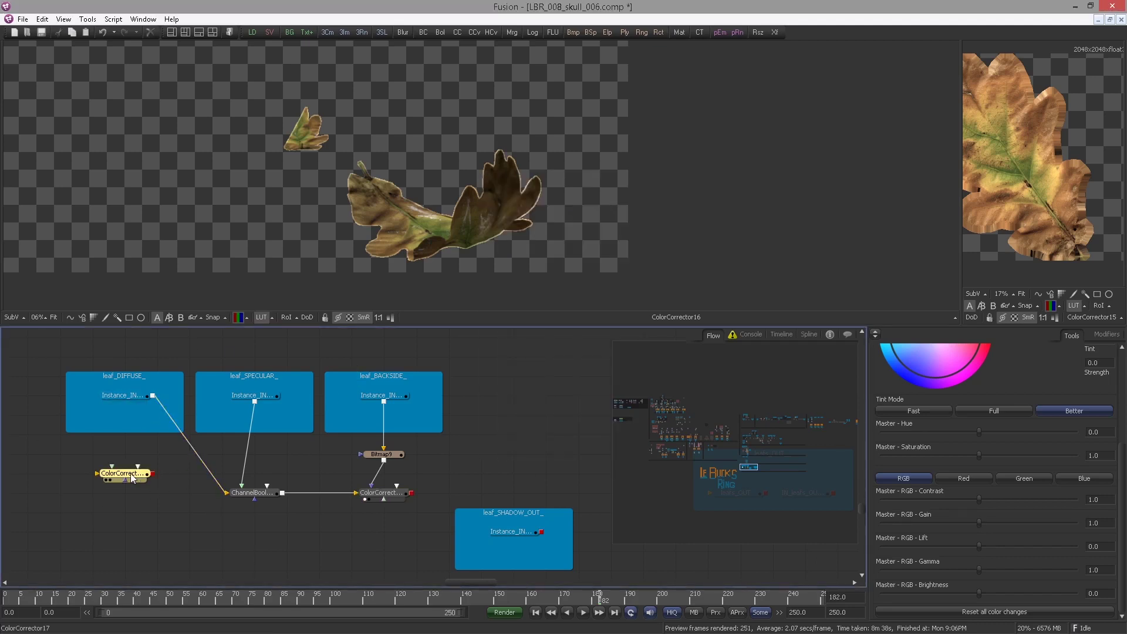
{"action": "left_click_drag", "start_coordinate": [136, 475], "coordinate": [151, 498]}
Set the diffuse Color Corrector's Saturation to 0.59 and its Tint to 0.285.
{"action": "left_click", "coordinate": [875, 334]}
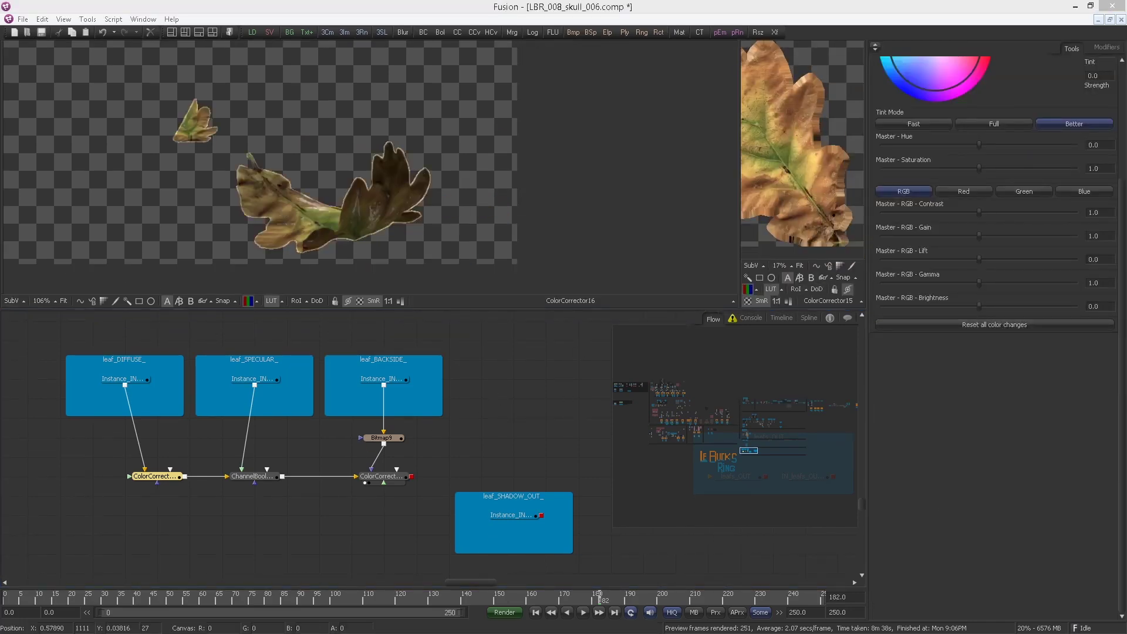
{"action": "scroll", "coordinate": [1095, 219], "scroll_direction": "up", "scroll_amount": 3}
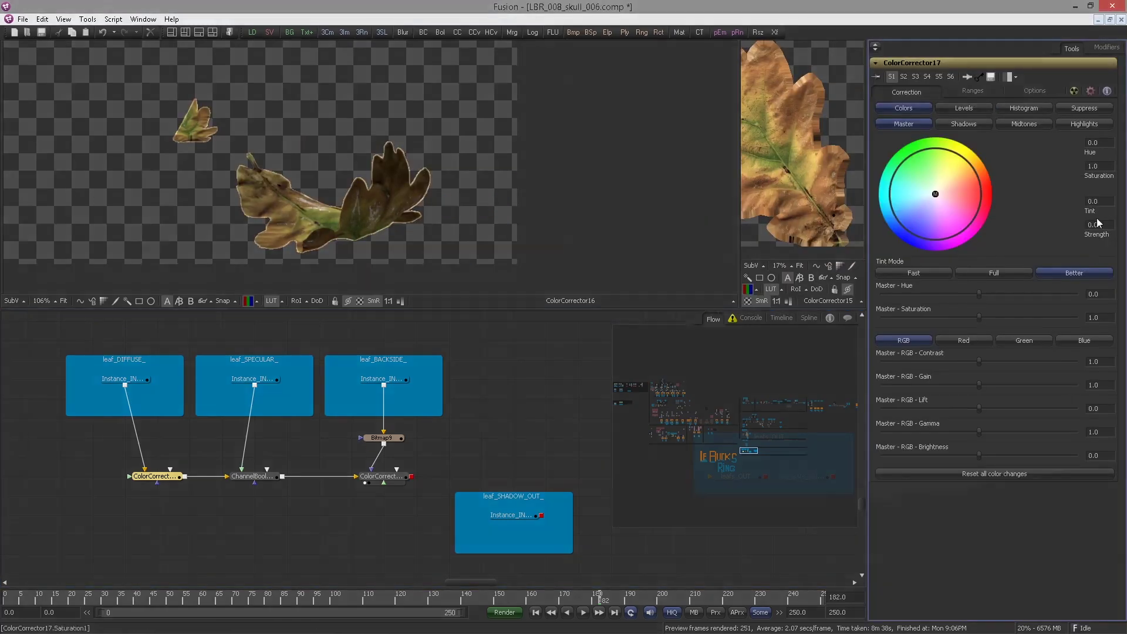
{"action": "left_click", "coordinate": [1109, 167]}
{"action": "type", "text": "0."}
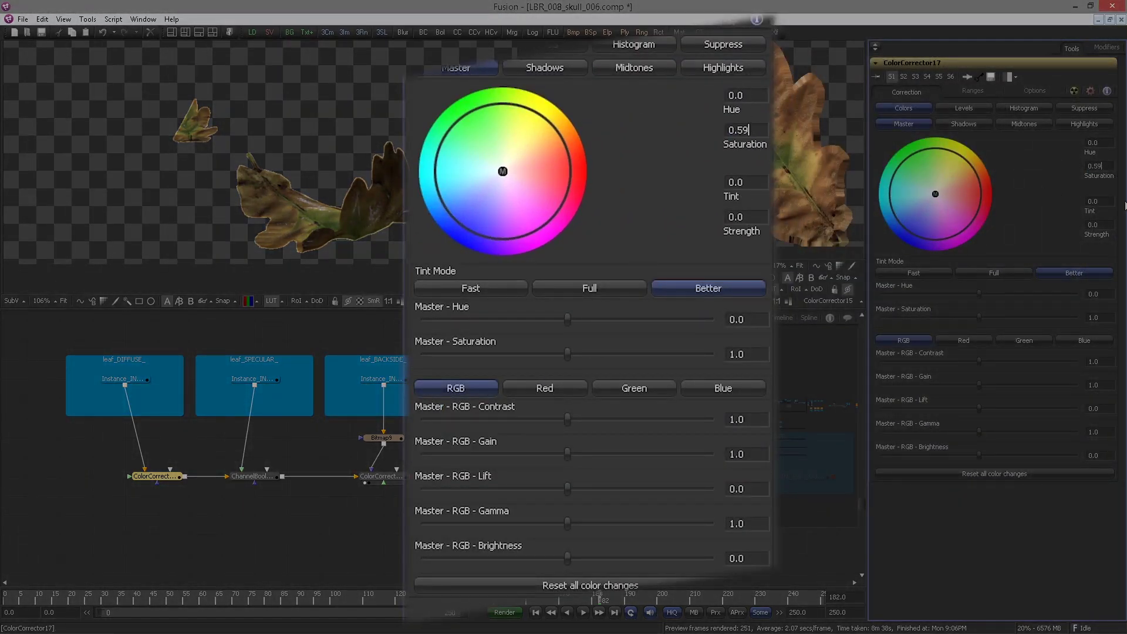
{"action": "key", "text": "Tab"}
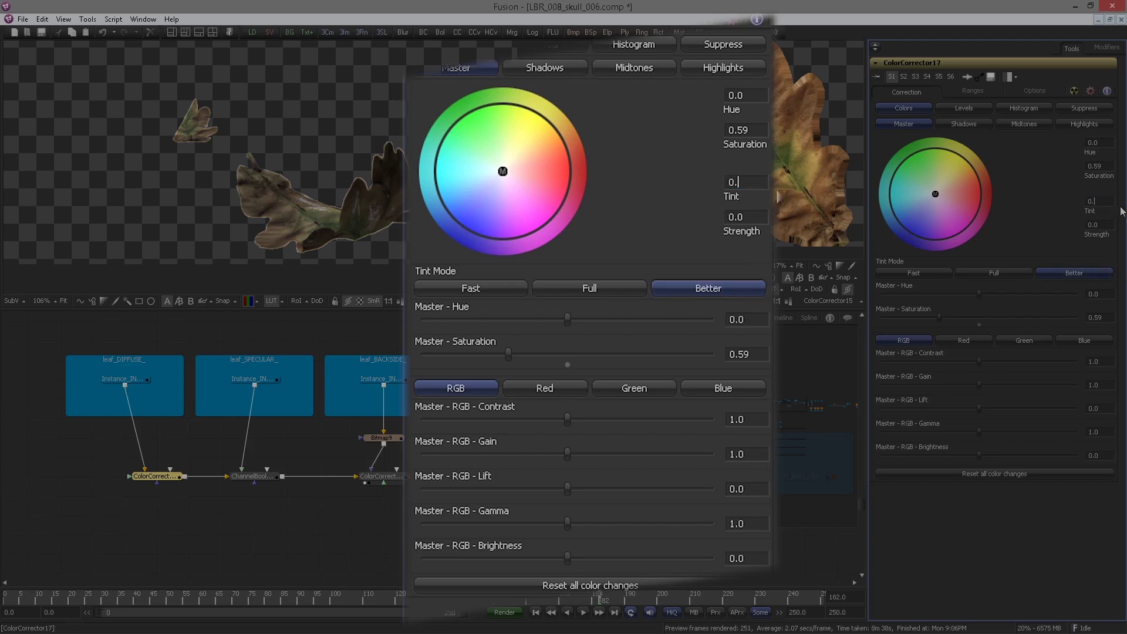
{"action": "key", "text": "Tab"}
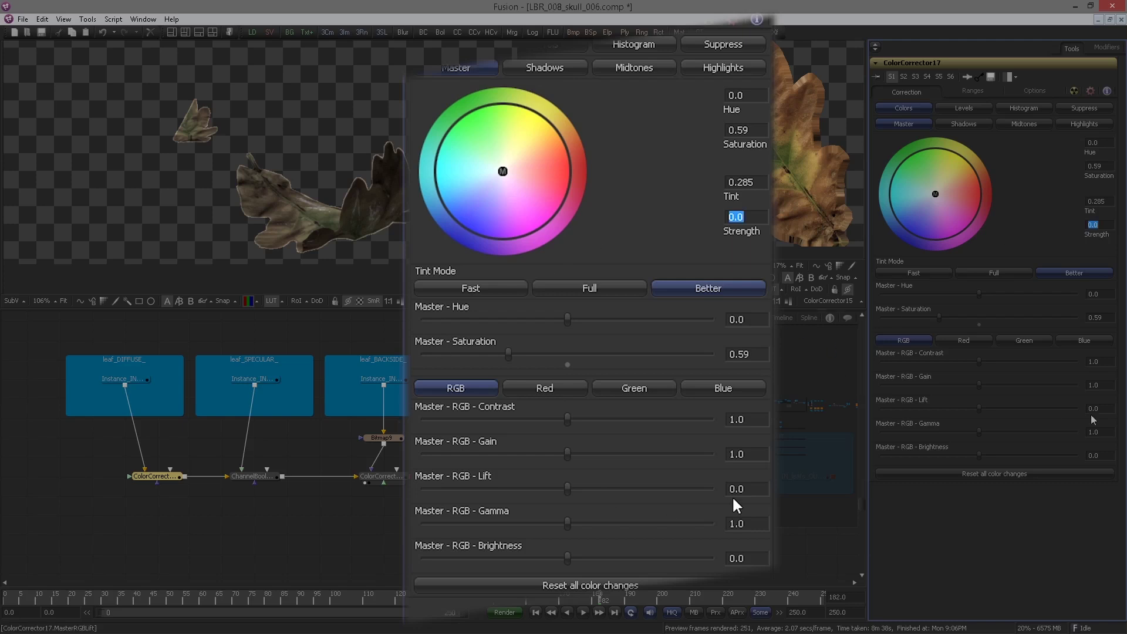
Set the diffuse Color Corrector's Master RGB Gain to 0.18 and its tint Strength to 0.43.
{"action": "left_click", "coordinate": [741, 454]}
{"action": "type", "text": "0.18"}
{"action": "key", "text": "Tab"}
{"action": "left_click", "coordinate": [746, 217]}
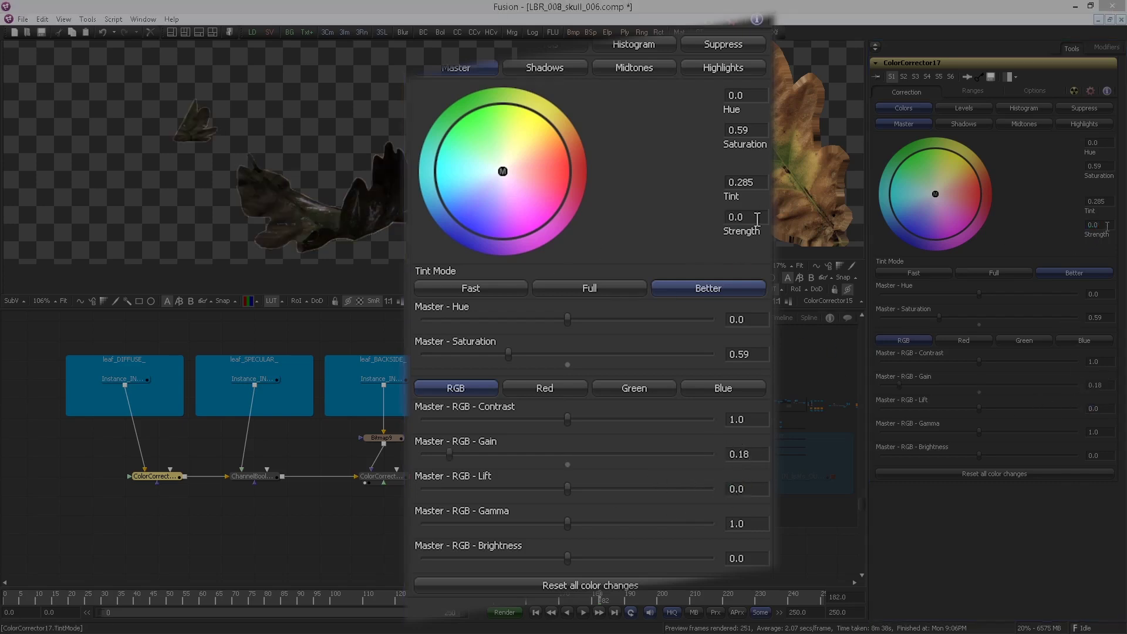
{"action": "type", "text": "0.4"}
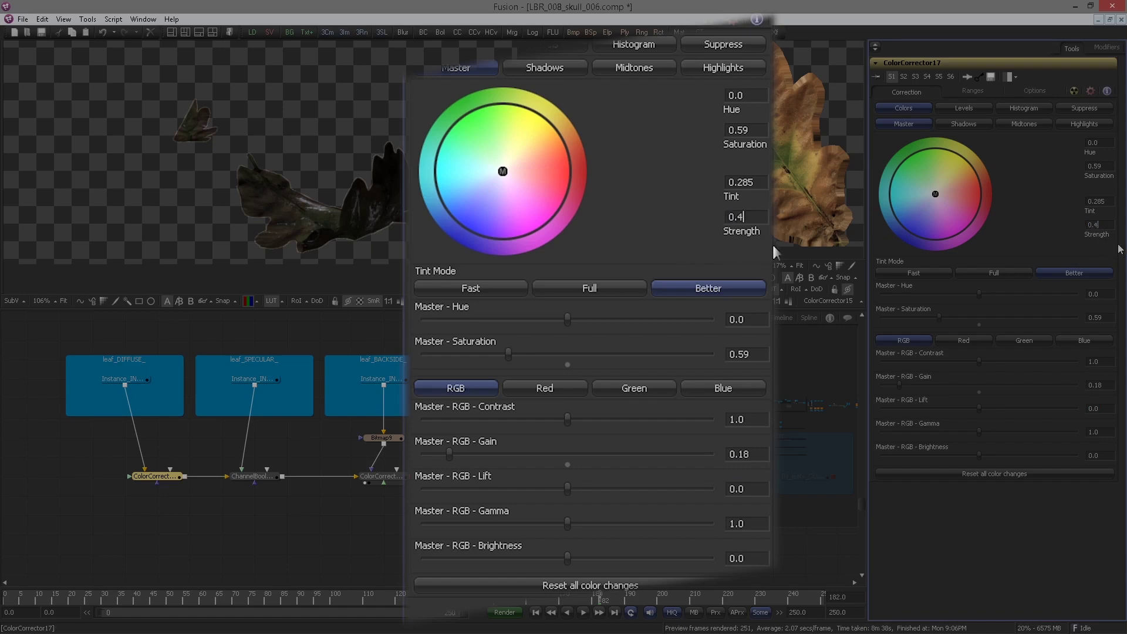
{"action": "type", "text": "3"}
{"action": "key", "text": "Tab"}
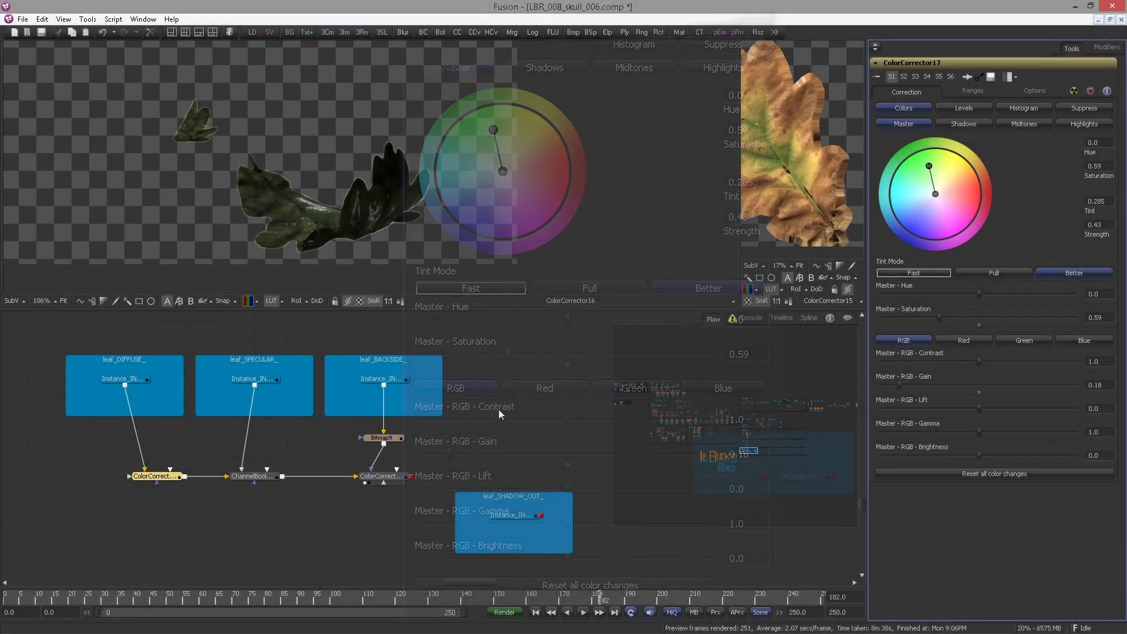
Inspect the tinted leaf up close and display the Channel Booleans node in the first viewer.
{"action": "scroll", "coordinate": [390, 223], "scroll_direction": "up", "scroll_amount": 3}
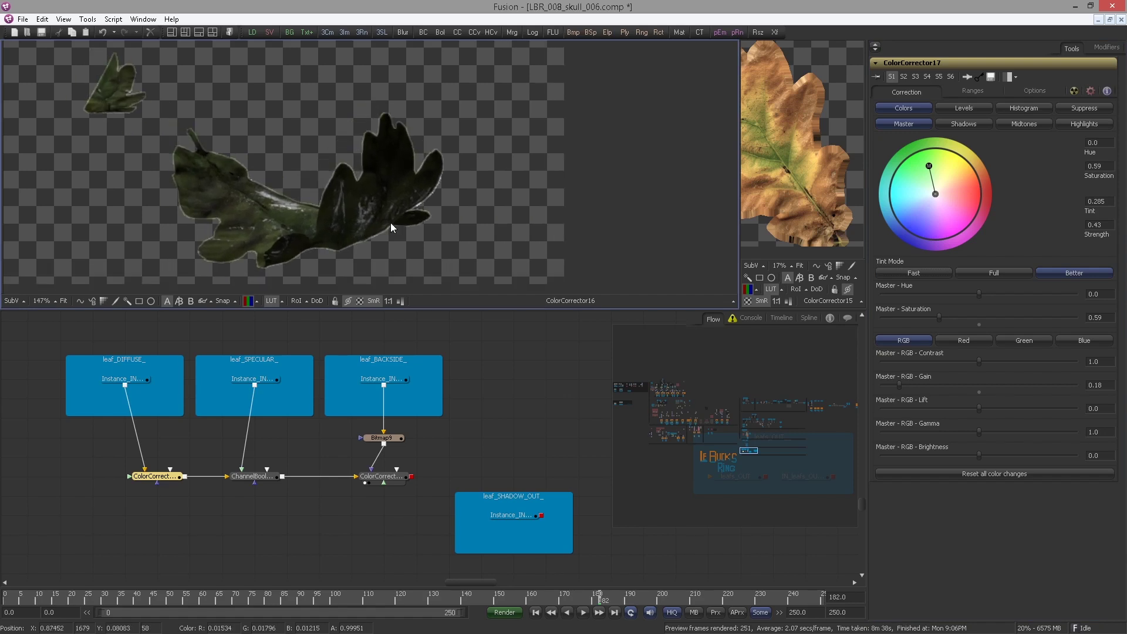
{"action": "left_click_drag", "start_coordinate": [320, 337], "coordinate": [373, 365]}
{"action": "left_click_drag", "start_coordinate": [329, 218], "coordinate": [368, 224]}
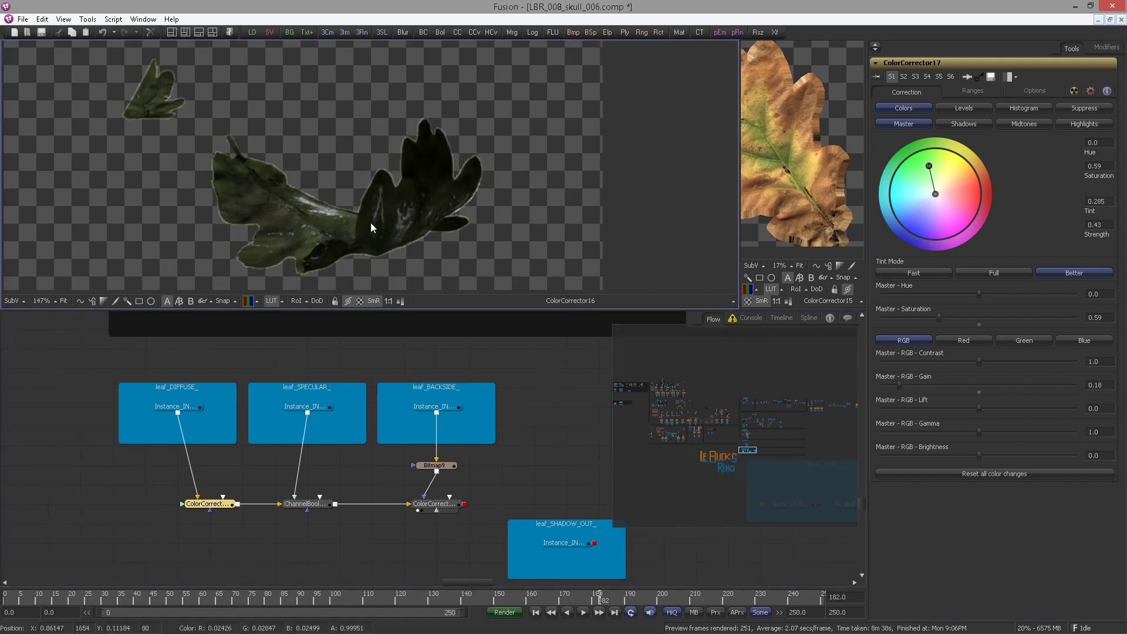
{"action": "left_click", "coordinate": [208, 504]}
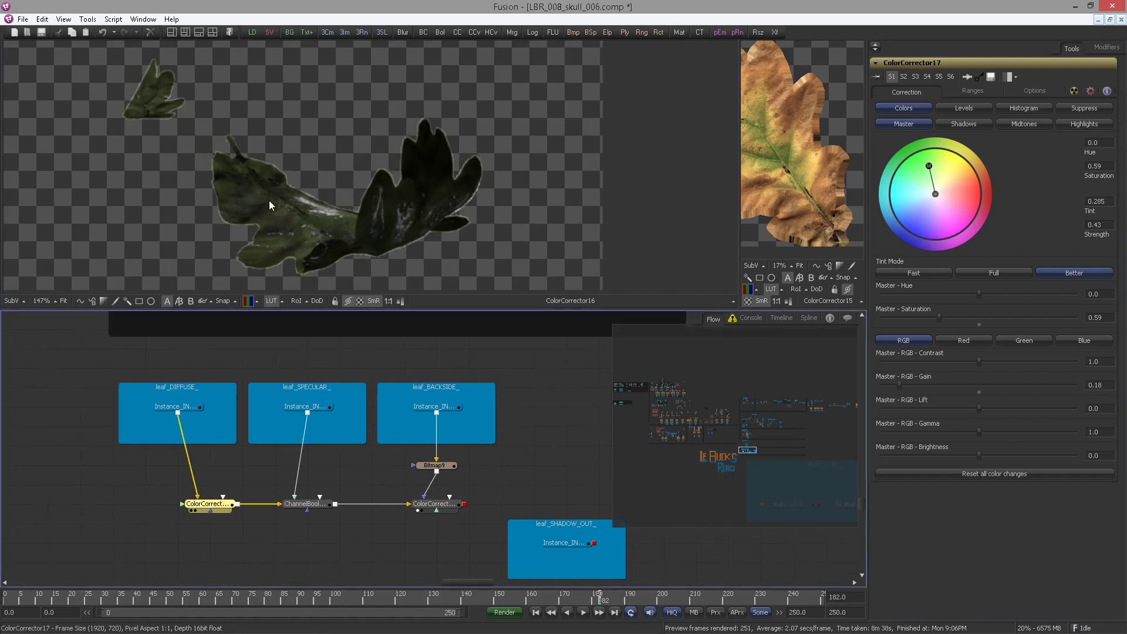
{"action": "left_click_drag", "start_coordinate": [270, 201], "coordinate": [272, 200]}
{"action": "left_click_drag", "start_coordinate": [306, 503], "coordinate": [329, 205]}
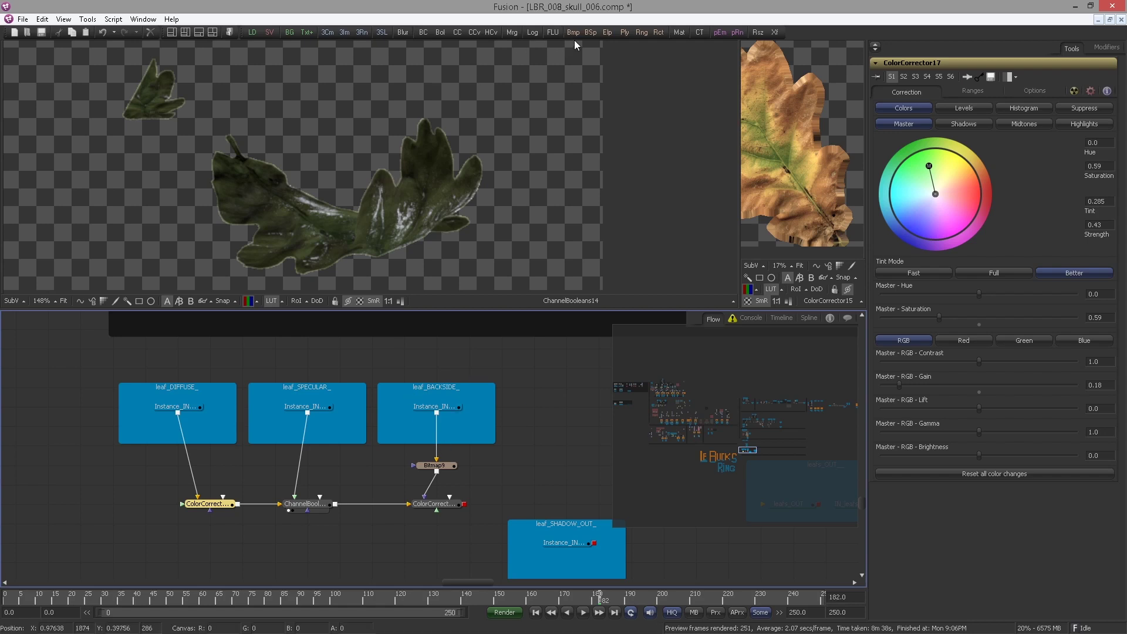
Add a second Bitmap node fed by the backside instance and display it in the second viewer.
{"action": "left_click_drag", "start_coordinate": [573, 33], "coordinate": [370, 465]}
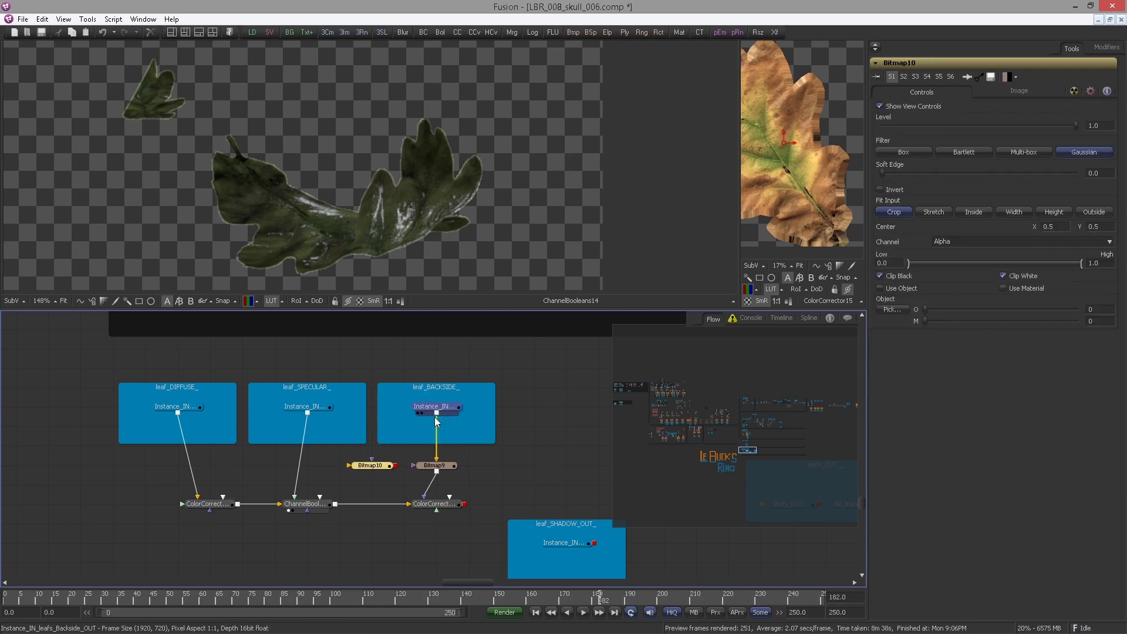
{"action": "left_click", "coordinate": [438, 409]}
{"action": "left_click_drag", "start_coordinate": [435, 414], "coordinate": [524, 223]}
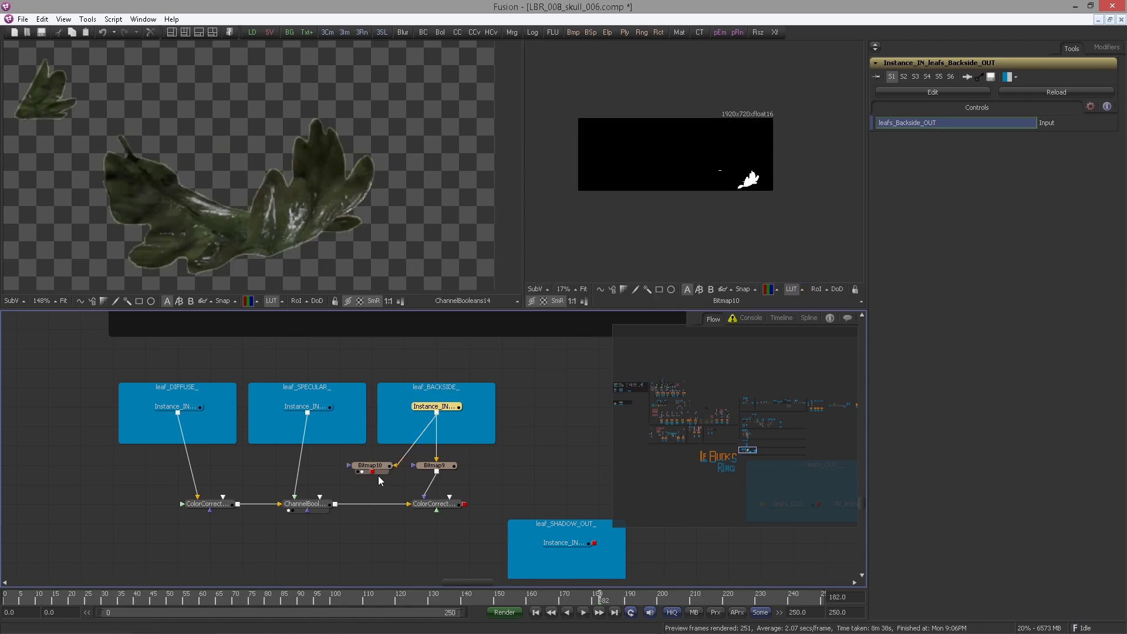
Connect the new Bitmap as the effect mask of the Channel Booleans node and invert it.
{"action": "left_click_drag", "start_coordinate": [372, 472], "coordinate": [318, 496]}
{"action": "left_click", "coordinate": [321, 511]}
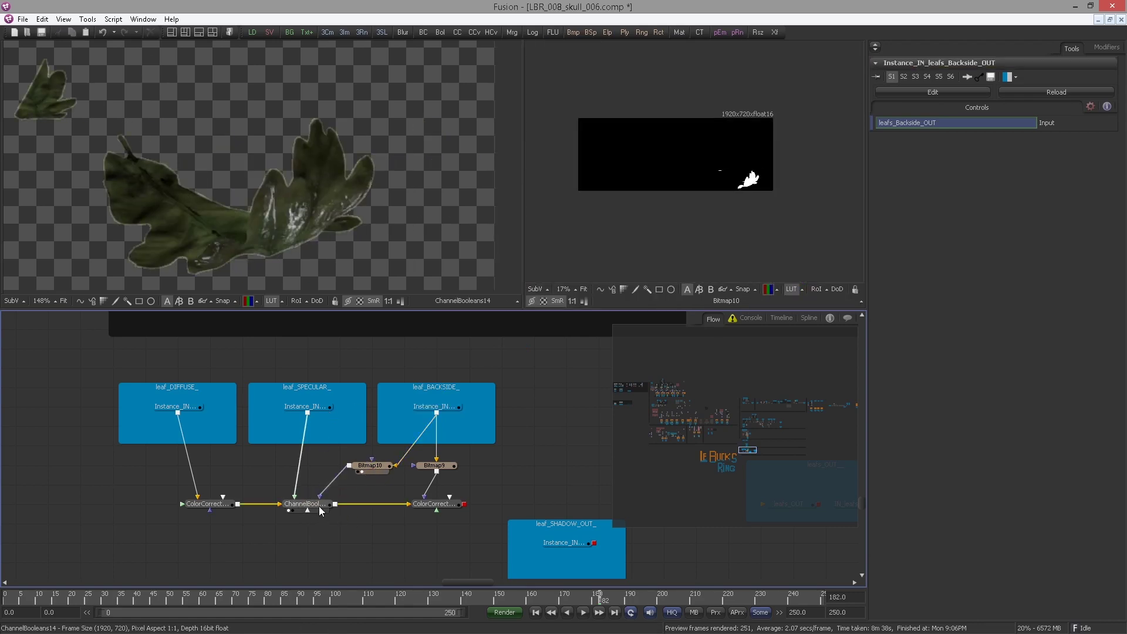
{"action": "left_click", "coordinate": [320, 507]}
{"action": "left_click", "coordinate": [370, 465]}
{"action": "left_click", "coordinate": [879, 189]}
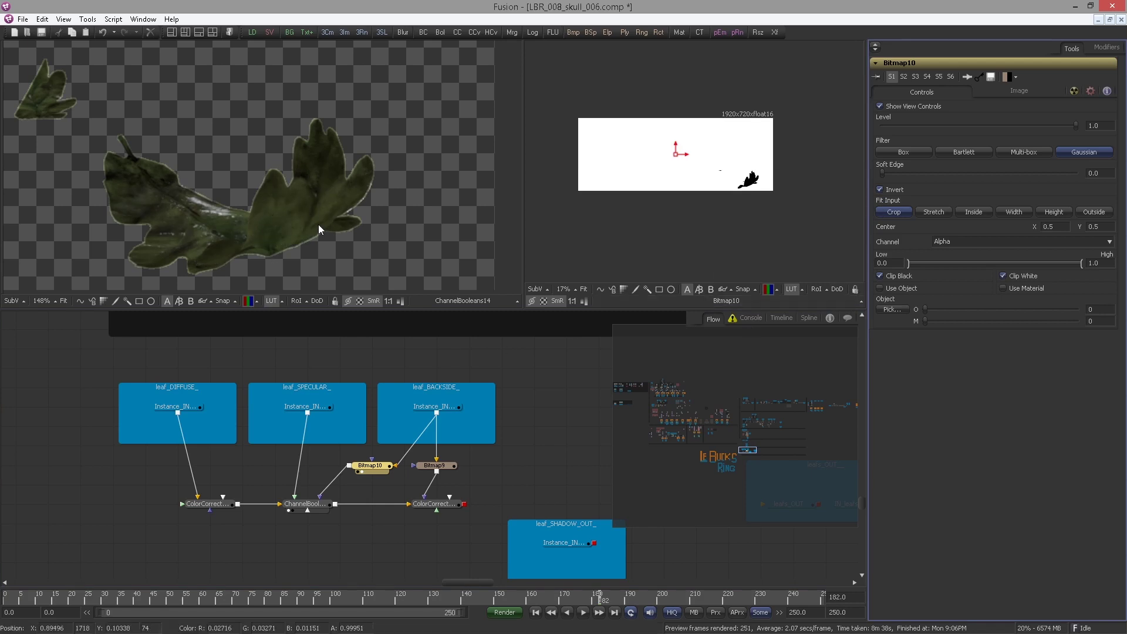
Insert a Brightness/Contrast node between the backside instance and the inverted Bitmap, with Clip Black enabled.
{"action": "left_click", "coordinate": [379, 536]}
{"action": "key", "text": "ctrl+space"}
{"action": "type", "text": "bc"}
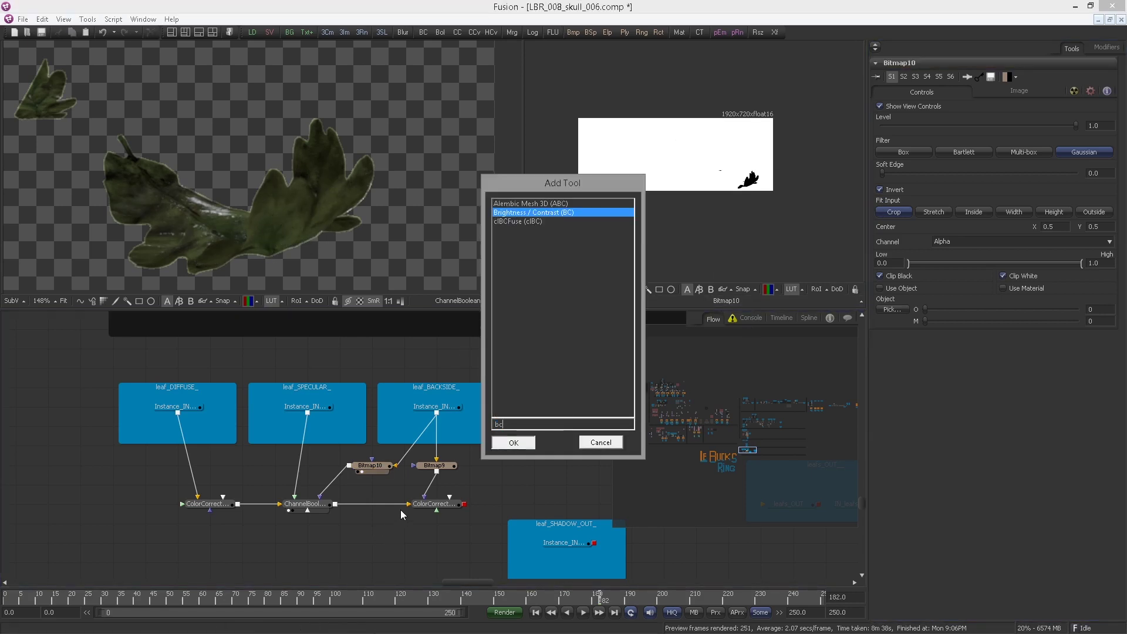
{"action": "key", "text": "Return"}
{"action": "left_click_drag", "start_coordinate": [382, 545], "coordinate": [343, 486]}
{"action": "left_click_drag", "start_coordinate": [395, 447], "coordinate": [333, 468]}
{"action": "left_click", "coordinate": [343, 485]}
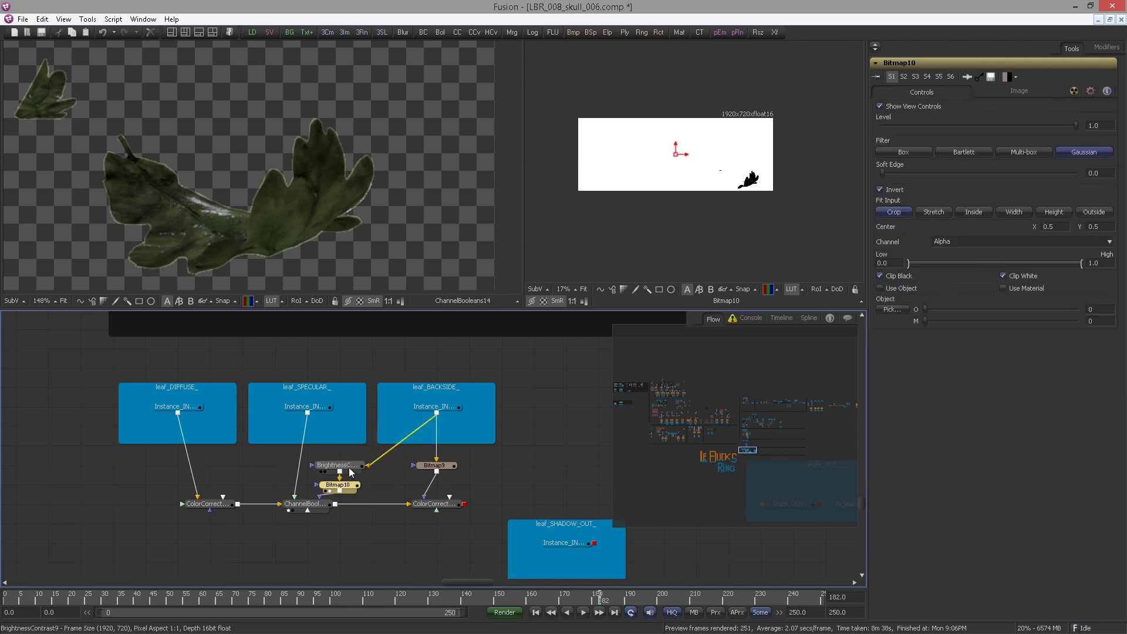
{"action": "left_click", "coordinate": [349, 465]}
{"action": "left_click", "coordinate": [880, 303]}
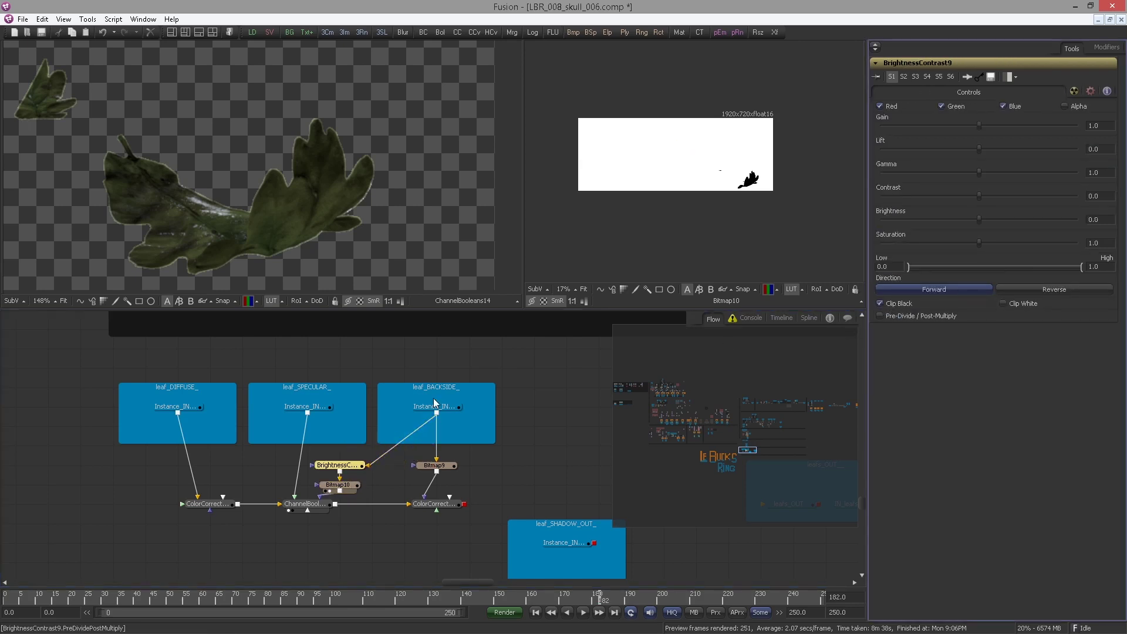
Compare the Red and Alpha channels for the inverted Bitmap mask and set its Channel to Red.
{"action": "left_click", "coordinate": [338, 485]}
{"action": "left_click", "coordinate": [946, 241]}
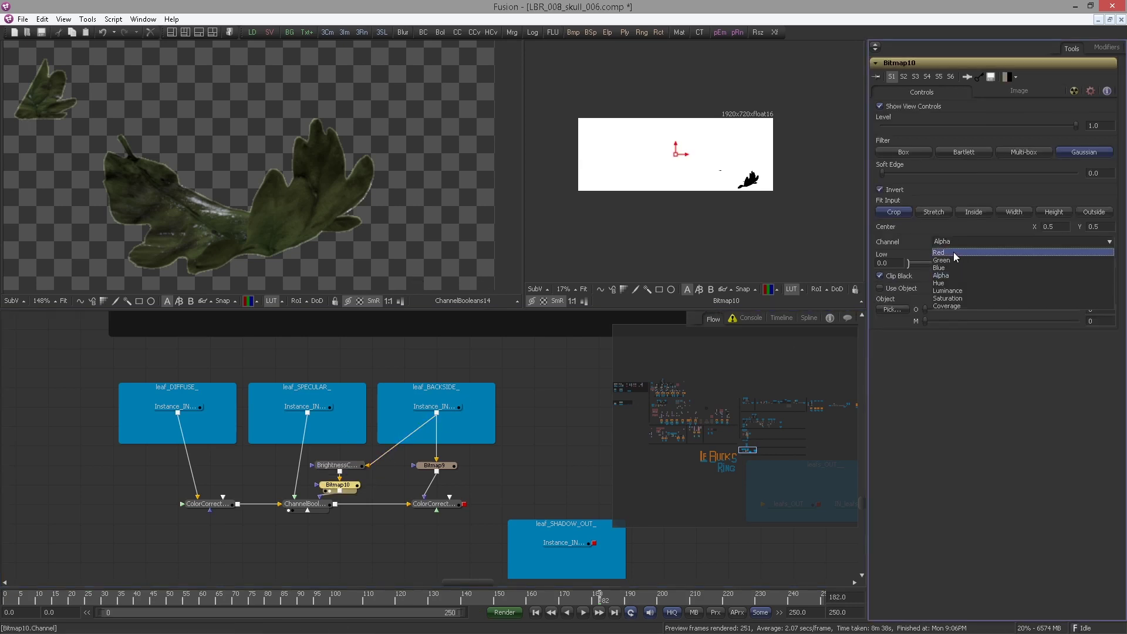
{"action": "left_click", "coordinate": [941, 252]}
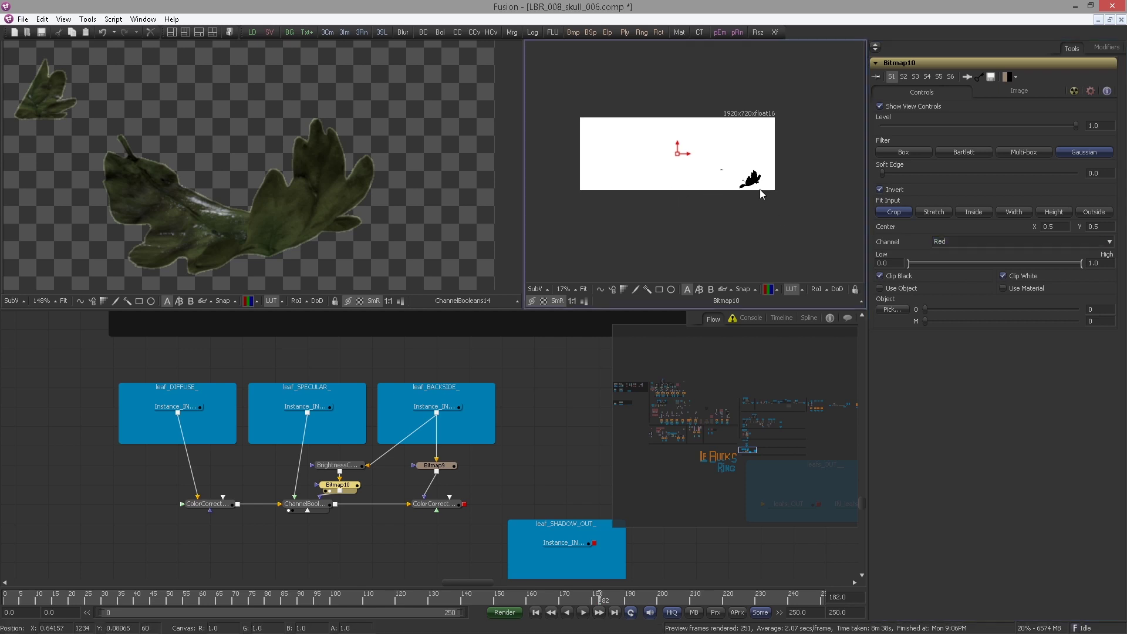
{"action": "left_click", "coordinate": [977, 239]}
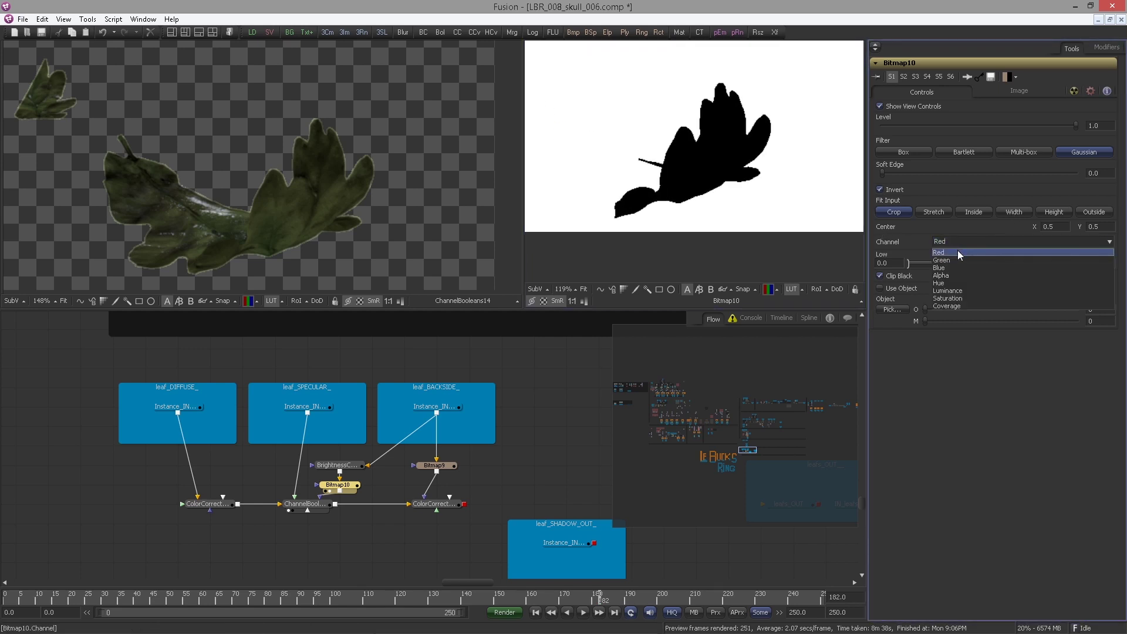
{"action": "left_click", "coordinate": [943, 275]}
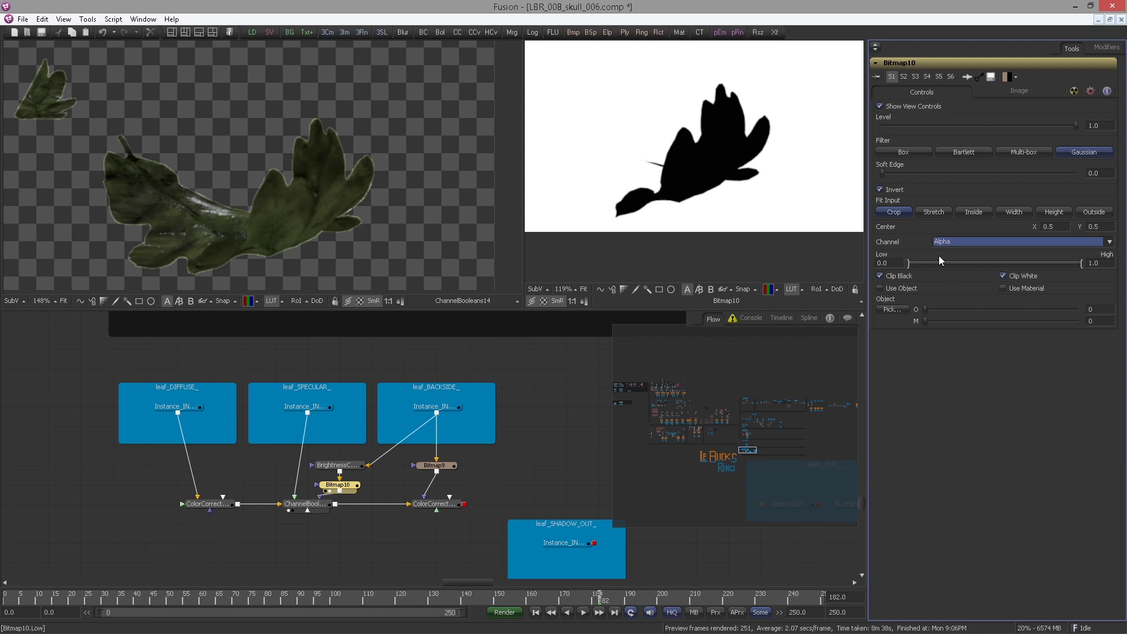
{"action": "left_click", "coordinate": [942, 241]}
{"action": "left_click", "coordinate": [949, 253]}
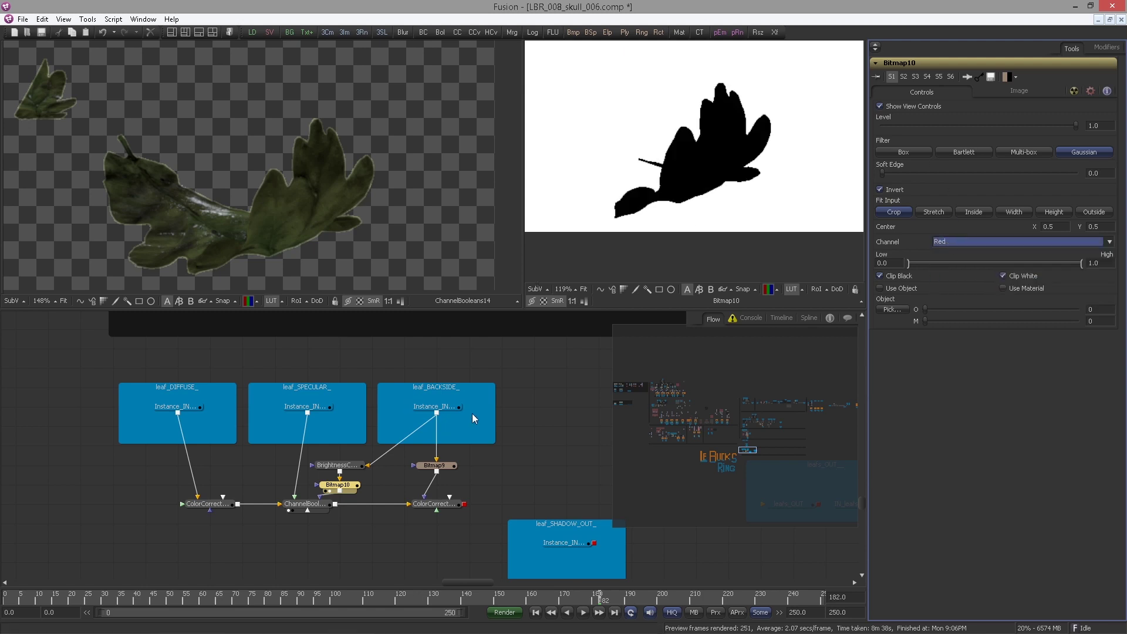
Set the Channel of the Bitmap masking the backside Color Corrector to Red.
{"action": "left_click", "coordinate": [434, 464]}
{"action": "left_click", "coordinate": [973, 242]}
{"action": "left_click", "coordinate": [950, 251]}
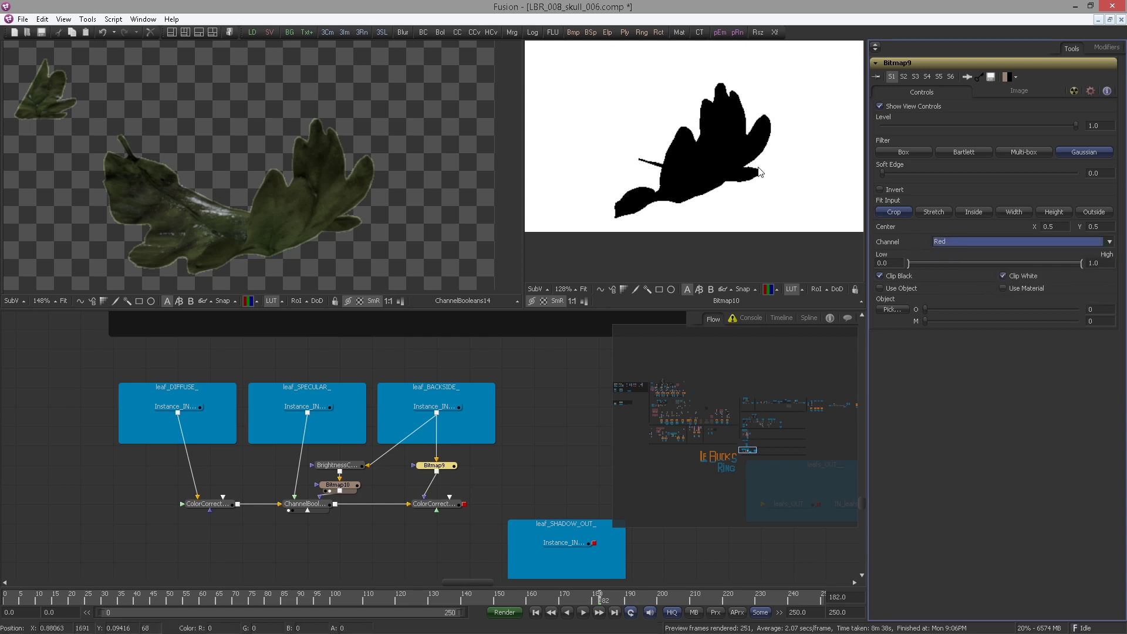
{"action": "left_click", "coordinate": [957, 243]}
{"action": "left_click", "coordinate": [948, 285]}
Display the backside Color Corrector in the first viewer and lower the Brightness/Contrast node's Brightness to about -0.067.
{"action": "key", "text": "2"}
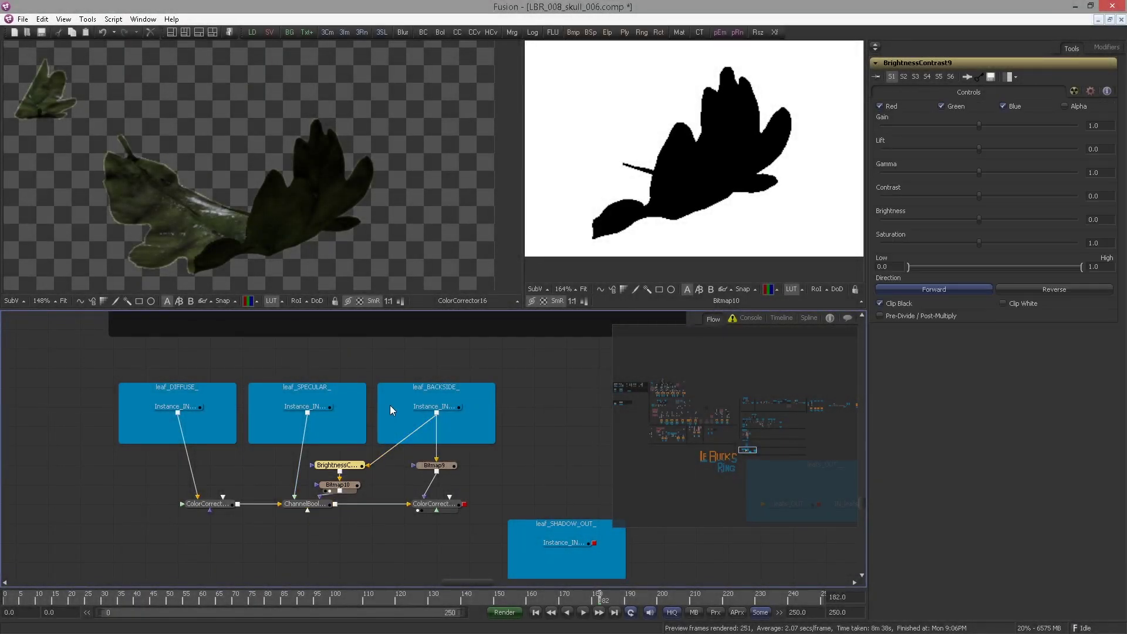
{"action": "mouse_move", "coordinate": [979, 219]}
{"action": "left_mouse_down"}
{"action": "mouse_move", "coordinate": [938, 218]}
{"action": "mouse_move", "coordinate": [970, 209]}
{"action": "left_mouse_up"}
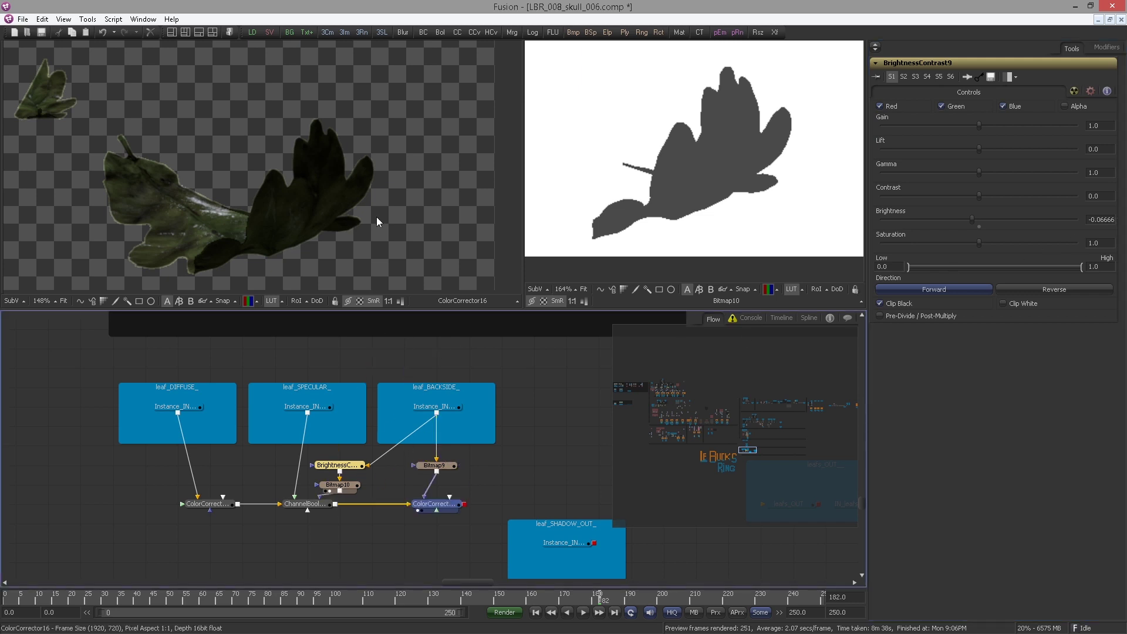
Raise the backside Color Corrector's Master RGB Gain to about 0.39 and inspect the leaf's edges.
{"action": "left_click", "coordinate": [442, 505]}
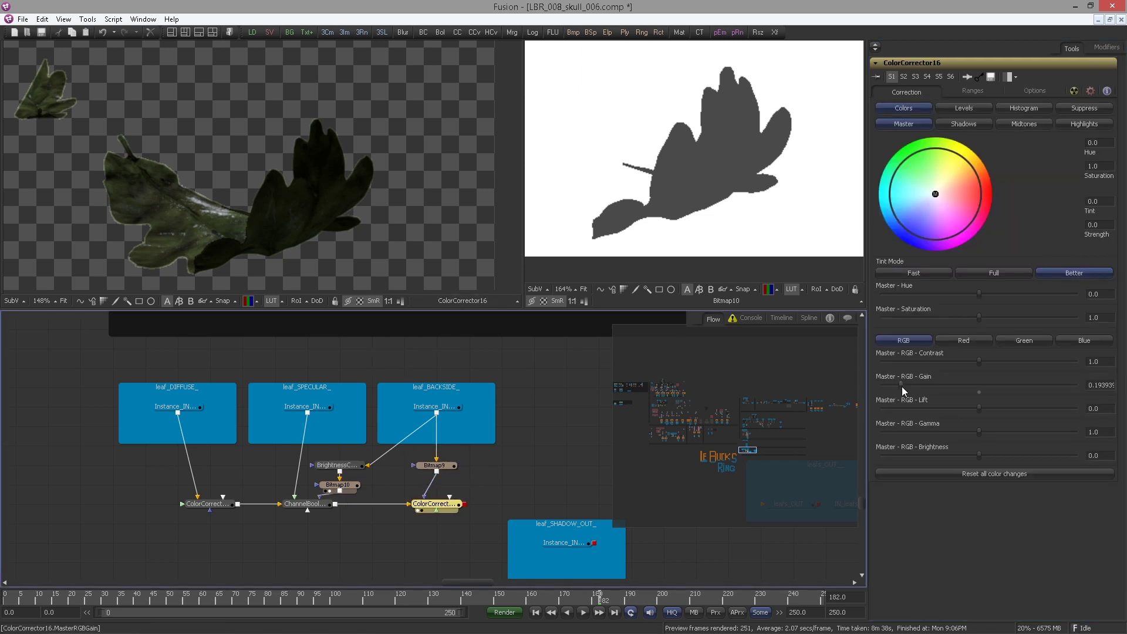
{"action": "left_click_drag", "start_coordinate": [902, 387], "coordinate": [918, 385]}
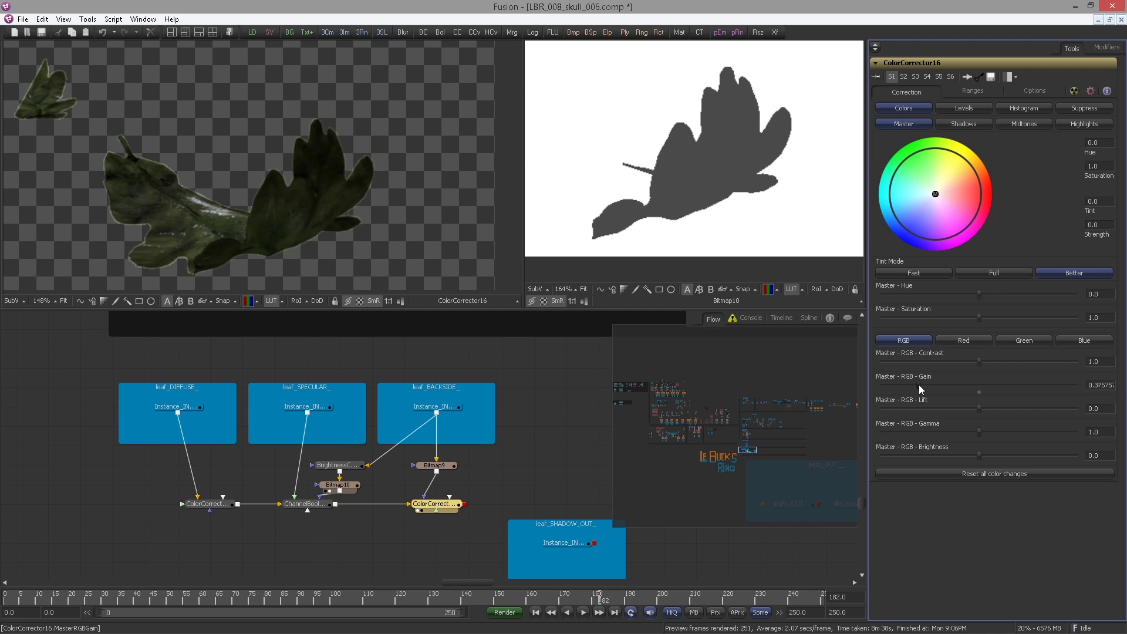
{"action": "left_click_drag", "start_coordinate": [920, 386], "coordinate": [919, 385]}
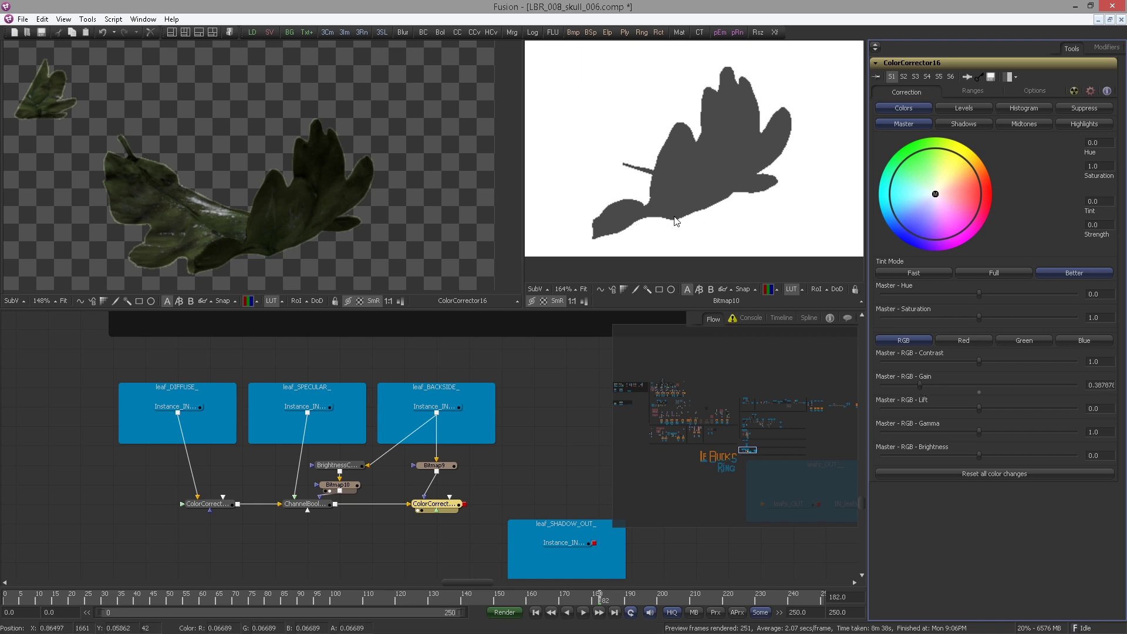
{"action": "left_click_drag", "start_coordinate": [671, 220], "coordinate": [657, 229]}
{"action": "scroll", "coordinate": [226, 249], "scroll_direction": "up", "scroll_amount": 4}
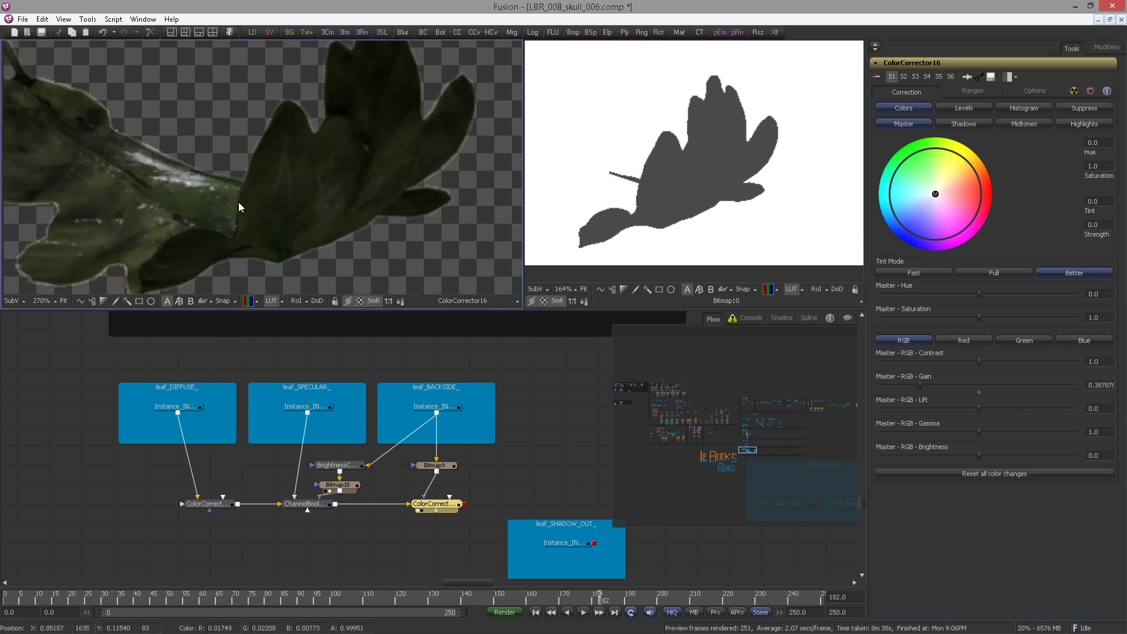
{"action": "scroll", "coordinate": [253, 233], "scroll_direction": "down", "scroll_amount": 3}
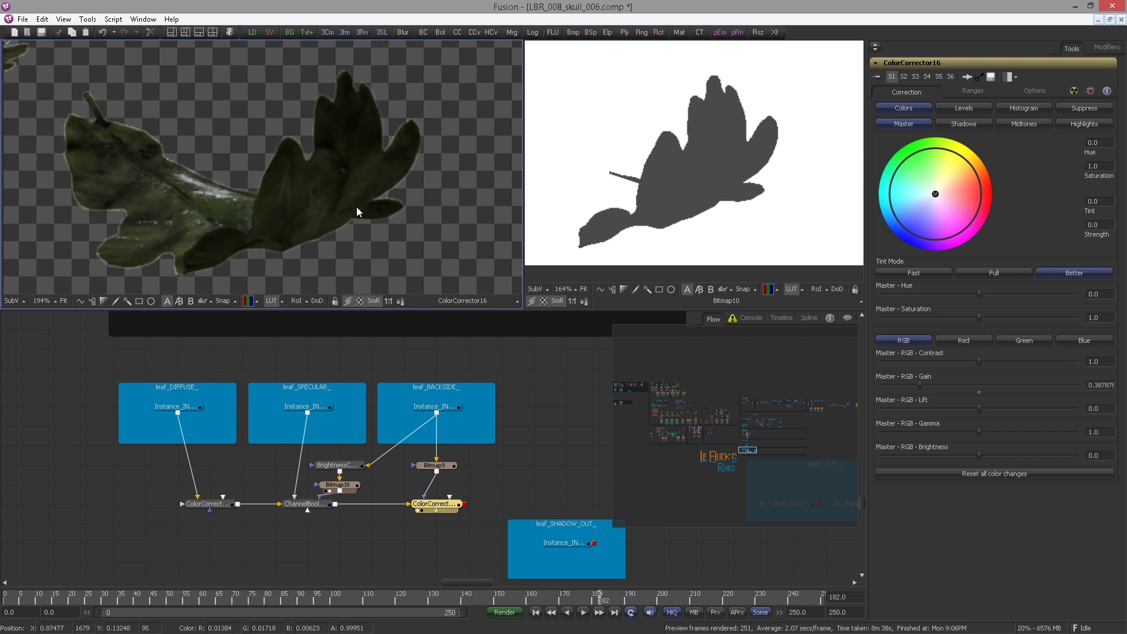
Set the backside Color Corrector's mask Bitmap to the Alpha channel and display the Channel Booleans node in the first viewer.
{"action": "left_click", "coordinate": [433, 470]}
{"action": "left_click", "coordinate": [951, 242]}
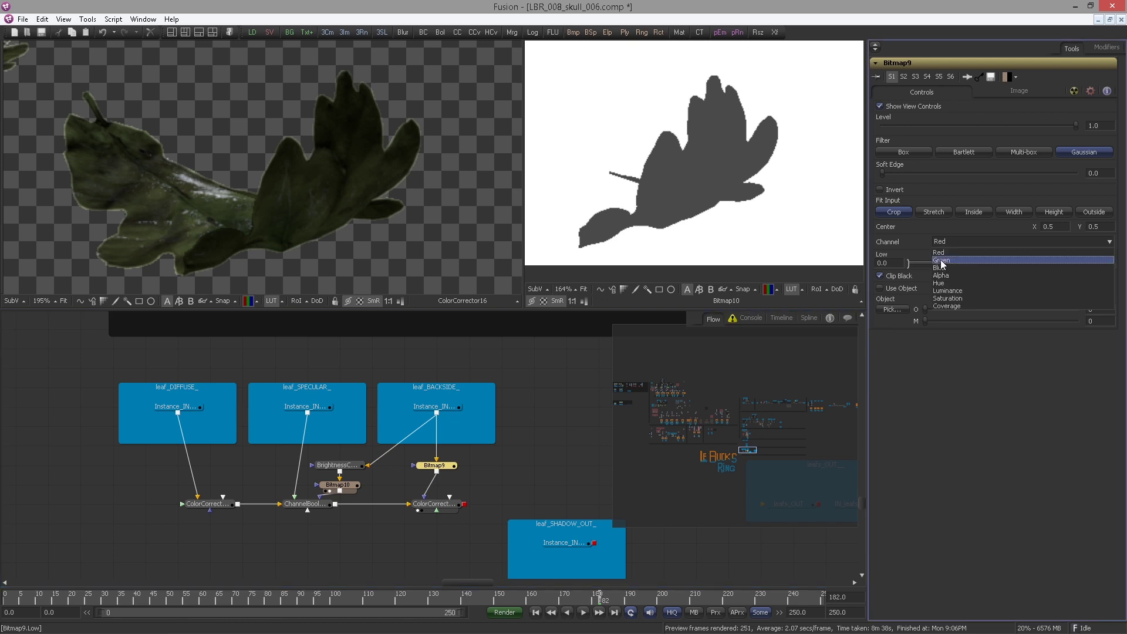
{"action": "left_click", "coordinate": [940, 276]}
{"action": "scroll", "coordinate": [361, 252], "scroll_direction": "up", "scroll_amount": 3}
{"action": "key", "text": "1"}
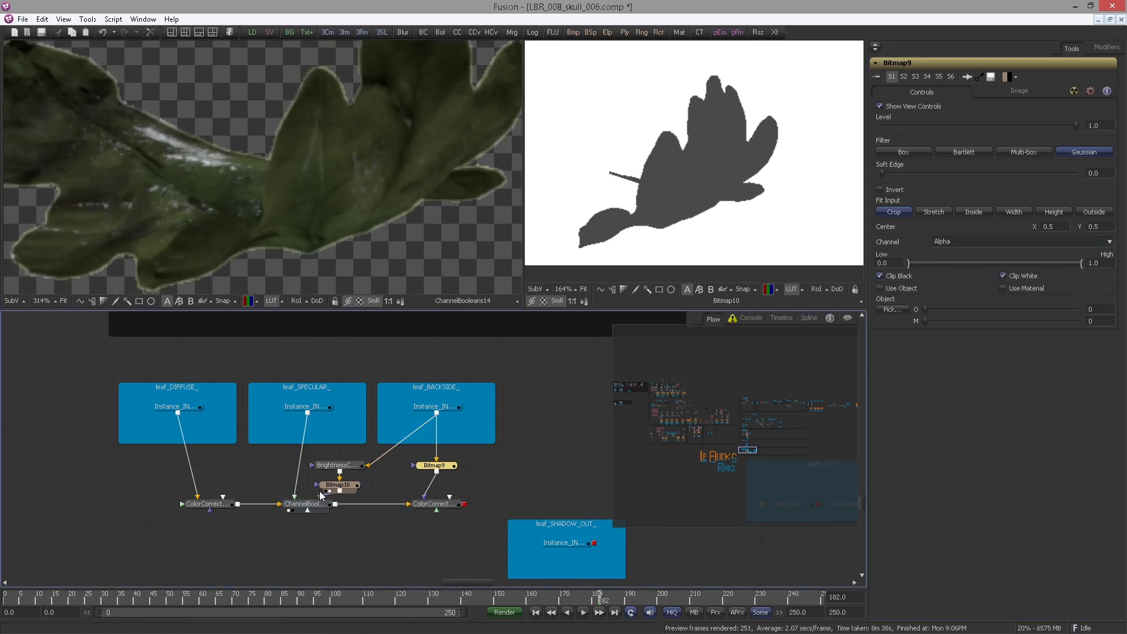
Set the Channel of the specular mask's Bitmap to Alpha and enable Alpha on the Brightness/Contrast node feeding it.
{"action": "left_click", "coordinate": [329, 486]}
{"action": "left_click", "coordinate": [956, 241]}
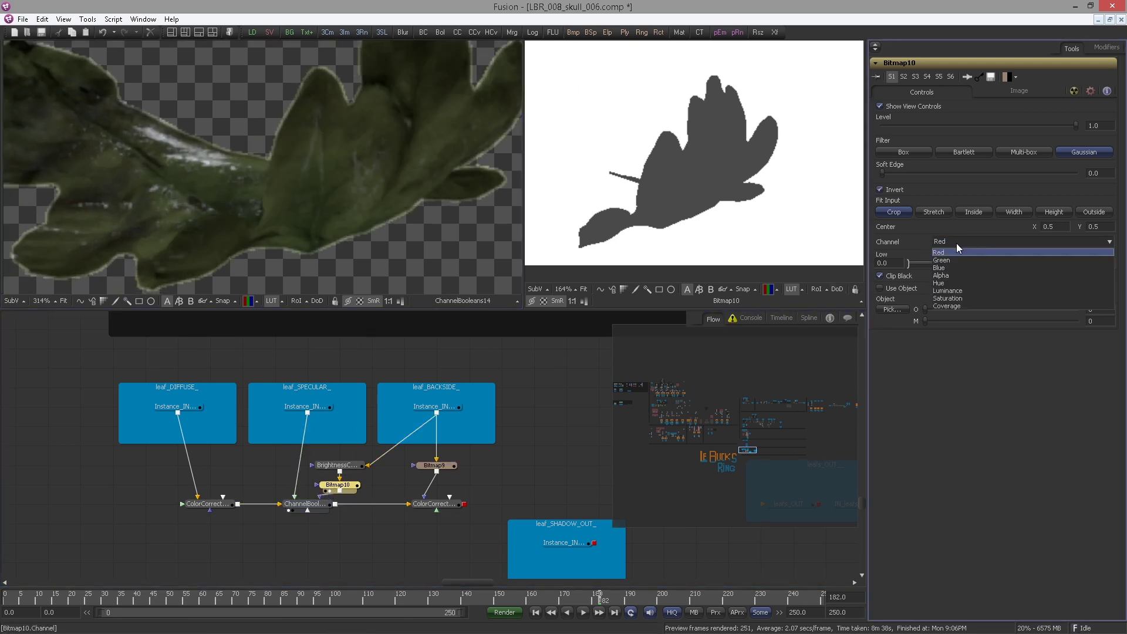
{"action": "left_click", "coordinate": [950, 276]}
{"action": "left_click", "coordinate": [359, 465]}
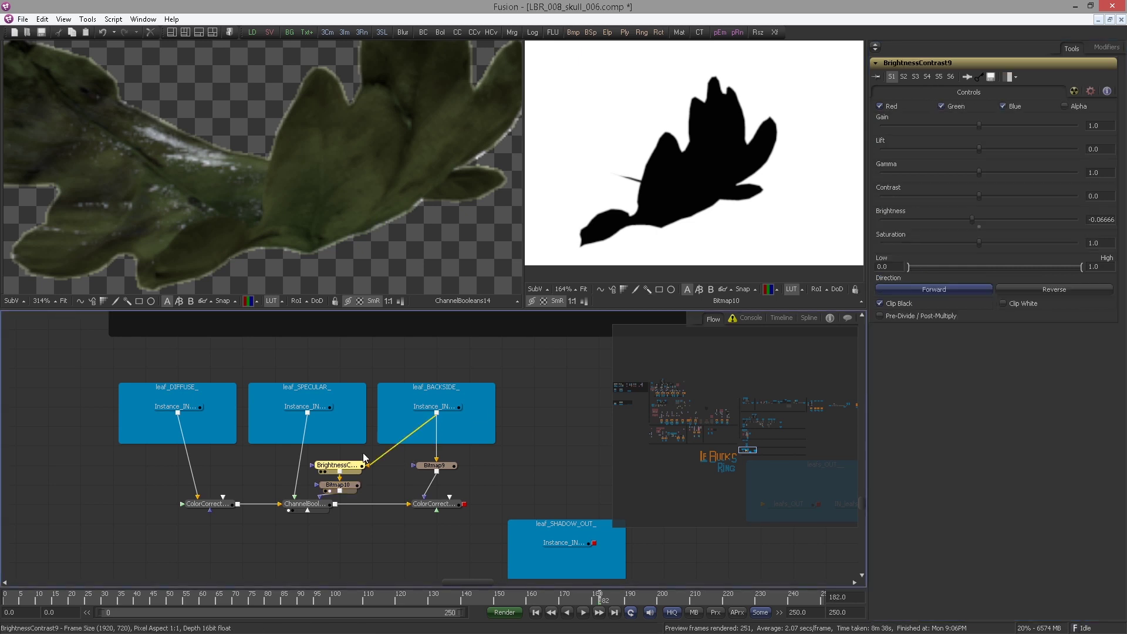
{"action": "left_click", "coordinate": [1073, 105]}
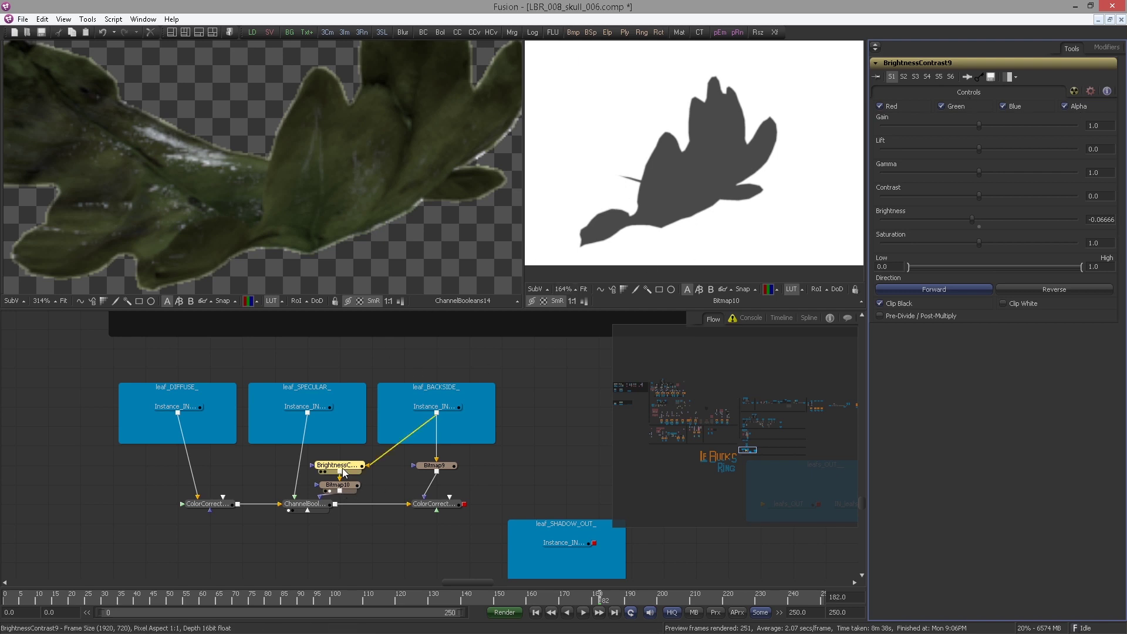
{"action": "scroll", "coordinate": [191, 215], "scroll_direction": "down", "scroll_amount": 1}
{"action": "scroll", "coordinate": [191, 216], "scroll_direction": "down", "scroll_amount": 1}
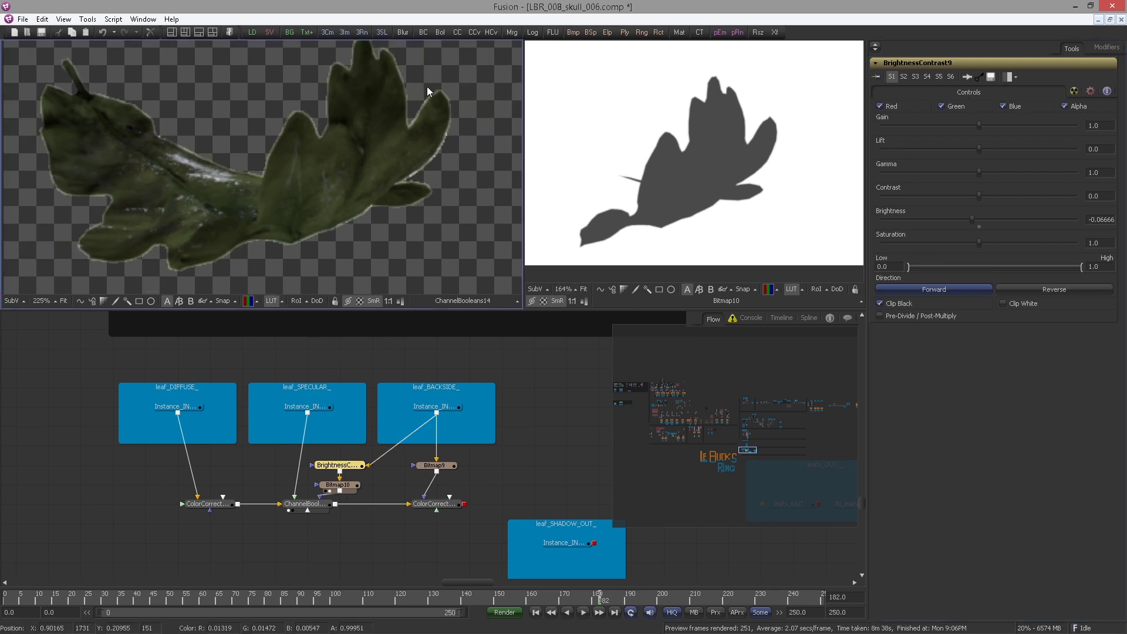
Move the Brightness/Contrast node and its mask Bitmap clear of the Channel Booleans node, and select the diffuse Color Corrector.
{"action": "left_click_drag", "start_coordinate": [398, 443], "coordinate": [320, 487]}
{"action": "left_click_drag", "start_coordinate": [338, 465], "coordinate": [370, 465]}
{"action": "left_click", "coordinate": [208, 504]}
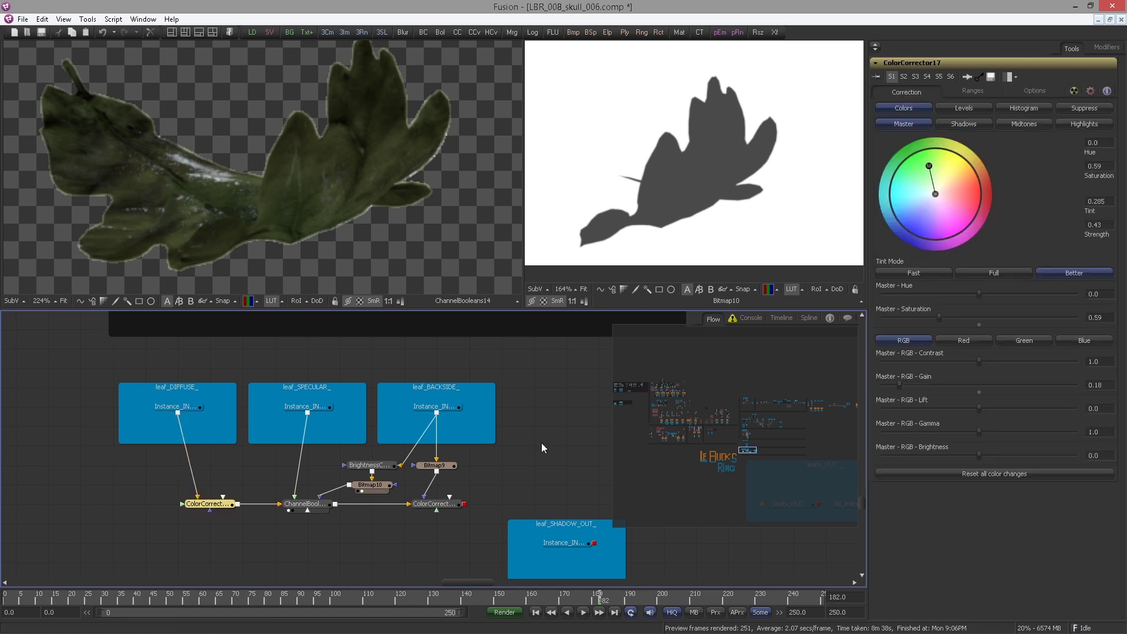
Add a Merge with the shadow pass as background and the backside Color Corrector as foreground, and display it in the first viewer.
{"action": "left_click_drag", "start_coordinate": [540, 479], "coordinate": [353, 417]}
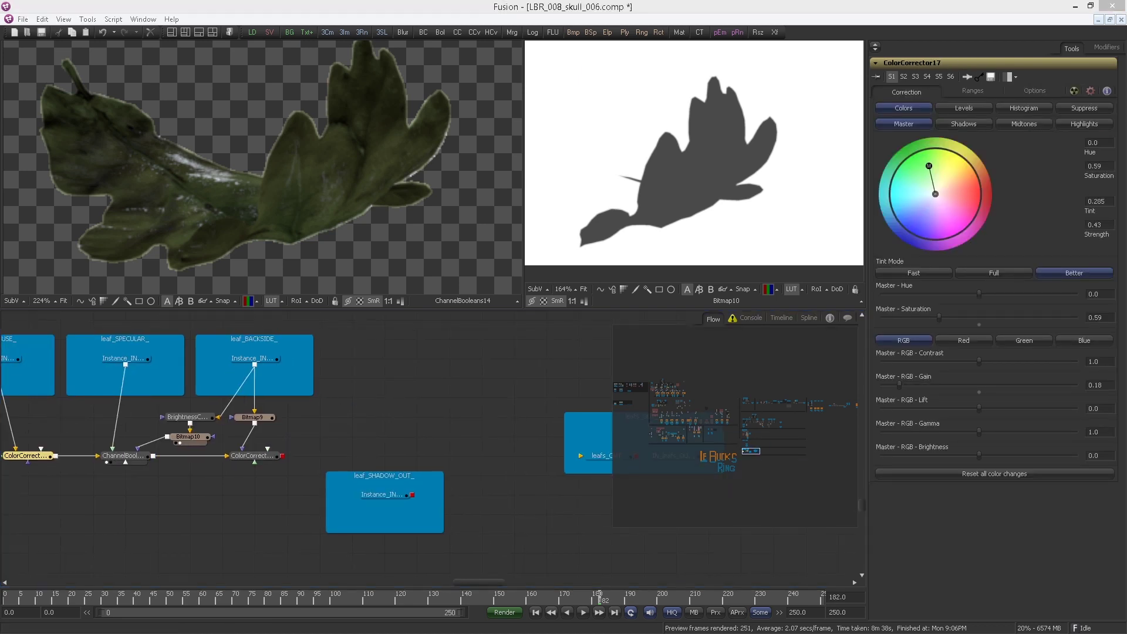
{"action": "left_click", "coordinate": [326, 422]}
{"action": "key", "text": "ctrl+space"}
{"action": "type", "text": "merge"}
{"action": "key", "text": "Return"}
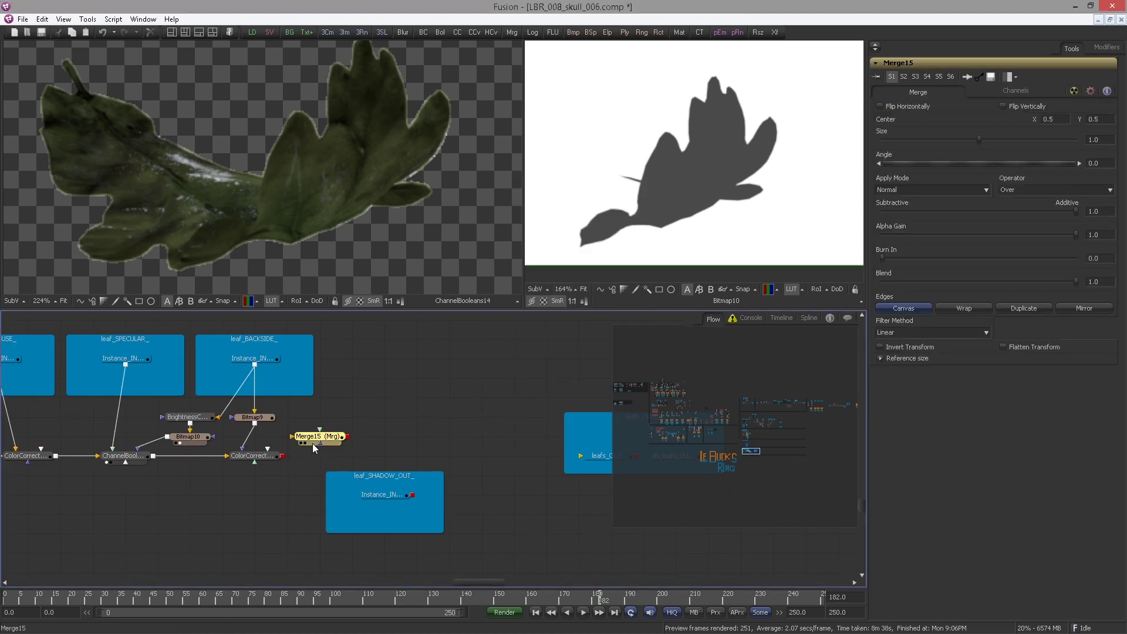
{"action": "left_click_drag", "start_coordinate": [318, 435], "coordinate": [392, 458]}
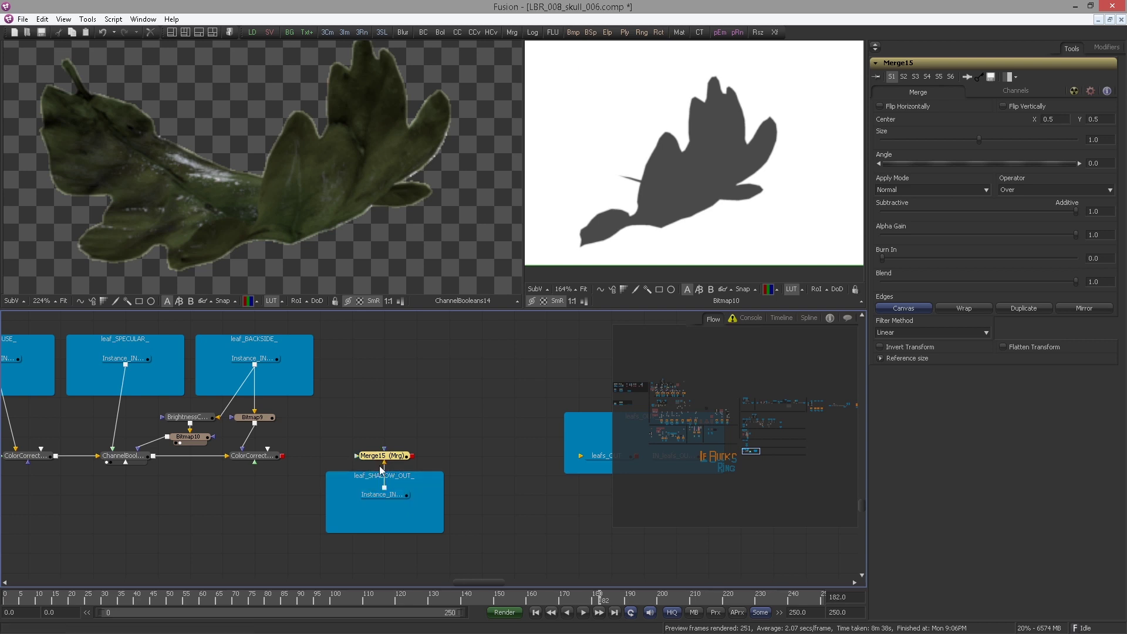
{"action": "left_click_drag", "start_coordinate": [283, 456], "coordinate": [368, 458]}
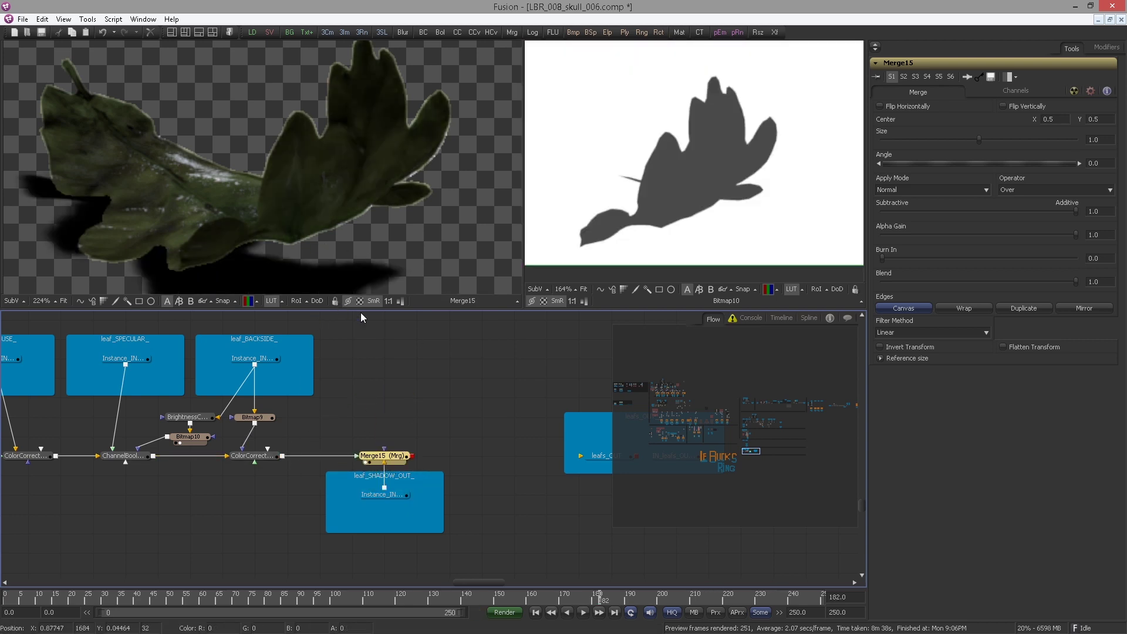
{"action": "left_click_drag", "start_coordinate": [125, 217], "coordinate": [156, 222]}
{"action": "scroll", "coordinate": [156, 222], "scroll_direction": "down", "scroll_amount": 3}
{"action": "scroll", "coordinate": [298, 235], "scroll_direction": "down", "scroll_amount": 1}
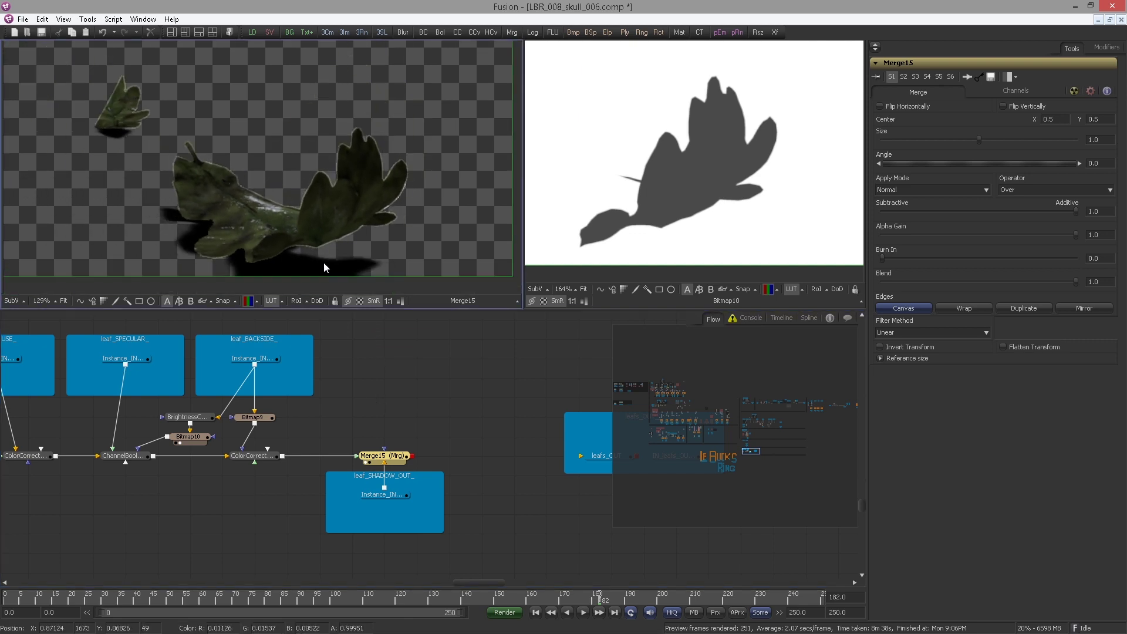
Insert an Alpha Multiply node between the backside Color Corrector and the shadow Merge.
{"action": "left_click", "coordinate": [263, 456]}
{"action": "key", "text": "ctrl+space"}
{"action": "type", "text": "al"}
{"action": "key", "text": "Down"}
{"action": "key", "text": "Down"}
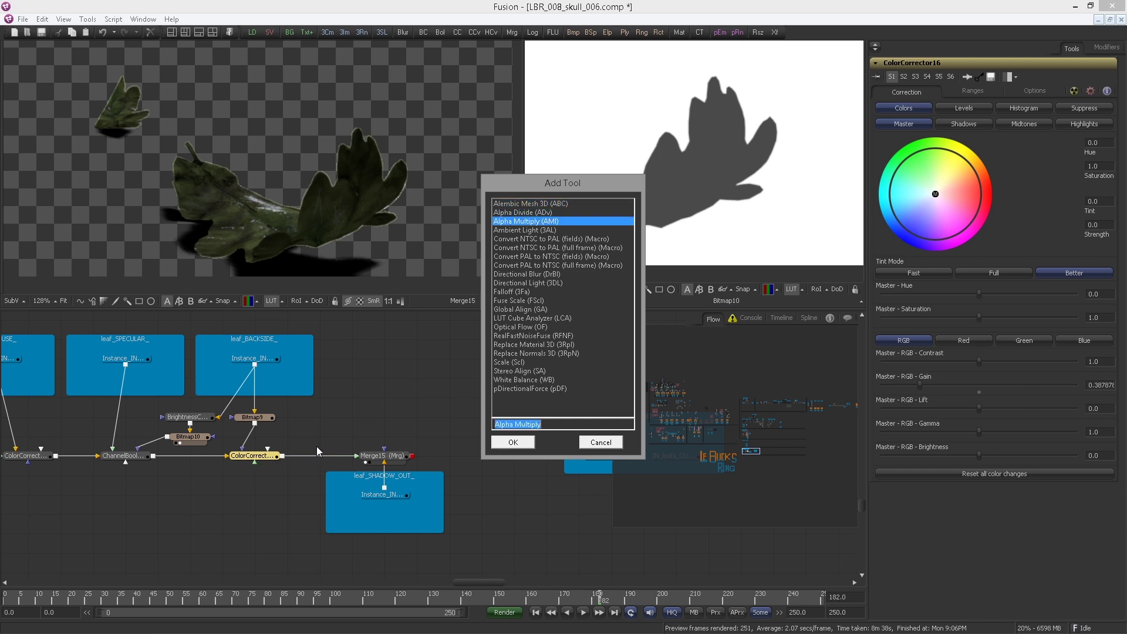
{"action": "key", "text": "Return"}
{"action": "scroll", "coordinate": [352, 244], "scroll_direction": "up", "scroll_amount": 5}
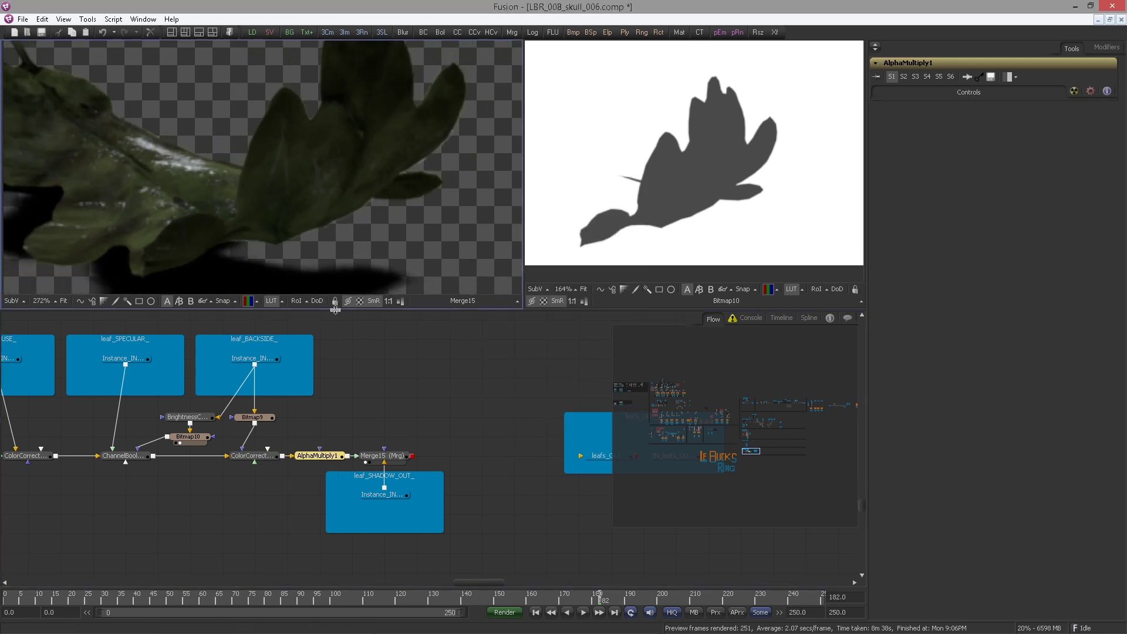
Turn off the checker underlay in the first viewer and inspect the leaf's edges.
{"action": "left_click", "coordinate": [359, 301]}
{"action": "scroll", "coordinate": [219, 226], "scroll_direction": "down", "scroll_amount": 3}
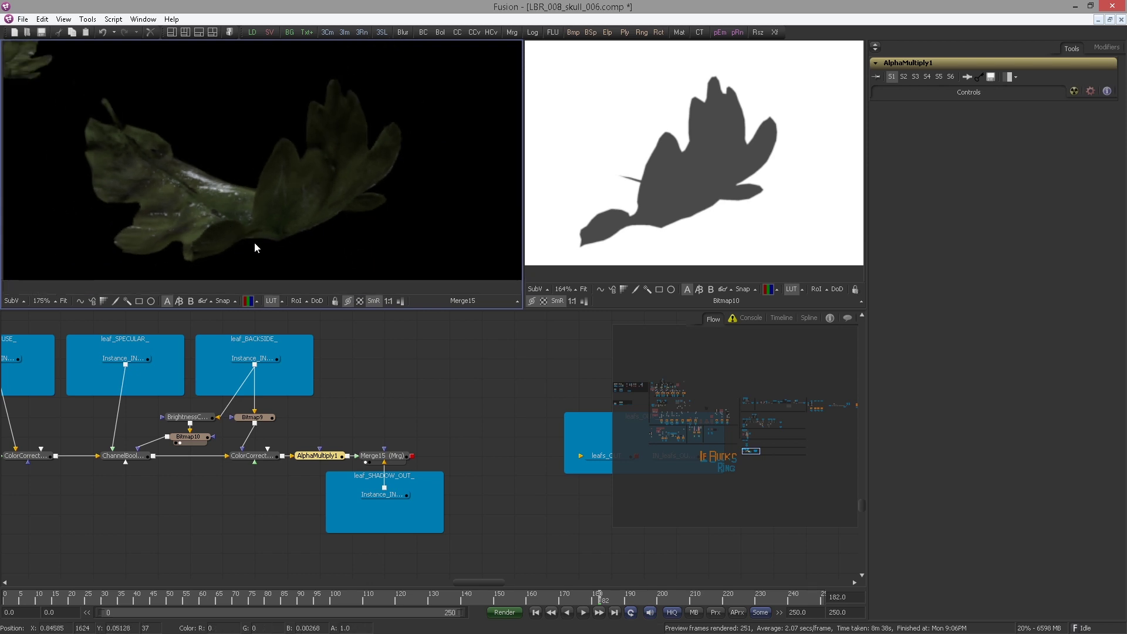
{"action": "scroll", "coordinate": [272, 203], "scroll_direction": "up", "scroll_amount": 4}
{"action": "left_click_drag", "start_coordinate": [437, 140], "coordinate": [176, 156]}
Compare the leaf with the backside Color Corrector and Channel Booleans bypassed, view the specular pass, and display the Merge again.
{"action": "left_click", "coordinate": [267, 456]}
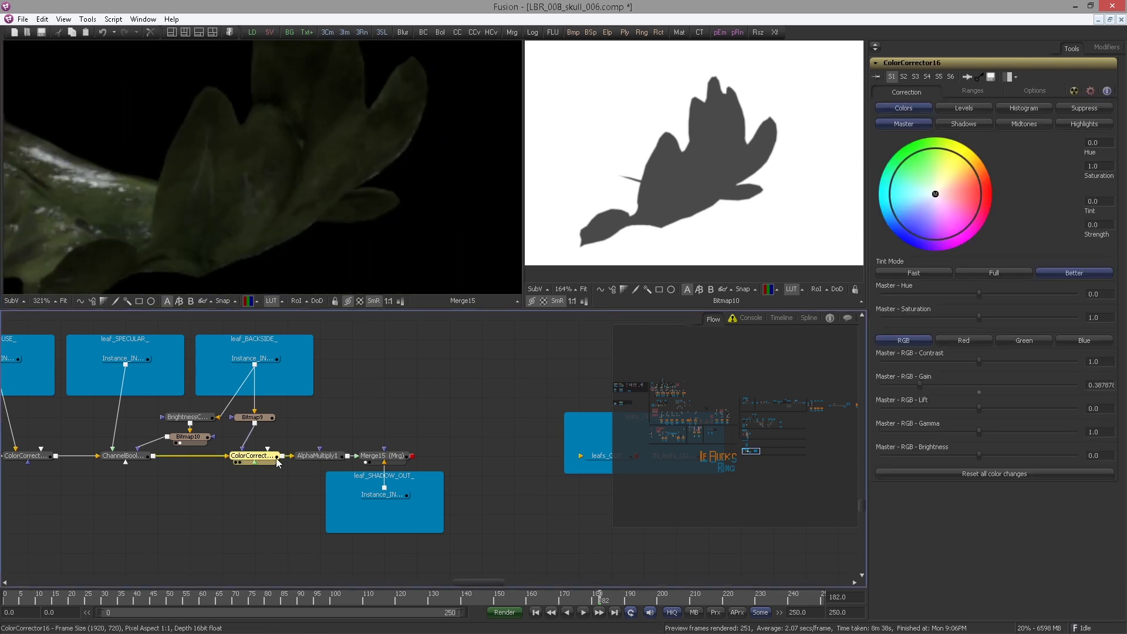
{"action": "key", "text": "ctrl+p"}
{"action": "key", "text": "ctrl+p"}
{"action": "left_click_drag", "start_coordinate": [126, 476], "coordinate": [241, 457]}
{"action": "key", "text": "ctrl+p"}
{"action": "key", "text": "ctrl+p"}
{"action": "left_click", "coordinate": [124, 456]}
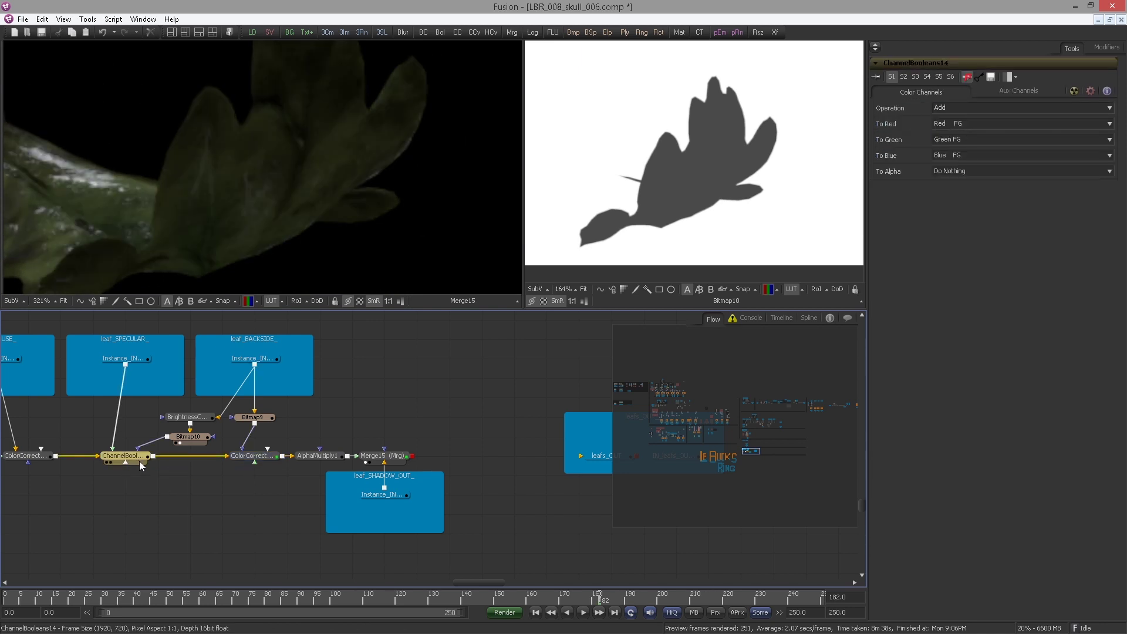
{"action": "left_click_drag", "start_coordinate": [140, 373], "coordinate": [201, 229]}
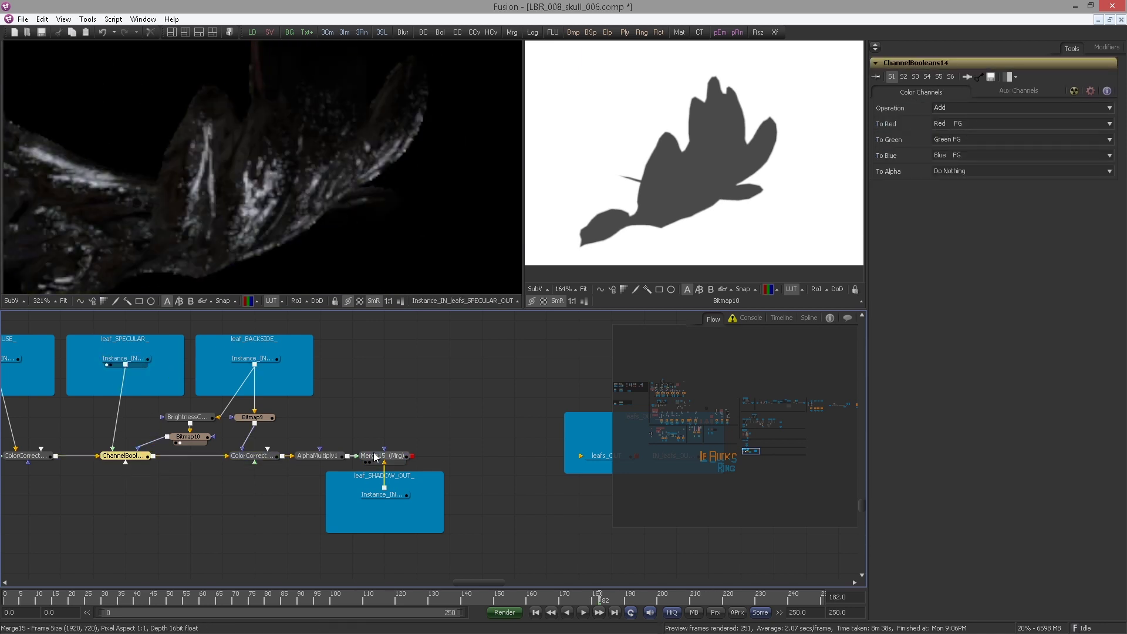
{"action": "left_click_drag", "start_coordinate": [376, 455], "coordinate": [348, 239]}
Select the Alpha Divide nodes of the specular, diffuse and backside leaf passes and toggle their bypass to compare the leaf's edges.
{"action": "scroll", "coordinate": [387, 234], "scroll_direction": "down", "scroll_amount": 4}
{"action": "scroll", "coordinate": [281, 402], "scroll_direction": "down", "scroll_amount": 1}
{"action": "left_click_drag", "start_coordinate": [282, 403], "coordinate": [385, 415]}
{"action": "scroll", "coordinate": [385, 416], "scroll_direction": "down", "scroll_amount": 3}
{"action": "left_click_drag", "start_coordinate": [167, 389], "coordinate": [301, 453]}
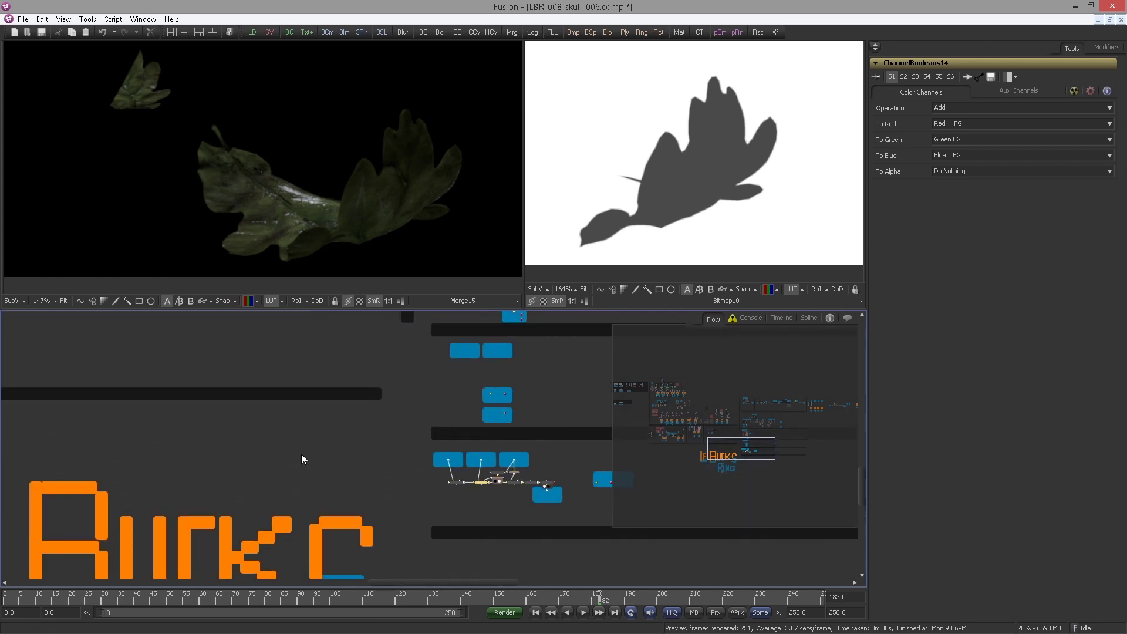
{"action": "left_click_drag", "start_coordinate": [71, 398], "coordinate": [593, 473]}
{"action": "scroll", "coordinate": [292, 458], "scroll_direction": "up", "scroll_amount": 2}
{"action": "left_click_drag", "start_coordinate": [268, 434], "coordinate": [320, 450]}
{"action": "scroll", "coordinate": [365, 415], "scroll_direction": "up", "scroll_amount": 3}
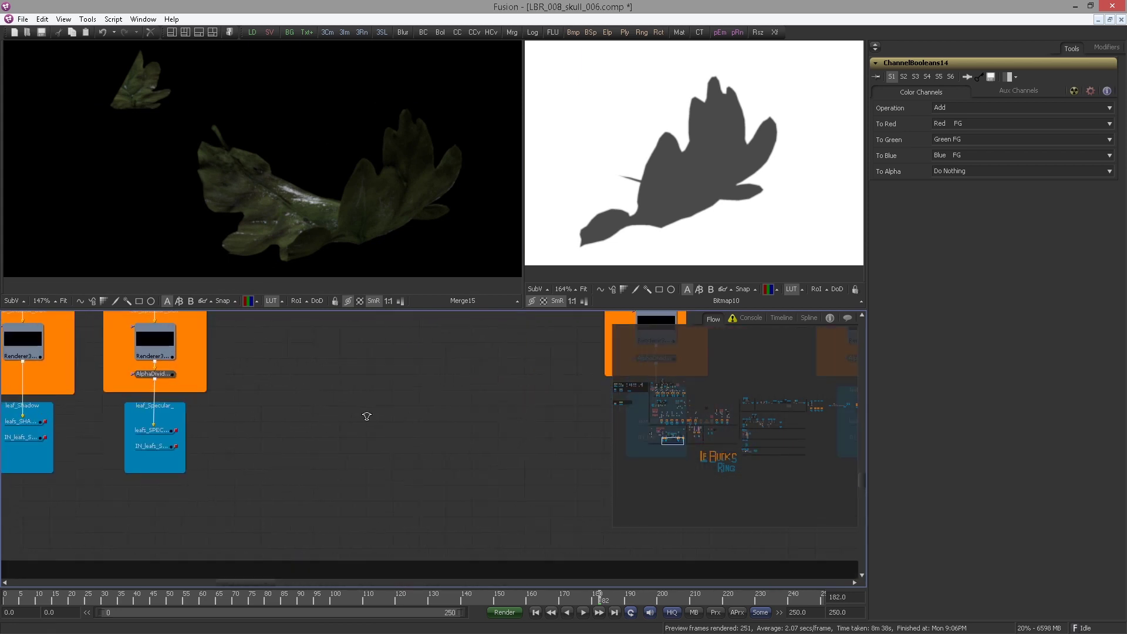
{"action": "left_click", "coordinate": [141, 373]}
{"action": "left_click_drag", "start_coordinate": [401, 405], "coordinate": [174, 413]}
{"action": "left_click_drag", "start_coordinate": [326, 368], "coordinate": [463, 401]}
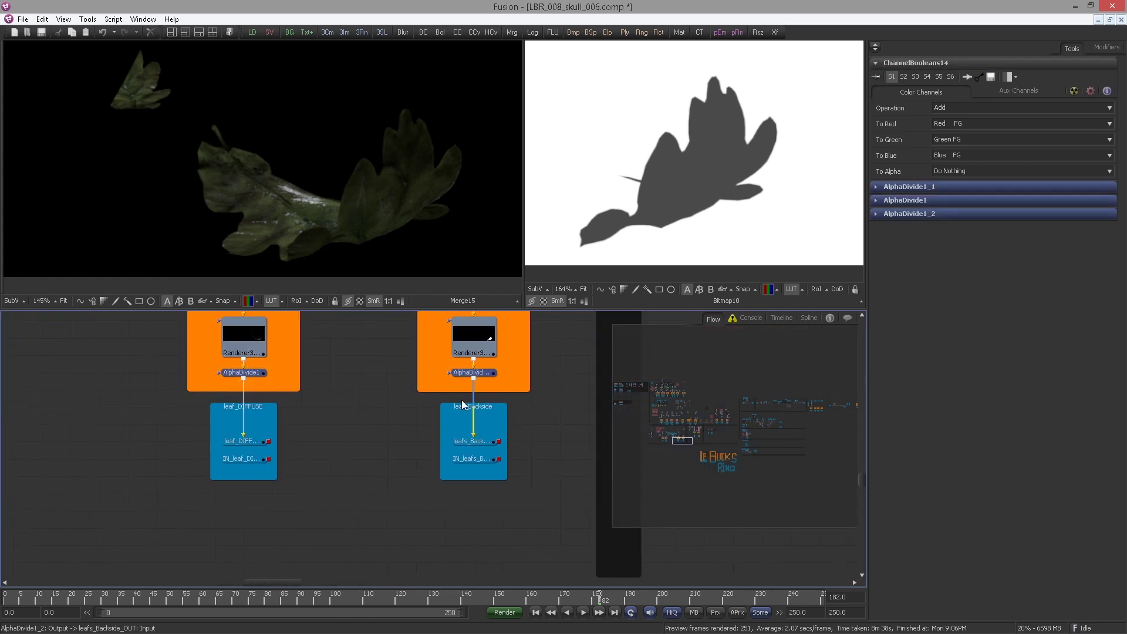
{"action": "key", "text": "ctrl+p"}
{"action": "scroll", "coordinate": [493, 225], "scroll_direction": "up", "scroll_amount": 5}
{"action": "scroll", "coordinate": [418, 463], "scroll_direction": "down", "scroll_amount": 3}
{"action": "left_click_drag", "start_coordinate": [417, 463], "coordinate": [291, 436]}
{"action": "key", "text": "ctrl+p"}
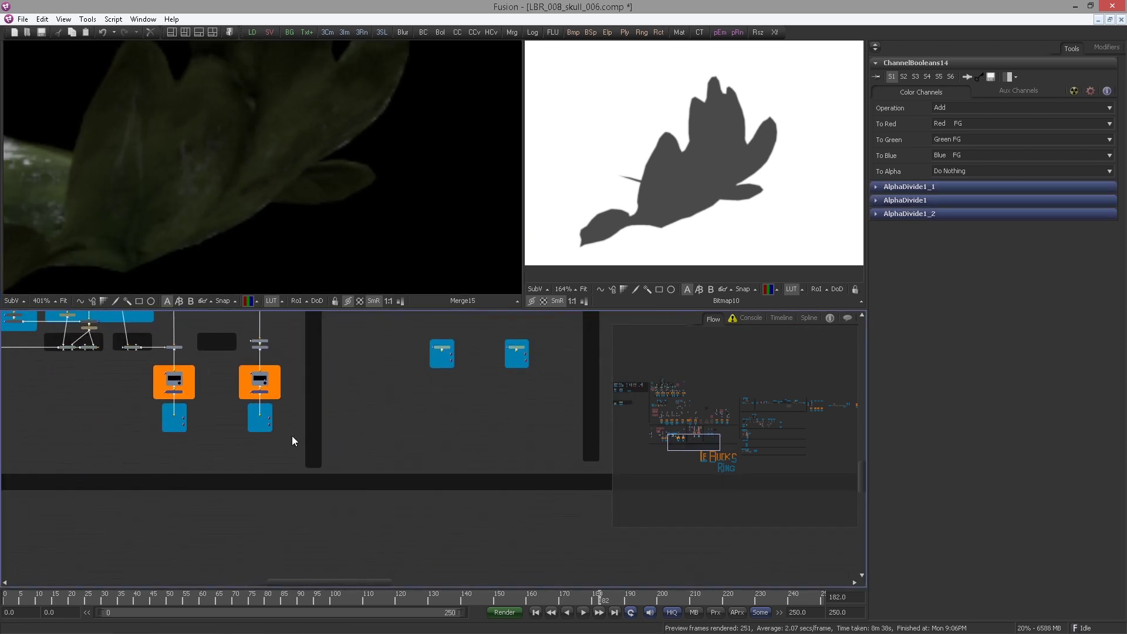
Select the leaf's Alpha Multiply together with the Alpha Divide nodes, check the leaf's edges, and clear the selection.
{"action": "left_click_drag", "start_coordinate": [552, 458], "coordinate": [297, 501]}
{"action": "scroll", "coordinate": [390, 465], "scroll_direction": "up", "scroll_amount": 3}
{"action": "left_click_drag", "start_coordinate": [251, 366], "coordinate": [260, 390]}
{"action": "left_click", "coordinate": [259, 389], "text": "ctrl"}
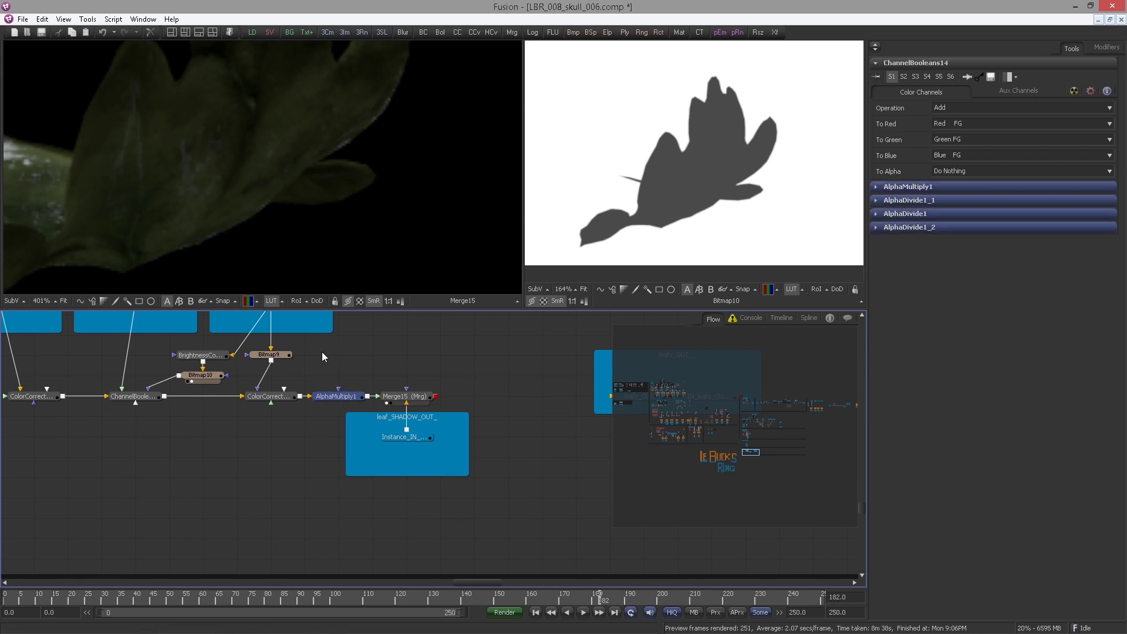
{"action": "left_click", "coordinate": [317, 421]}
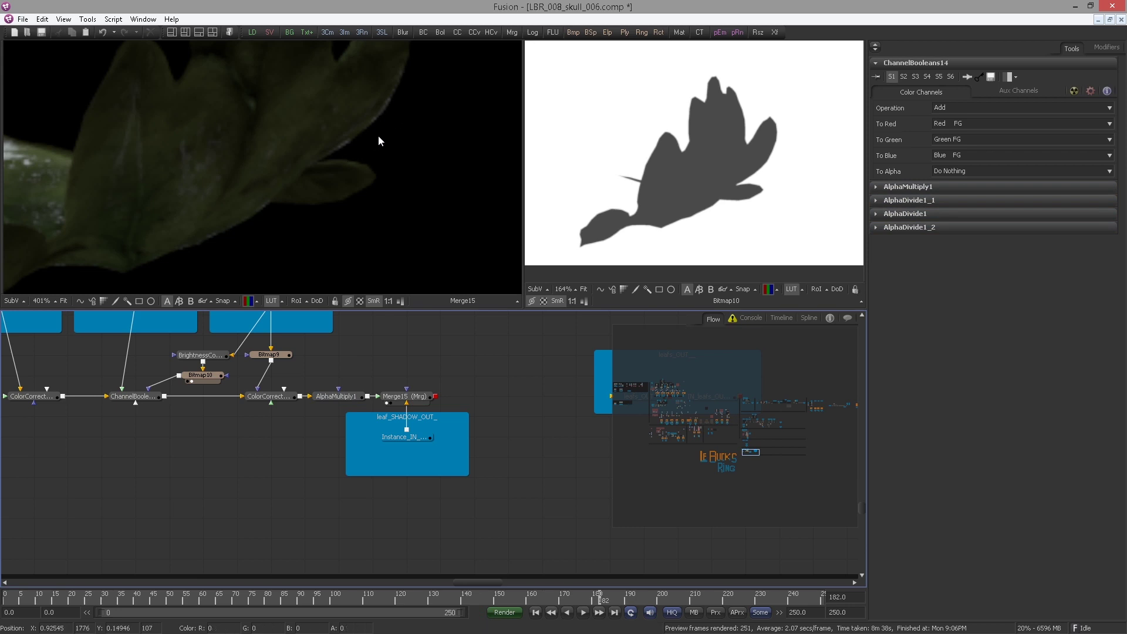
{"action": "scroll", "coordinate": [346, 217], "scroll_direction": "down", "scroll_amount": 5}
{"action": "scroll", "coordinate": [251, 425], "scroll_direction": "up", "scroll_amount": 1}
Tint the backside Color Corrector blue-cyan with Tint about 0.57 and Strength about 0.28, and lower its Master RGB Gain to about 0.28.
{"action": "left_click_drag", "start_coordinate": [251, 425], "coordinate": [199, 481]}
{"action": "left_click", "coordinate": [238, 446]}
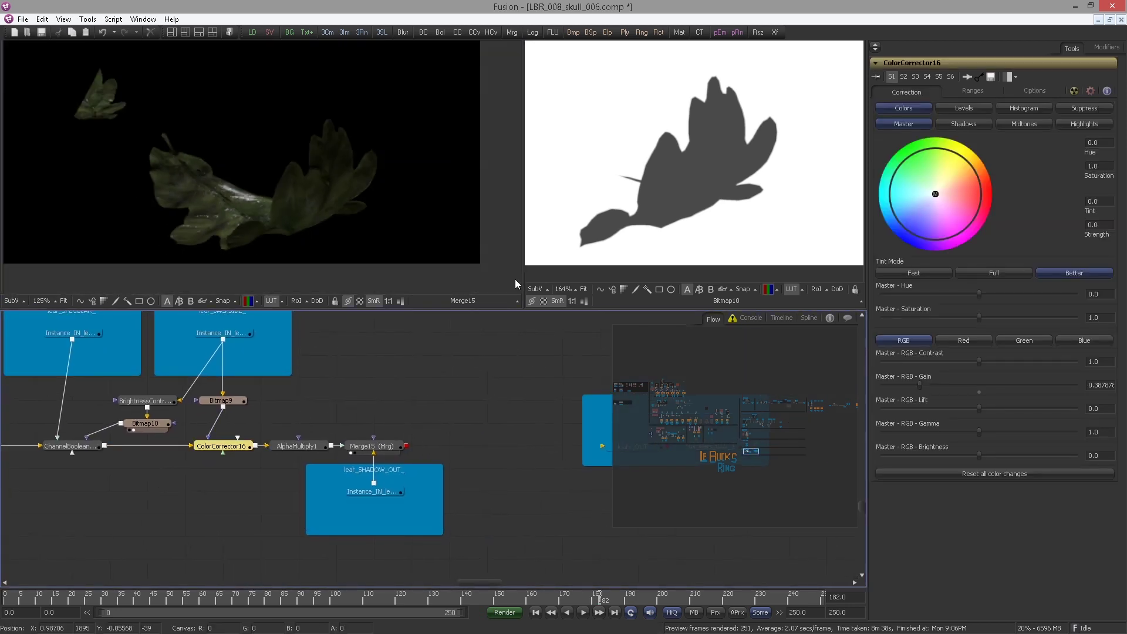
{"action": "scroll", "coordinate": [362, 196], "scroll_direction": "up", "scroll_amount": 1}
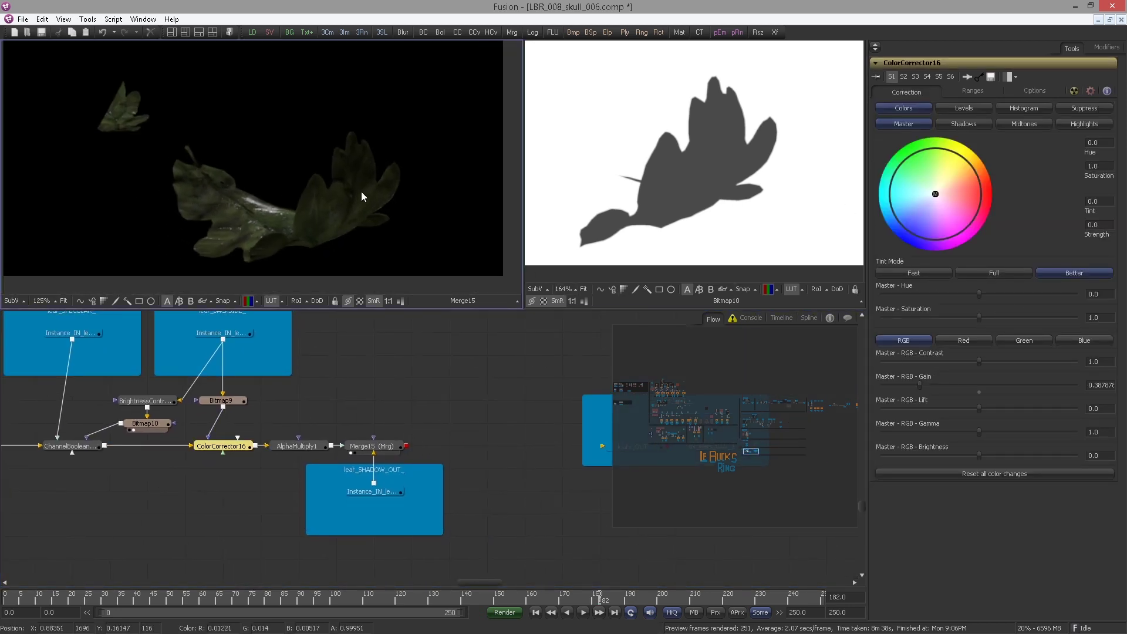
{"action": "left_click_drag", "start_coordinate": [935, 194], "coordinate": [918, 202]}
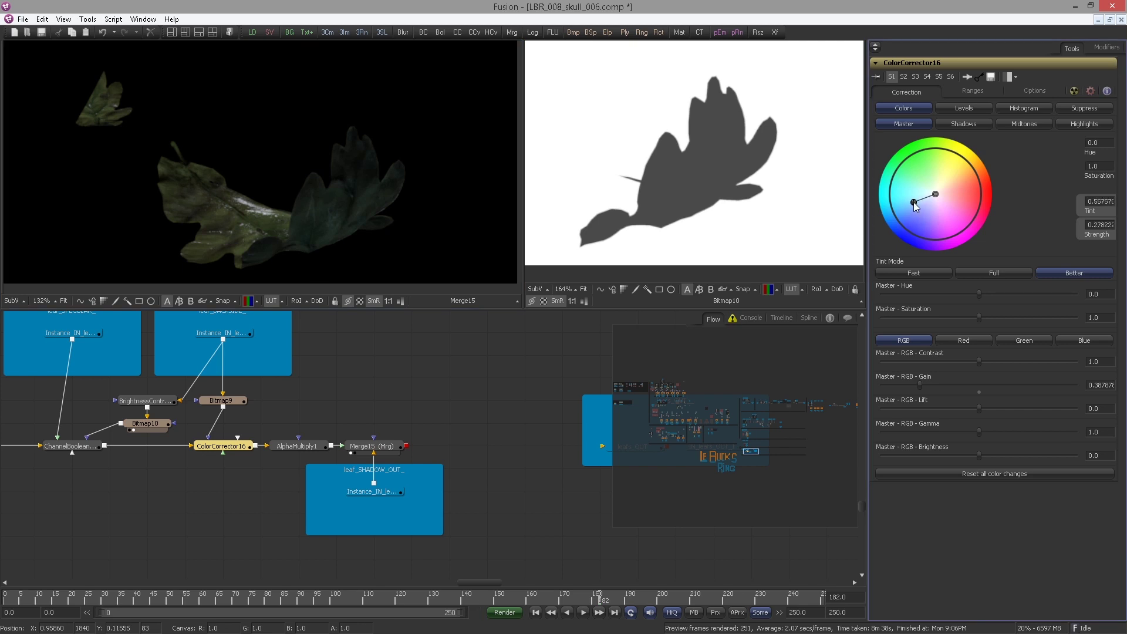
{"action": "left_click_drag", "start_coordinate": [919, 385], "coordinate": [909, 389]}
{"action": "scroll", "coordinate": [147, 237], "scroll_direction": "down", "scroll_amount": 5}
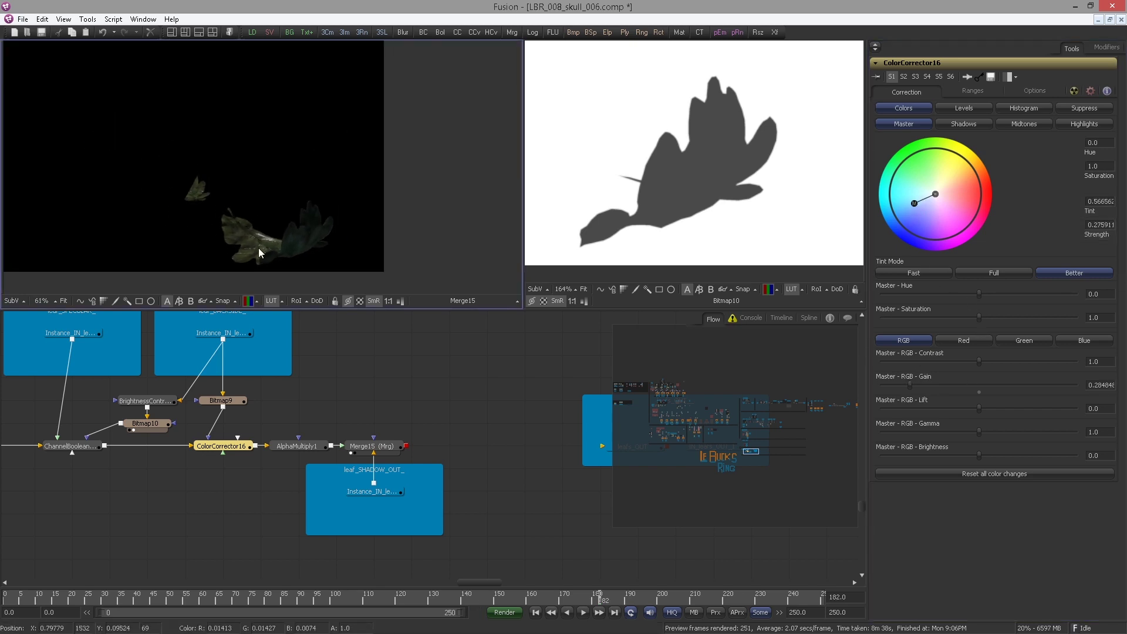
{"action": "scroll", "coordinate": [330, 371], "scroll_direction": "down", "scroll_amount": 1}
{"action": "scroll", "coordinate": [330, 371], "scroll_direction": "down", "scroll_amount": 1}
Connect the shadow Merge's output to the leafs_OUT node and select IN_leafs_OUT_1.
{"action": "left_click_drag", "start_coordinate": [300, 359], "coordinate": [163, 327]}
{"action": "scroll", "coordinate": [352, 372], "scroll_direction": "up", "scroll_amount": 2}
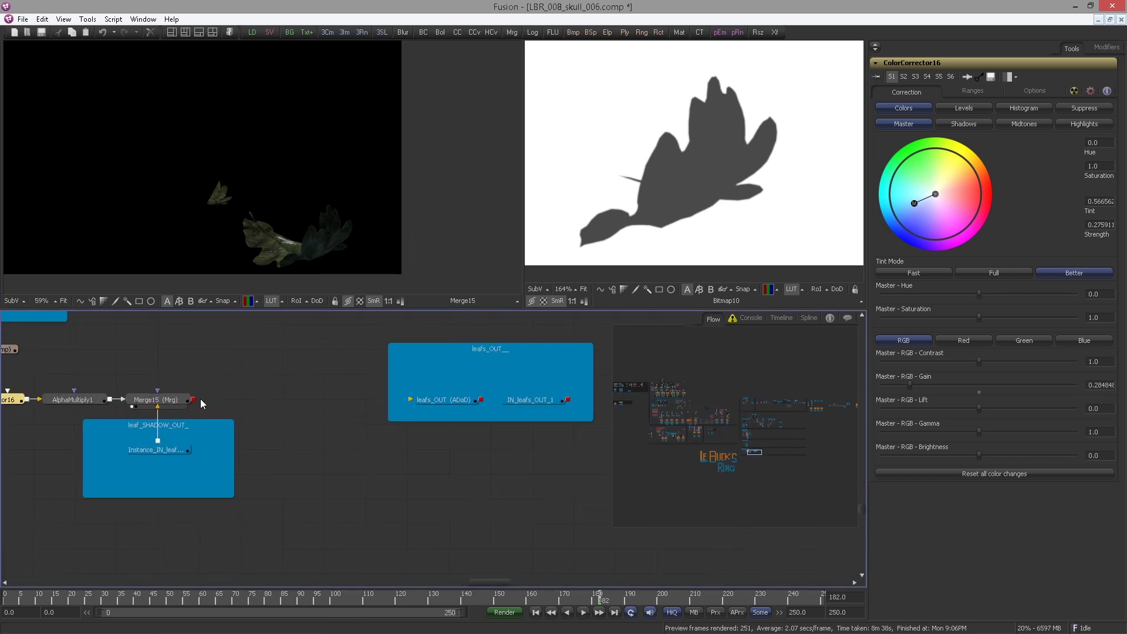
{"action": "left_click_drag", "start_coordinate": [350, 435], "coordinate": [318, 406]}
{"action": "left_click", "coordinate": [382, 385]}
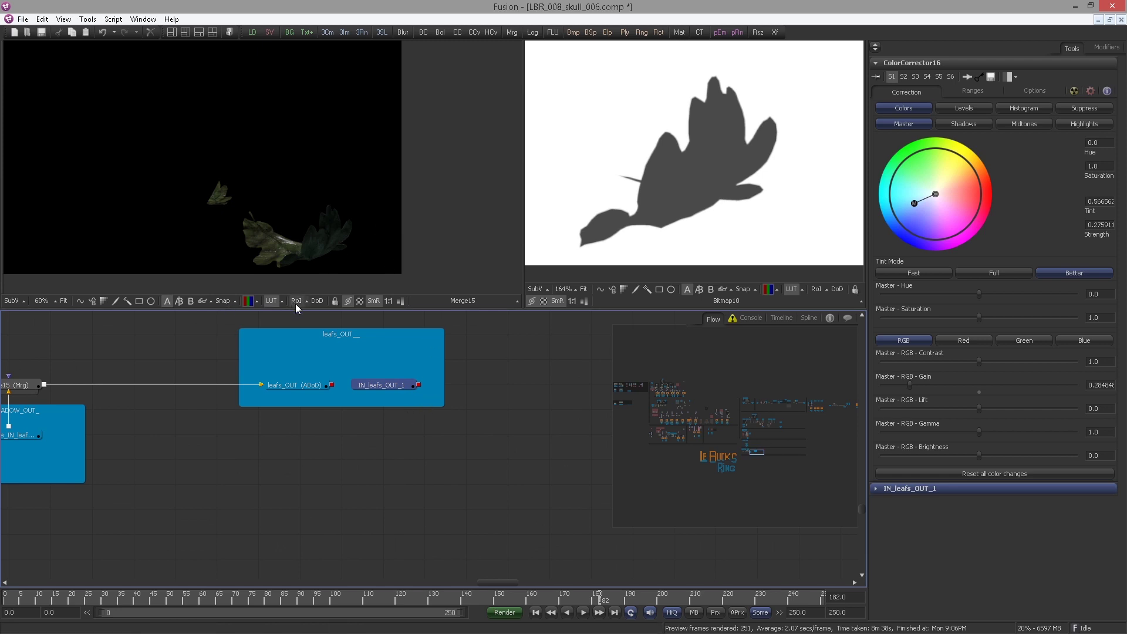
Turn the checker underlay back on in the first viewer and check the composited leaf with its shadow.
{"action": "left_click", "coordinate": [360, 300]}
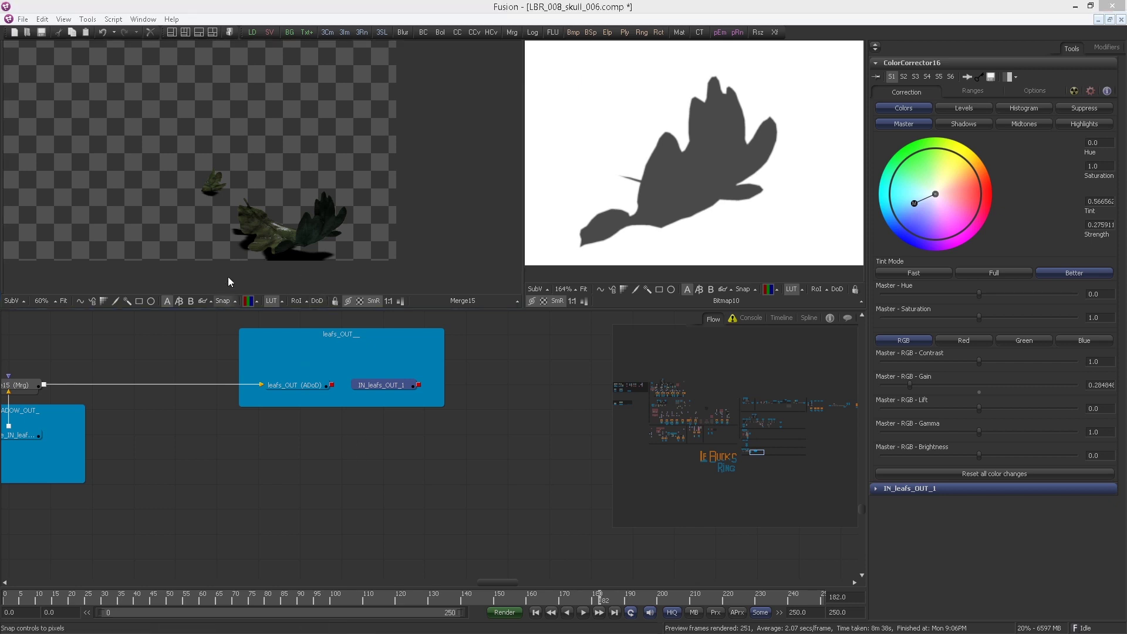
{"action": "scroll", "coordinate": [335, 259], "scroll_direction": "up", "scroll_amount": 5}
{"action": "scroll", "coordinate": [362, 410], "scroll_direction": "down", "scroll_amount": 6}
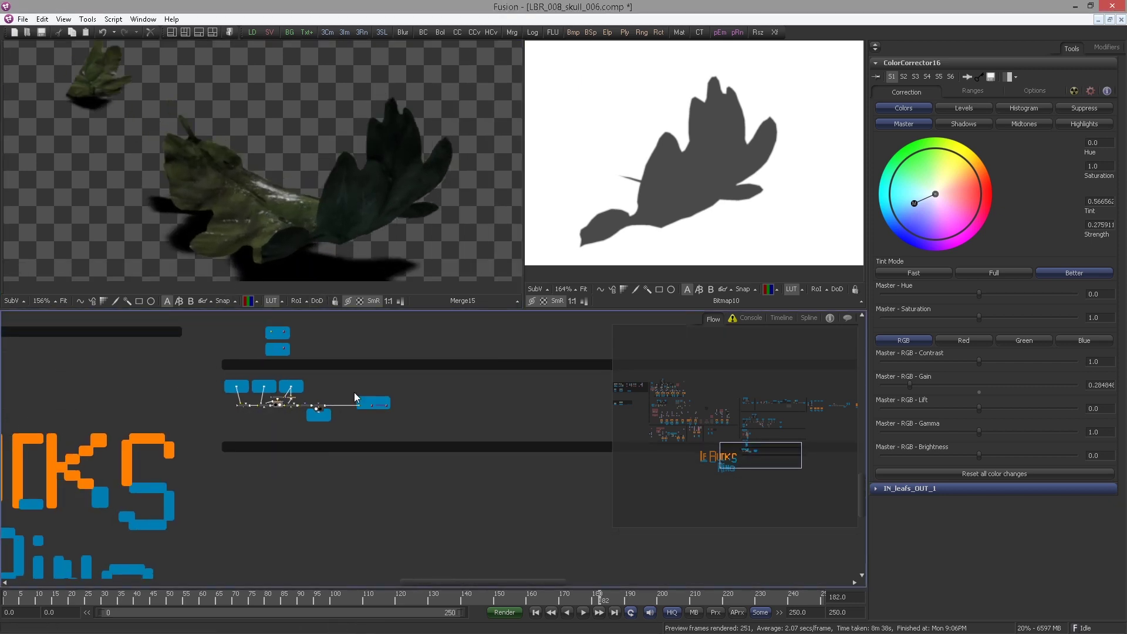
Place an instance of IN_leafs_OUT_1 in the leafs_1 group of the main composite.
{"action": "left_click_drag", "start_coordinate": [776, 452], "coordinate": [776, 406]}
{"action": "scroll", "coordinate": [511, 453], "scroll_direction": "up", "scroll_amount": 5}
{"action": "left_click_drag", "start_coordinate": [250, 433], "coordinate": [125, 445]}
{"action": "left_click_drag", "start_coordinate": [351, 427], "coordinate": [225, 465]}
{"action": "scroll", "coordinate": [225, 466], "scroll_direction": "up", "scroll_amount": 3}
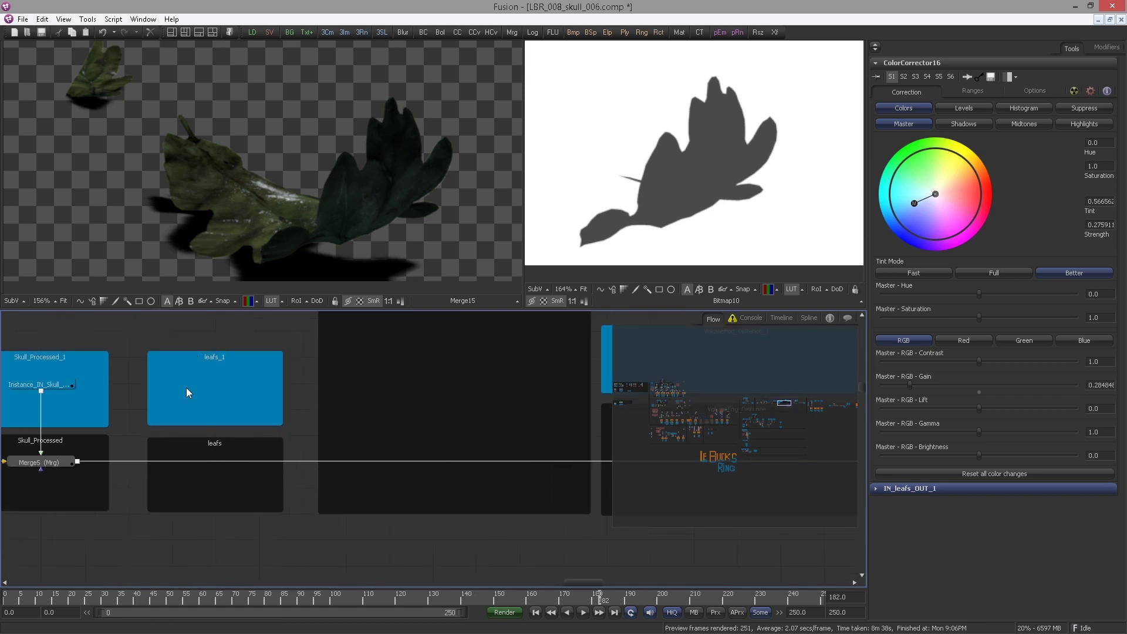
{"action": "left_click", "coordinate": [189, 382]}
{"action": "left_click_drag", "start_coordinate": [312, 404], "coordinate": [332, 396]}
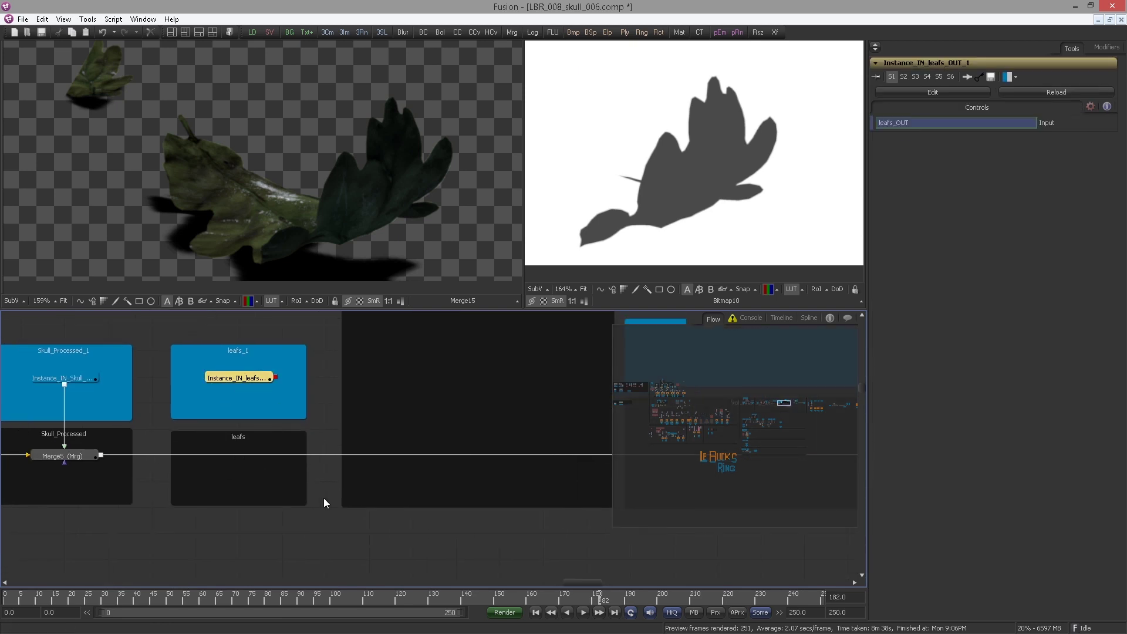
Add a Merge in the leafs group after the skull Merge and connect the leafs instance as its foreground.
{"action": "left_click", "coordinate": [258, 531]}
{"action": "key", "text": "ctrl+space"}
{"action": "type", "text": "merge"}
{"action": "key", "text": "Return"}
{"action": "left_click_drag", "start_coordinate": [246, 531], "coordinate": [257, 453]}
{"action": "left_click_drag", "start_coordinate": [277, 377], "coordinate": [238, 447]}
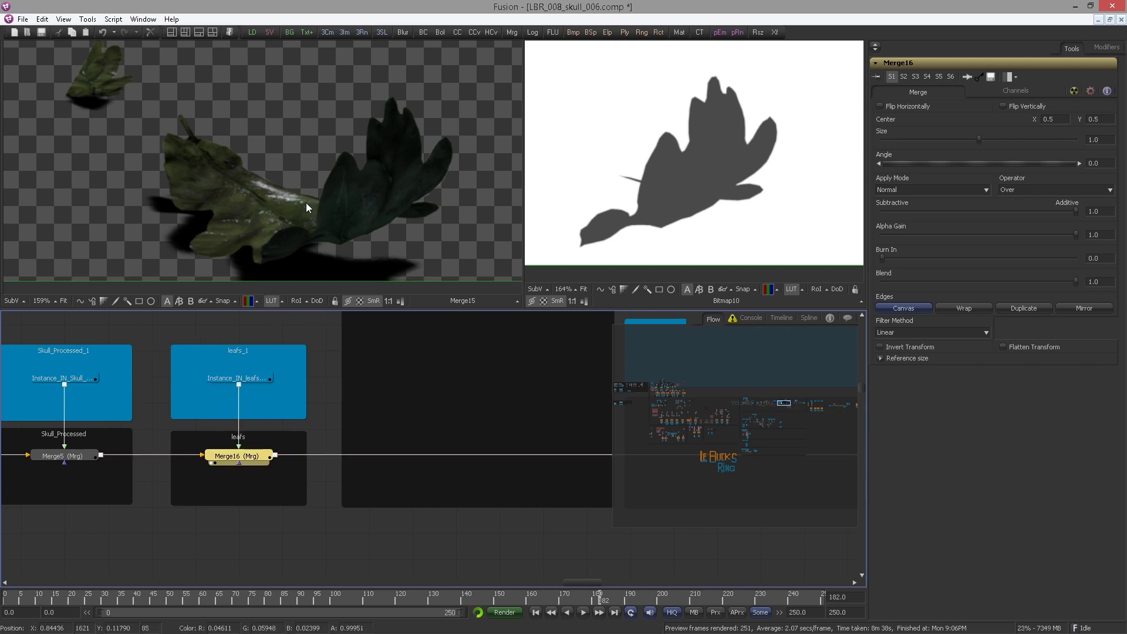
Display the leafs Merge in the first viewer and examine how the leaf sits against the background.
{"action": "key", "text": "1"}
{"action": "scroll", "coordinate": [133, 185], "scroll_direction": "down", "scroll_amount": 3}
{"action": "scroll", "coordinate": [185, 188], "scroll_direction": "up", "scroll_amount": 2}
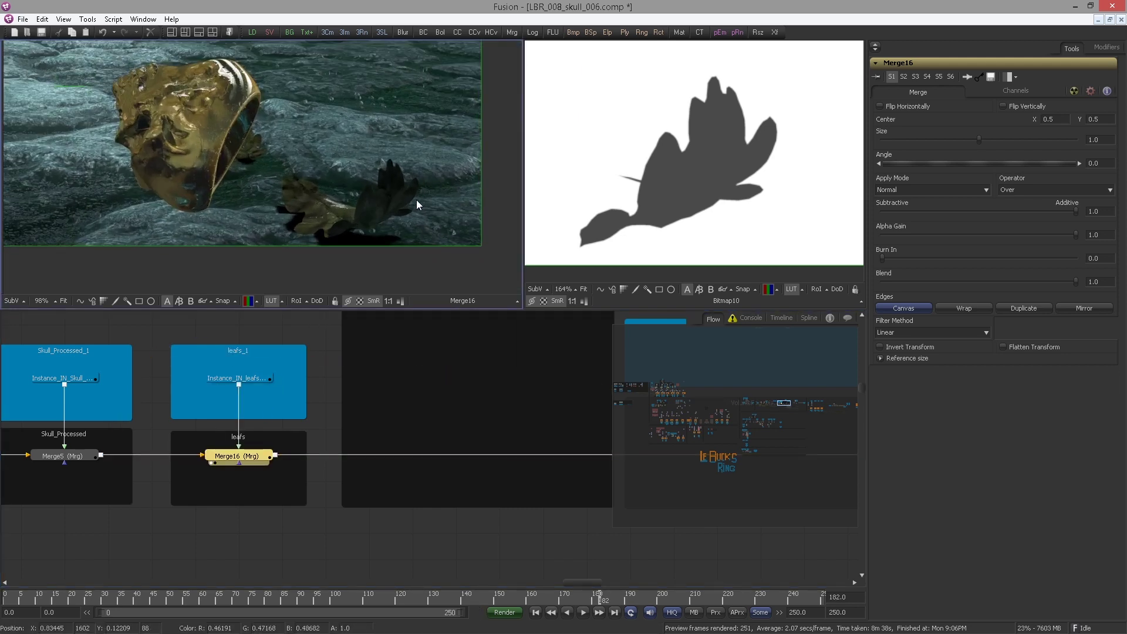
{"action": "scroll", "coordinate": [416, 200], "scroll_direction": "up", "scroll_amount": 2}
{"action": "scroll", "coordinate": [286, 170], "scroll_direction": "up", "scroll_amount": 2}
{"action": "left_click_drag", "start_coordinate": [306, 221], "coordinate": [254, 168]}
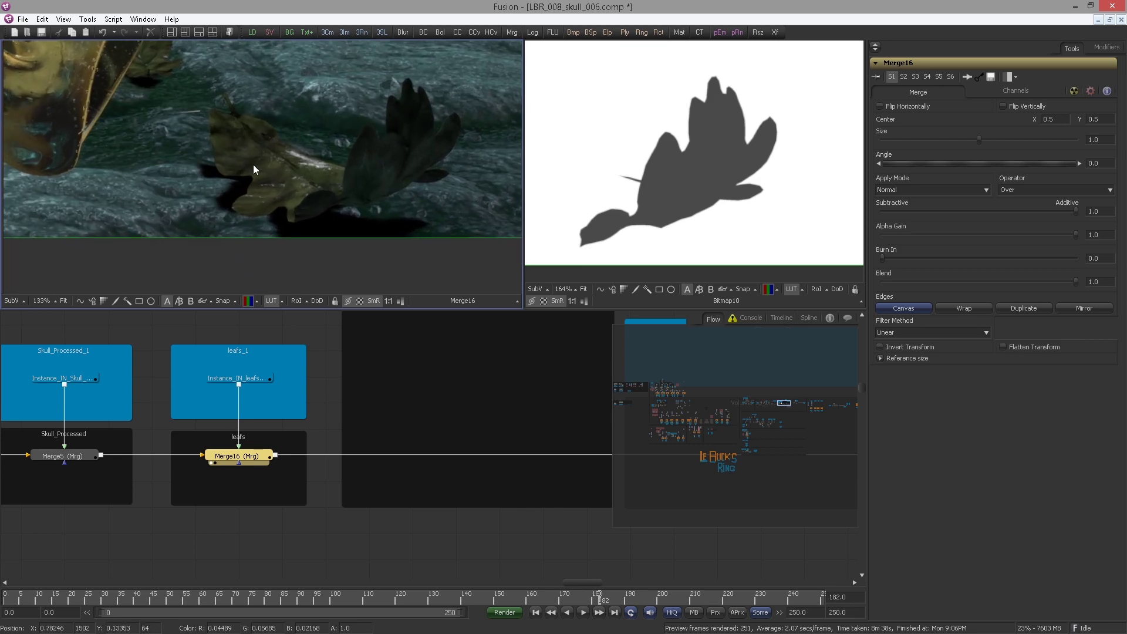
Lower the material opacity of ReplaceMaterial3D13 in the leaf_Shadow_Project group to 0.845.
{"action": "left_click_drag", "start_coordinate": [354, 213], "coordinate": [380, 212]}
{"action": "left_click_drag", "start_coordinate": [360, 443], "coordinate": [340, 455]}
{"action": "scroll", "coordinate": [339, 455], "scroll_direction": "down", "scroll_amount": 8}
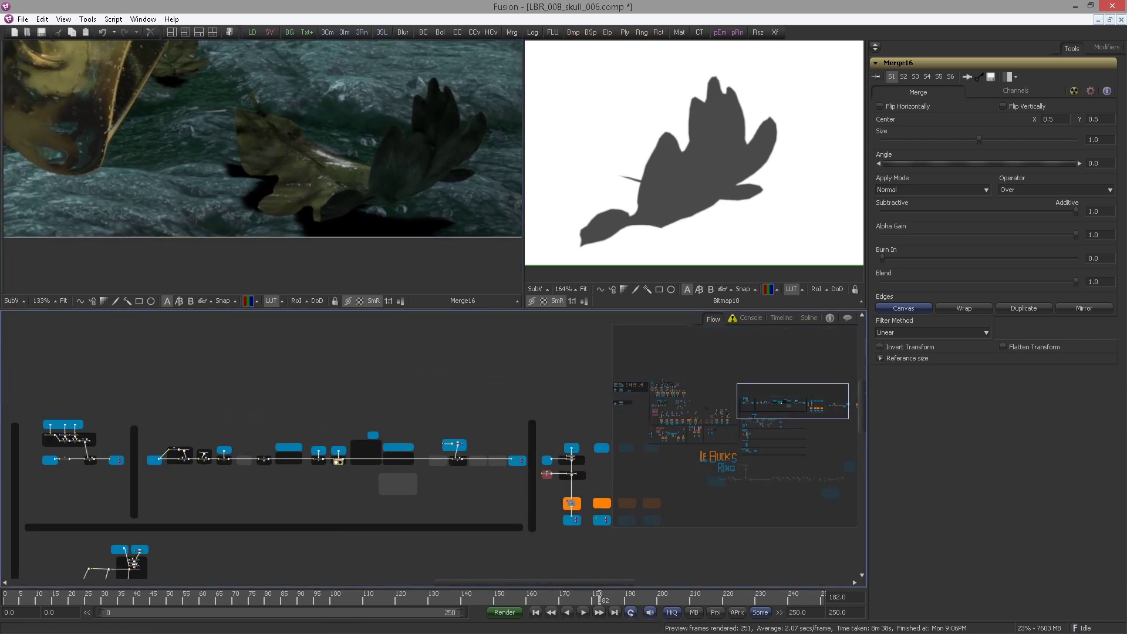
{"action": "left_click_drag", "start_coordinate": [24, 452], "coordinate": [294, 322]}
{"action": "left_click_drag", "start_coordinate": [219, 473], "coordinate": [629, 470]}
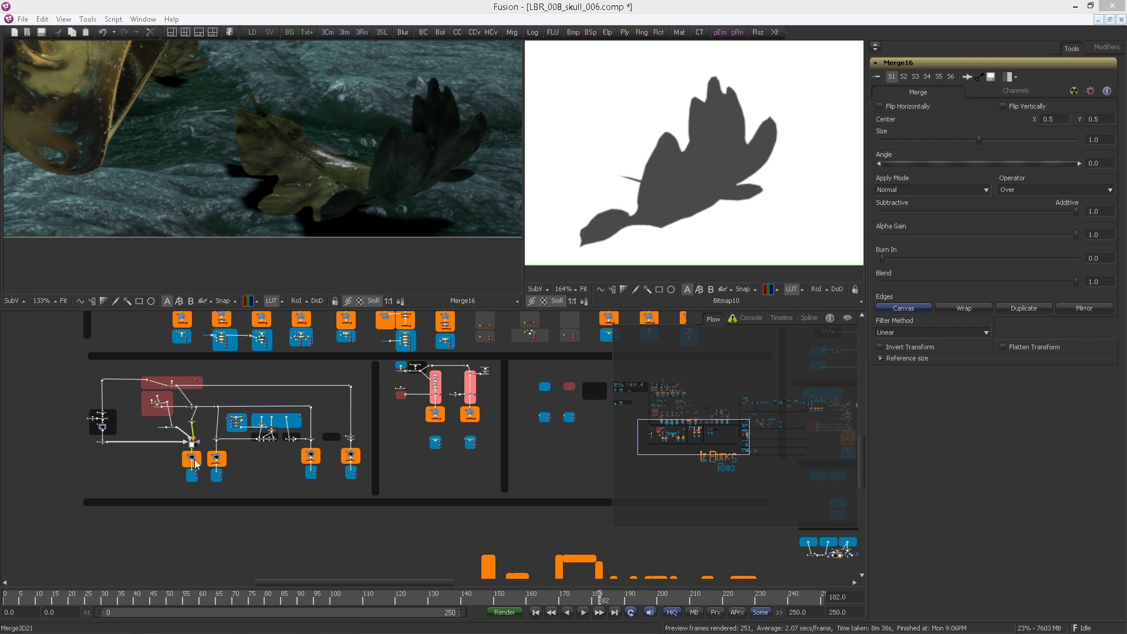
{"action": "scroll", "coordinate": [190, 461], "scroll_direction": "up", "scroll_amount": 5}
{"action": "left_click_drag", "start_coordinate": [146, 380], "coordinate": [405, 432]}
{"action": "scroll", "coordinate": [333, 429], "scroll_direction": "up", "scroll_amount": 4}
{"action": "left_click_drag", "start_coordinate": [333, 429], "coordinate": [383, 484]}
{"action": "left_click", "coordinate": [311, 361]}
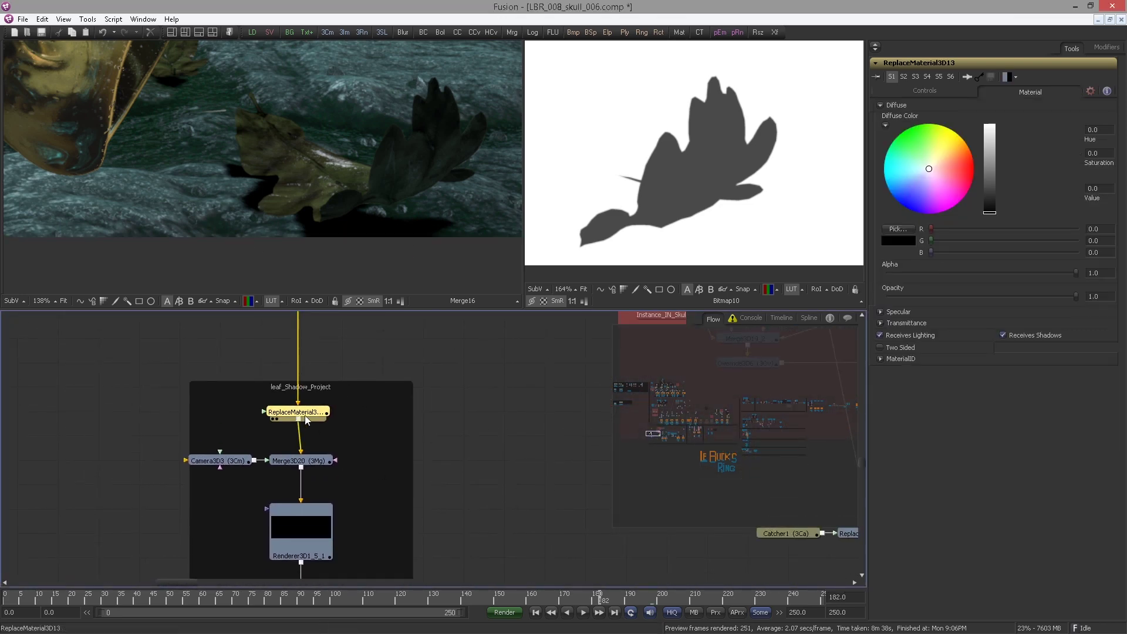
{"action": "left_click_drag", "start_coordinate": [394, 429], "coordinate": [323, 417]}
{"action": "left_click", "coordinate": [1067, 297]}
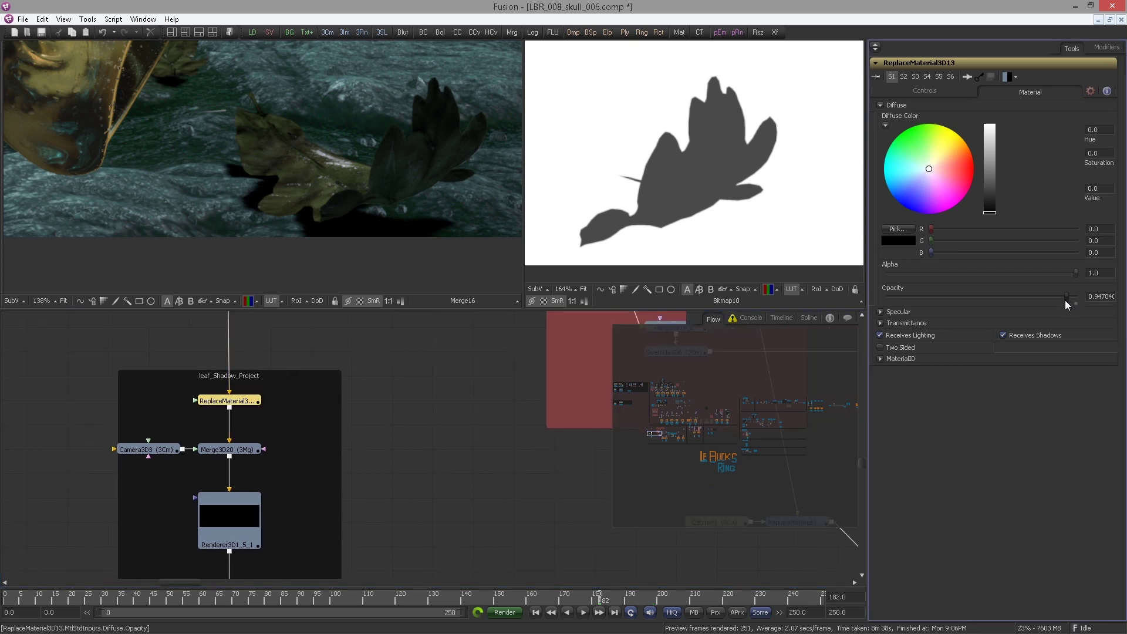
{"action": "left_click_drag", "start_coordinate": [1066, 297], "coordinate": [1050, 297]}
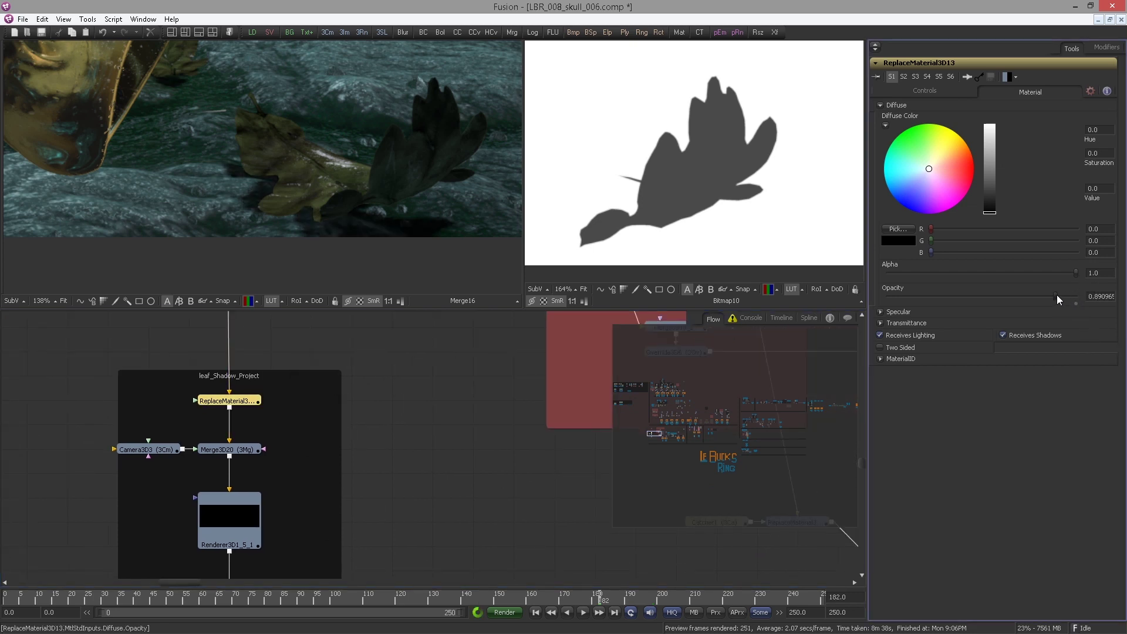
{"action": "left_click", "coordinate": [1100, 297]}
{"action": "type", "text": "0."}
Check the leaf's shadow in the first viewer and reset the shadow material's opacity to its default of 1.0.
{"action": "scroll", "coordinate": [342, 235], "scroll_direction": "up", "scroll_amount": 3}
{"action": "left_click_drag", "start_coordinate": [399, 212], "coordinate": [367, 196]}
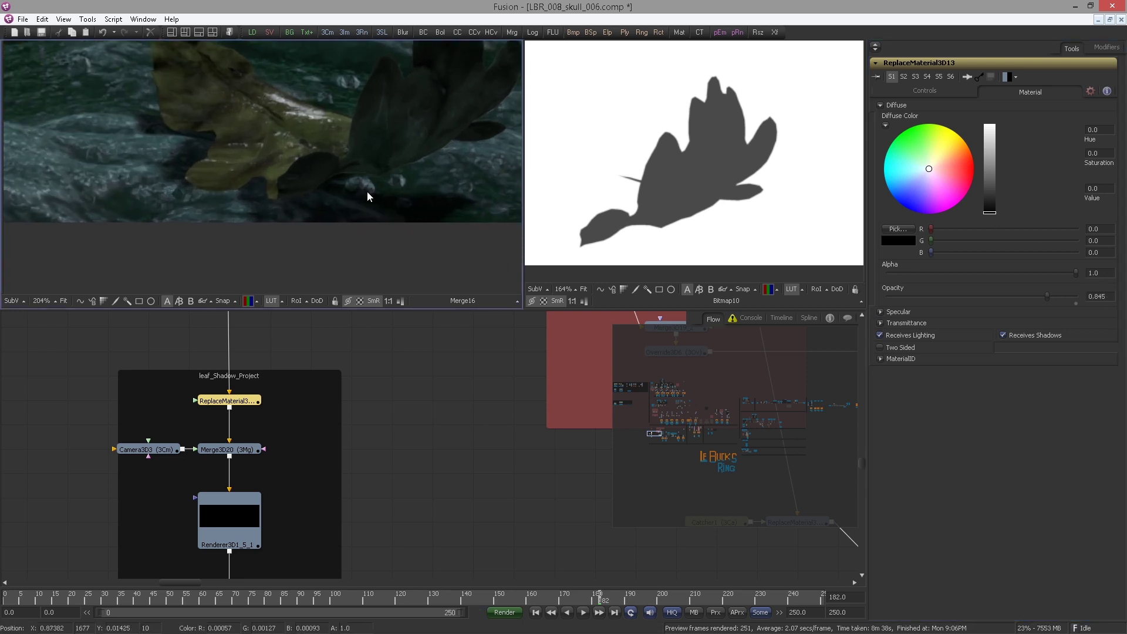
{"action": "left_click", "coordinate": [1077, 304]}
{"action": "left_click", "coordinate": [1078, 304]}
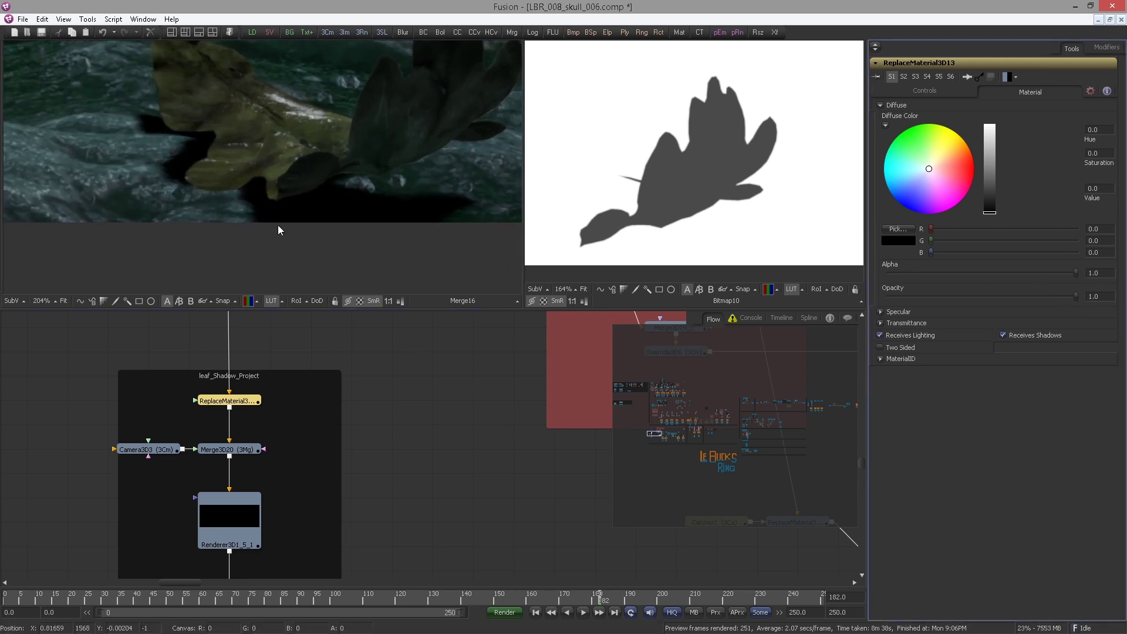
Inspect the leaf_Shadow_Project replace-material output and its Renderer3D1_5_1 render in the second viewer.
{"action": "left_click_drag", "start_coordinate": [236, 395], "coordinate": [675, 211]}
{"action": "left_click_drag", "start_coordinate": [246, 431], "coordinate": [738, 172]}
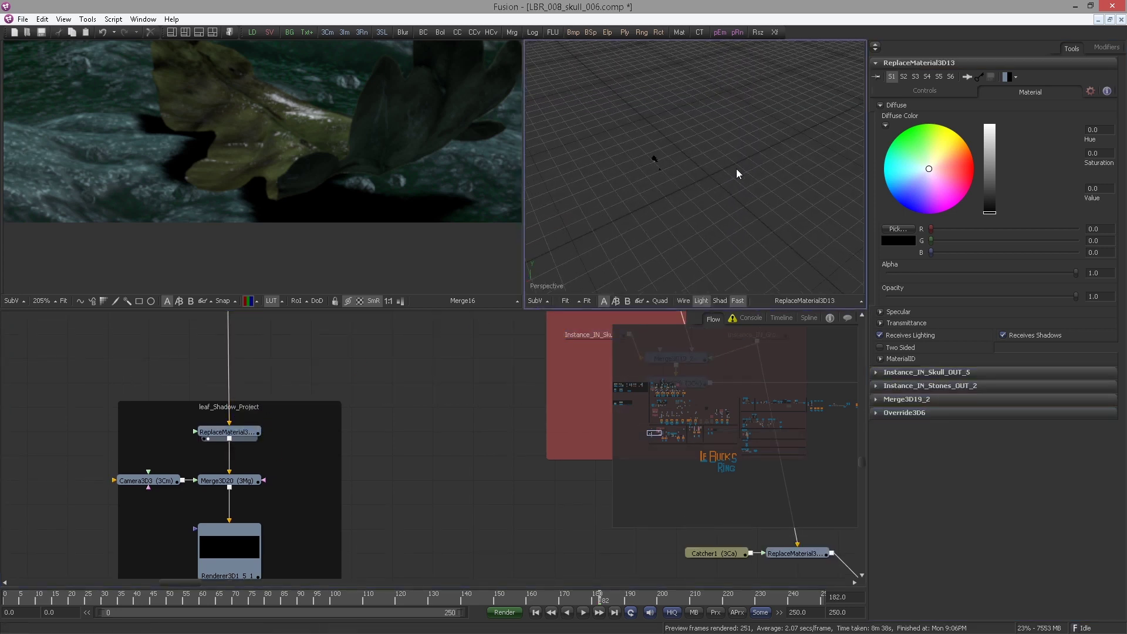
{"action": "left_click_drag", "start_coordinate": [252, 553], "coordinate": [668, 198]}
{"action": "scroll", "coordinate": [670, 202], "scroll_direction": "up", "scroll_amount": 3}
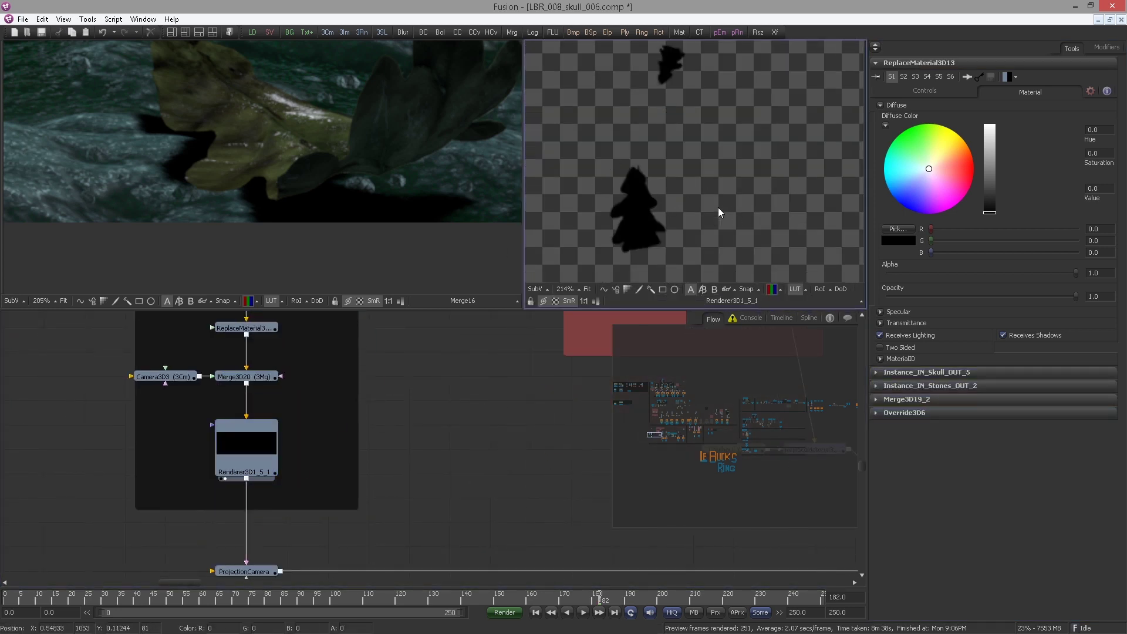
Display the leaf_Shadow_OUT renderer in the second viewer and inspect the projected shadow up close.
{"action": "scroll", "coordinate": [290, 404], "scroll_direction": "down", "scroll_amount": 2}
{"action": "scroll", "coordinate": [291, 463], "scroll_direction": "down", "scroll_amount": 2}
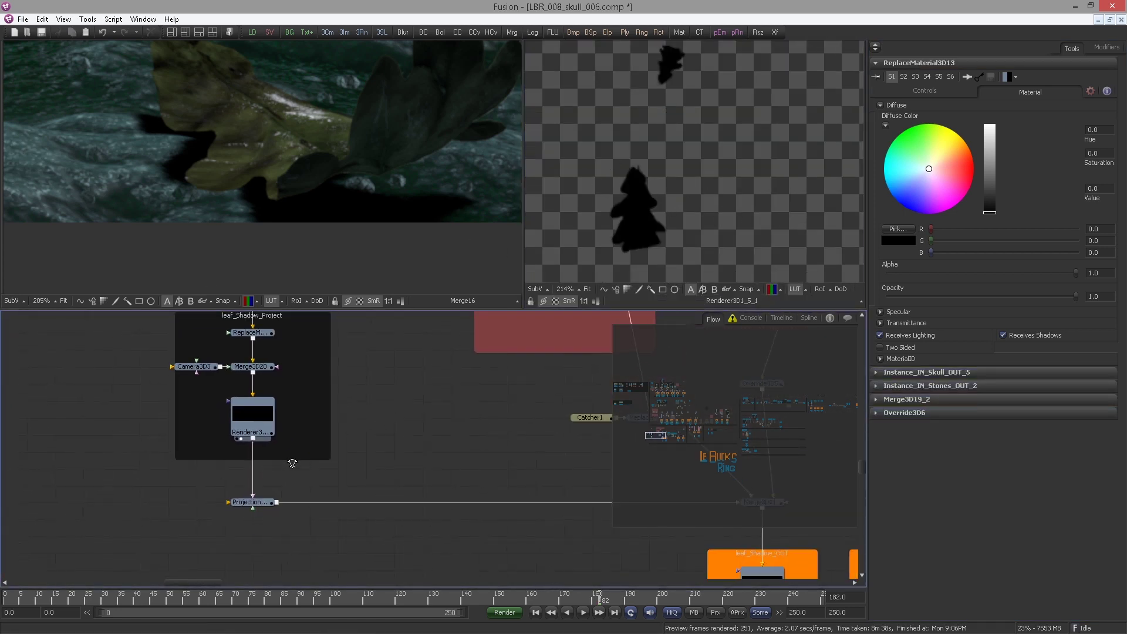
{"action": "scroll", "coordinate": [298, 464], "scroll_direction": "down", "scroll_amount": 3}
{"action": "left_click_drag", "start_coordinate": [538, 563], "coordinate": [362, 482]}
{"action": "scroll", "coordinate": [361, 476], "scroll_direction": "up", "scroll_amount": 3}
{"action": "left_click_drag", "start_coordinate": [400, 352], "coordinate": [663, 226]}
{"action": "left_click_drag", "start_coordinate": [669, 247], "coordinate": [731, 206]}
{"action": "scroll", "coordinate": [731, 212], "scroll_direction": "up", "scroll_amount": 2}
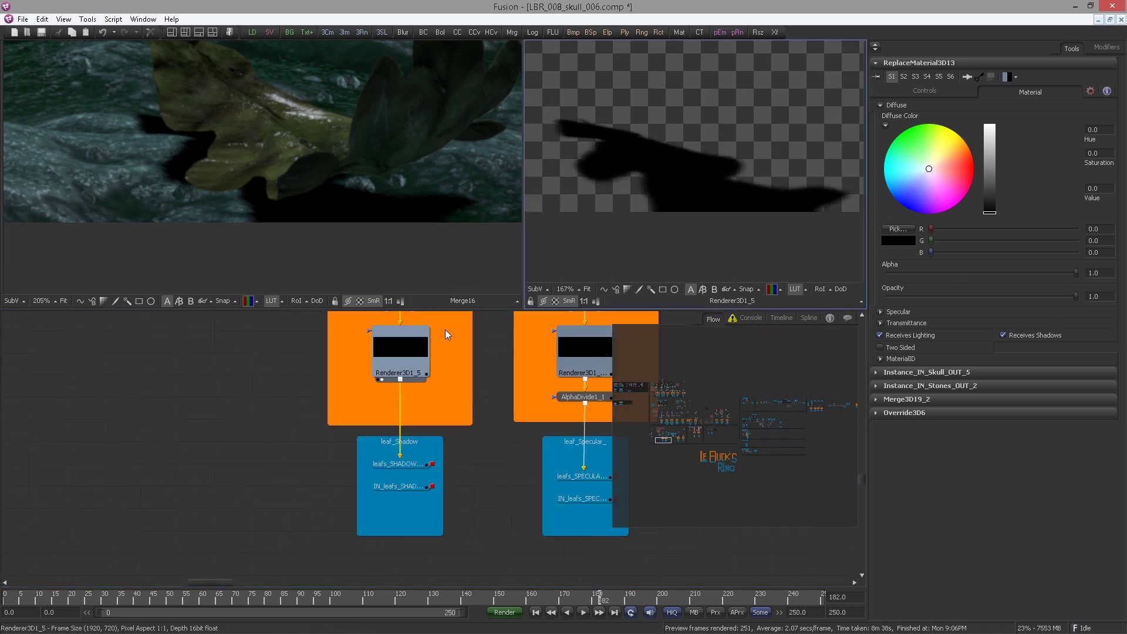
Add a Blur with the Gaussian filter after the leaf_Shadow_OUT renderer and display it in the second viewer.
{"action": "left_click", "coordinate": [411, 360]}
{"action": "key", "text": "ctrl+space"}
{"action": "type", "text": "blur"}
{"action": "key", "text": "Return"}
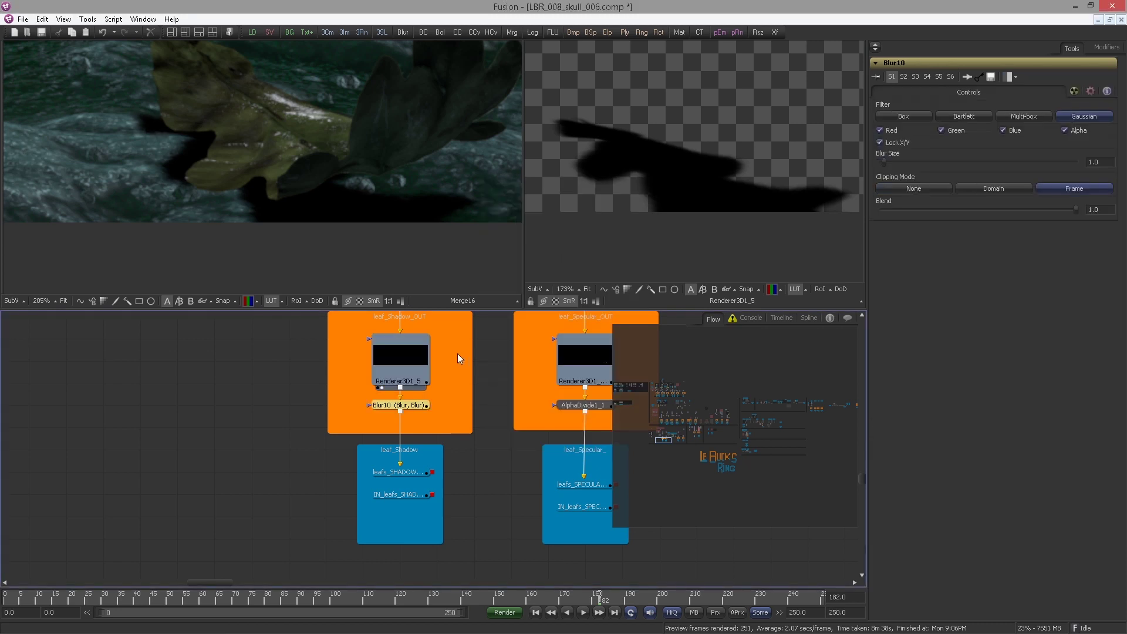
{"action": "key", "text": "2"}
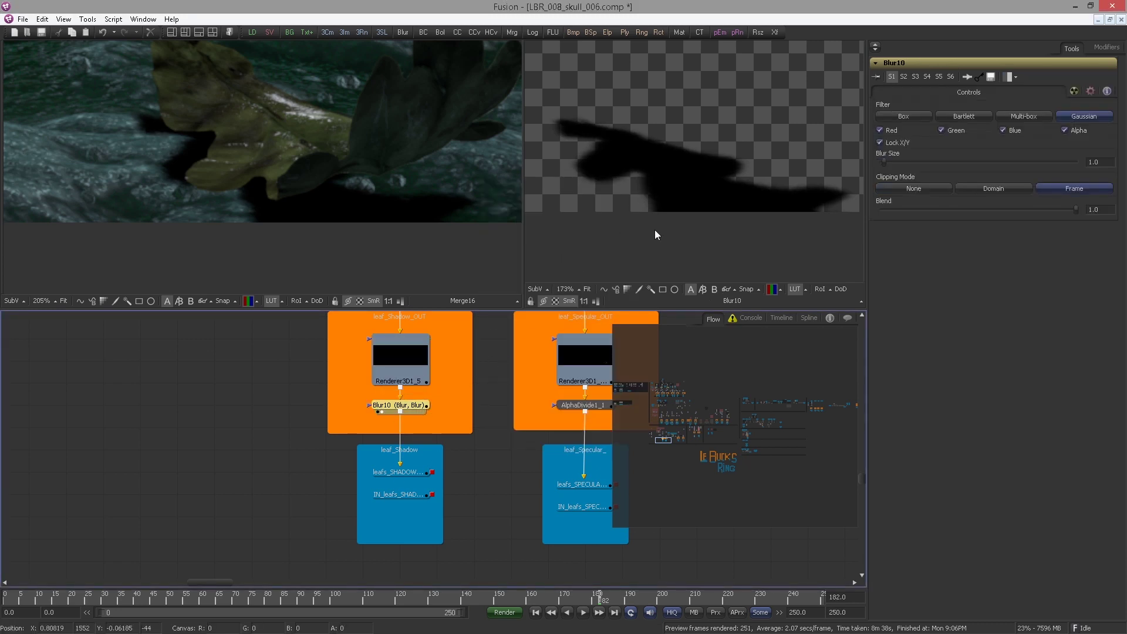
{"action": "left_click", "coordinate": [923, 118]}
{"action": "left_click", "coordinate": [1085, 117]}
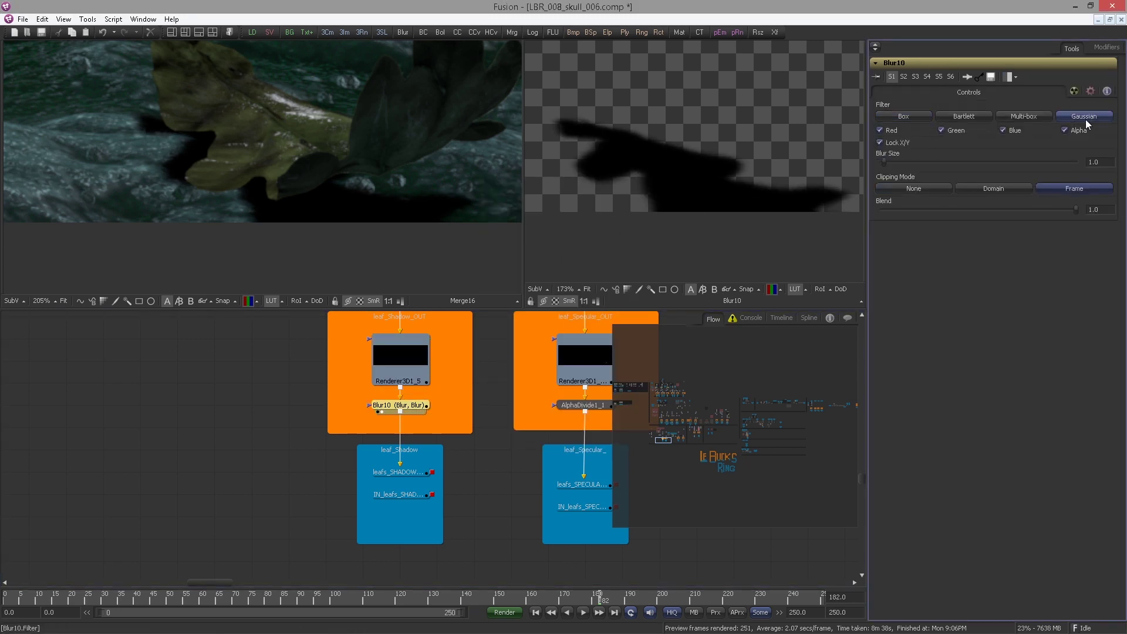
Set the opacity of ReplaceMaterial3D13 in the leaf_Shadow_Project group to 0.845.
{"action": "scroll", "coordinate": [276, 412], "scroll_direction": "down", "scroll_amount": 3}
{"action": "left_click_drag", "start_coordinate": [141, 385], "coordinate": [475, 578]}
{"action": "scroll", "coordinate": [395, 497], "scroll_direction": "up", "scroll_amount": 6}
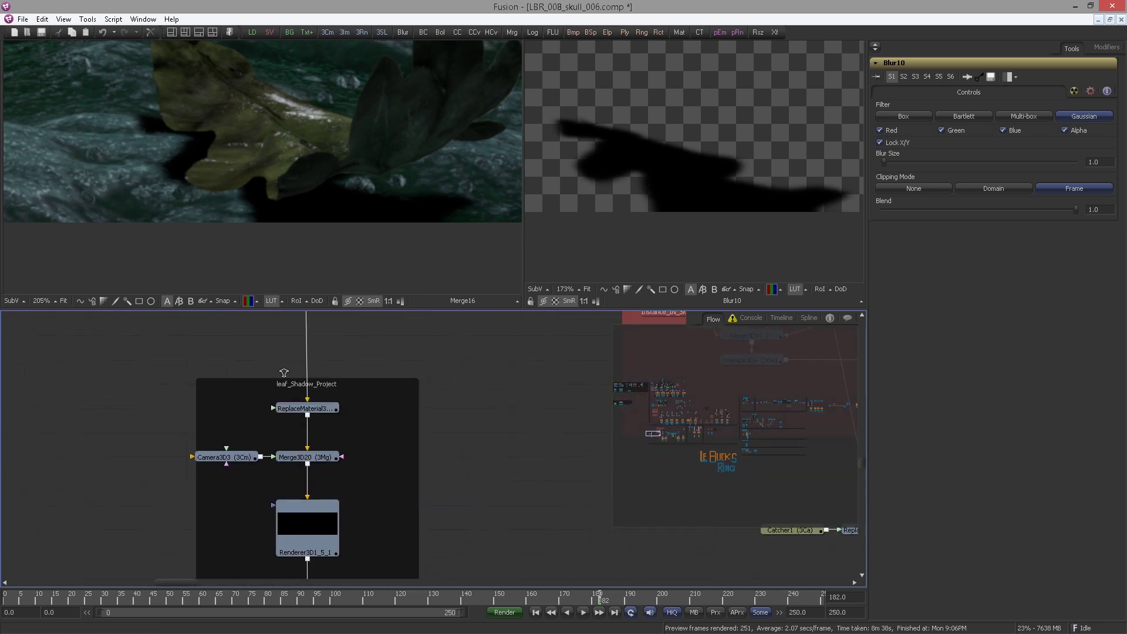
{"action": "left_click", "coordinate": [332, 429]}
{"action": "left_click", "coordinate": [1093, 296]}
{"action": "type", "text": "0.845"}
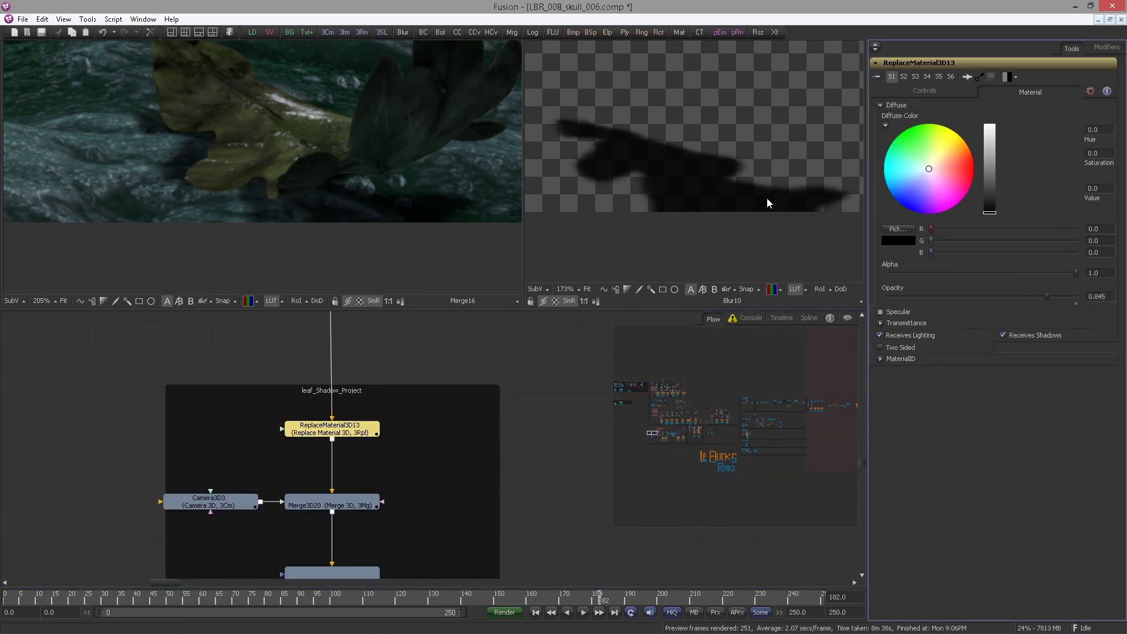
Display ColorCorrector7 at the end of the grading chain in the first viewer.
{"action": "scroll", "coordinate": [172, 179], "scroll_direction": "down", "scroll_amount": 5}
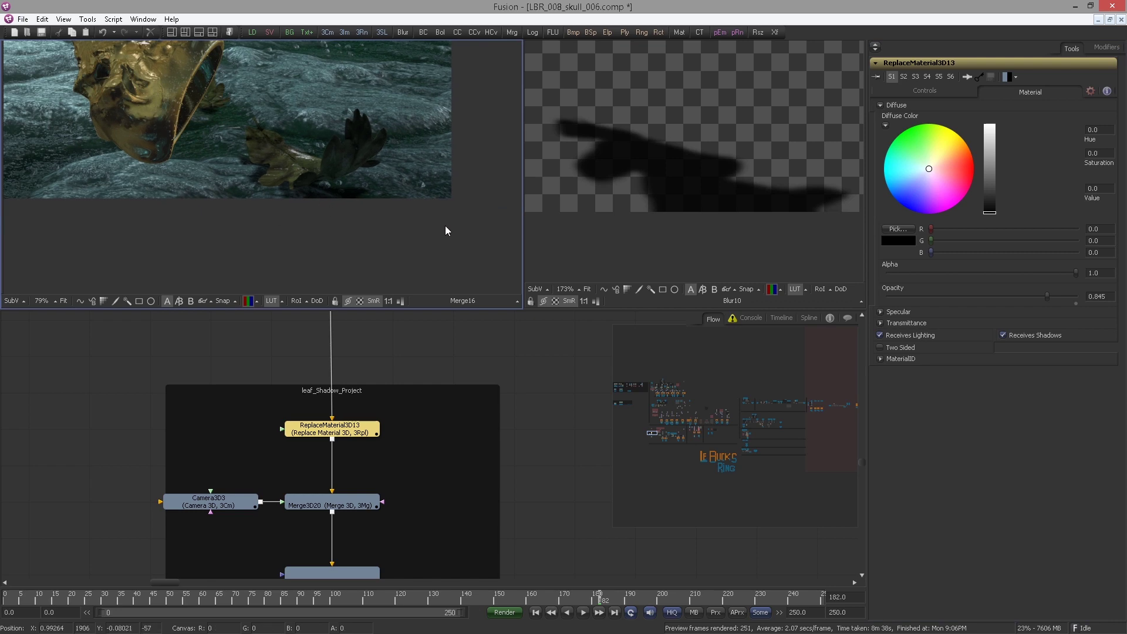
{"action": "scroll", "coordinate": [111, 435], "scroll_direction": "down", "scroll_amount": 10}
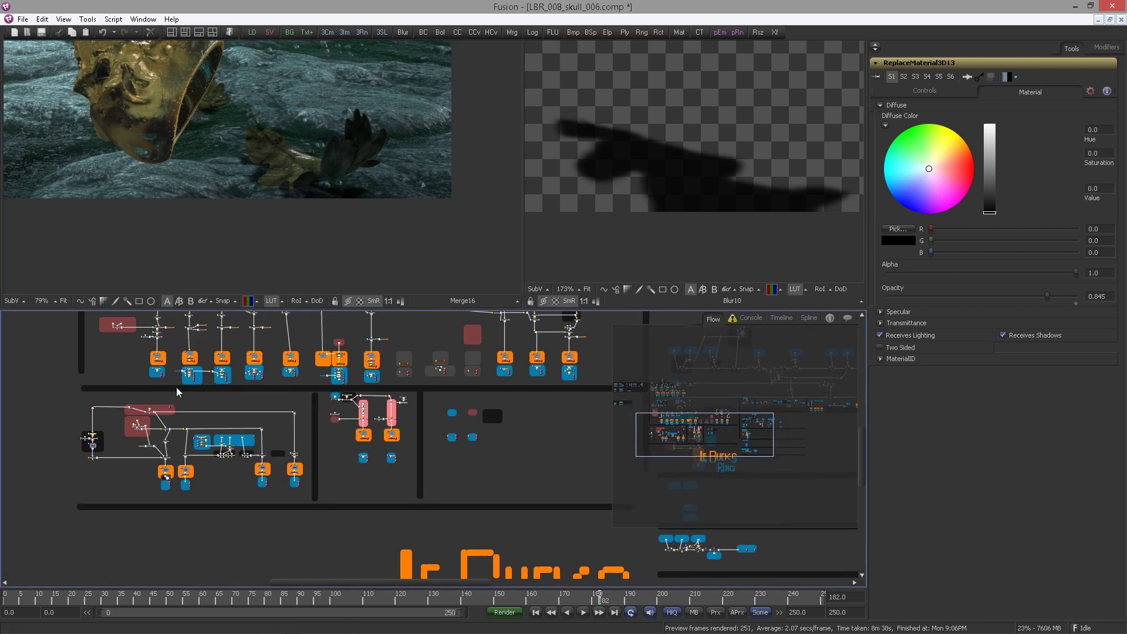
{"action": "scroll", "coordinate": [188, 264], "scroll_direction": "down", "scroll_amount": 2}
{"action": "scroll", "coordinate": [189, 259], "scroll_direction": "down", "scroll_amount": 1}
{"action": "left_click_drag", "start_coordinate": [189, 258], "coordinate": [273, 288]}
{"action": "left_click_drag", "start_coordinate": [448, 458], "coordinate": [45, 457]}
{"action": "left_click_drag", "start_coordinate": [493, 382], "coordinate": [279, 497]}
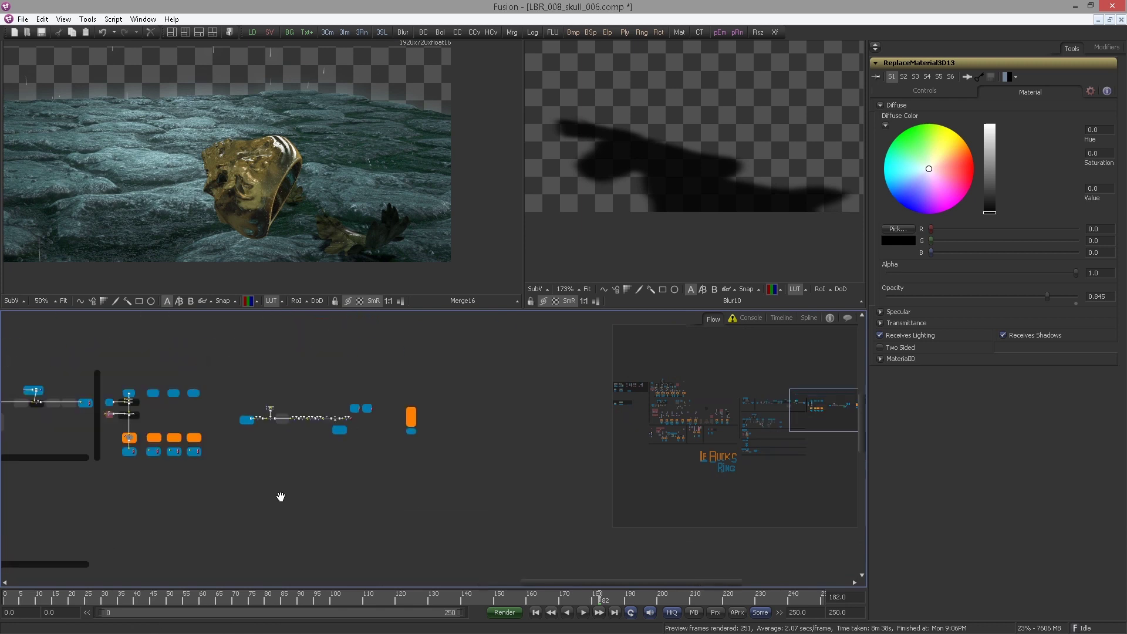
{"action": "scroll", "coordinate": [351, 514], "scroll_direction": "up", "scroll_amount": 7}
{"action": "scroll", "coordinate": [351, 514], "scroll_direction": "up", "scroll_amount": 4}
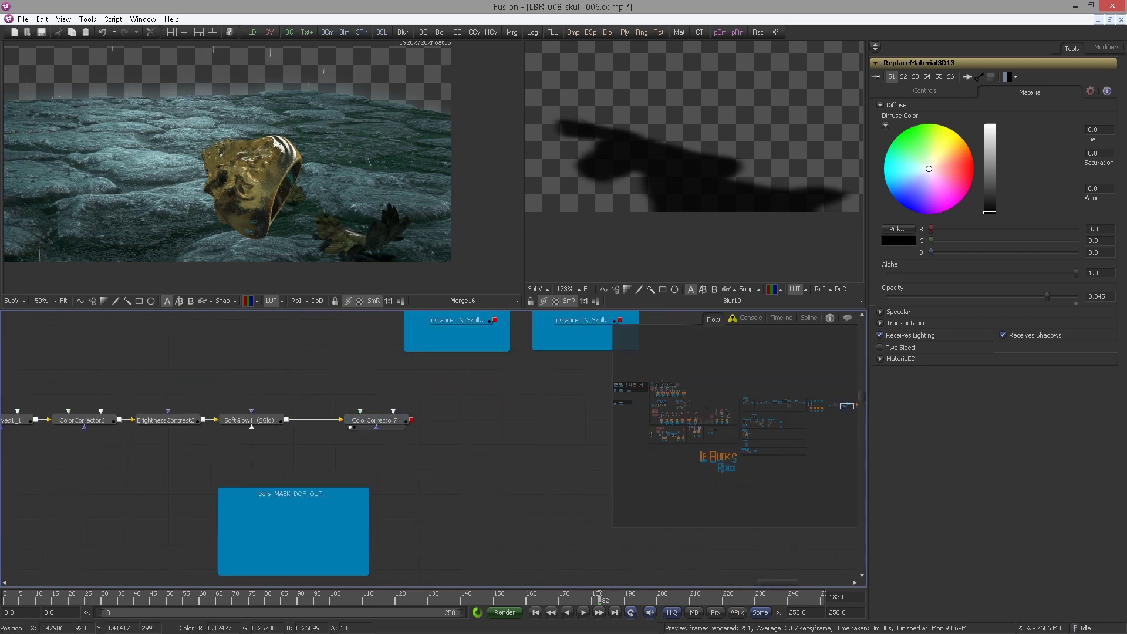
{"action": "key", "text": "1"}
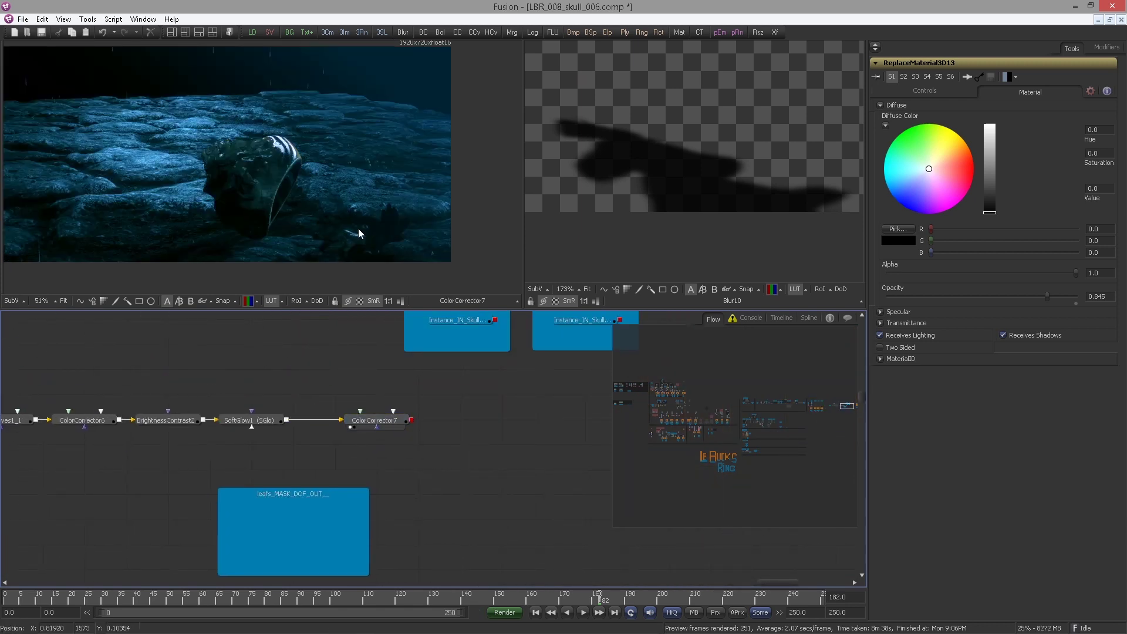
Widen the first viewer and examine the leaf and its shadow in the graded shot.
{"action": "left_click_drag", "start_coordinate": [434, 200], "coordinate": [449, 193]}
{"action": "left_click_drag", "start_coordinate": [525, 196], "coordinate": [673, 201]}
{"action": "scroll", "coordinate": [498, 219], "scroll_direction": "up", "scroll_amount": 5}
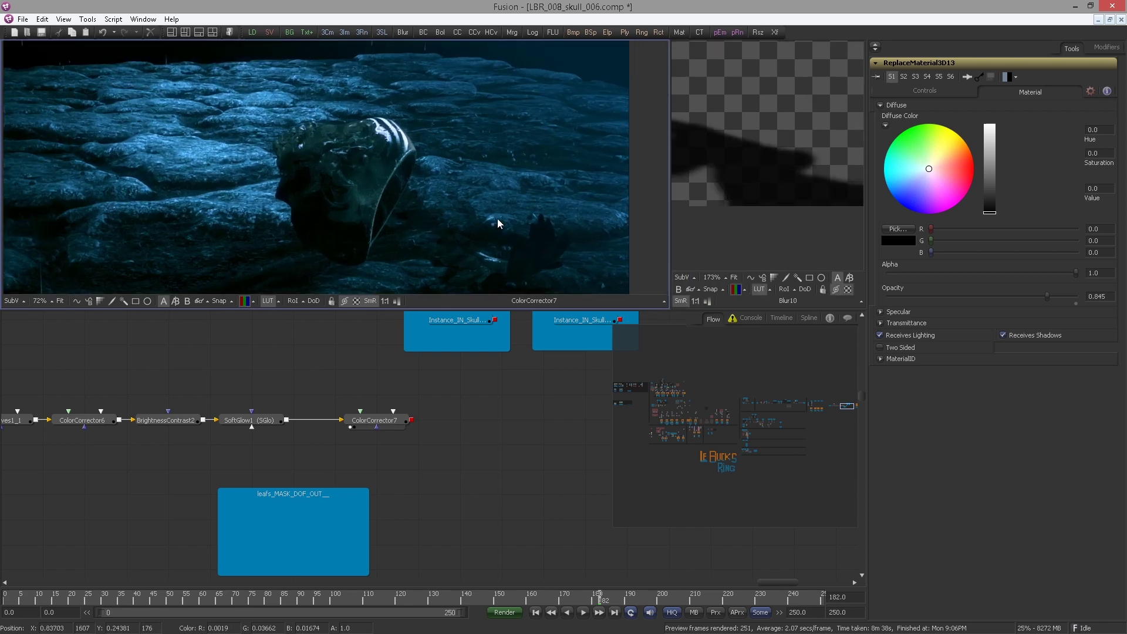
{"action": "mouse_move", "coordinate": [499, 276]}
{"action": "left_mouse_down"}
{"action": "mouse_move", "coordinate": [506, 210]}
{"action": "mouse_move", "coordinate": [481, 267]}
{"action": "left_mouse_up"}
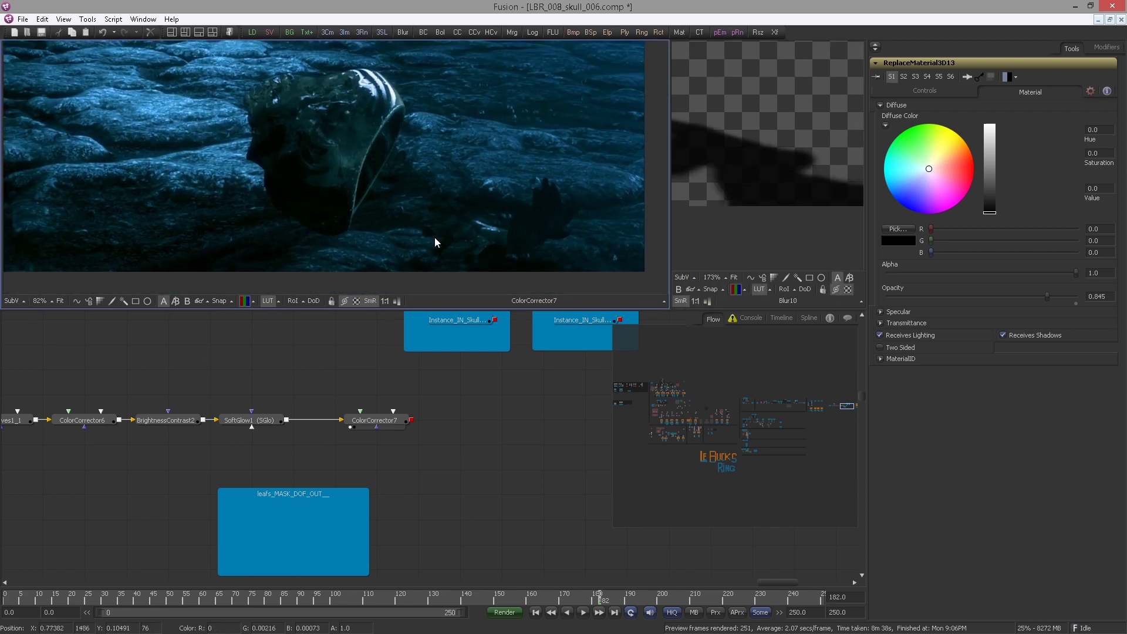
Set the ProjectionCamera's X Offset to about 0.3395 and its Y Offset to about 1.403.
{"action": "scroll", "coordinate": [346, 418], "scroll_direction": "down", "scroll_amount": 8}
{"action": "left_click_drag", "start_coordinate": [182, 414], "coordinate": [845, 364]}
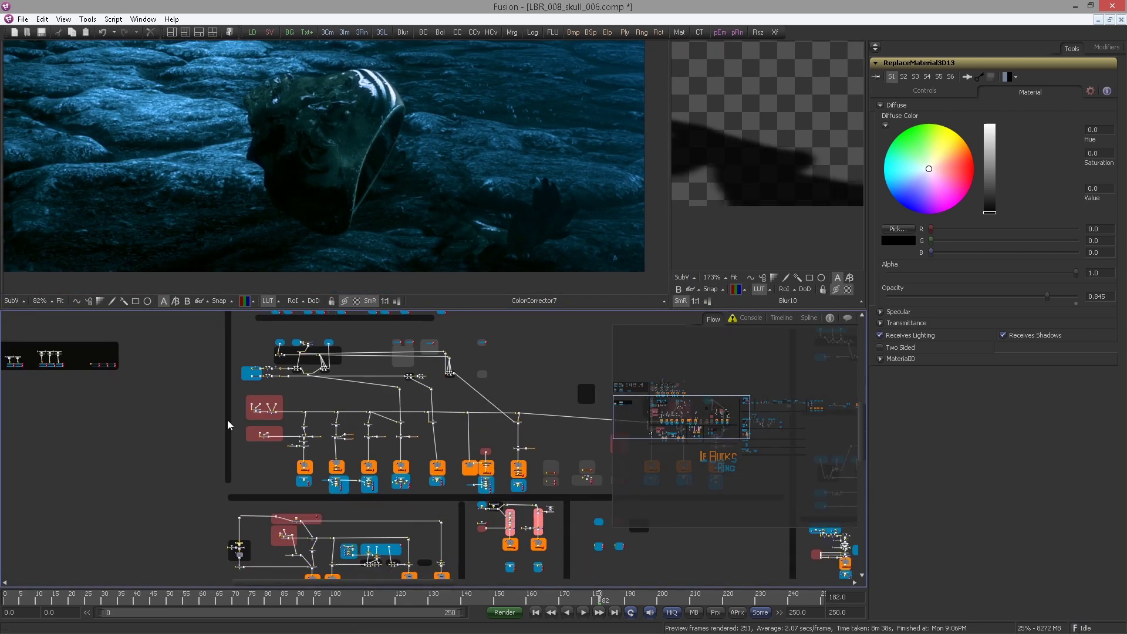
{"action": "left_click_drag", "start_coordinate": [135, 427], "coordinate": [303, 304]}
{"action": "scroll", "coordinate": [372, 435], "scroll_direction": "up", "scroll_amount": 6}
{"action": "left_click", "coordinate": [338, 470]}
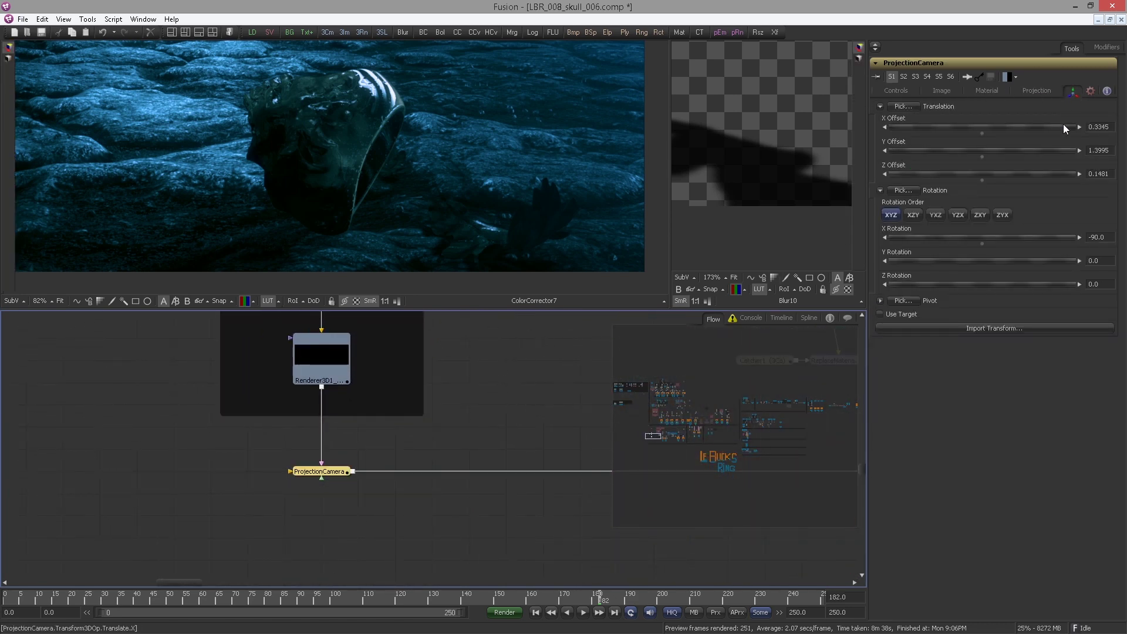
{"action": "left_click", "coordinate": [911, 127]}
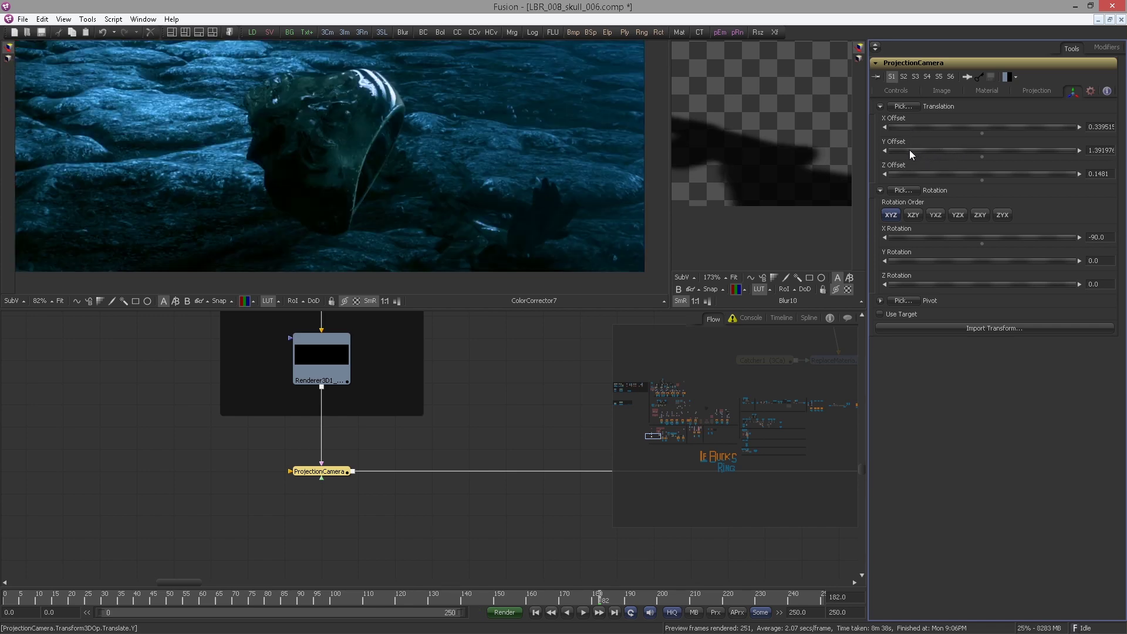
{"action": "left_click_drag", "start_coordinate": [915, 151], "coordinate": [915, 150]}
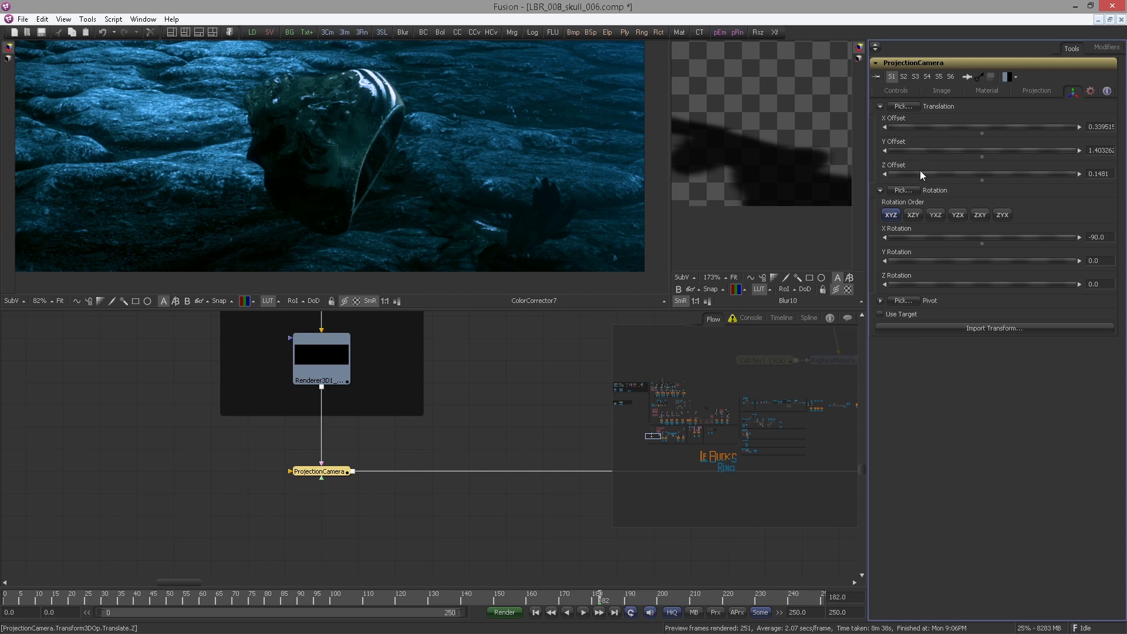
Display the ProjectionCamera in the second viewer, set its Y Offset to about 1.412, and check the shadow in the graded shot.
{"action": "left_click_drag", "start_coordinate": [322, 473], "coordinate": [676, 193]}
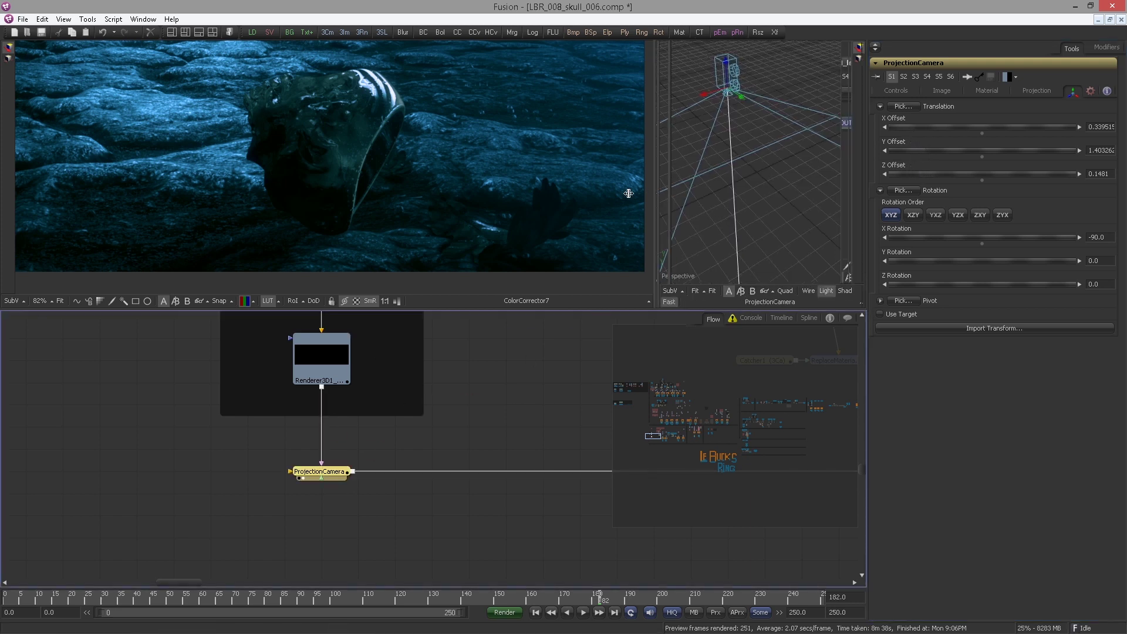
{"action": "left_click_drag", "start_coordinate": [917, 153], "coordinate": [922, 157]}
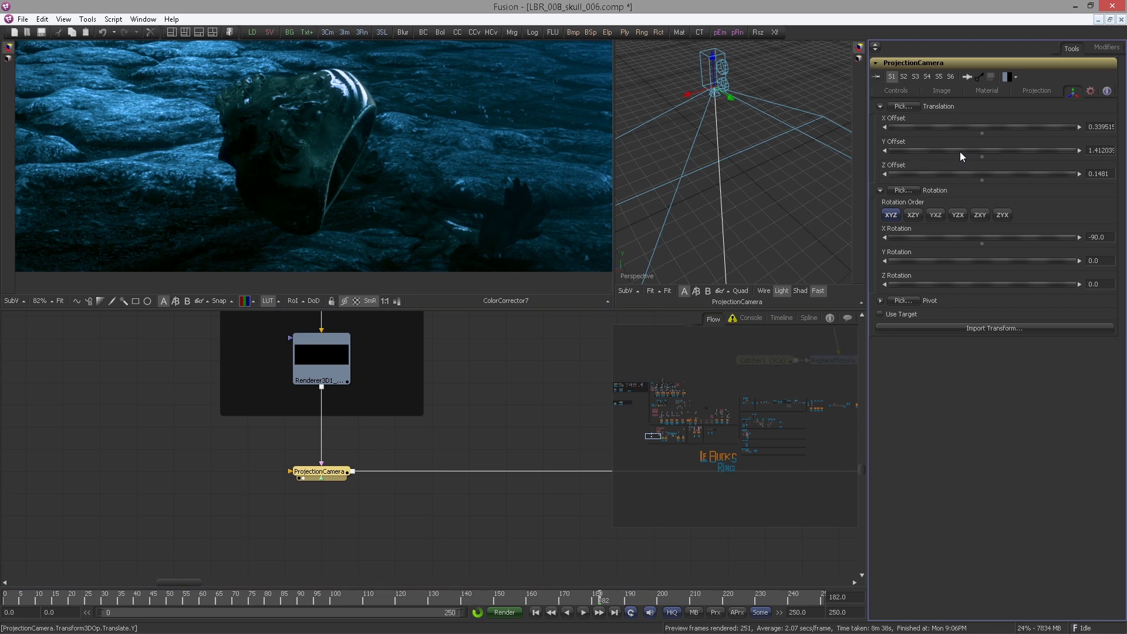
{"action": "scroll", "coordinate": [377, 214], "scroll_direction": "up", "scroll_amount": 3}
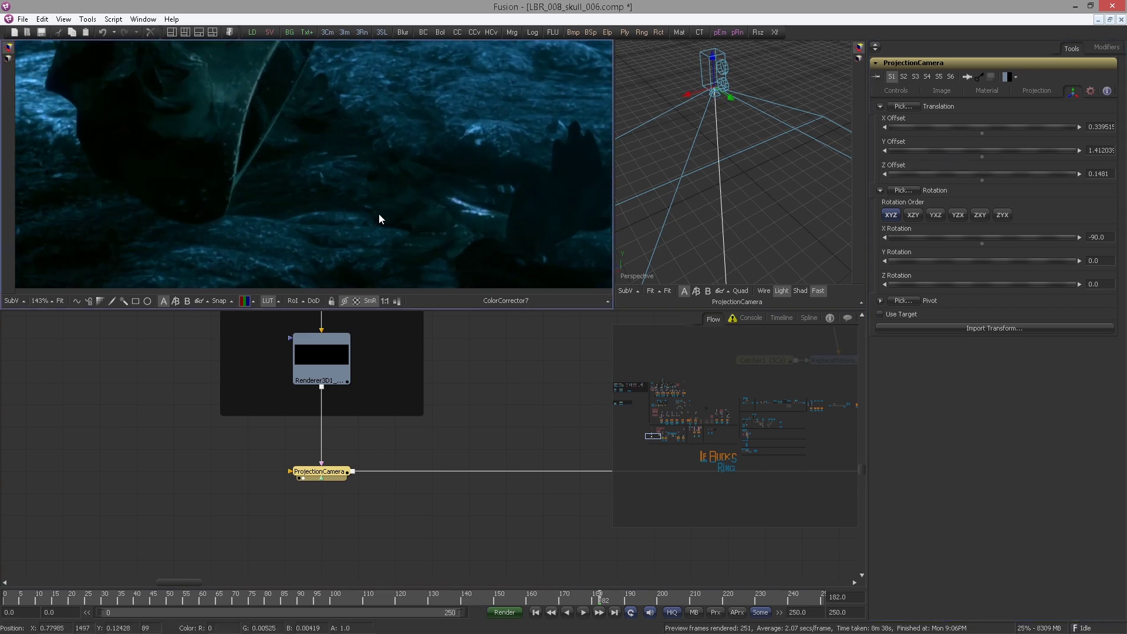
{"action": "scroll", "coordinate": [394, 242], "scroll_direction": "down", "scroll_amount": 2}
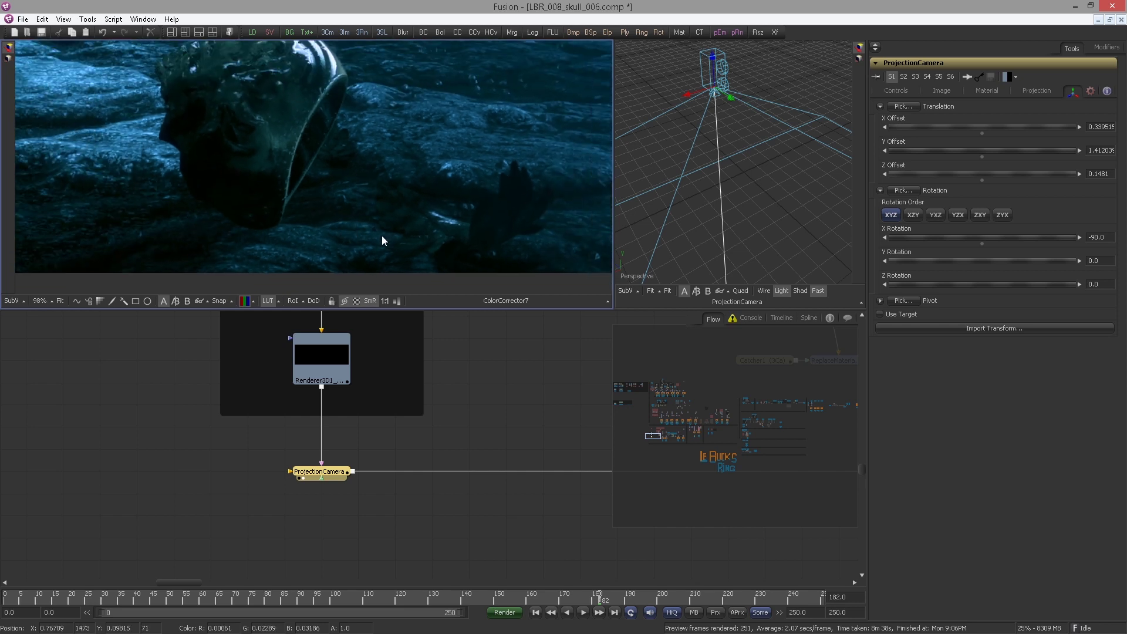
{"action": "scroll", "coordinate": [374, 238], "scroll_direction": "down", "scroll_amount": 2}
{"action": "scroll", "coordinate": [340, 231], "scroll_direction": "up", "scroll_amount": 1}
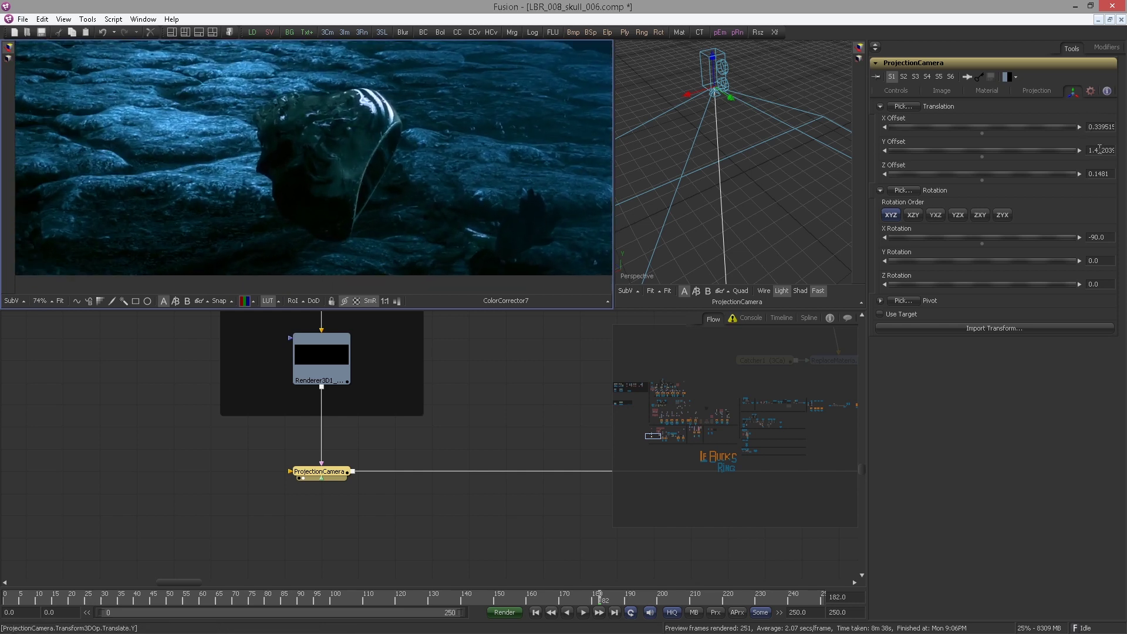
Open the ProjectionCamera's X Offset value for editing.
{"action": "left_click", "coordinate": [1106, 126]}
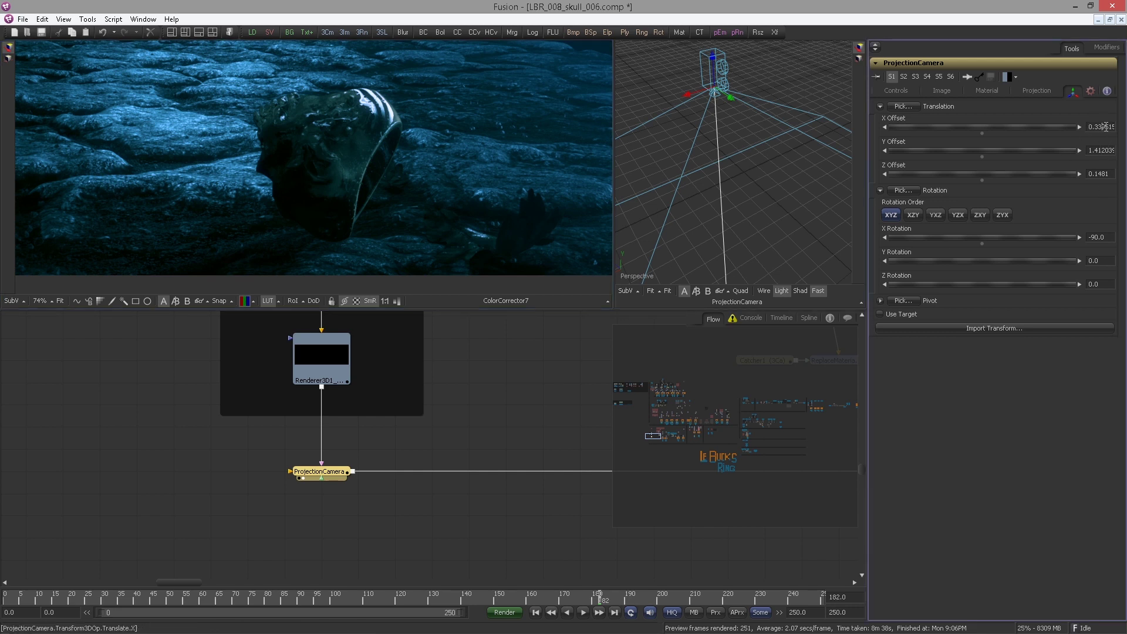